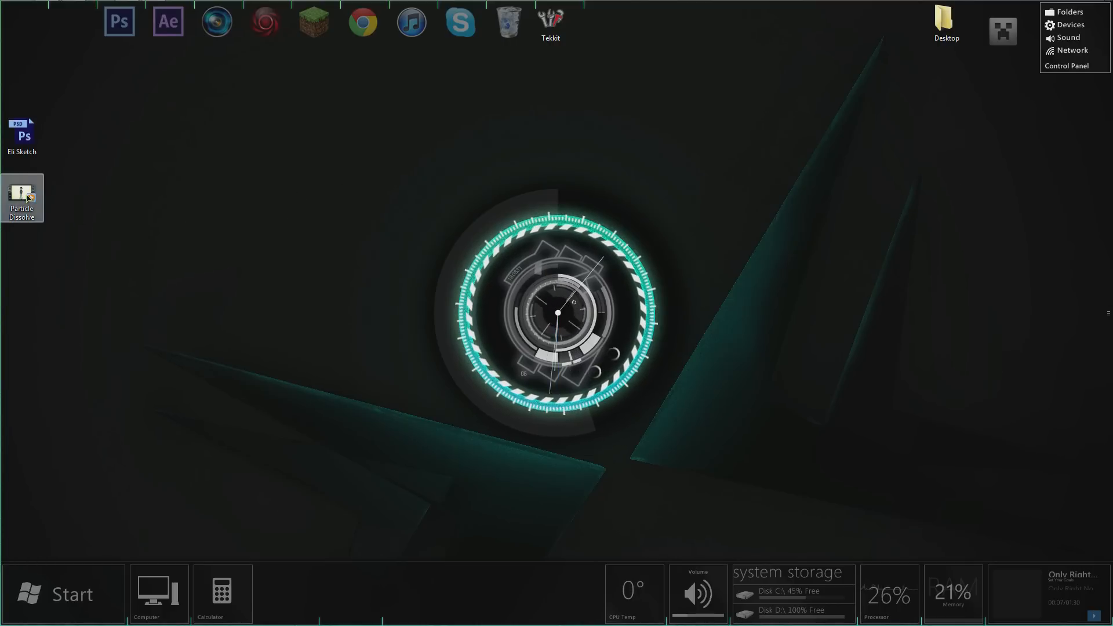
# Play the Particle Dissolve video from the desktop in full screen and close the player
pyautogui.doubleClick(29, 198)
pyautogui.doubleClick(236, 186)
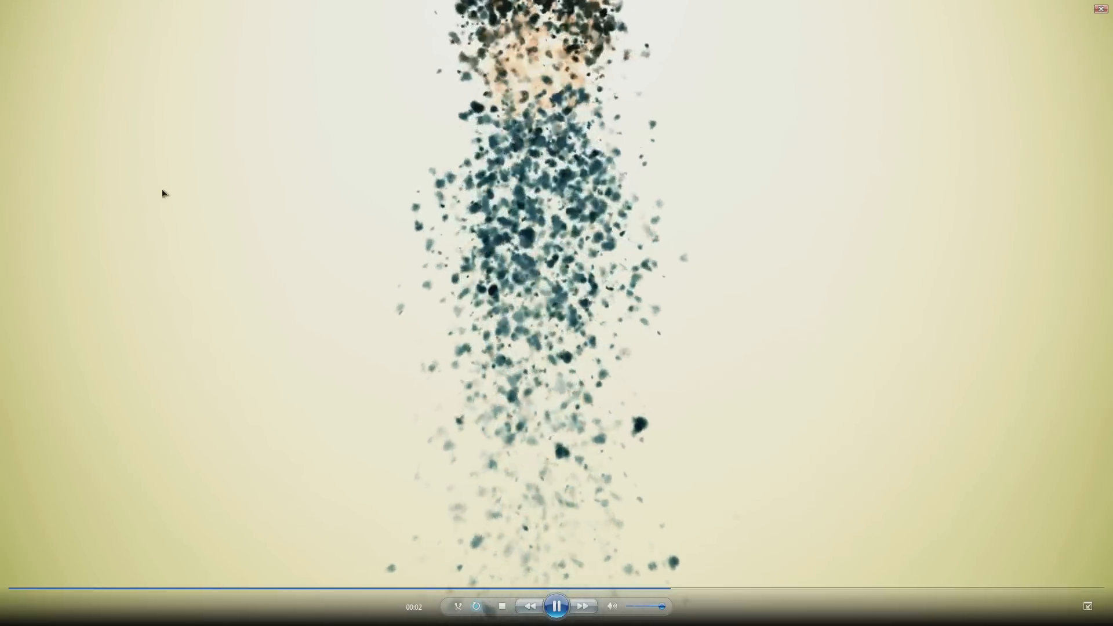
pyautogui.press('Escape')
pyautogui.click(1101, 5)
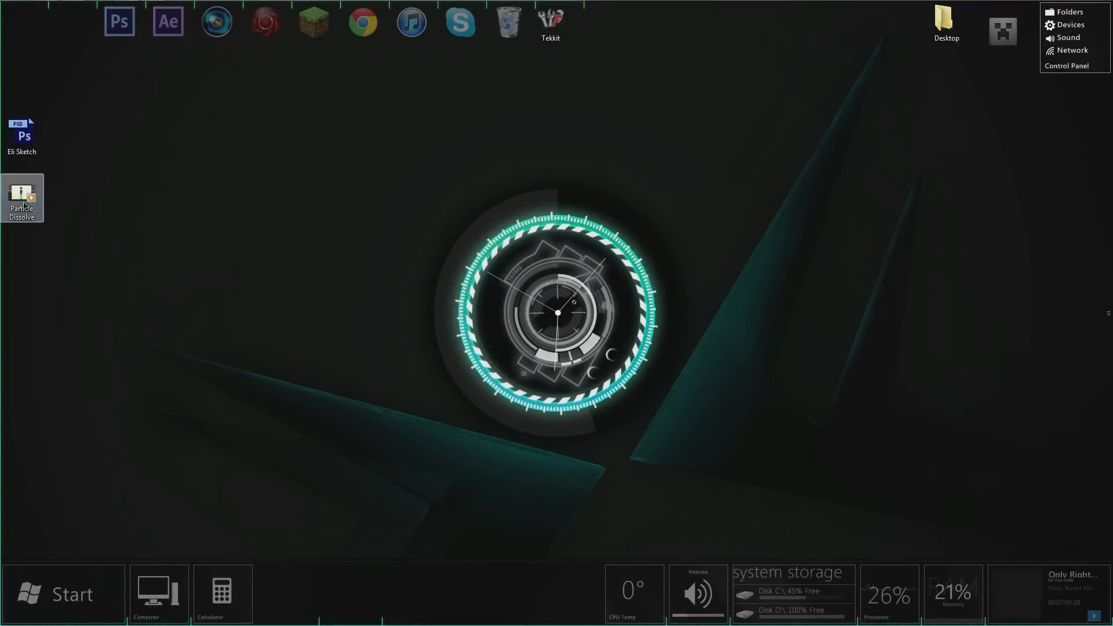
# Switch to Chrome, look through the Sunfish artist page on Facebook, and minimize the browser
pyautogui.click(64, 35)
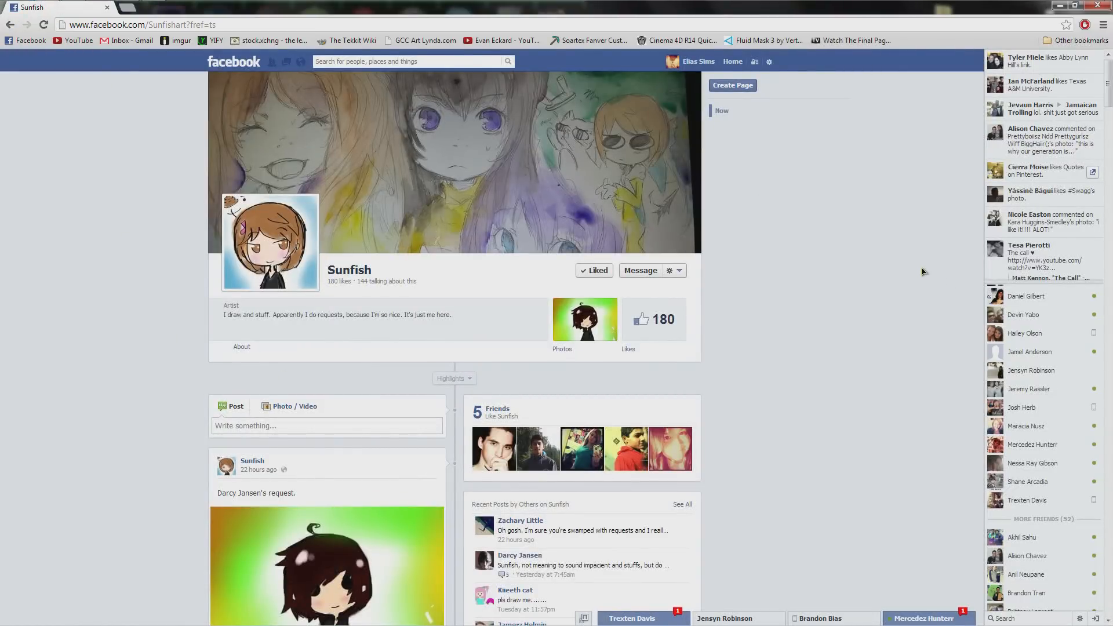
pyautogui.scroll(-1, 863, 355)
pyautogui.scroll(-1, 834, 381)
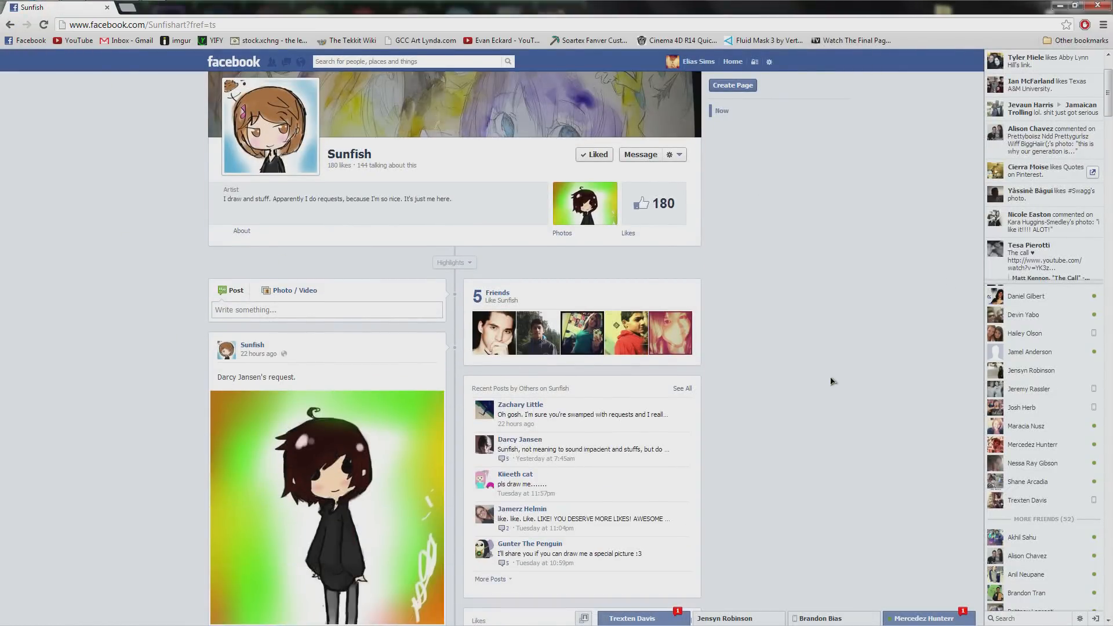
pyautogui.scroll(-1, 832, 416)
pyautogui.scroll(3, 782, 405)
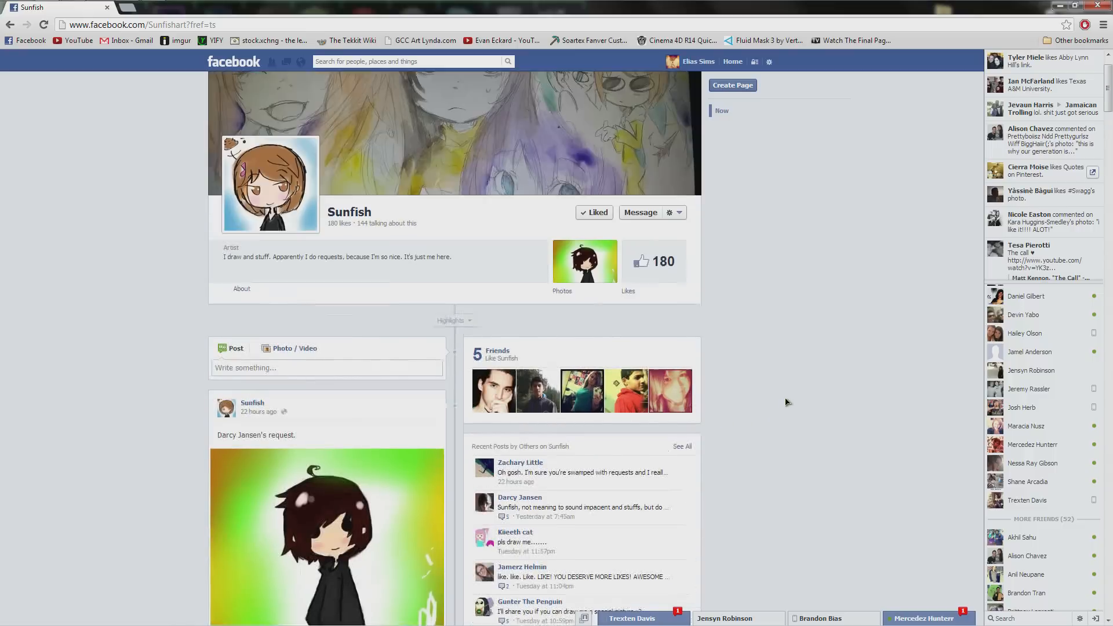
pyautogui.click(1060, 7)
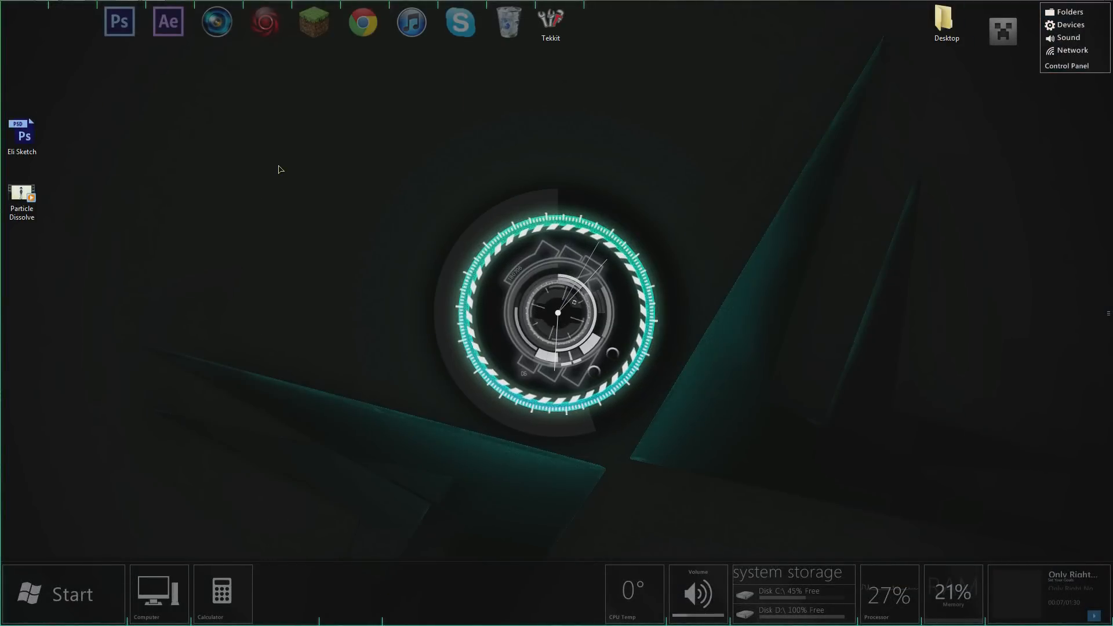
# Switch to After Effects and import the Photoshop file Eli Sketch from the Desktop as footage
pyautogui.moveTo(137, 2)
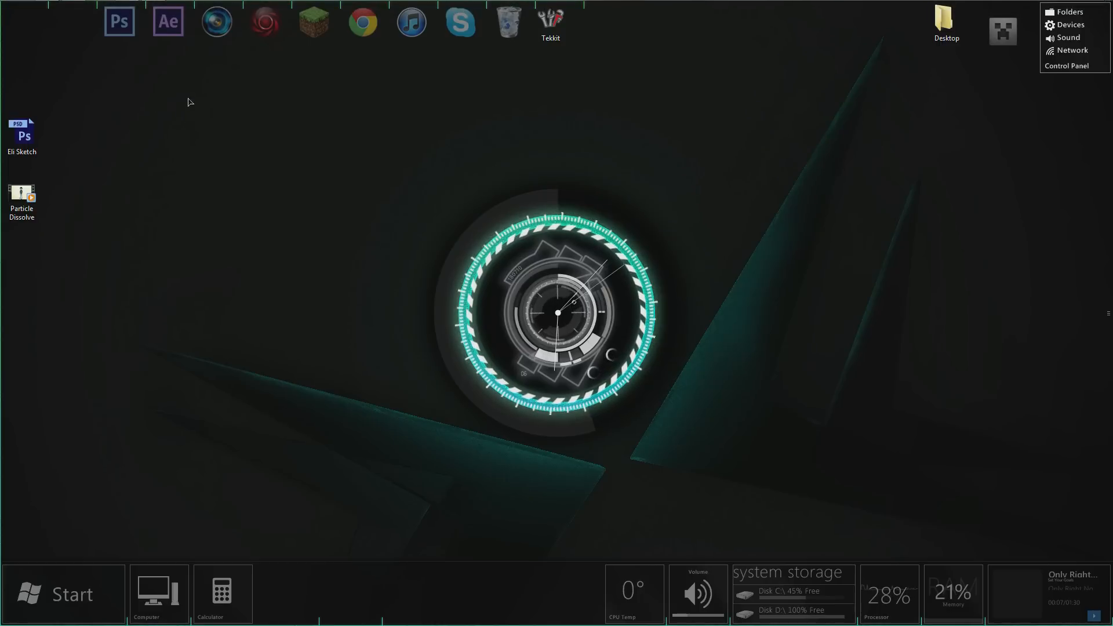
pyautogui.click(153, 4)
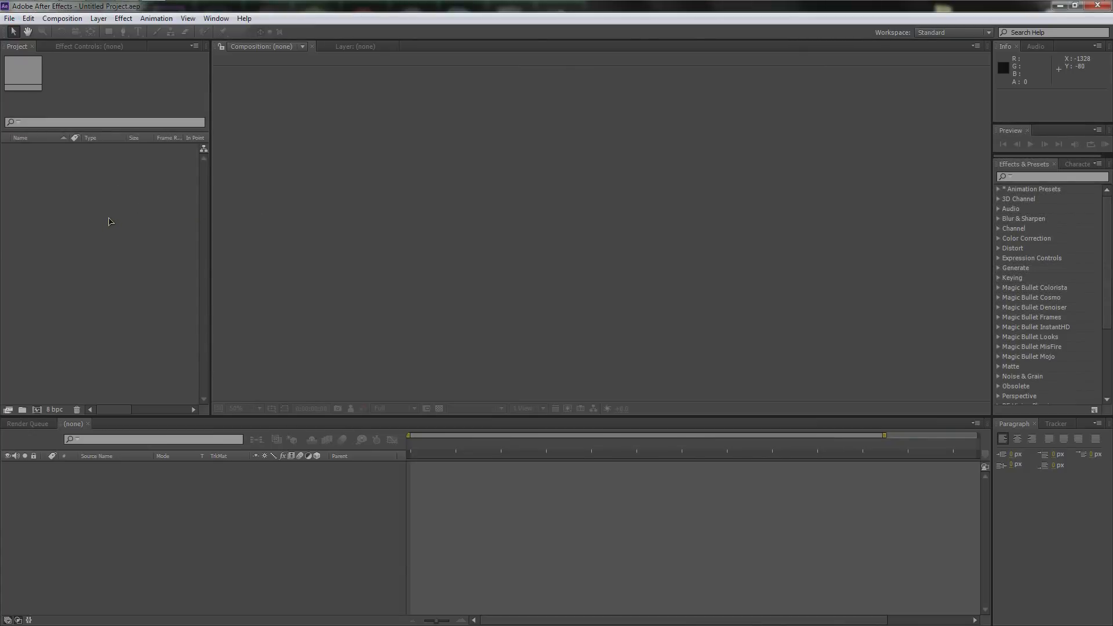
pyautogui.doubleClick(91, 262)
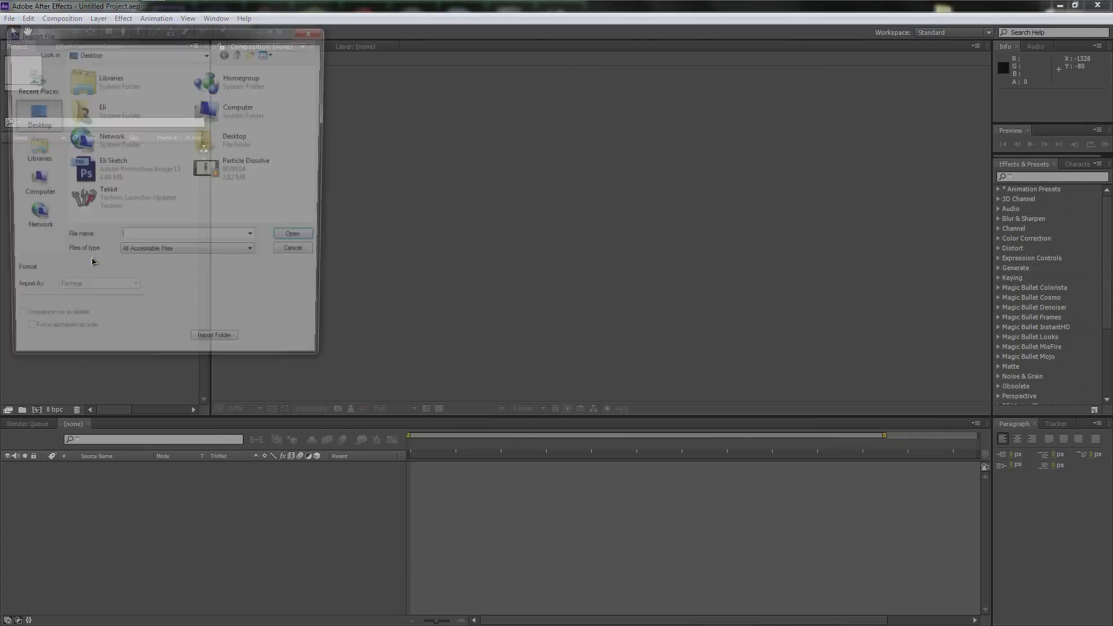
pyautogui.click(109, 177)
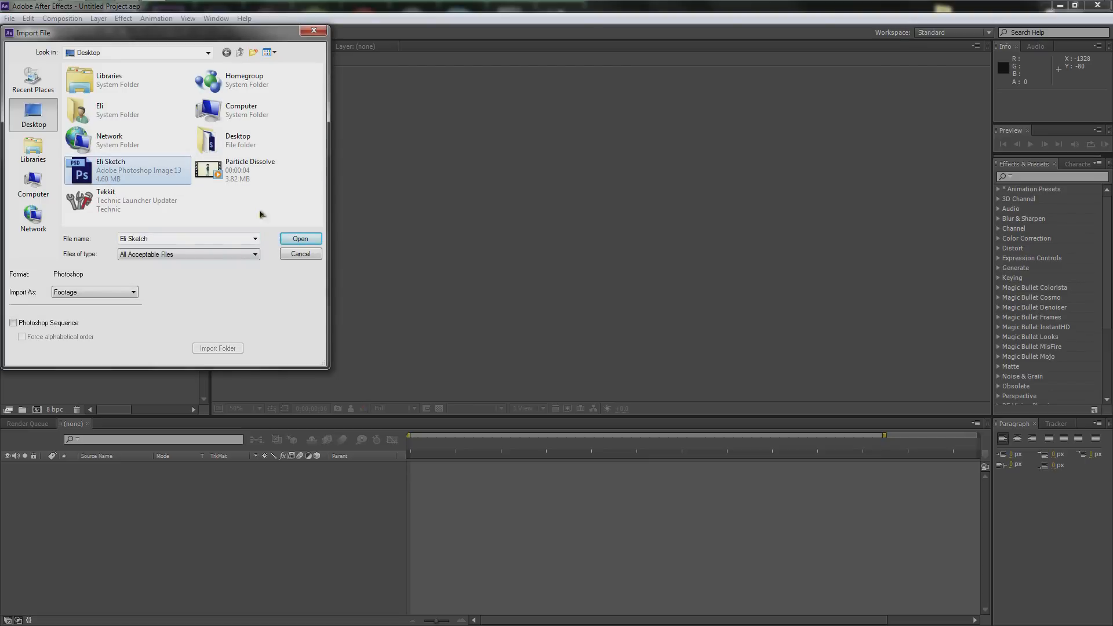
pyautogui.click(298, 239)
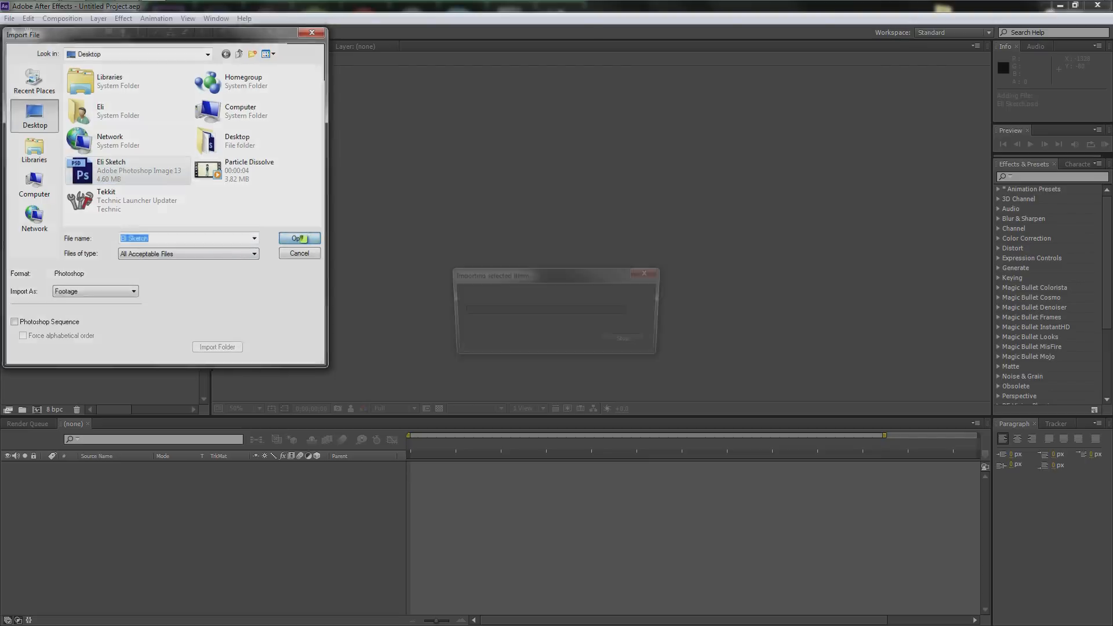
pyautogui.click(568, 385)
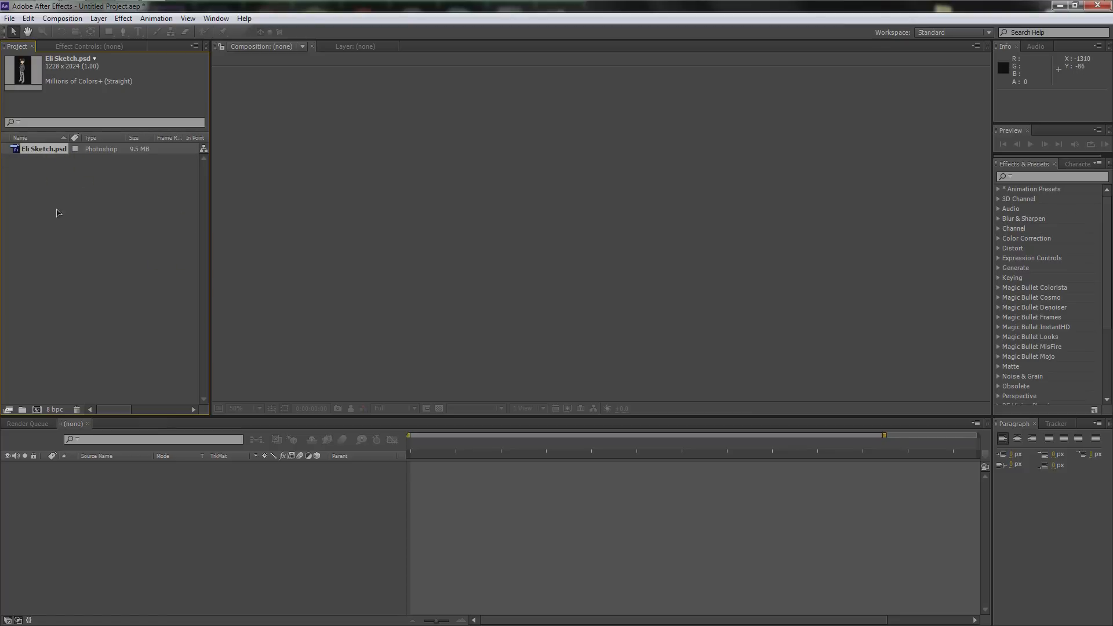
# Create a composition named "Main Plate" with the HDTV 1080 29.97 preset and a duration of 0;00;04;13
pyautogui.click(180, 499)
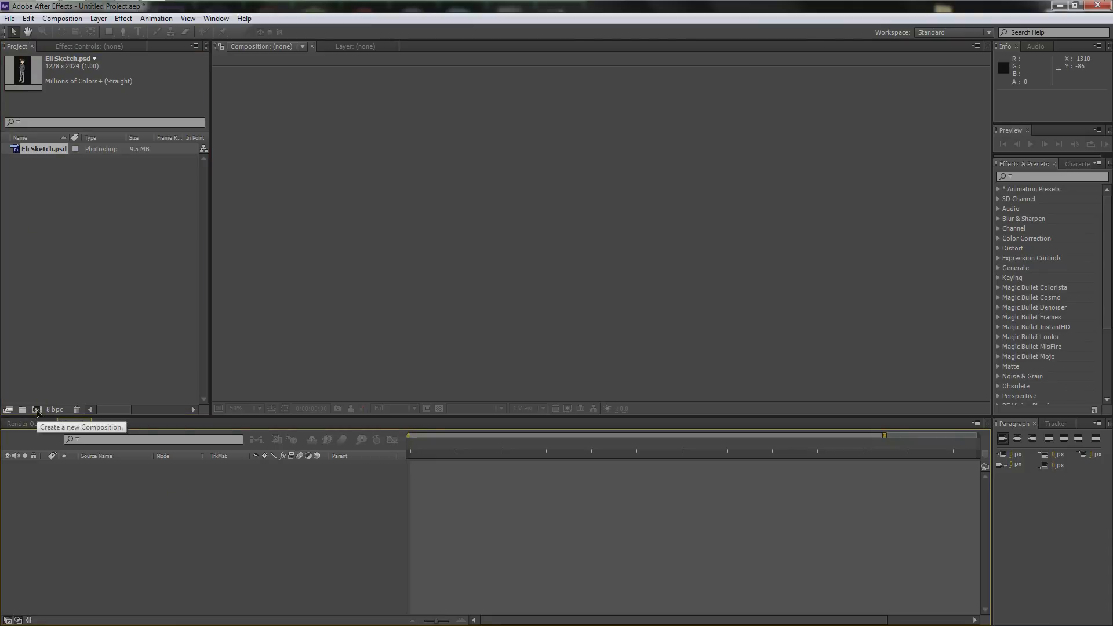
pyautogui.click(36, 410)
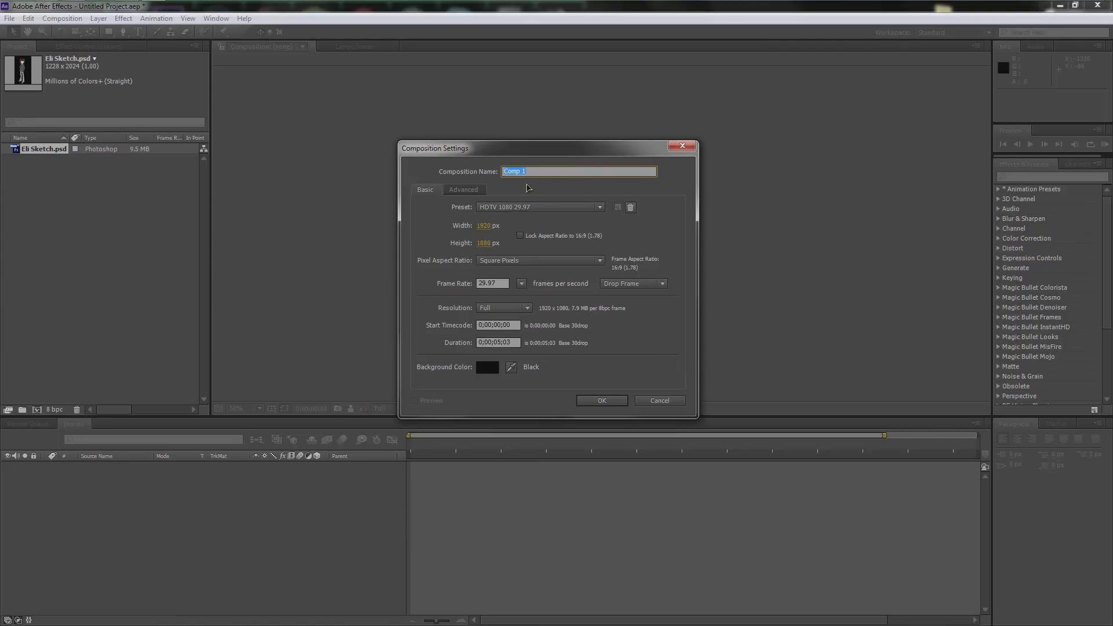
pyautogui.write('Main Plate')
pyautogui.click(501, 343)
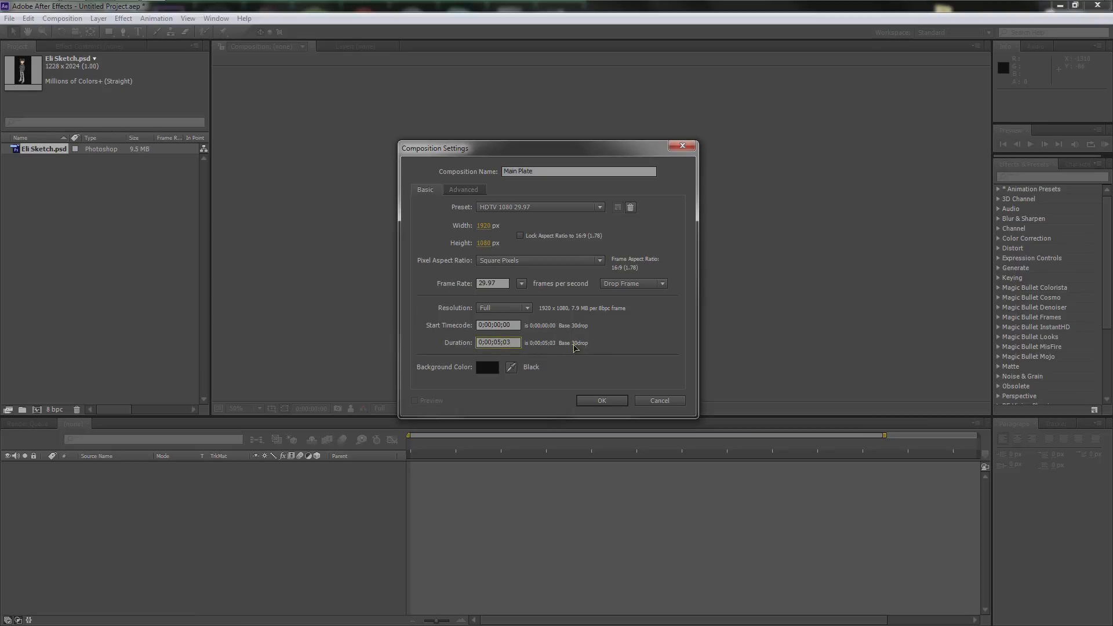
pyautogui.write('4')
pyautogui.click(599, 402)
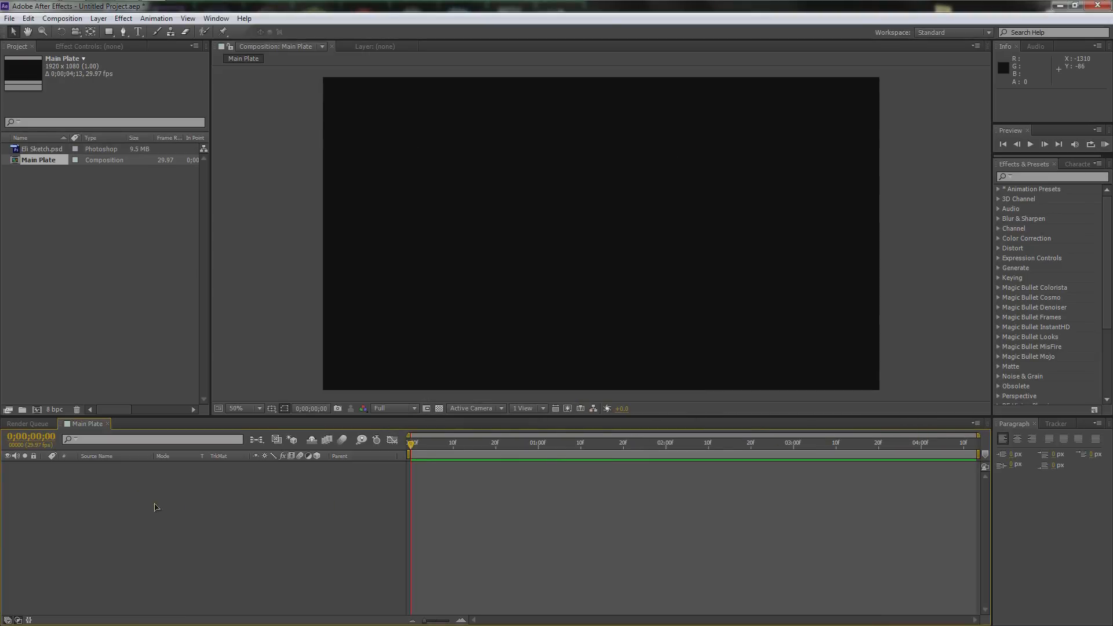
# Add a black 1920 x 1080 solid layer named "BG" to the Main Plate composition
pyautogui.rightClick(139, 506)
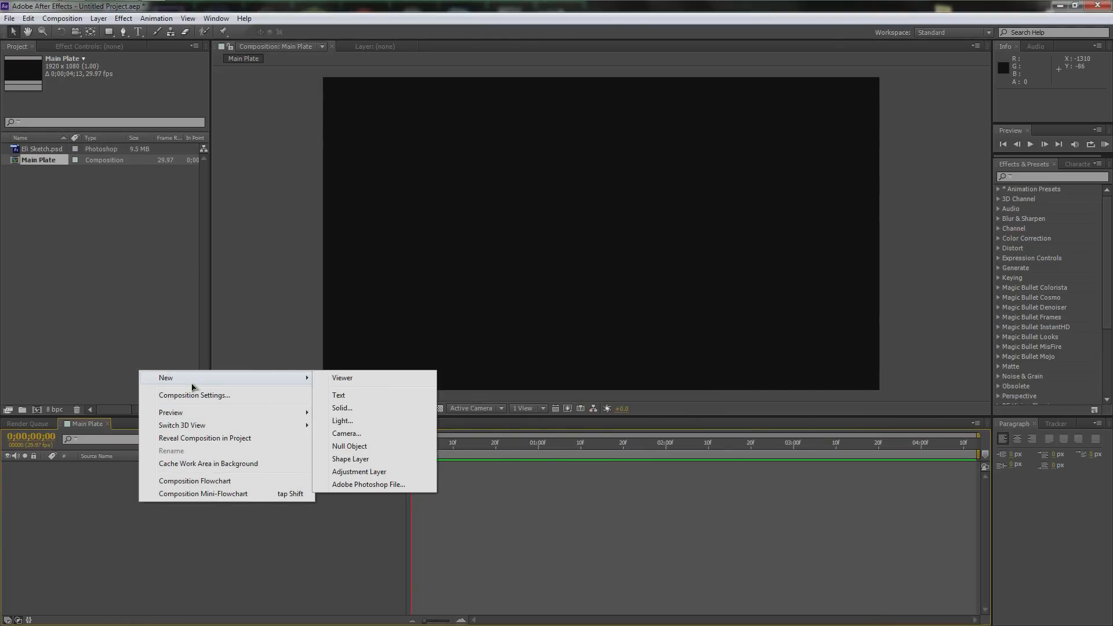
pyautogui.moveTo(168, 377)
pyautogui.click(351, 411)
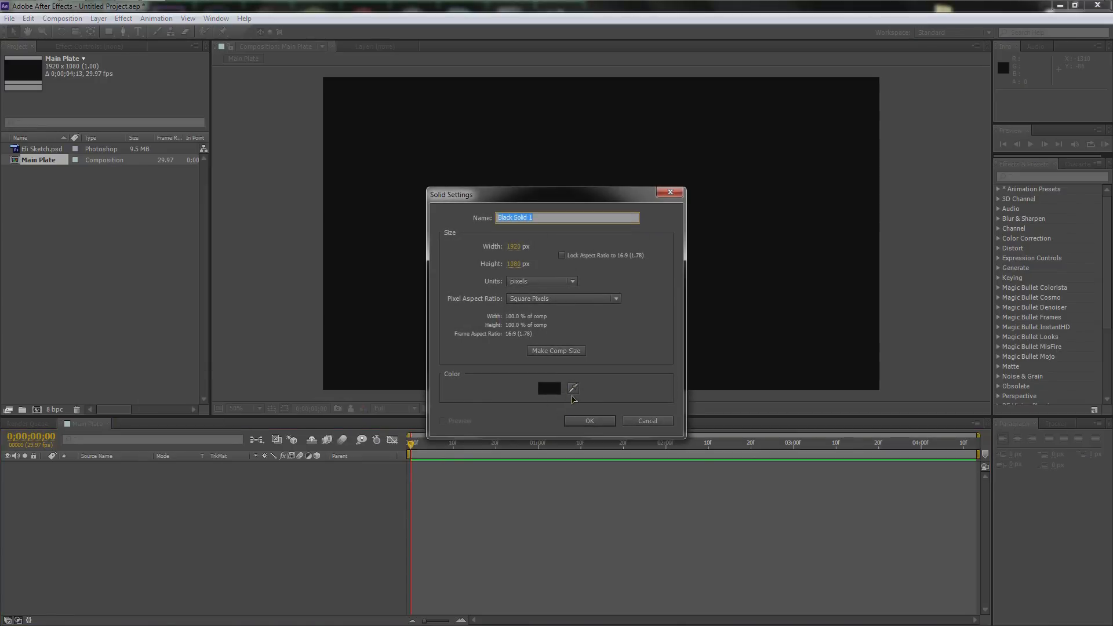
pyautogui.write('B')
pyautogui.press('Return')
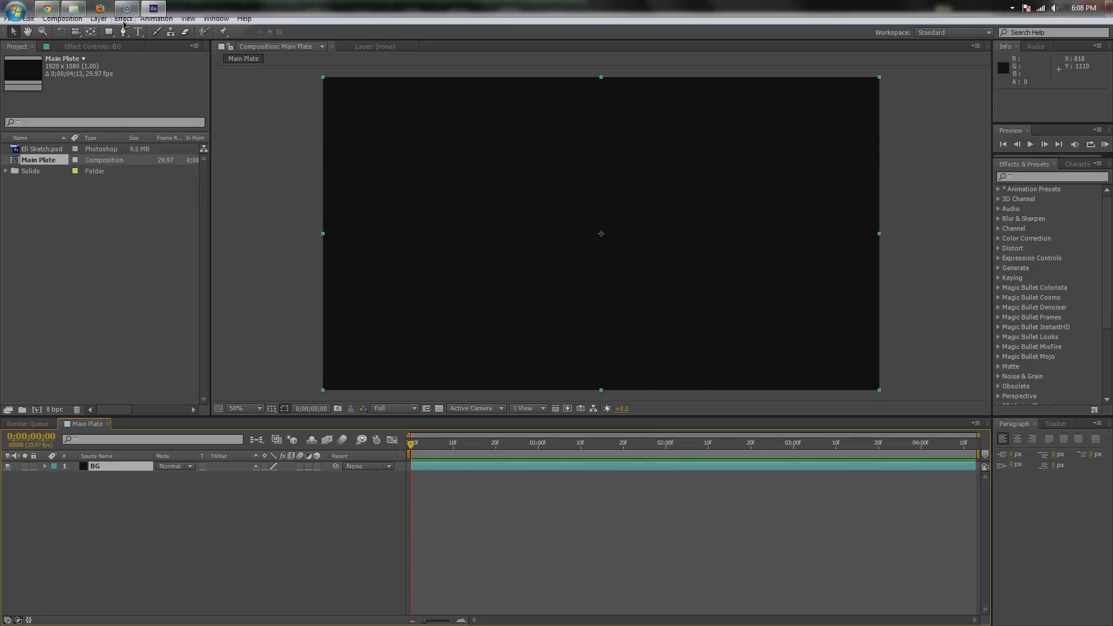
# Apply the Ramp effect from the Generate category to the BG layer
pyautogui.click(123, 18)
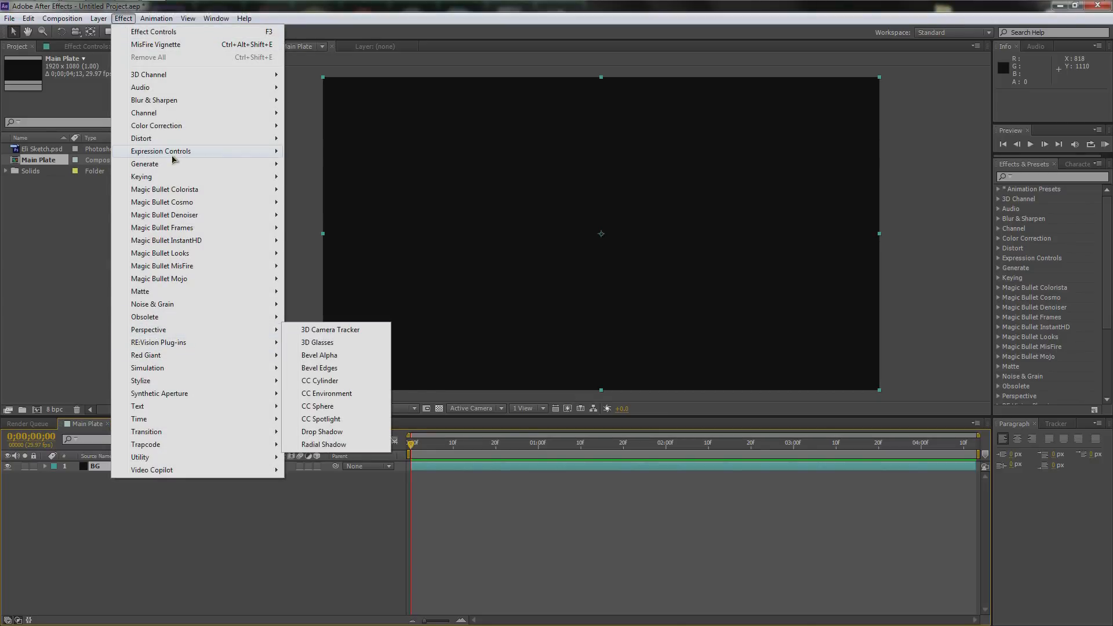
pyautogui.moveTo(171, 164)
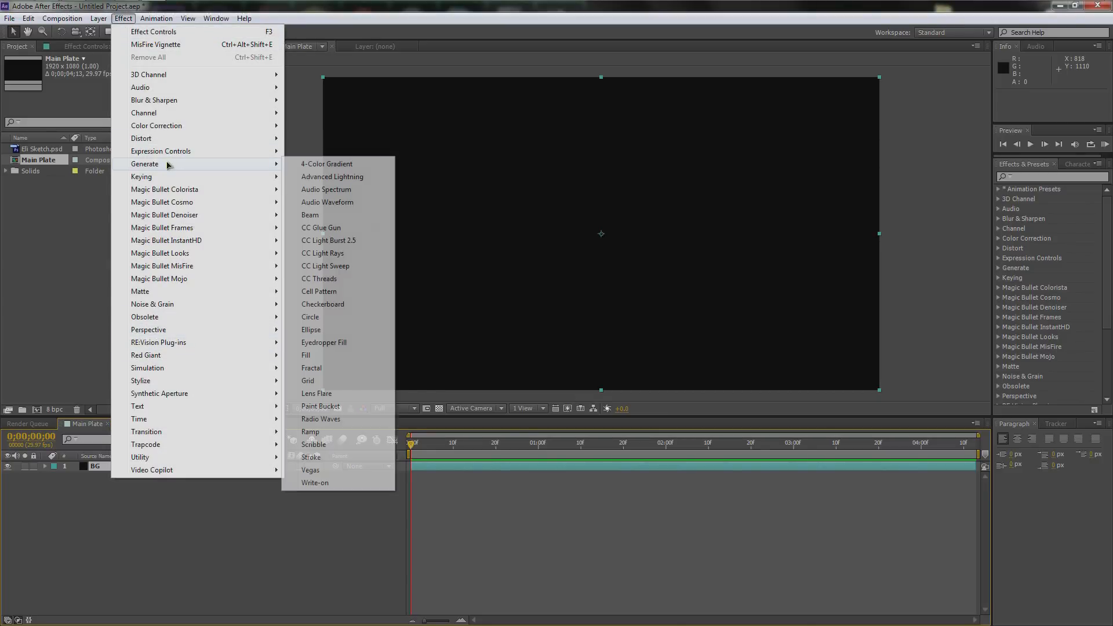
pyautogui.click(334, 432)
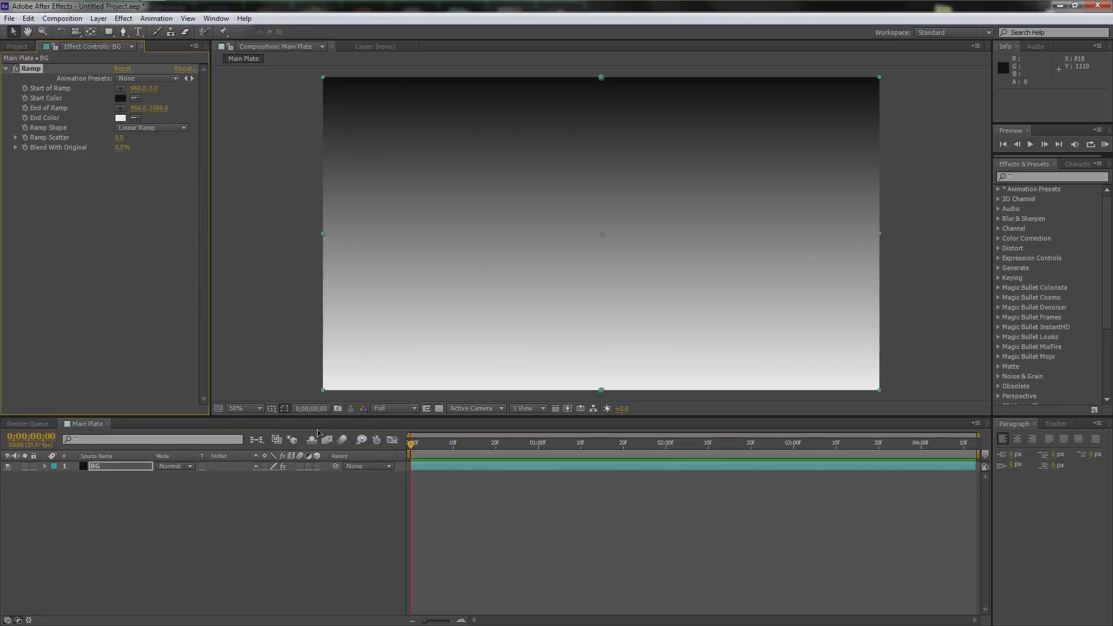
# Set the ramp's end color to pale yellow EEF0B9 and its start color to white FFFFFF
pyautogui.click(120, 118)
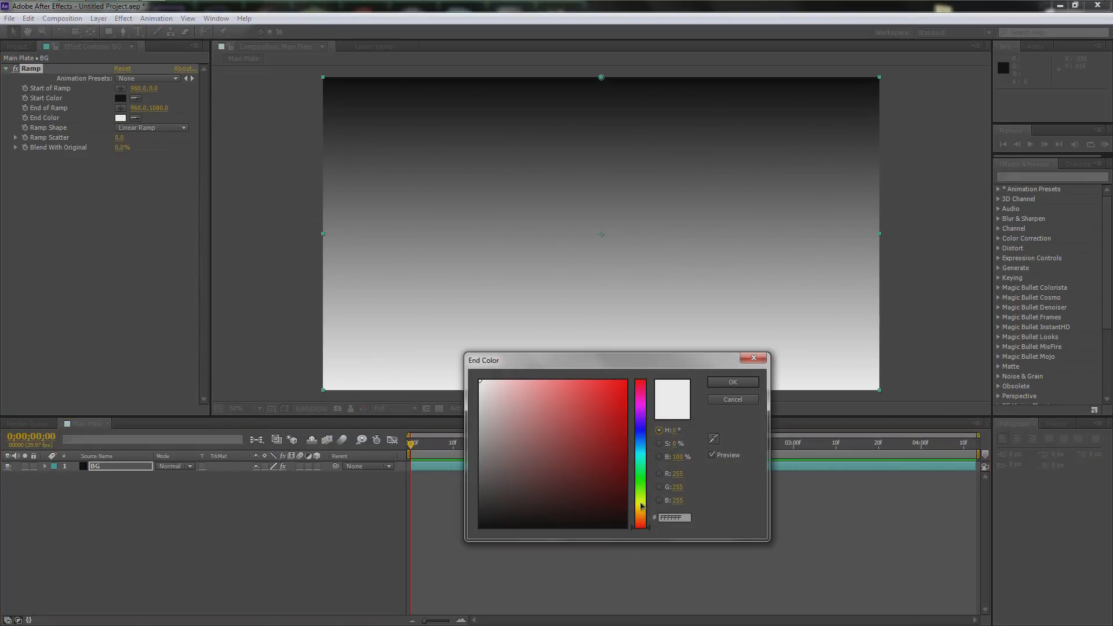
pyautogui.click(643, 505)
pyautogui.moveTo(515, 388); pyautogui.dragTo(512, 389)
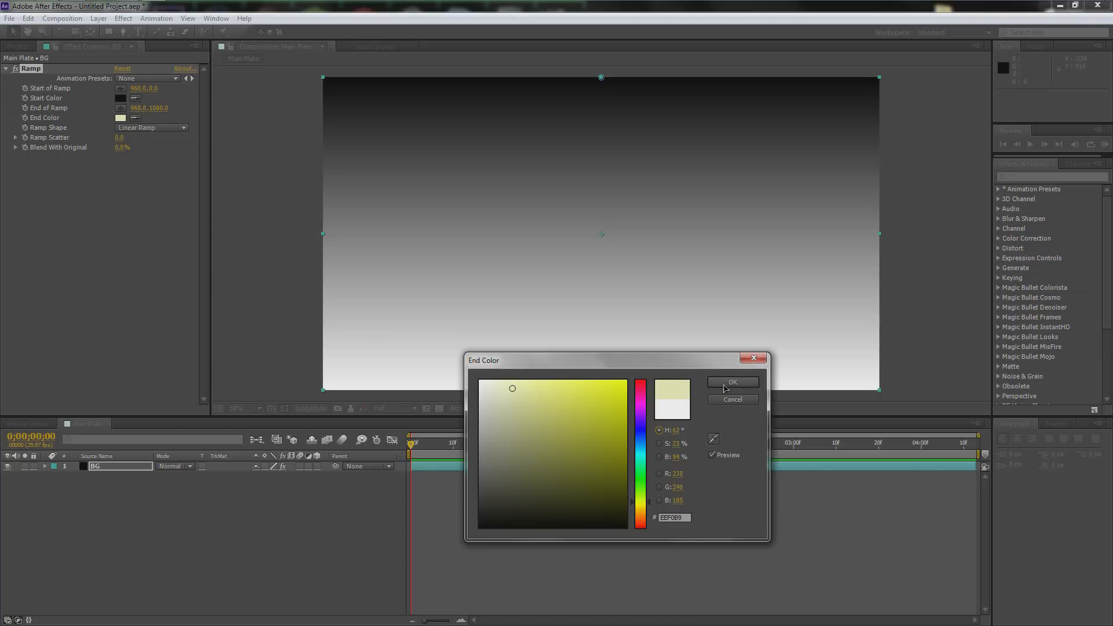
pyautogui.click(731, 383)
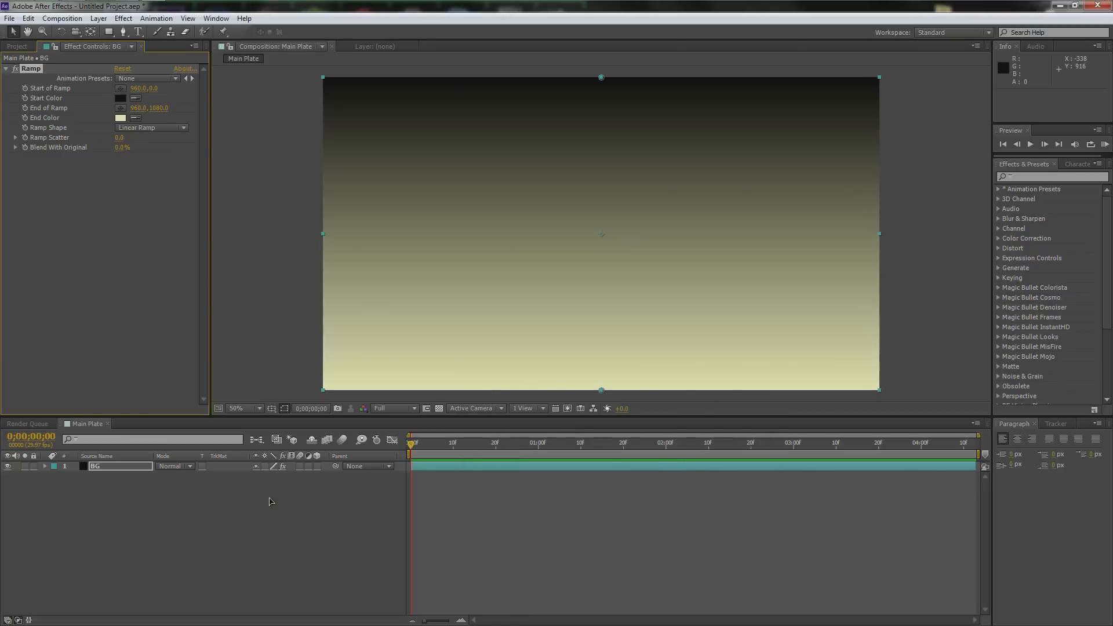
pyautogui.click(121, 98)
pyautogui.moveTo(530, 454); pyautogui.dragTo(436, 365)
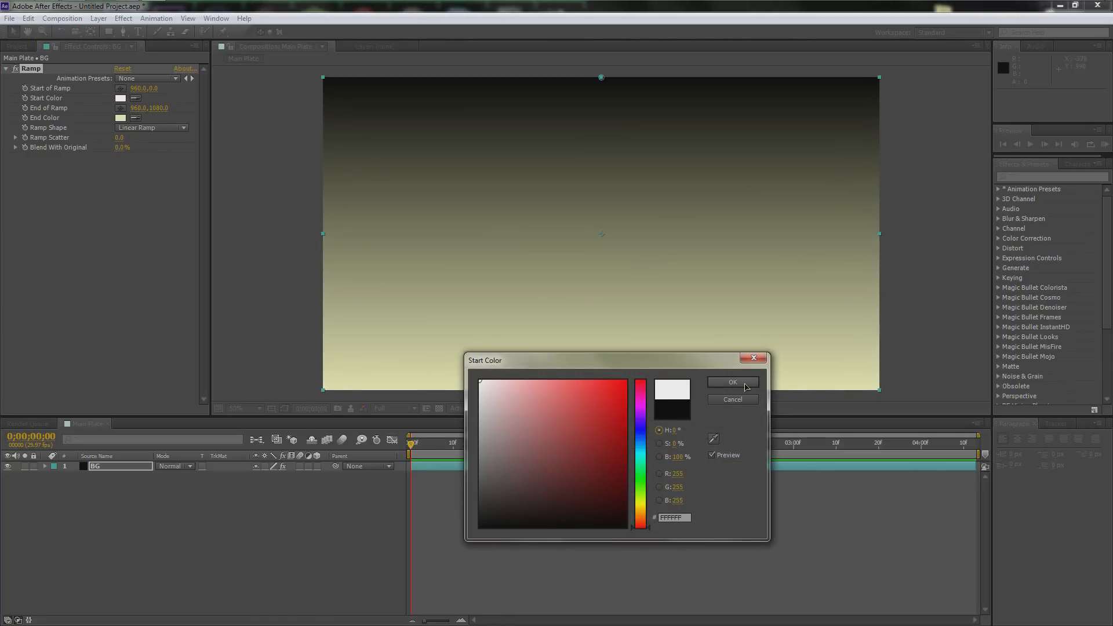
pyautogui.click(733, 382)
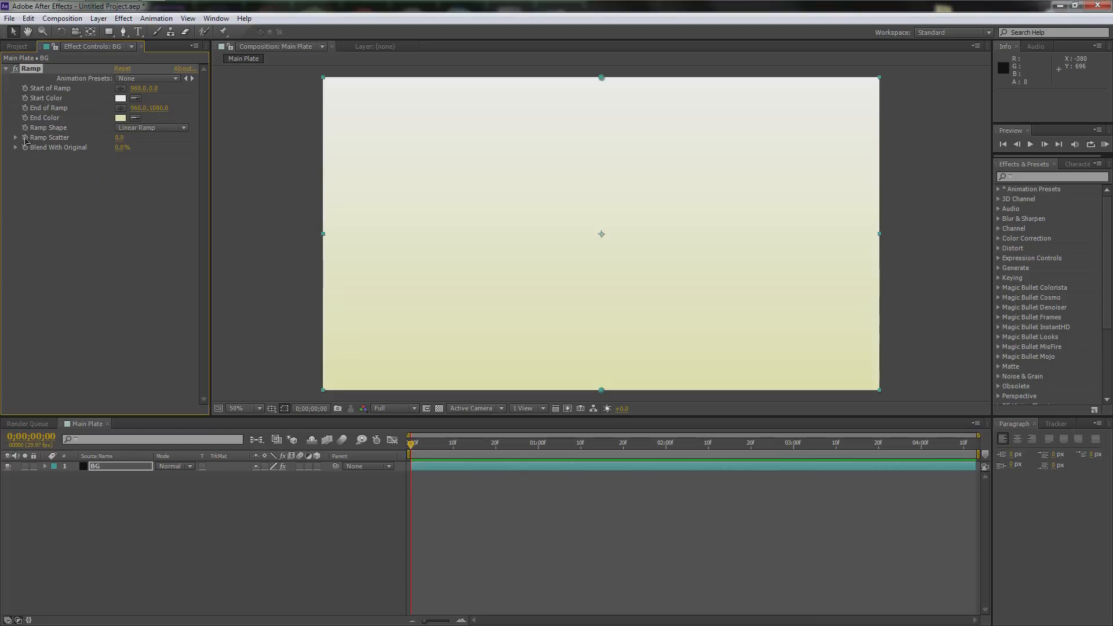
# Change the ramp shape to Radial Ramp and set Ramp Scatter to 150
pyautogui.click(131, 128)
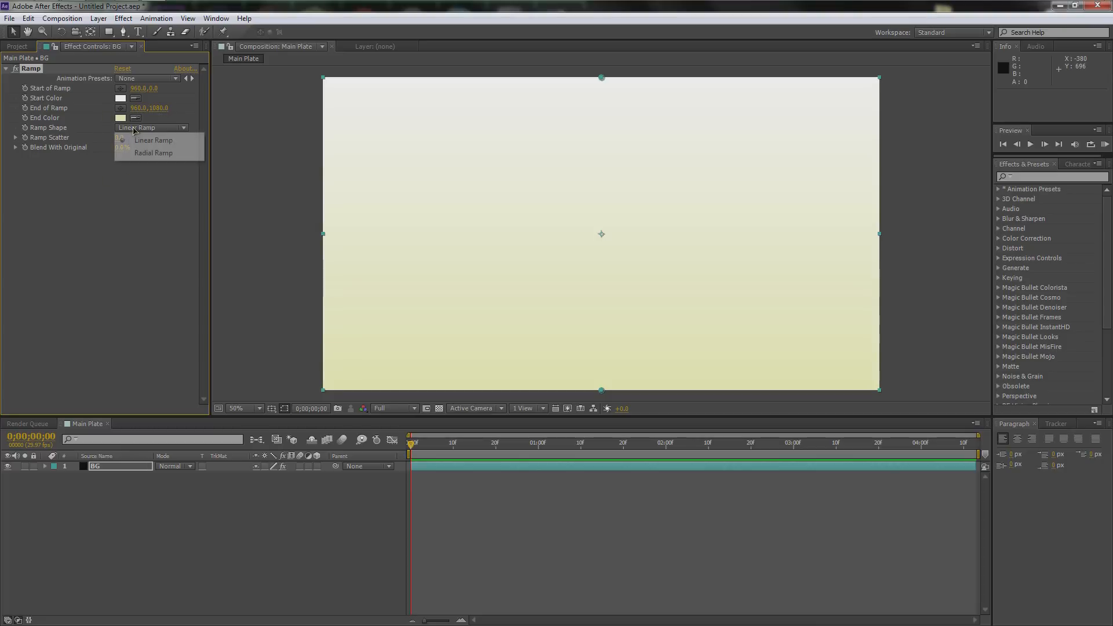
pyautogui.click(153, 154)
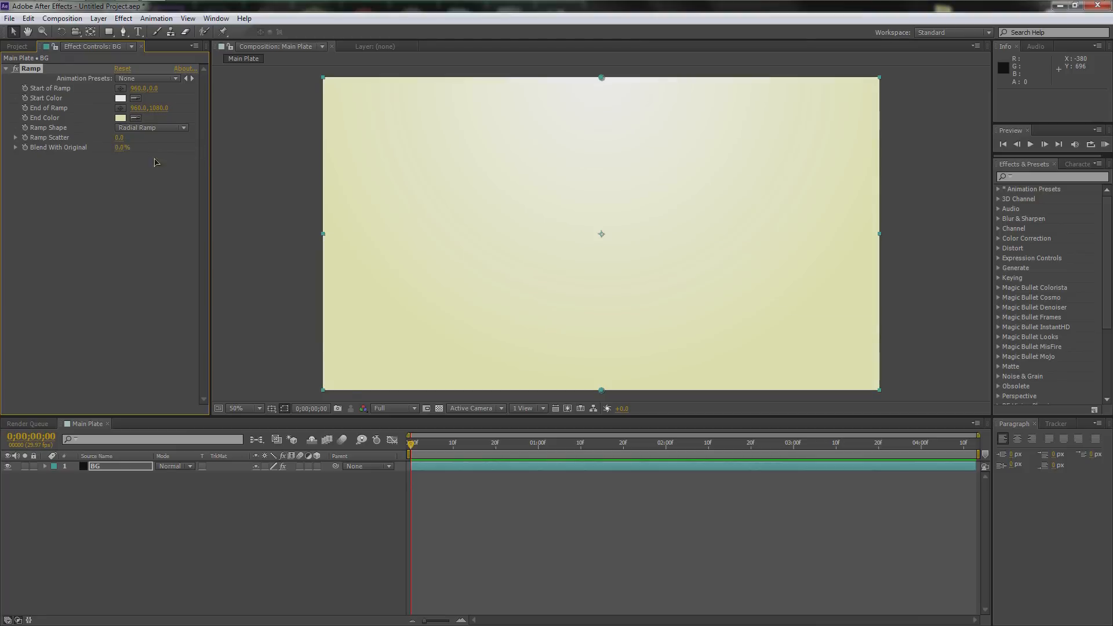
pyautogui.moveTo(119, 138); pyautogui.dragTo(445, 145)
pyautogui.moveTo(577, 147); pyautogui.dragTo(413, 148)
pyautogui.click(119, 137)
pyautogui.write('150')
pyautogui.press('Return')
pyautogui.click(125, 491)
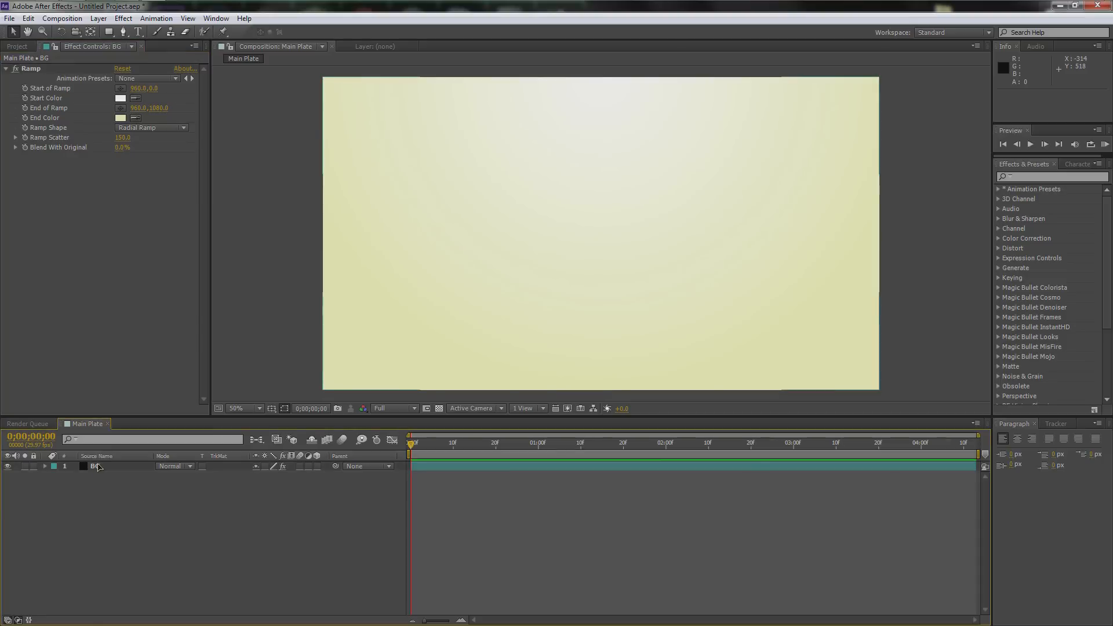
# Place the Eli Sketch.psd footage in the Main Plate timeline above the BG layer
pyautogui.click(93, 466)
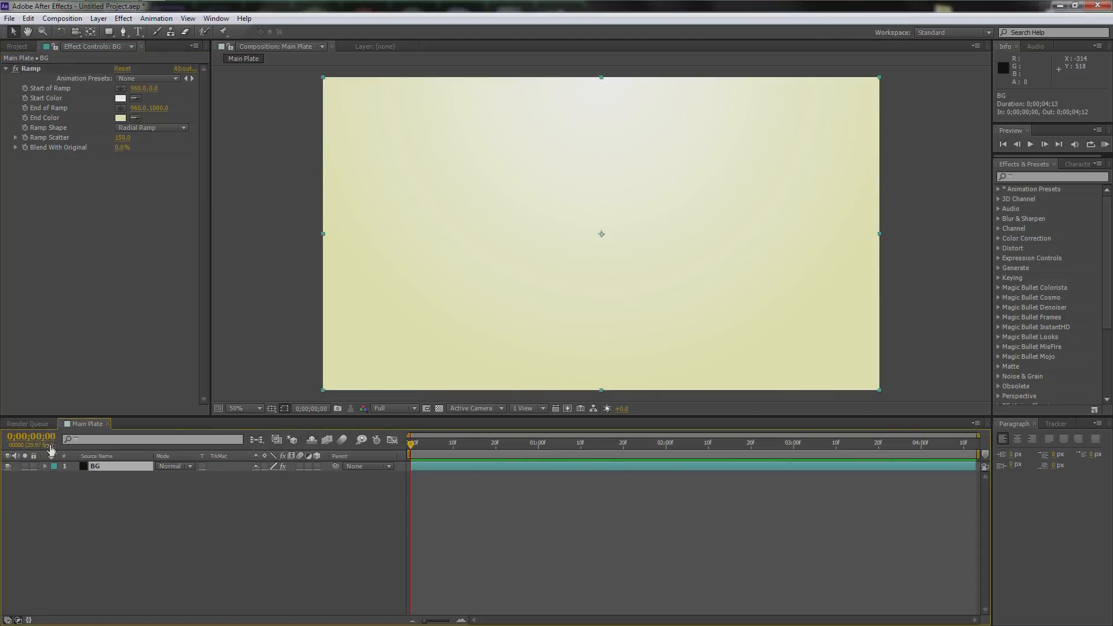
pyautogui.click(14, 47)
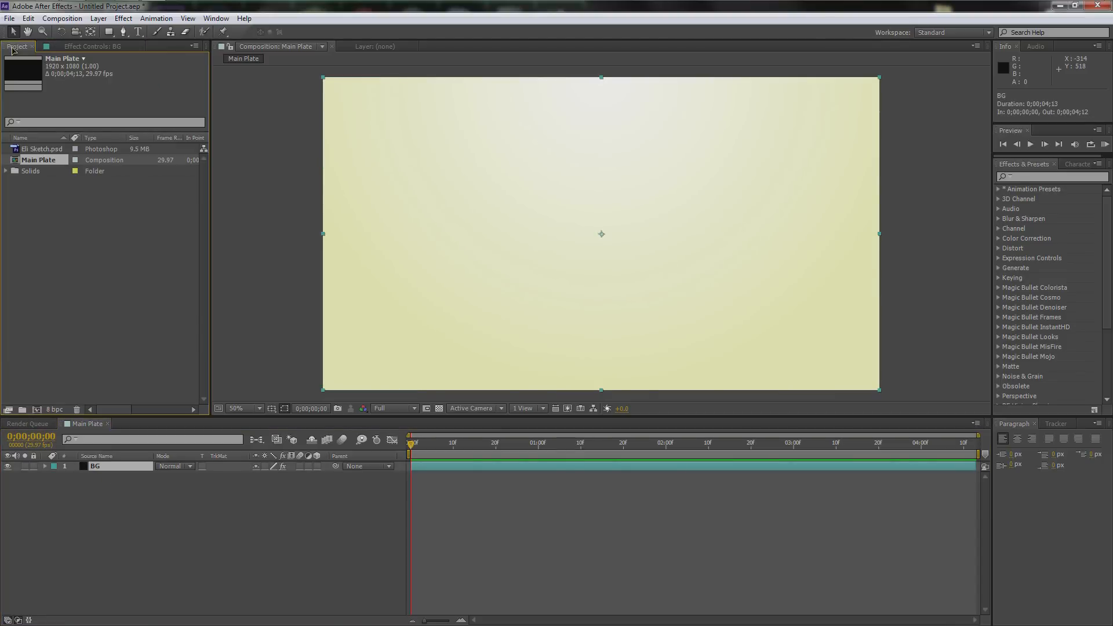
pyautogui.click(37, 150)
pyautogui.moveTo(37, 149)
pyautogui.mouseDown()
pyautogui.moveTo(129, 305)
pyautogui.moveTo(136, 438)
pyautogui.moveTo(119, 464)
pyautogui.mouseUp()
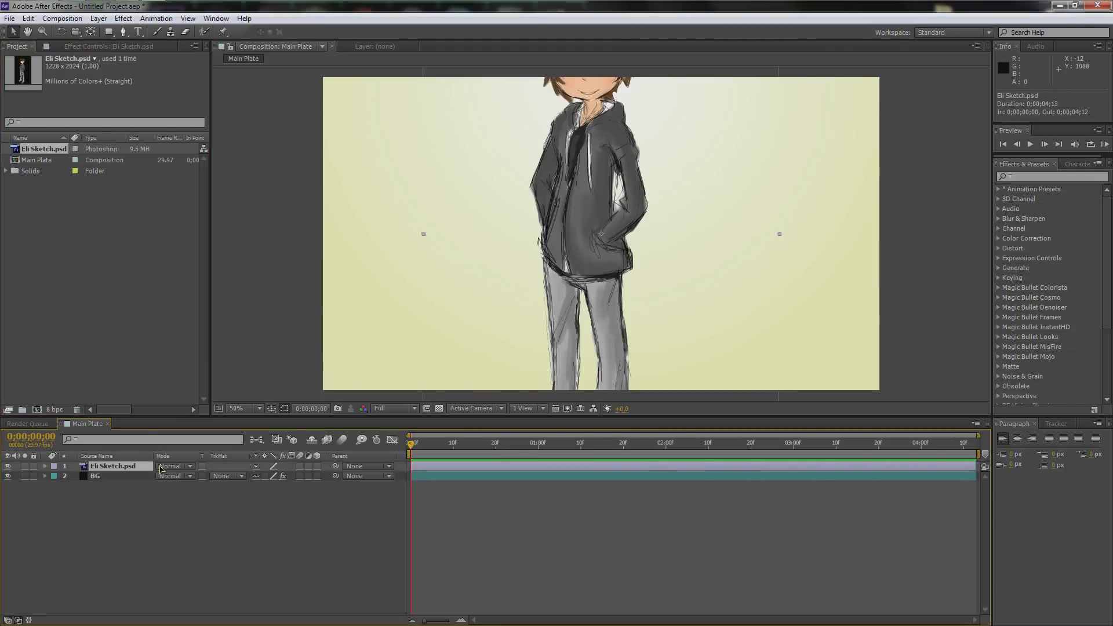
# Set the Eli Sketch.psd layer's scale to 76%
pyautogui.press('s')
pyautogui.click(271, 476)
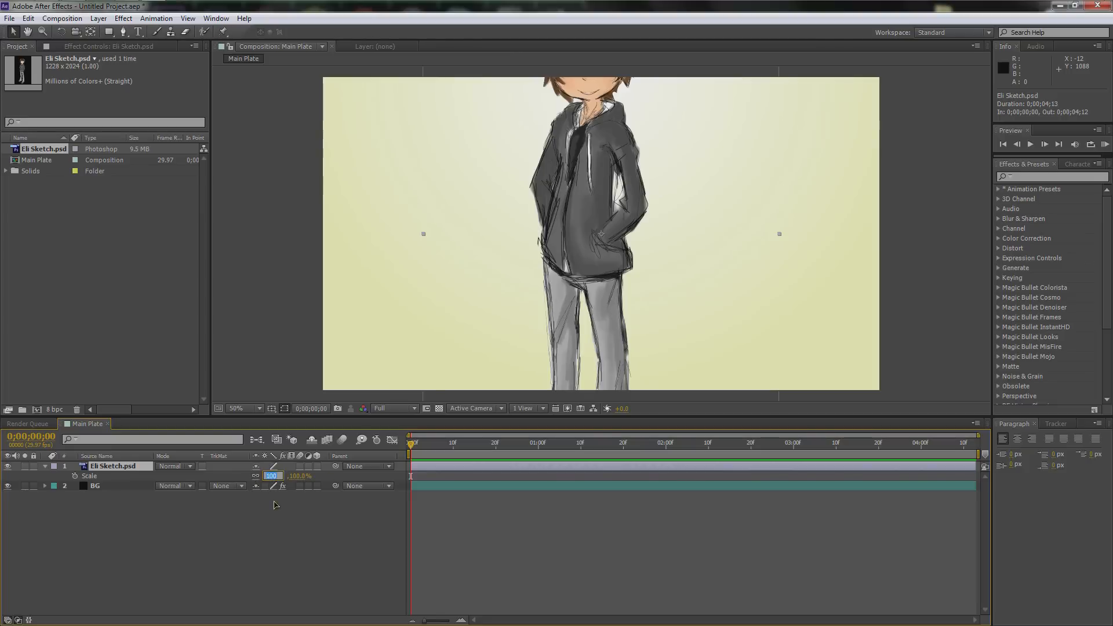
pyautogui.write('76')
pyautogui.press('Return')
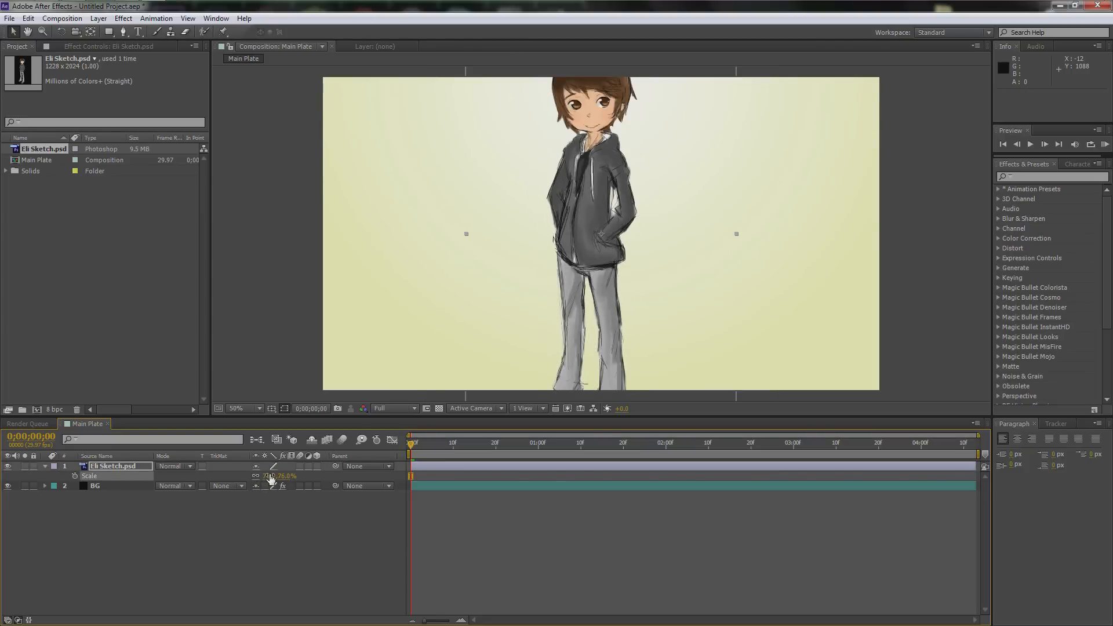
# Set the Eli Sketch.psd layer's scale to 47% so the whole character fits in the frame
pyautogui.click(270, 476)
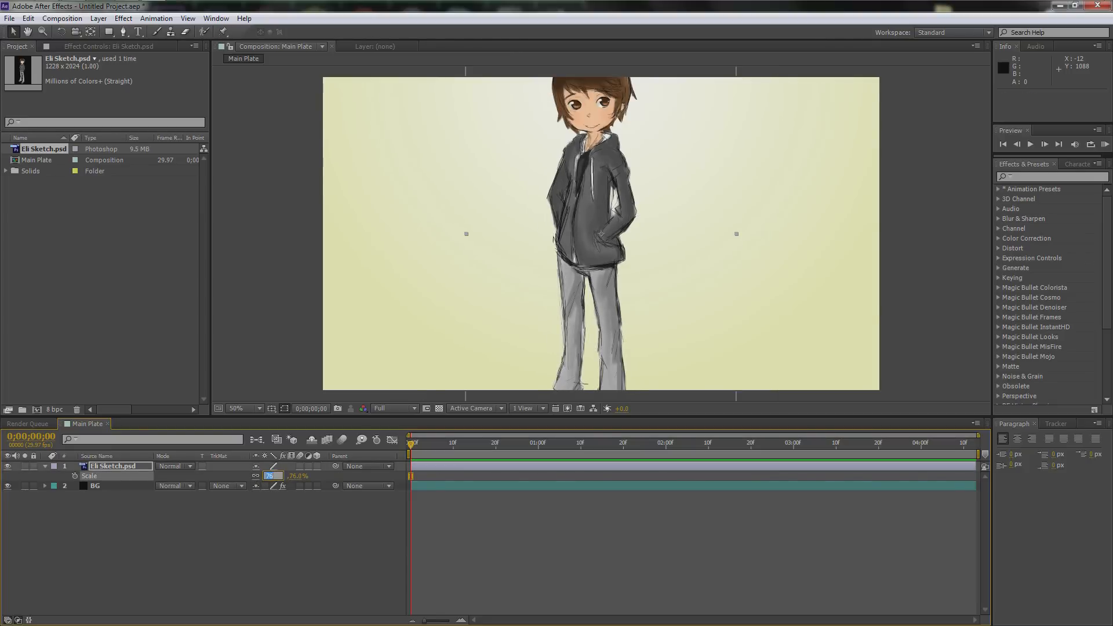
pyautogui.write('47')
pyautogui.press('Return')
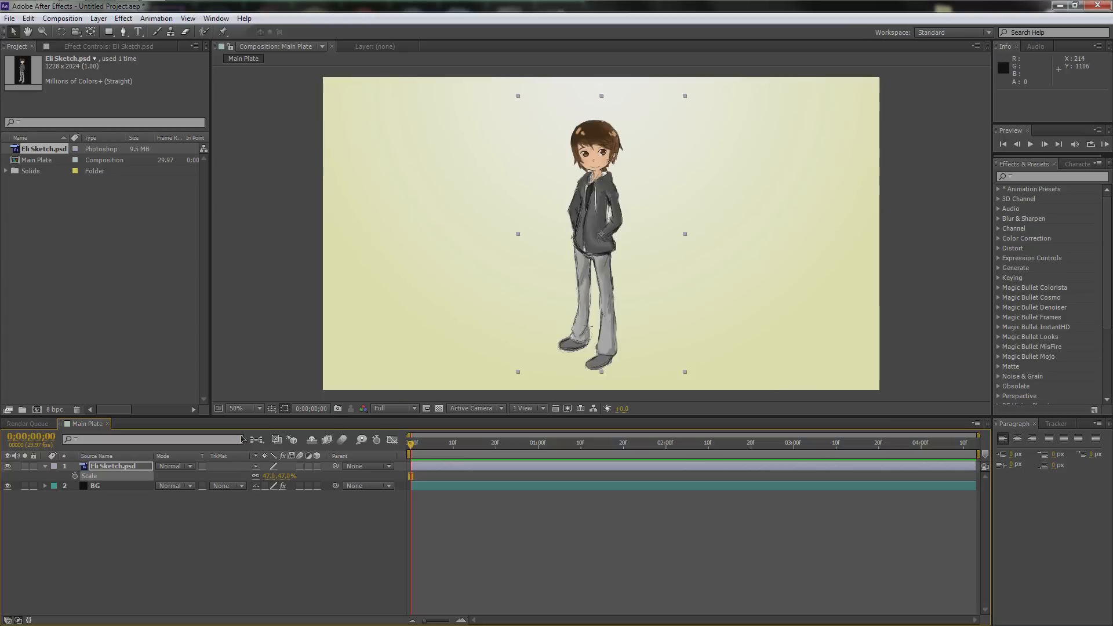
# Pre-compose the Eli Sketch.psd layer into a composition named Eli, leaving all attributes in Main Plate
pyautogui.click(97, 466)
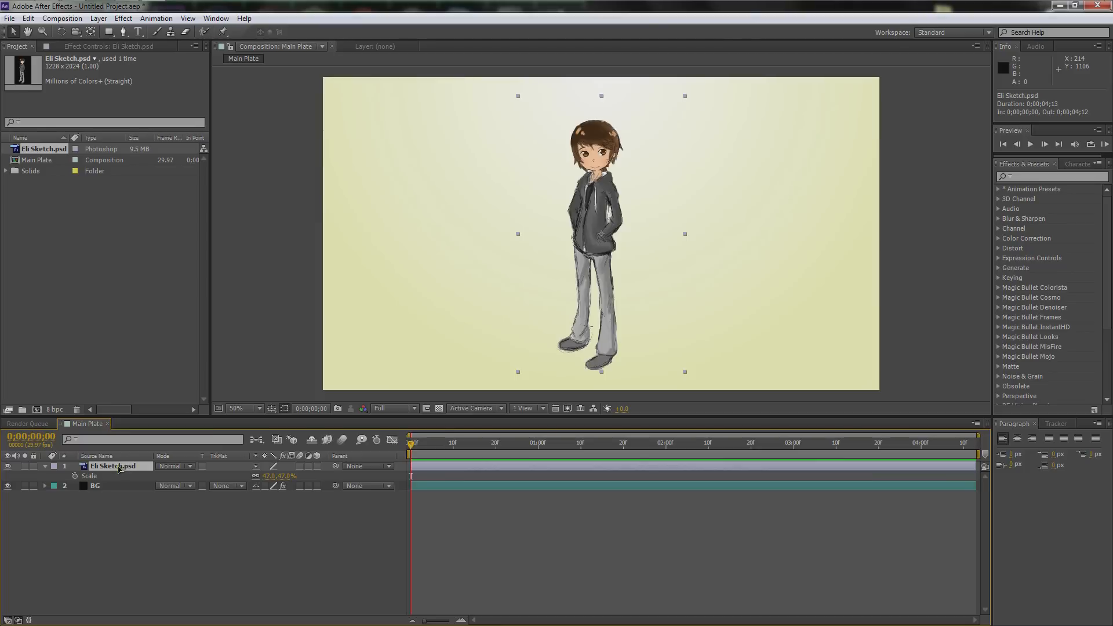
pyautogui.rightClick(119, 468)
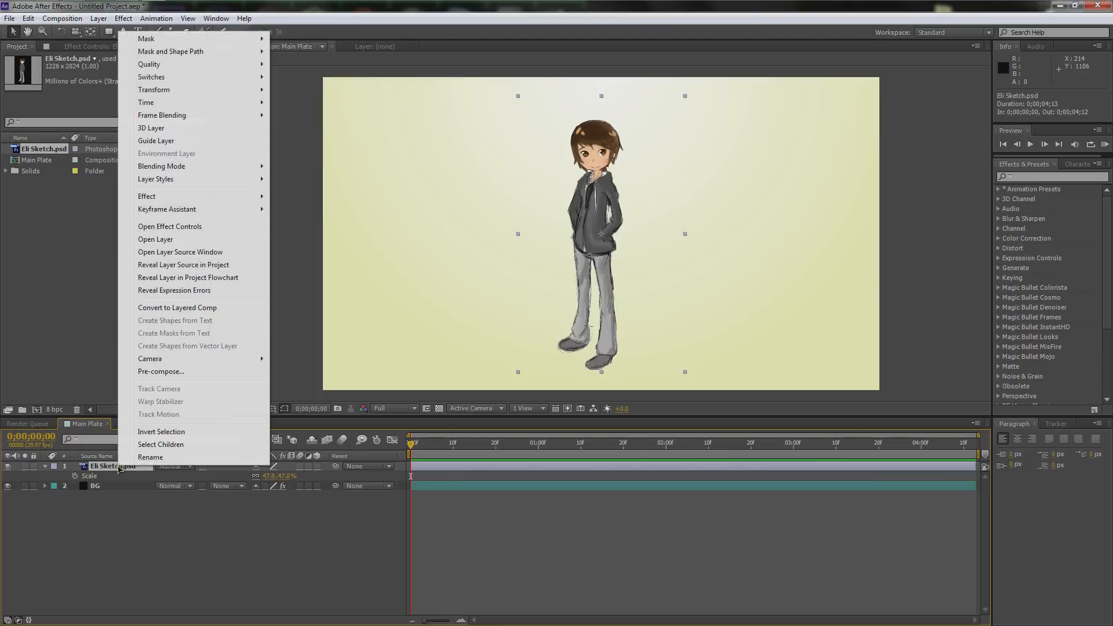
pyautogui.click(169, 372)
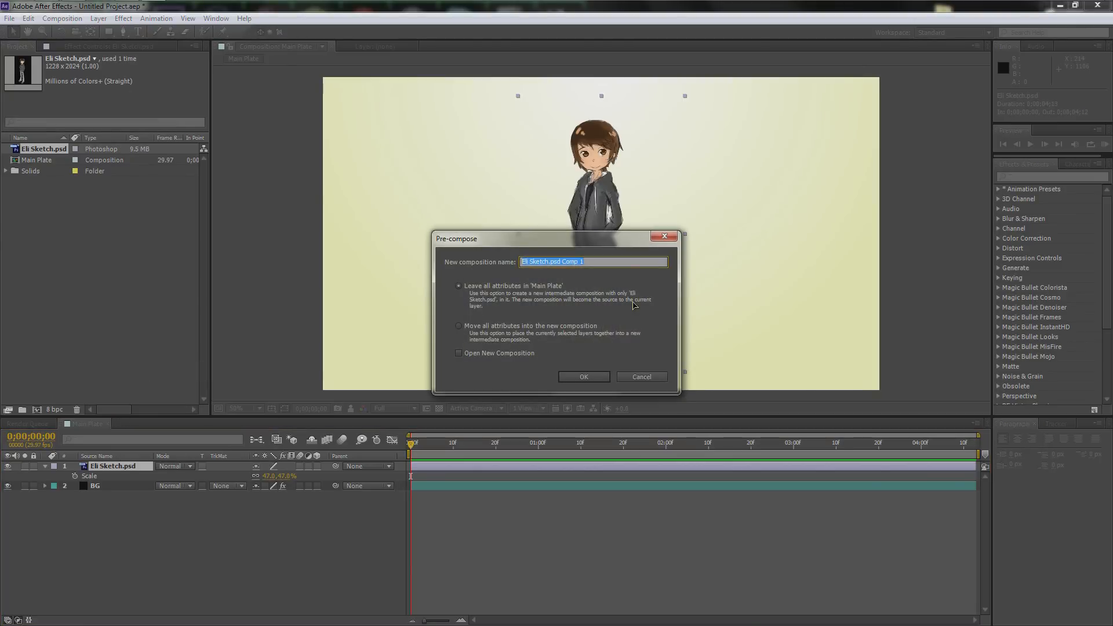
pyautogui.write('Eli')
pyautogui.press('Return')
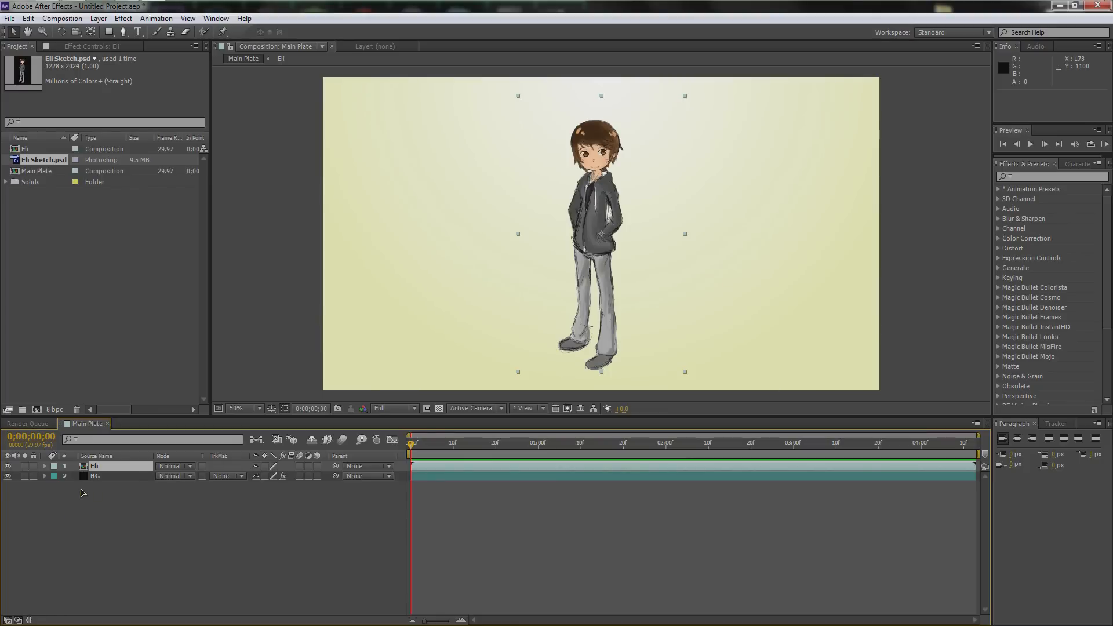
# Look inside the Eli composition, return to Main Plate and pre-compose the Eli layer as Effect, leaving all attributes in Main Plate
pyautogui.doubleClick(105, 469)
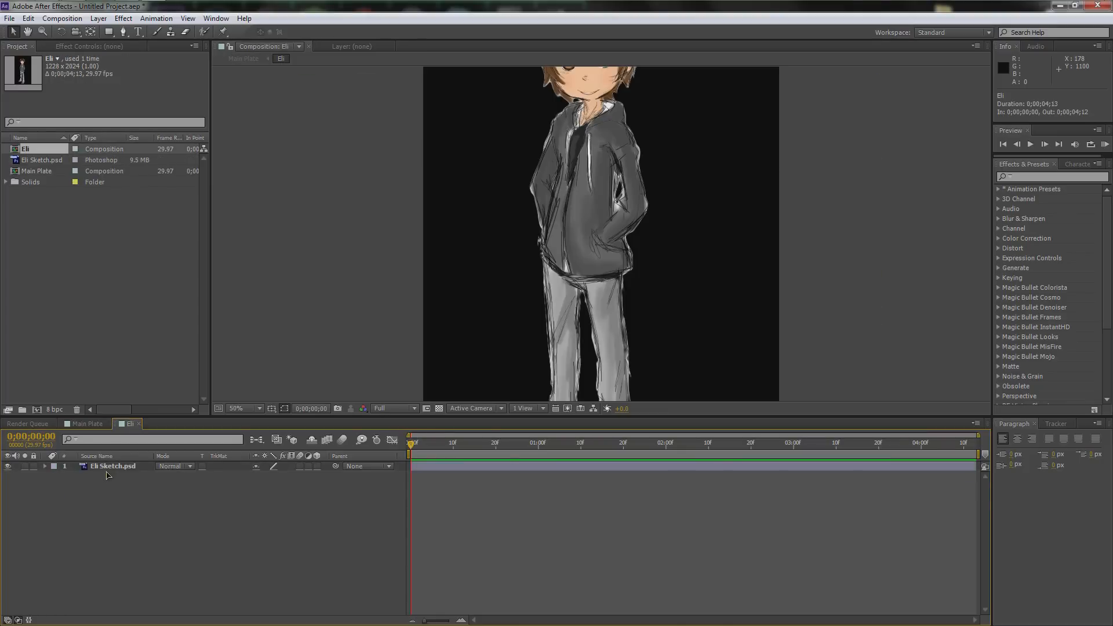
pyautogui.click(87, 424)
pyautogui.rightClick(104, 467)
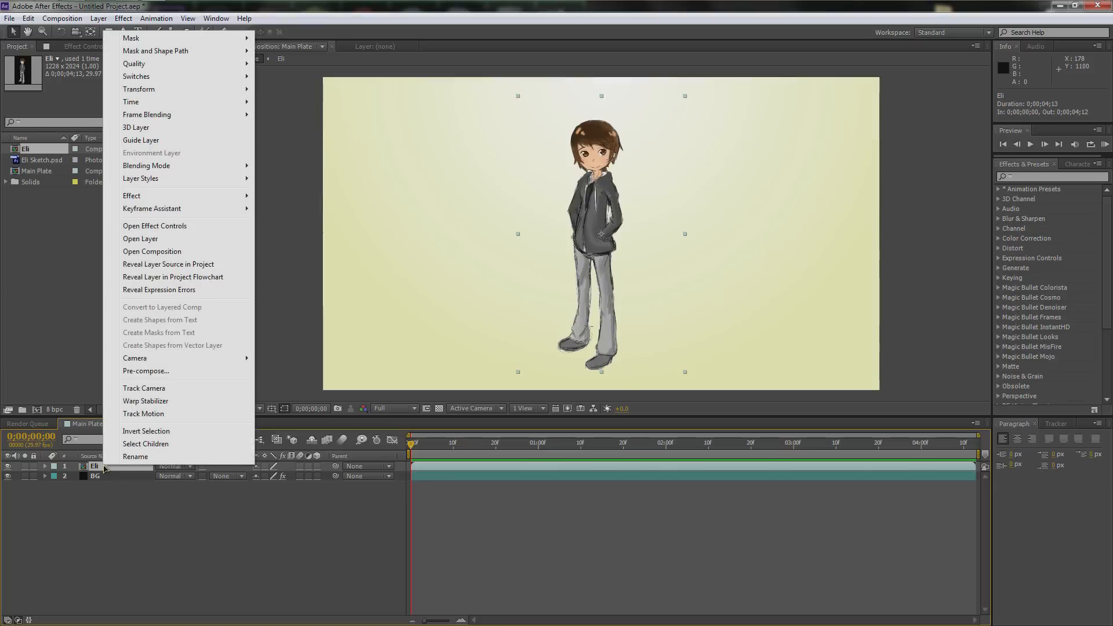
pyautogui.click(156, 371)
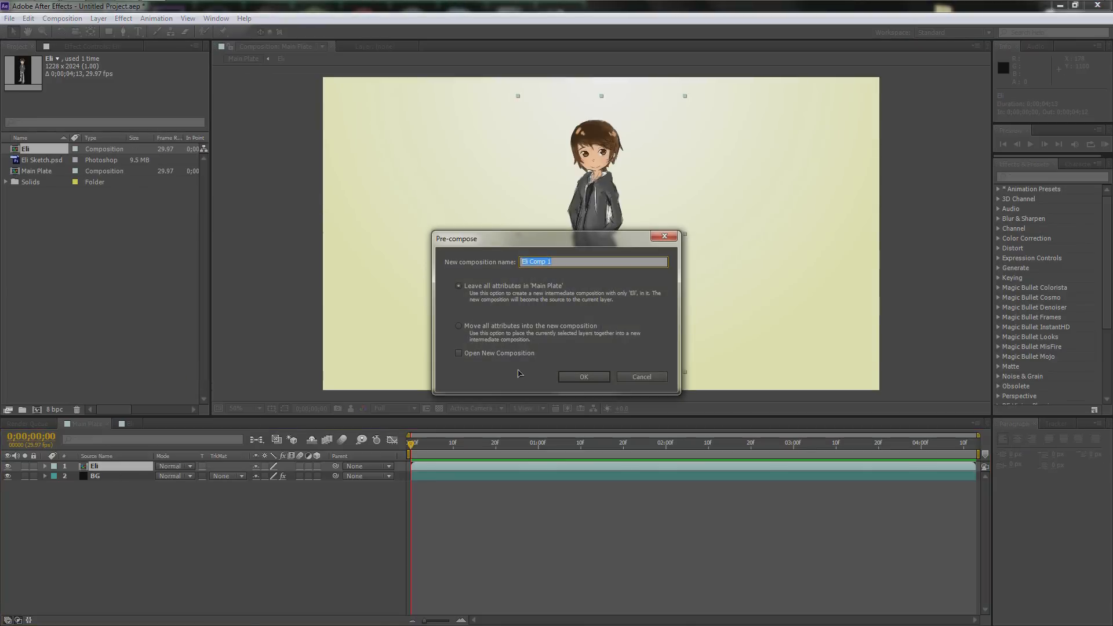
pyautogui.write('Effect')
pyautogui.press('Return')
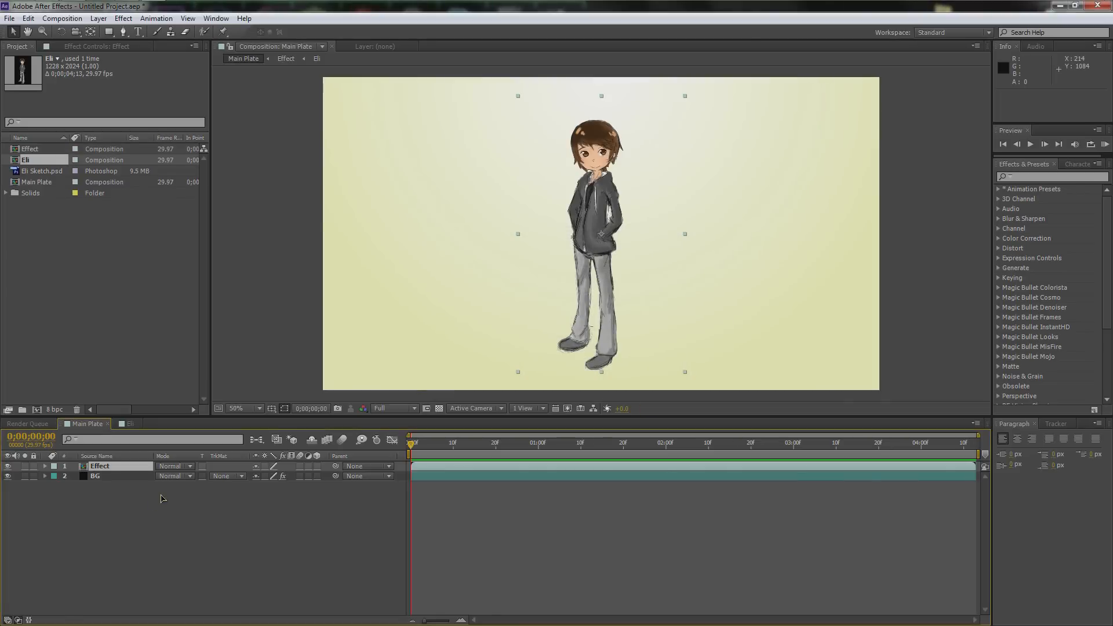
# Open the Effect composition, order its timeline between Main Plate and Eli, and select its Eli layer
pyautogui.doubleClick(102, 466)
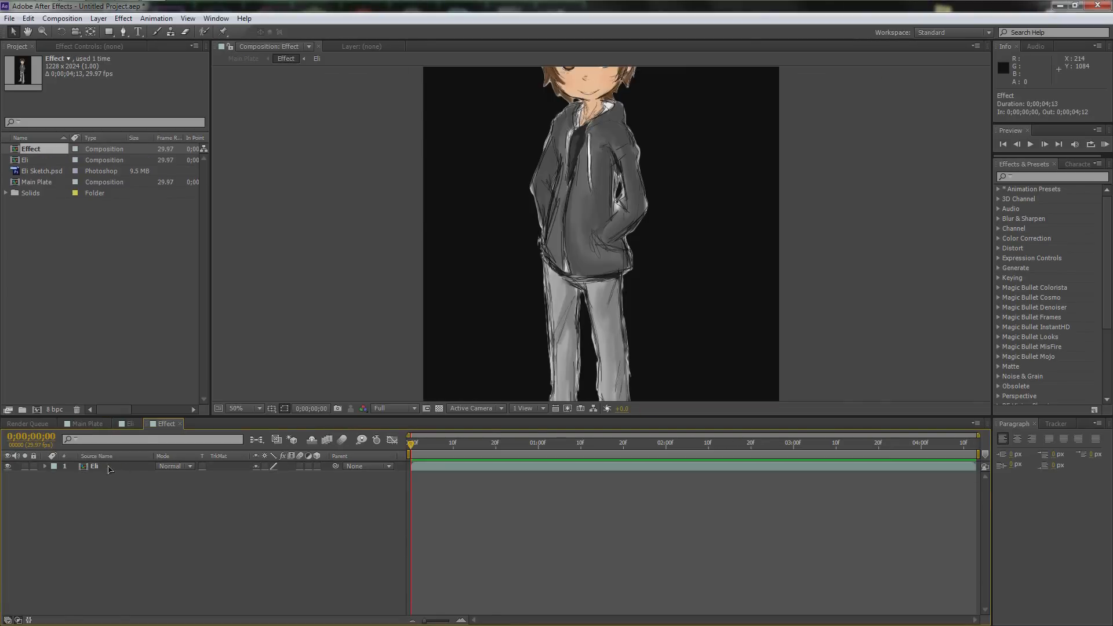
pyautogui.moveTo(167, 424); pyautogui.dragTo(127, 429)
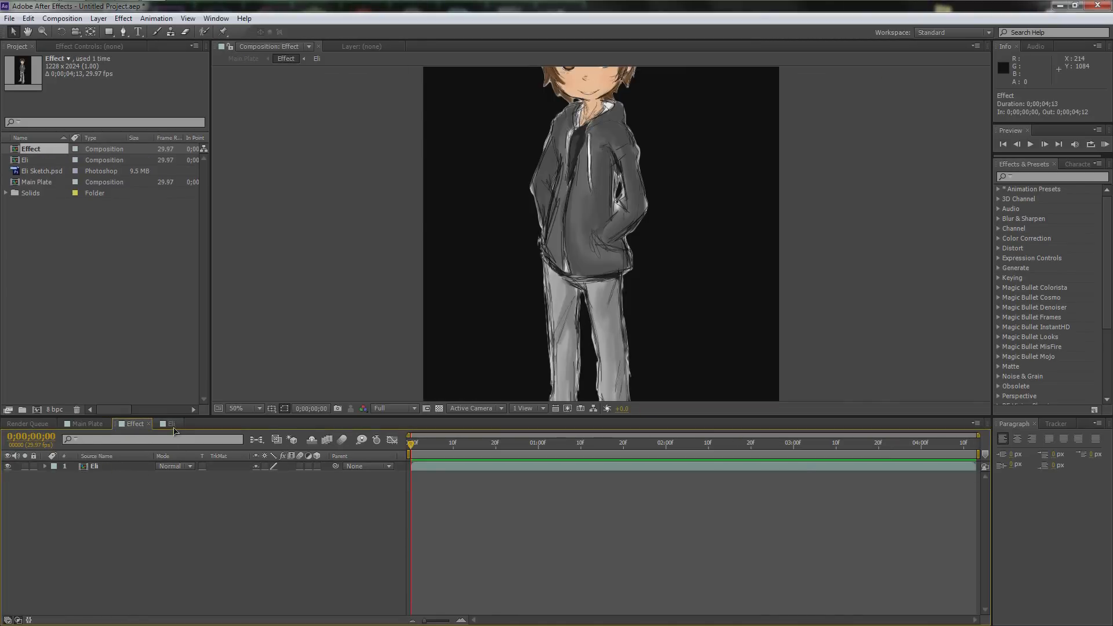
pyautogui.click(97, 467)
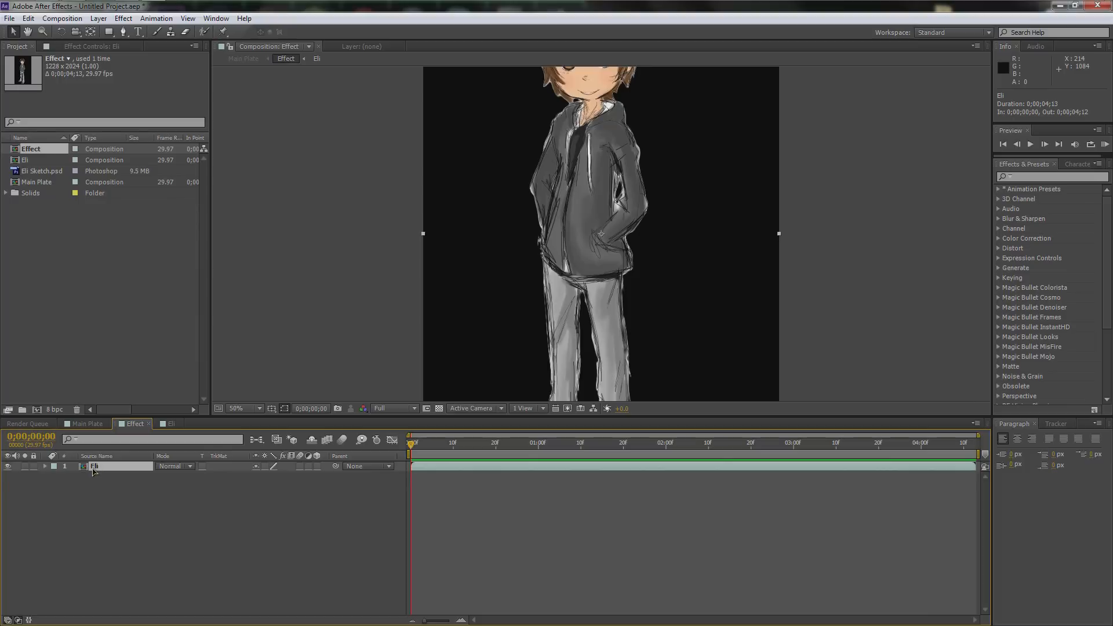
# Review how the Eli, Effect and Main Plate compositions are nested, ending in the Effect composition
pyautogui.click(170, 424)
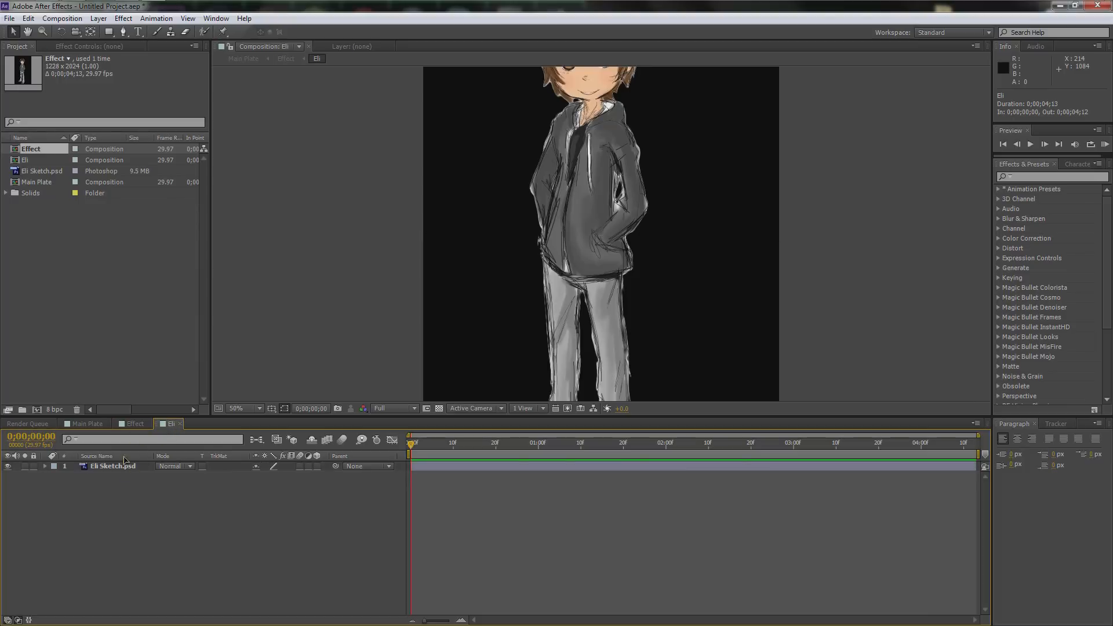
pyautogui.click(134, 425)
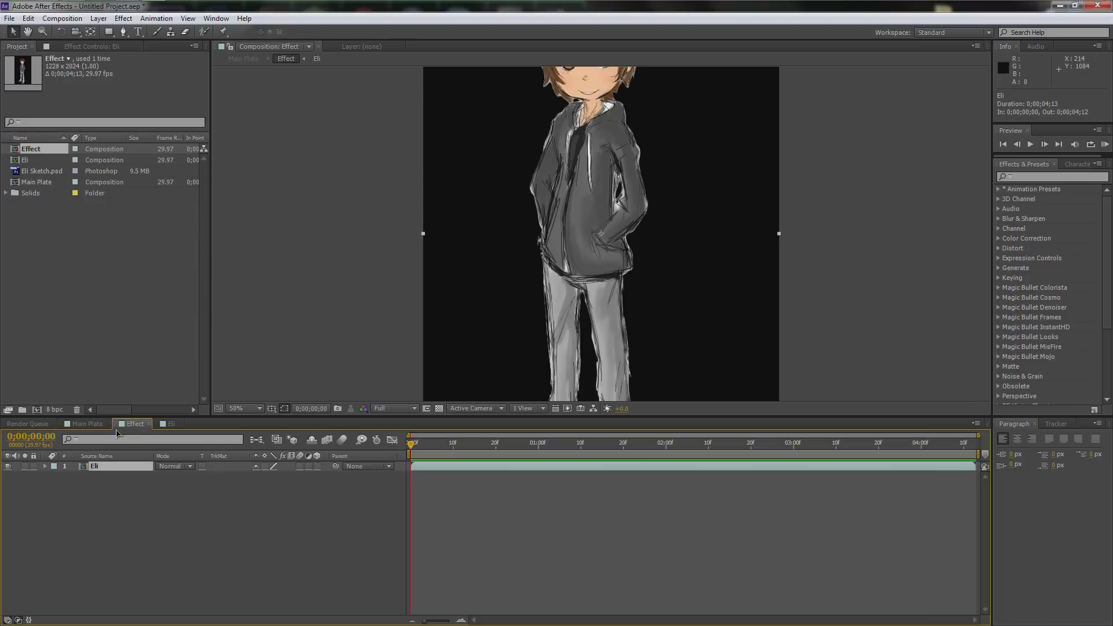
pyautogui.click(88, 424)
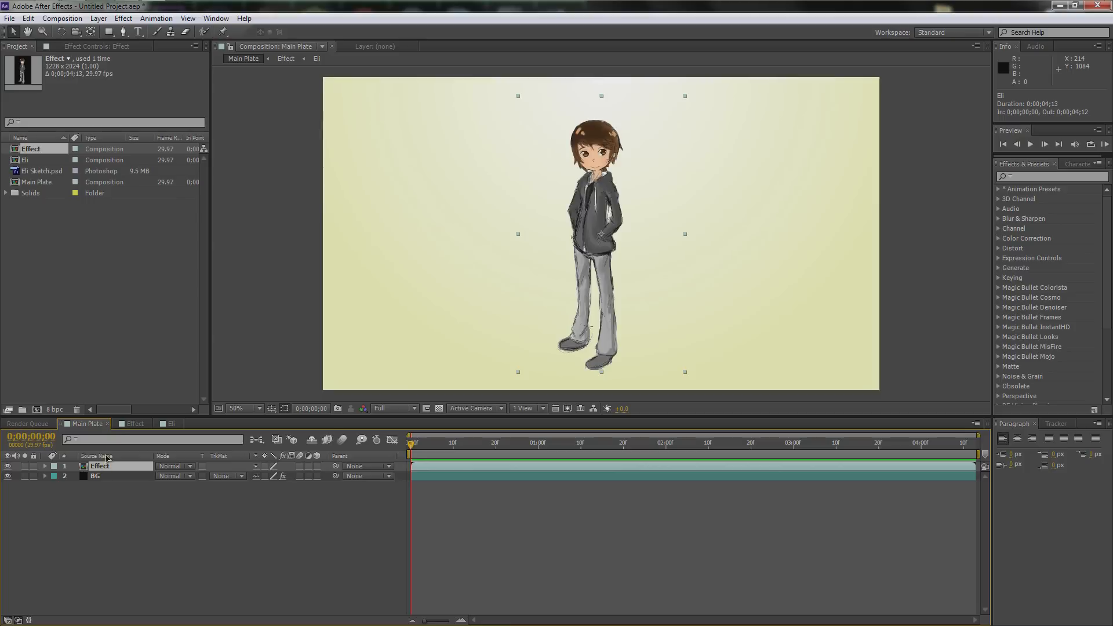
pyautogui.click(130, 425)
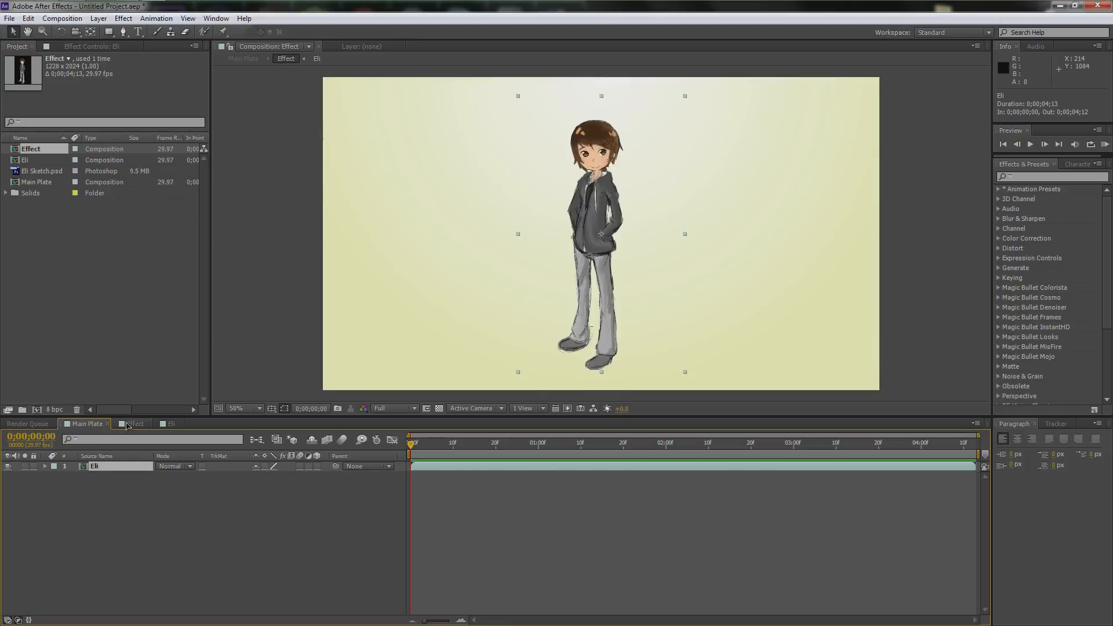
pyautogui.click(83, 424)
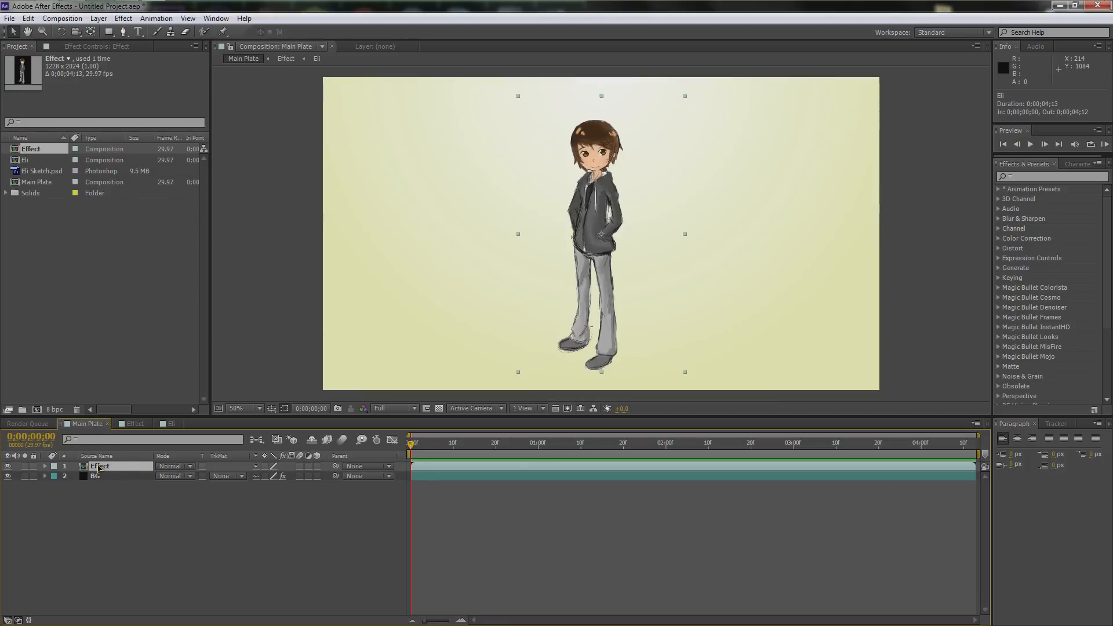
pyautogui.click(132, 423)
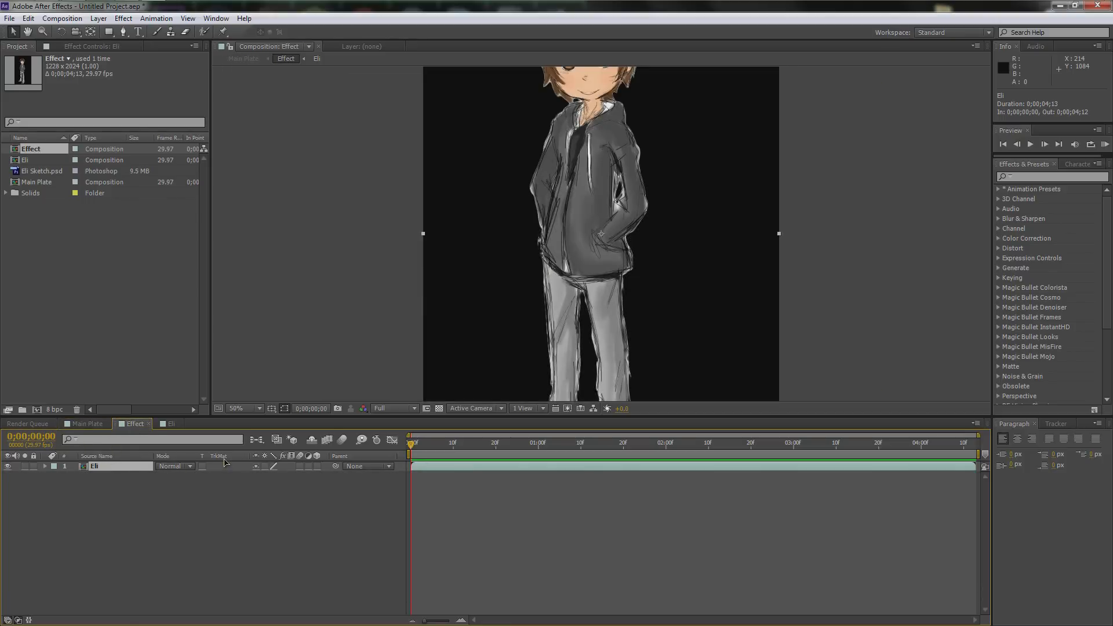
# Draw a thin four-point mask with the Pen tool on the Eli layer, just below the artwork and wider than it
pyautogui.scroll(-2, 412, 306)
pyautogui.scroll(-1, 483, 306)
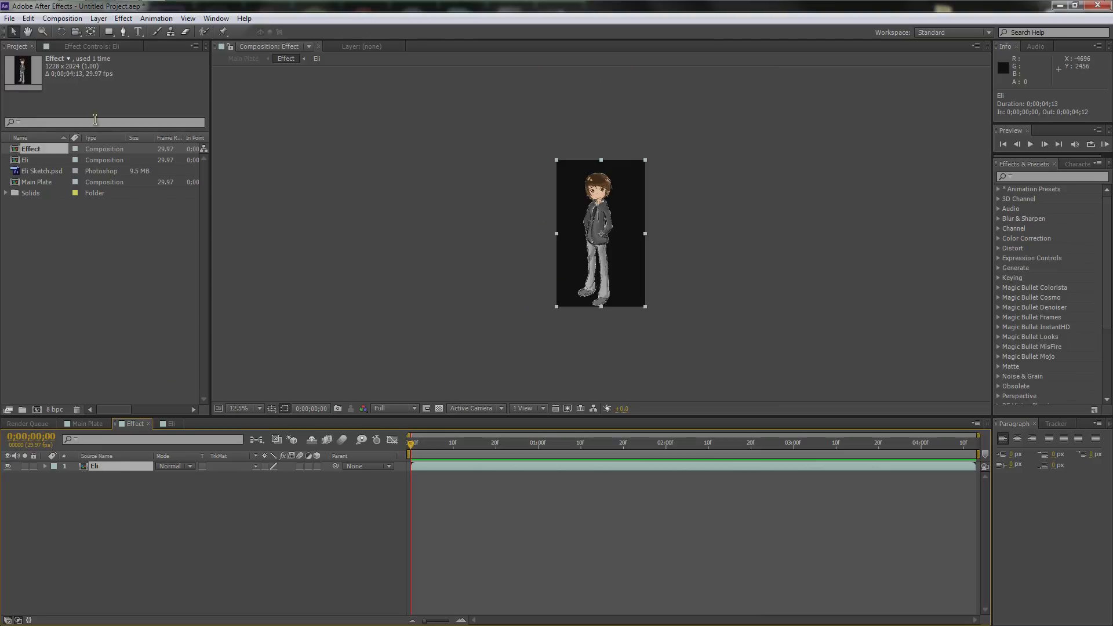
pyautogui.click(125, 33)
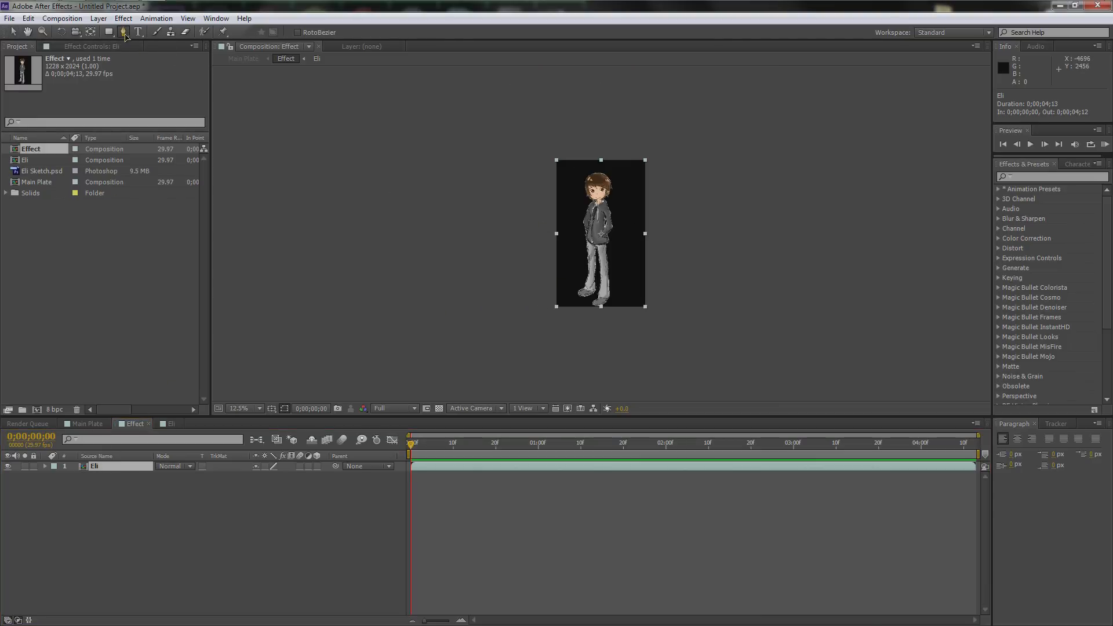
pyautogui.click(662, 336)
pyautogui.click(538, 337)
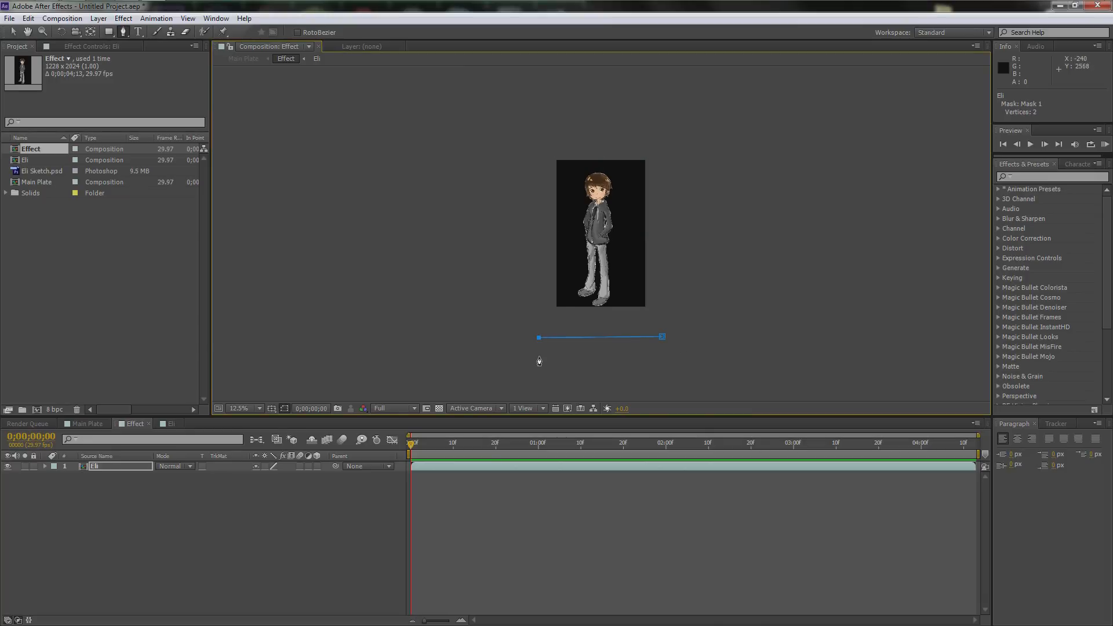
pyautogui.click(538, 352)
pyautogui.click(666, 352)
pyautogui.click(662, 336)
# Reveal the Eli layer's mask path and set a Mask Path keyframe at 0;00;00;00
pyautogui.click(110, 467)
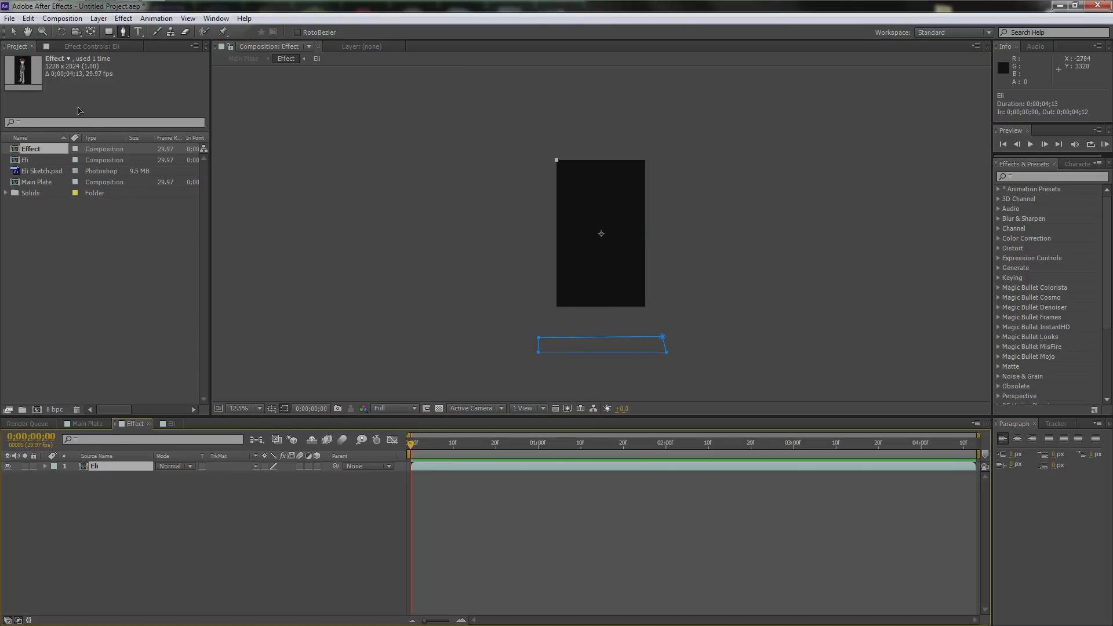
pyautogui.click(13, 31)
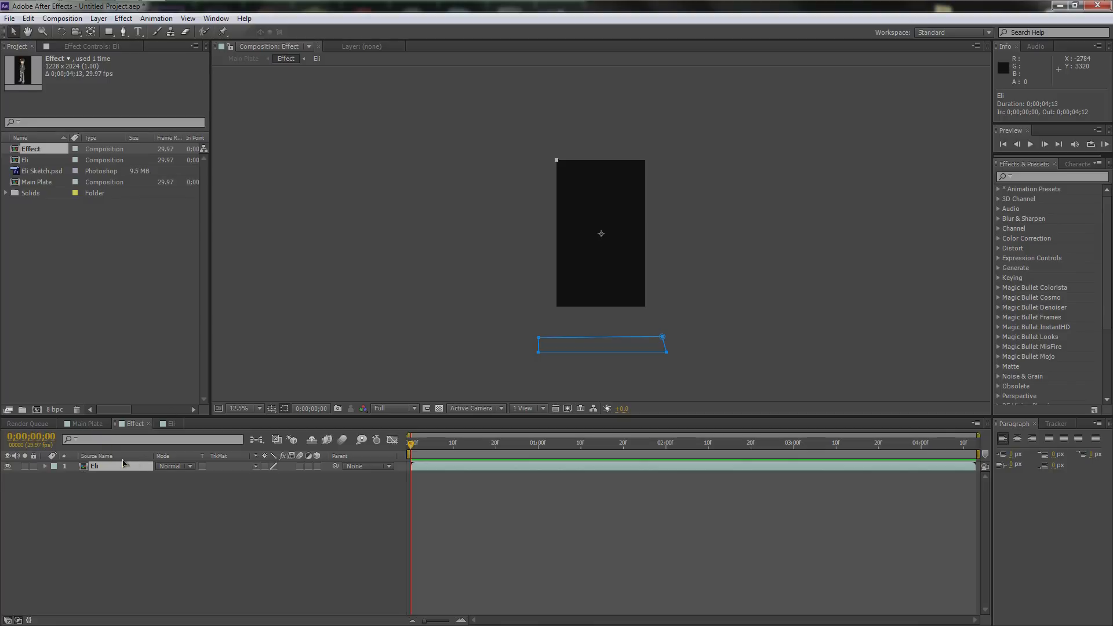
pyautogui.press('m')
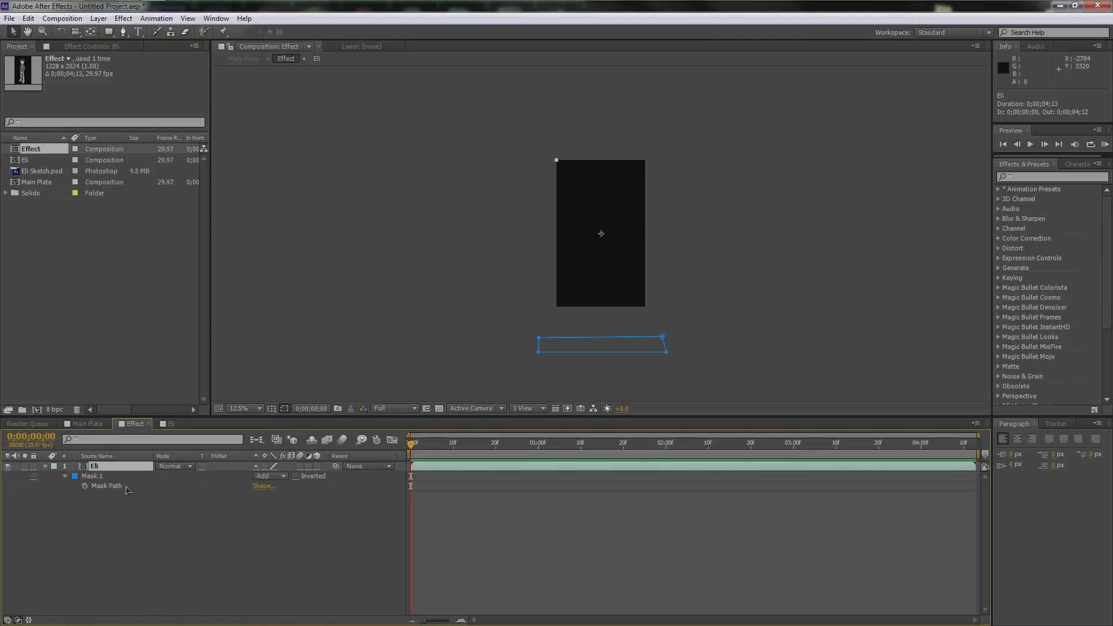
pyautogui.click(86, 485)
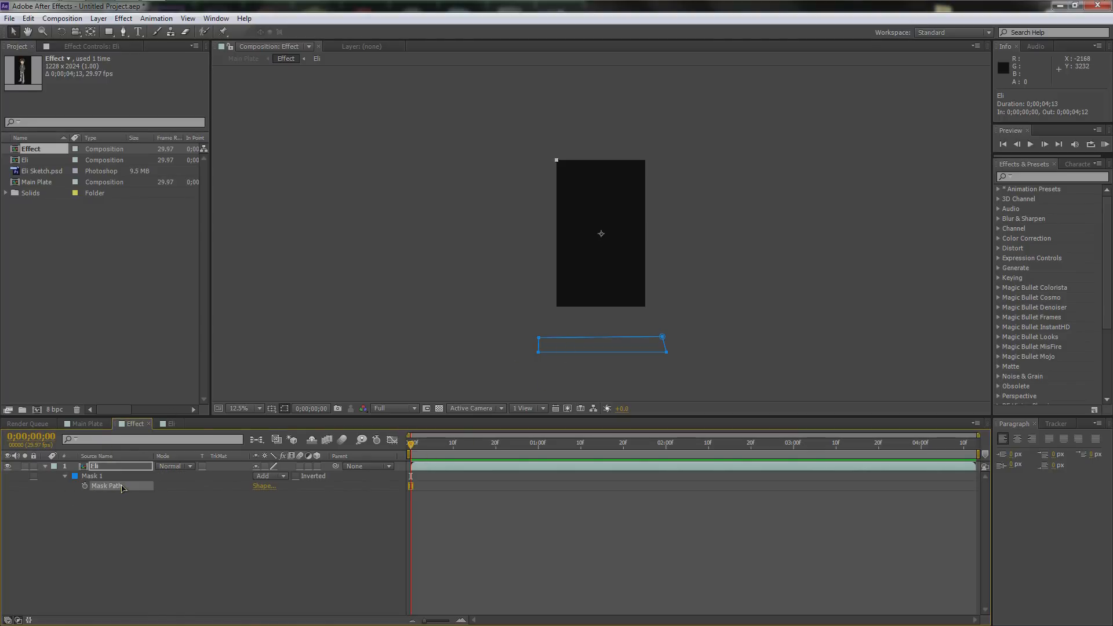
pyautogui.click(85, 486)
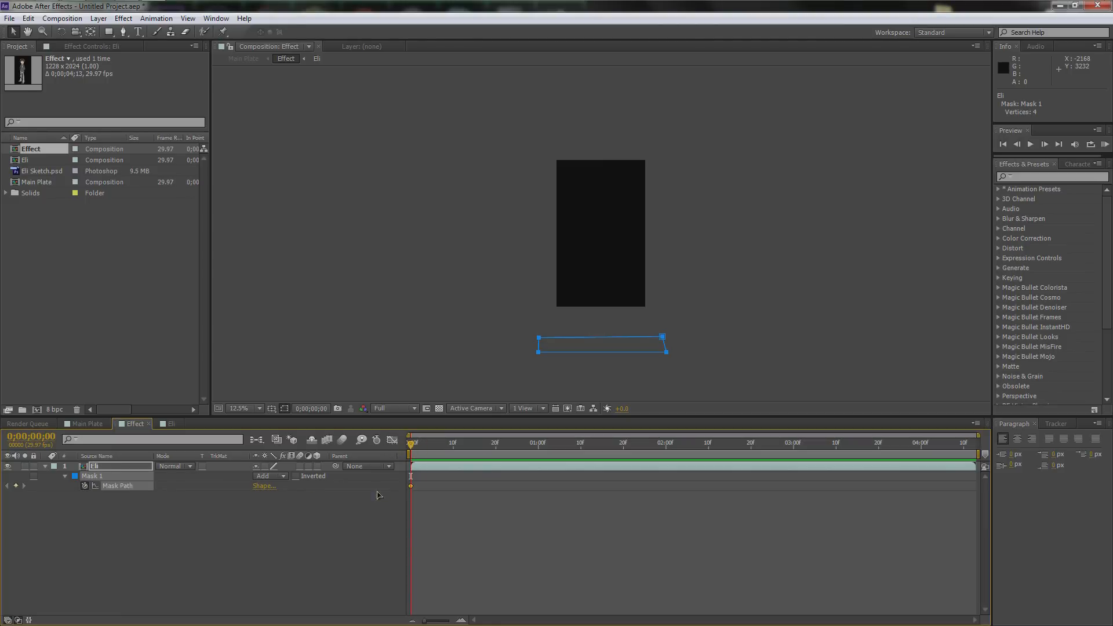
# At 0;00;02;00, move the whole mask straight up to just above the artwork to keyframe its upward sweep
pyautogui.moveTo(411, 444); pyautogui.dragTo(666, 464)
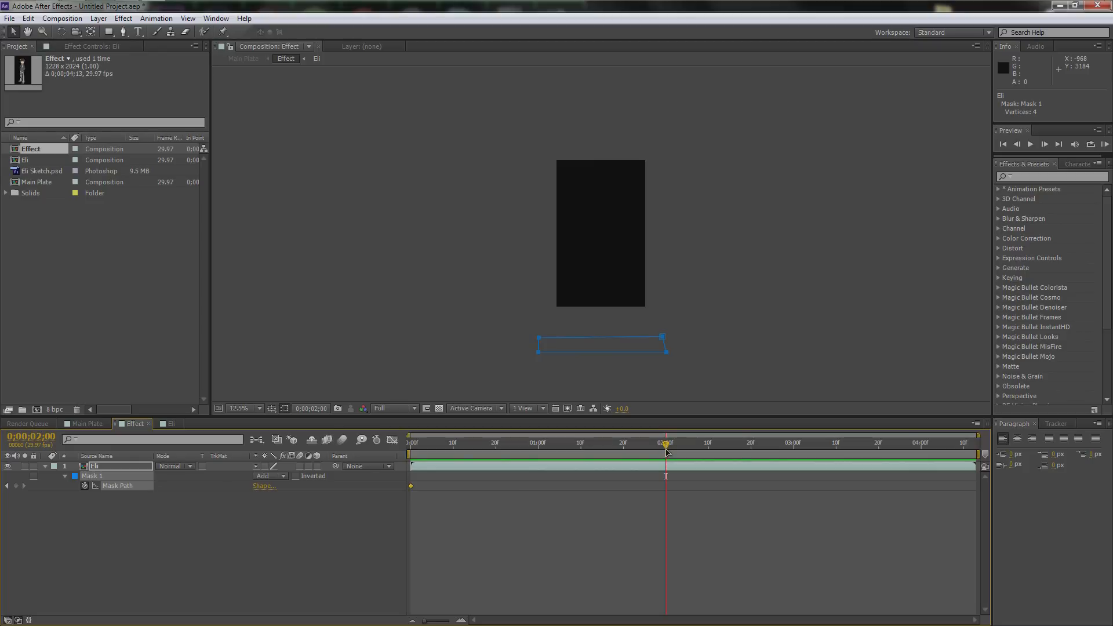
pyautogui.doubleClick(614, 352)
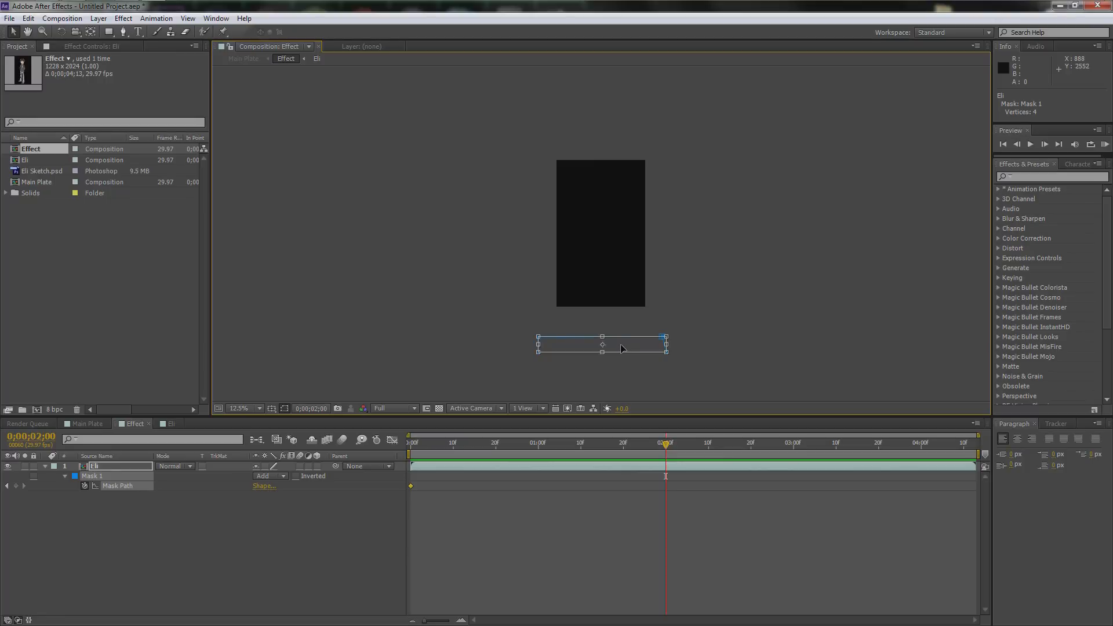
pyautogui.moveTo(622, 348); pyautogui.dragTo(621, 154)
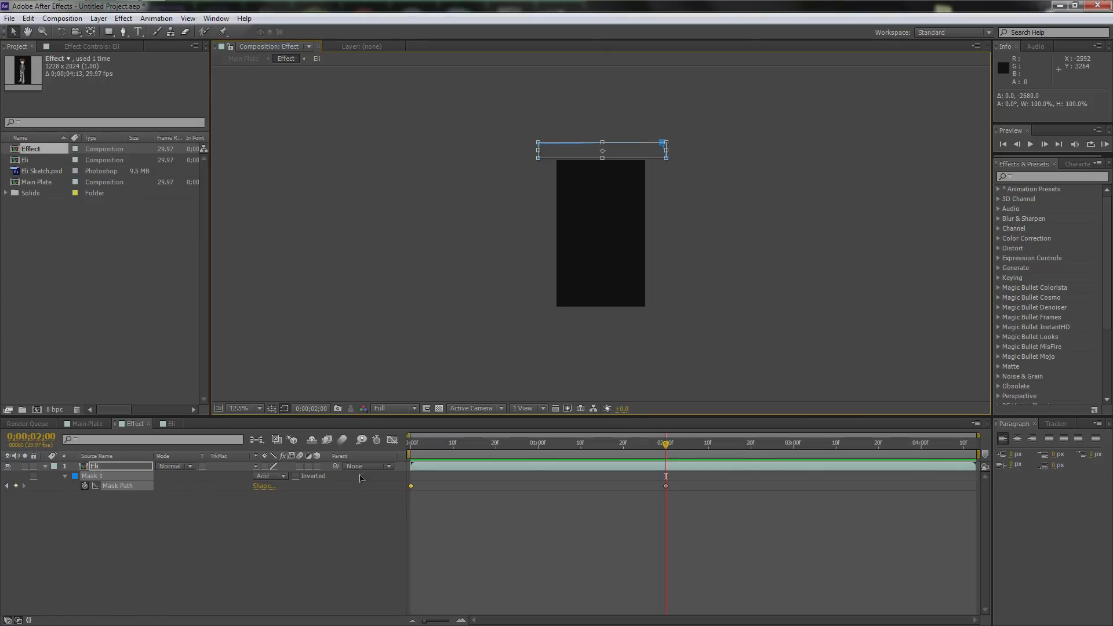
# Show all properties of Mask 1 and set its Mask Feather to 150 pixels
pyautogui.click(65, 476)
pyautogui.click(66, 477)
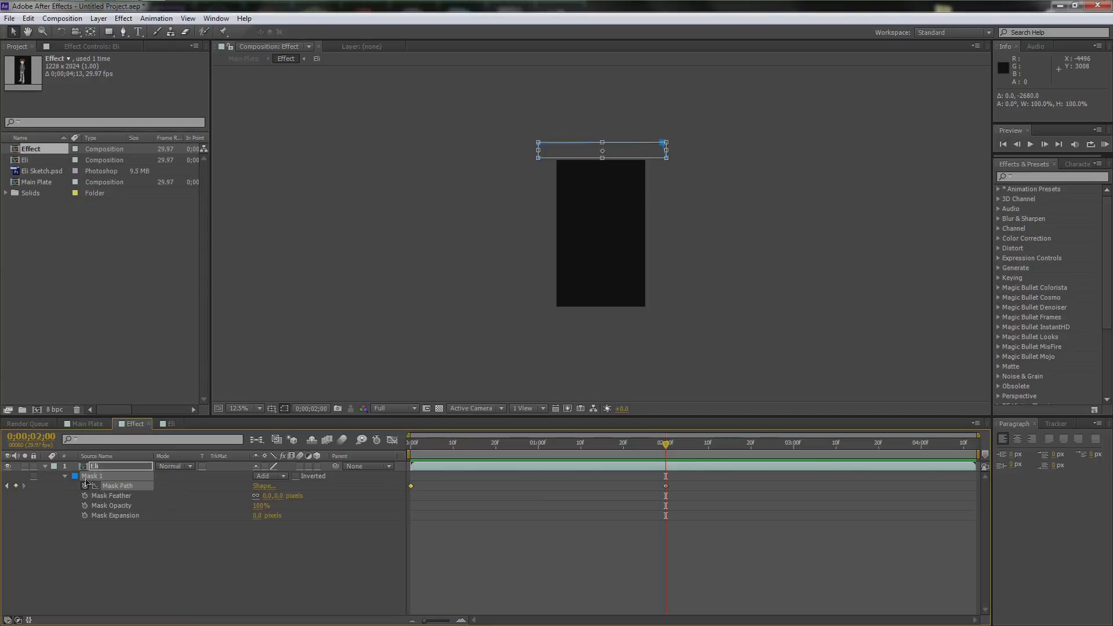
pyautogui.click(123, 494)
pyautogui.click(272, 496)
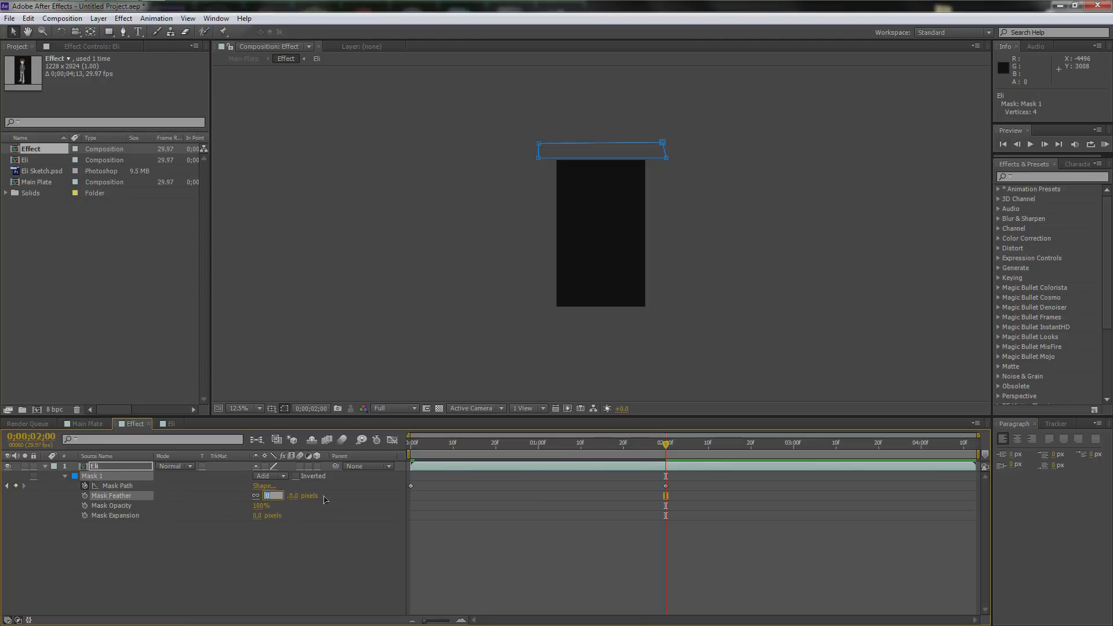
pyautogui.press('Return')
# Scrub through the first second of the Effect composition to examine the feathered mask travelling up the character's legs
pyautogui.moveTo(636, 444); pyautogui.dragTo(529, 444)
pyautogui.press('.')
pyautogui.scroll(2, 593, 263)
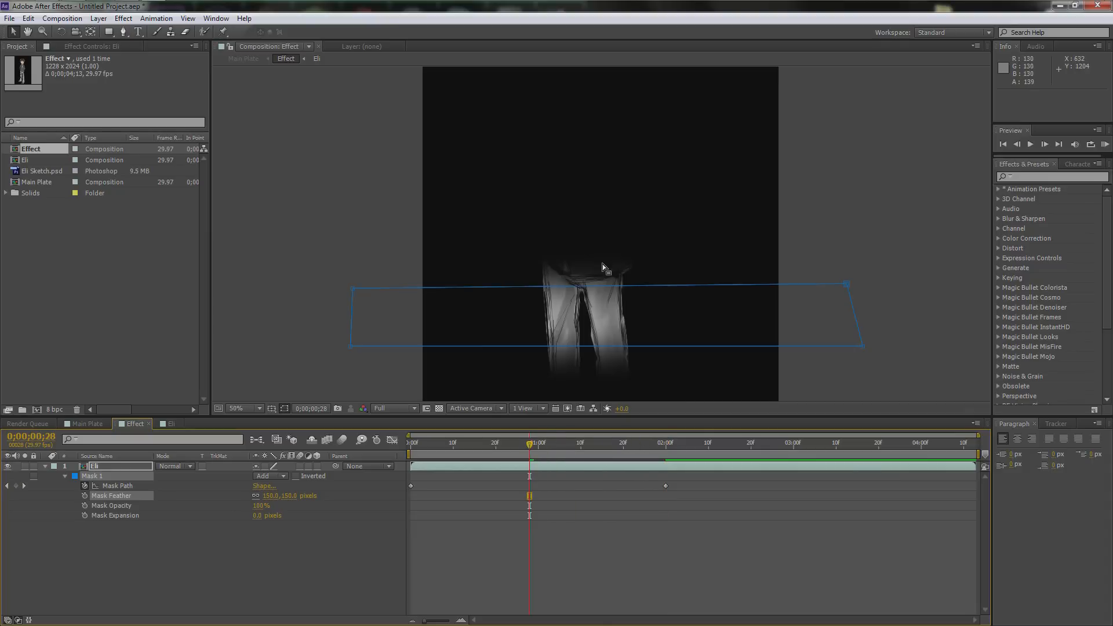
pyautogui.moveTo(484, 450)
pyautogui.mouseDown()
pyautogui.moveTo(464, 450)
pyautogui.moveTo(488, 450)
pyautogui.mouseUp()
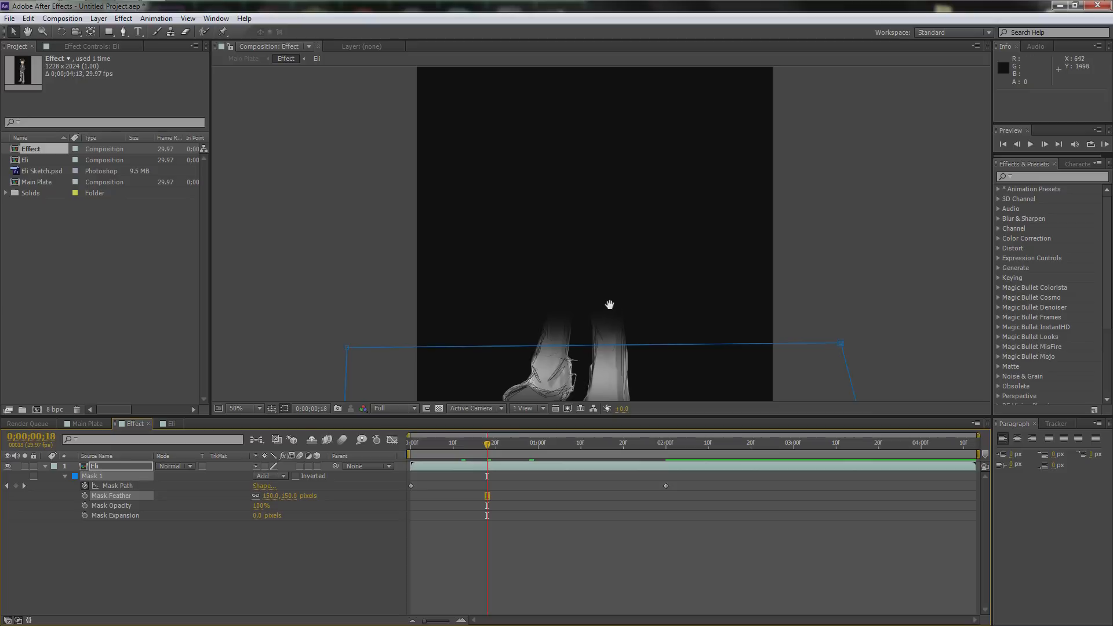
pyautogui.moveTo(620, 284); pyautogui.dragTo(614, 219)
pyautogui.moveTo(490, 449); pyautogui.dragTo(534, 449)
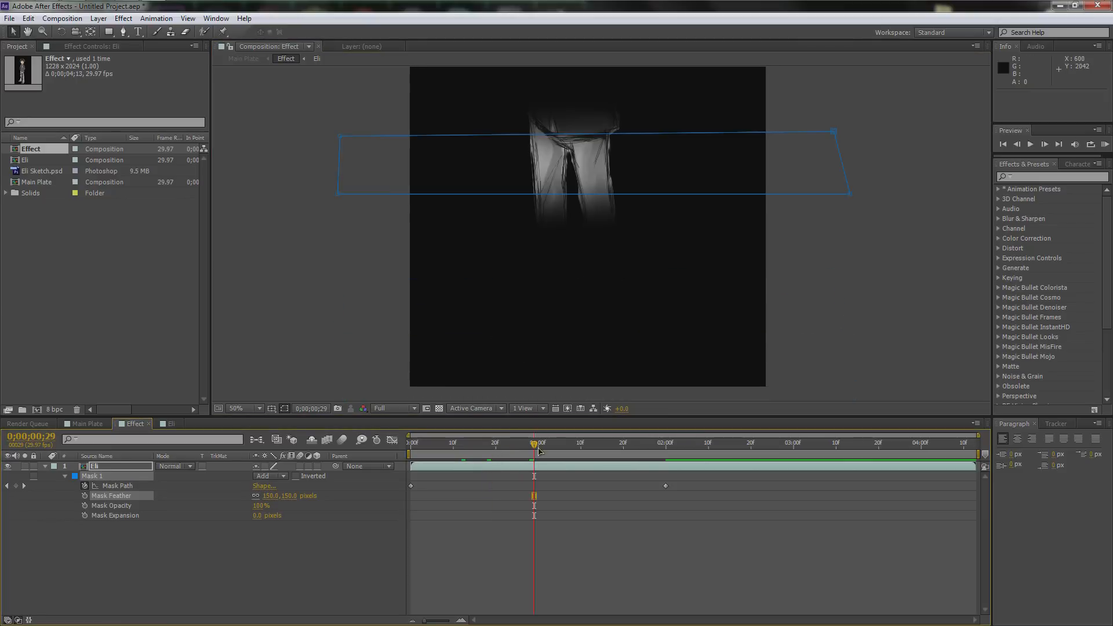
# Scrub further through the Effect composition to examine the feathered mask sweeping from the legs up to the character's head
pyautogui.scroll(-2, 598, 206)
pyautogui.moveTo(598, 204); pyautogui.dragTo(567, 249)
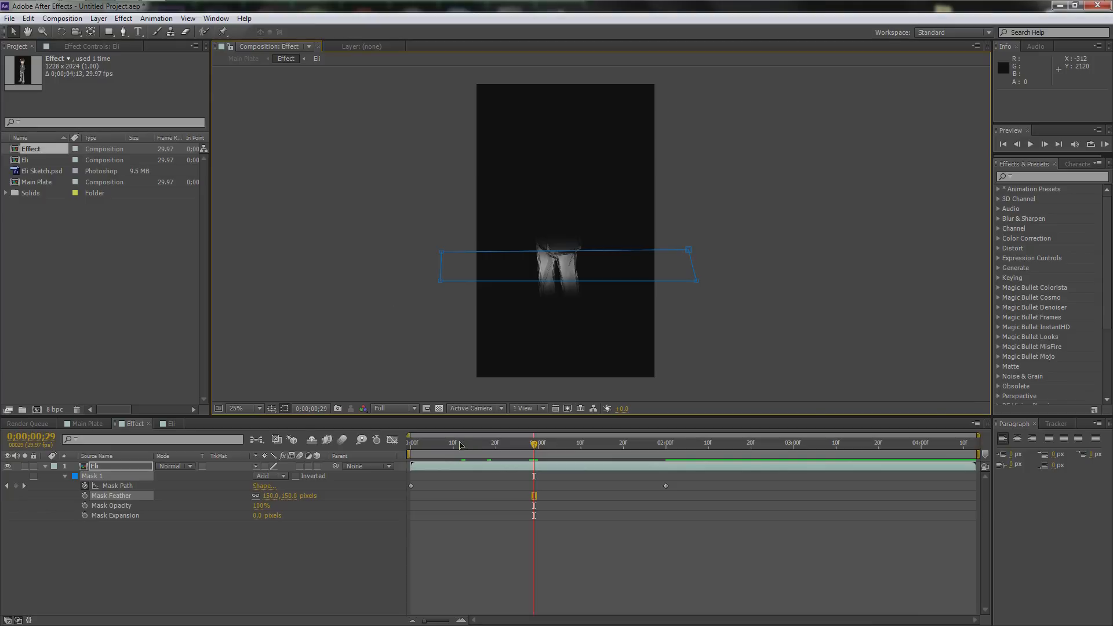
pyautogui.moveTo(536, 444); pyautogui.dragTo(572, 443)
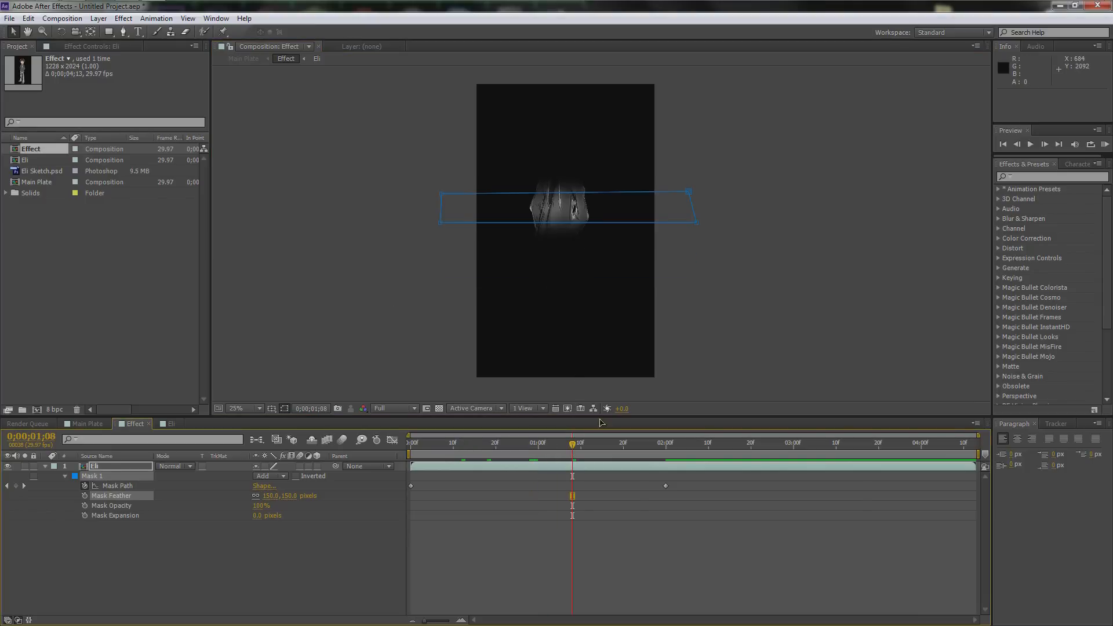
pyautogui.moveTo(574, 452); pyautogui.dragTo(614, 455)
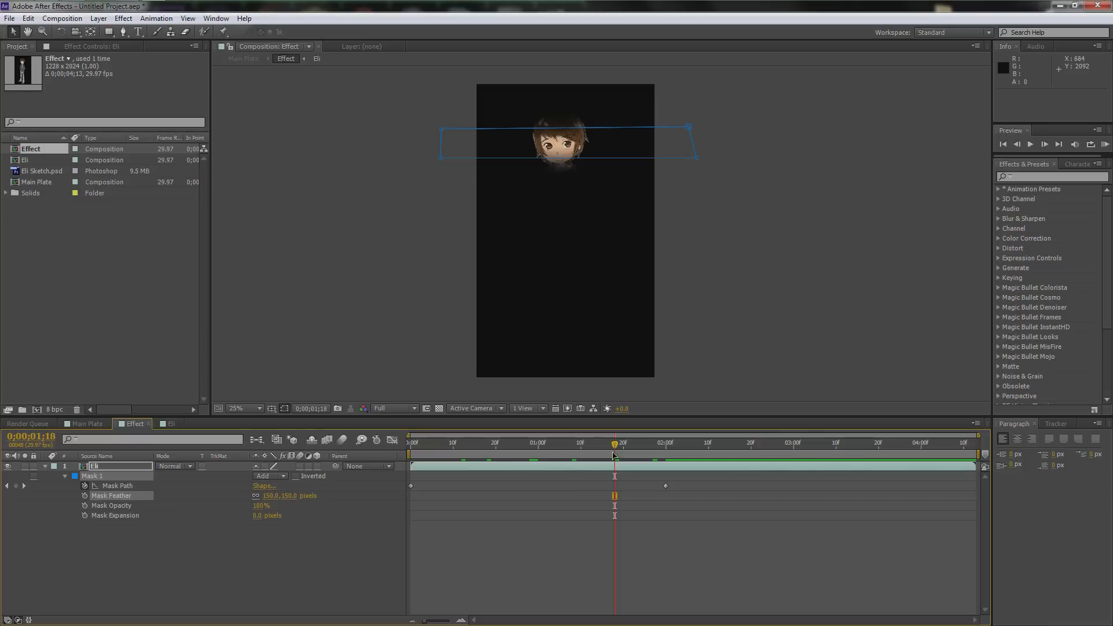
pyautogui.click(486, 449)
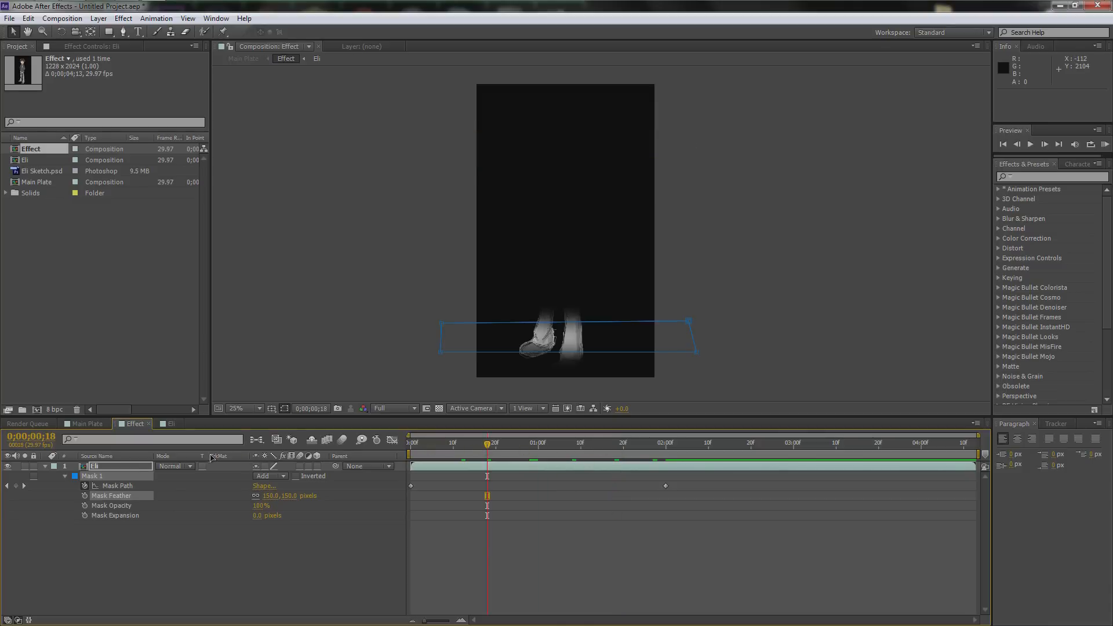
# Create a new full-size solid named Particular in the Main Plate composition
pyautogui.click(87, 425)
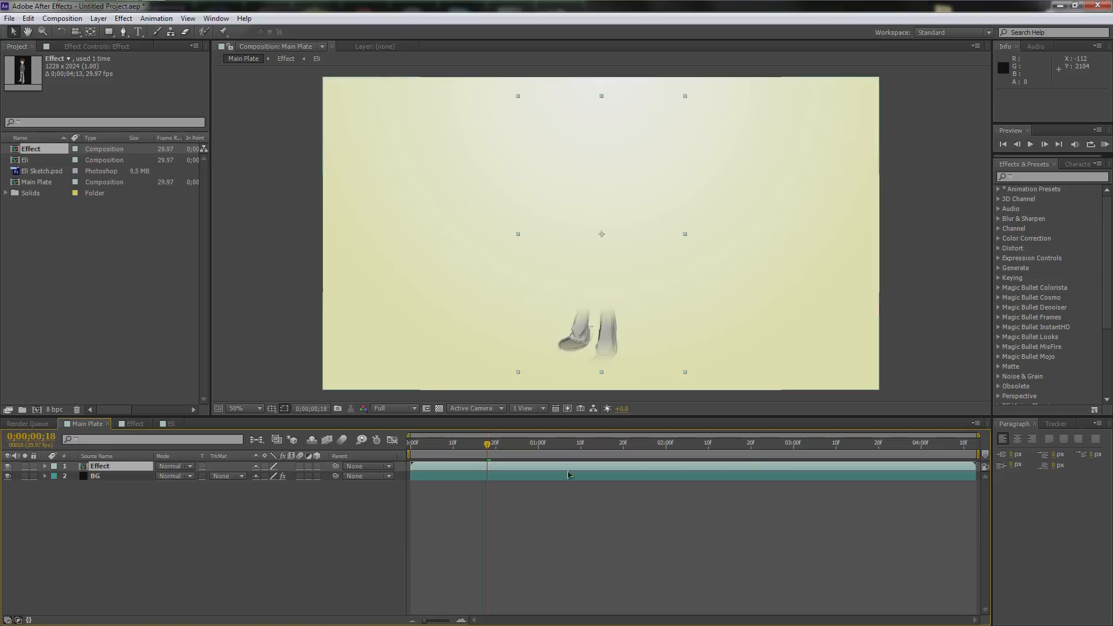
pyautogui.rightClick(123, 501)
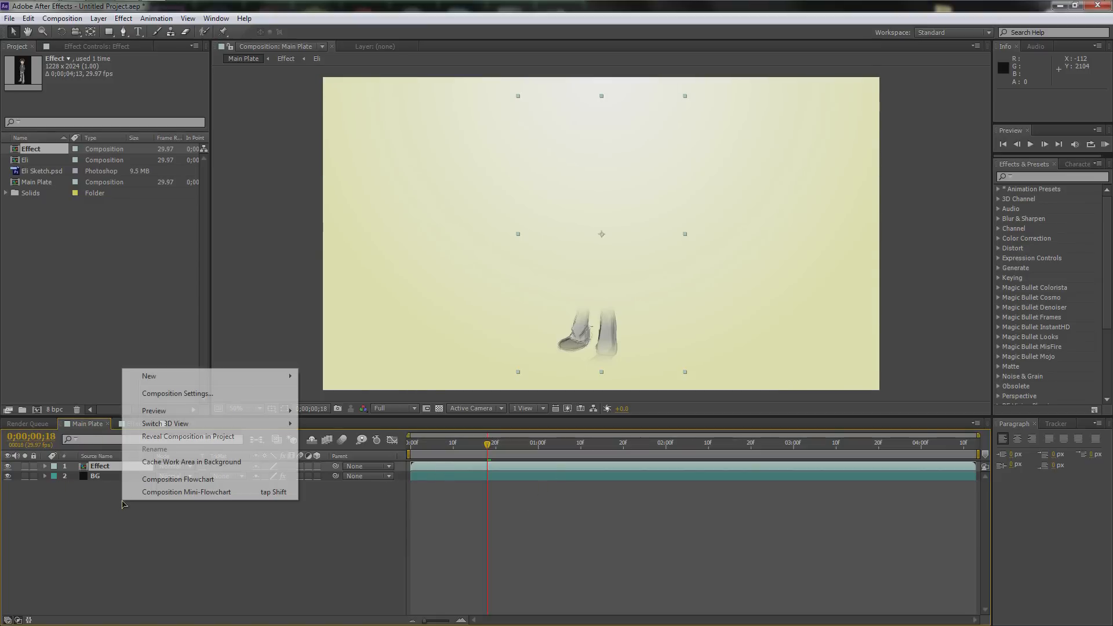
pyautogui.moveTo(179, 377)
pyautogui.click(327, 406)
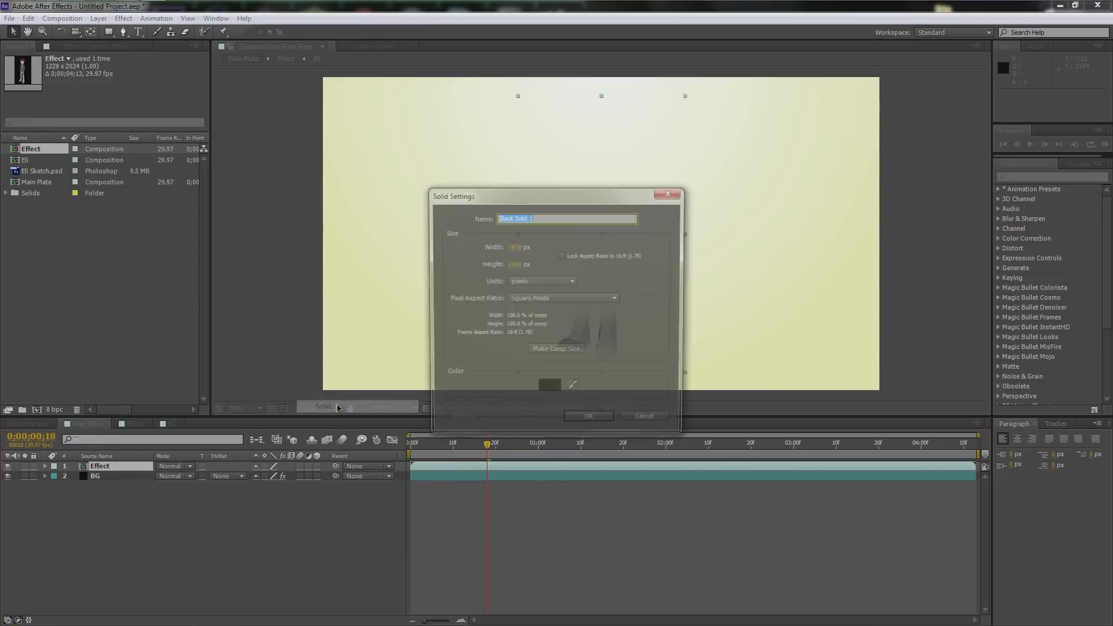
pyautogui.write('Particular')
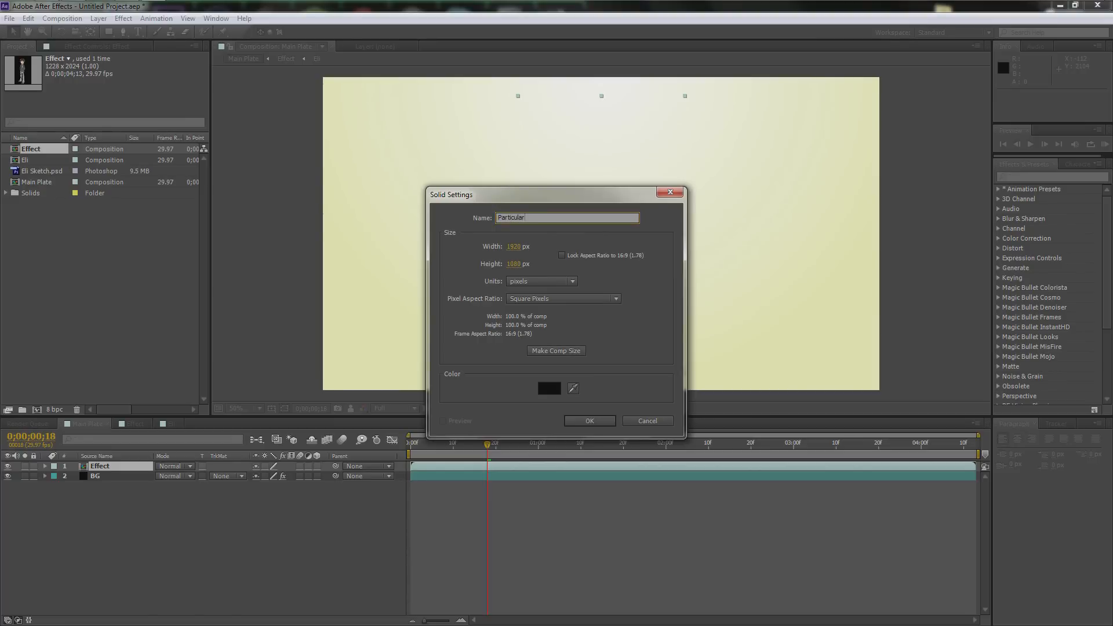
pyautogui.click(589, 421)
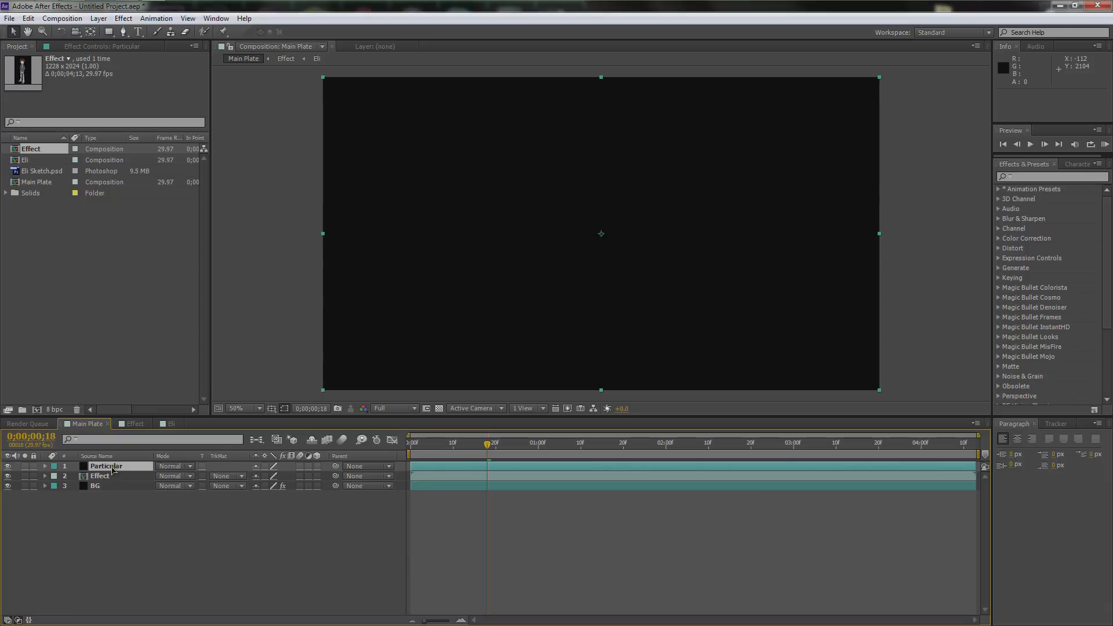
# Apply the Trapcode Particular effect to the Particular solid
pyautogui.click(123, 19)
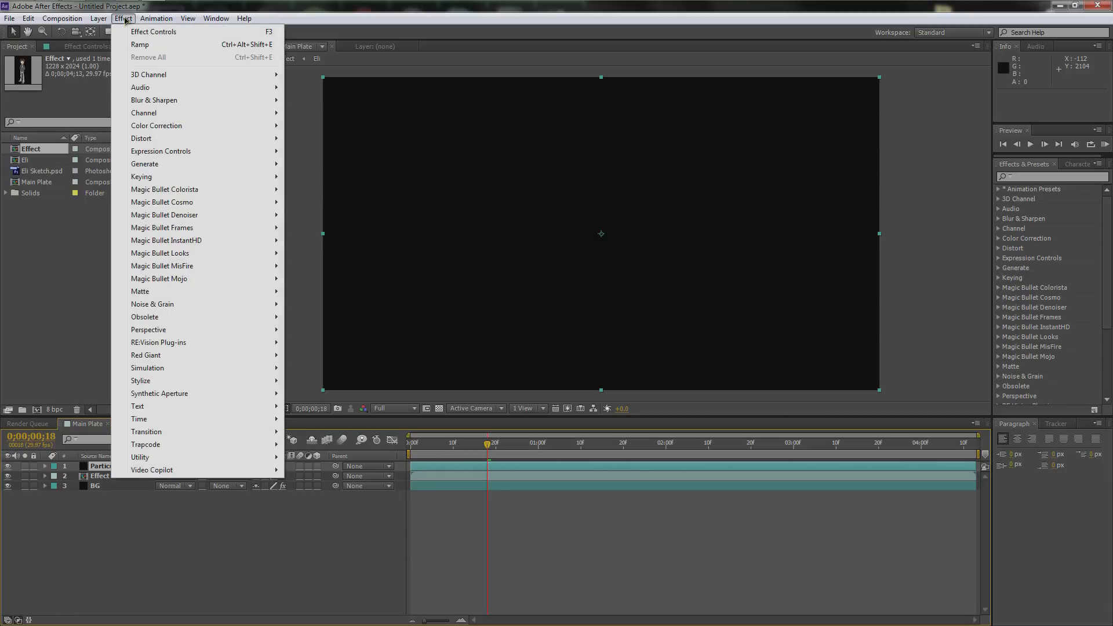
pyautogui.moveTo(270, 446)
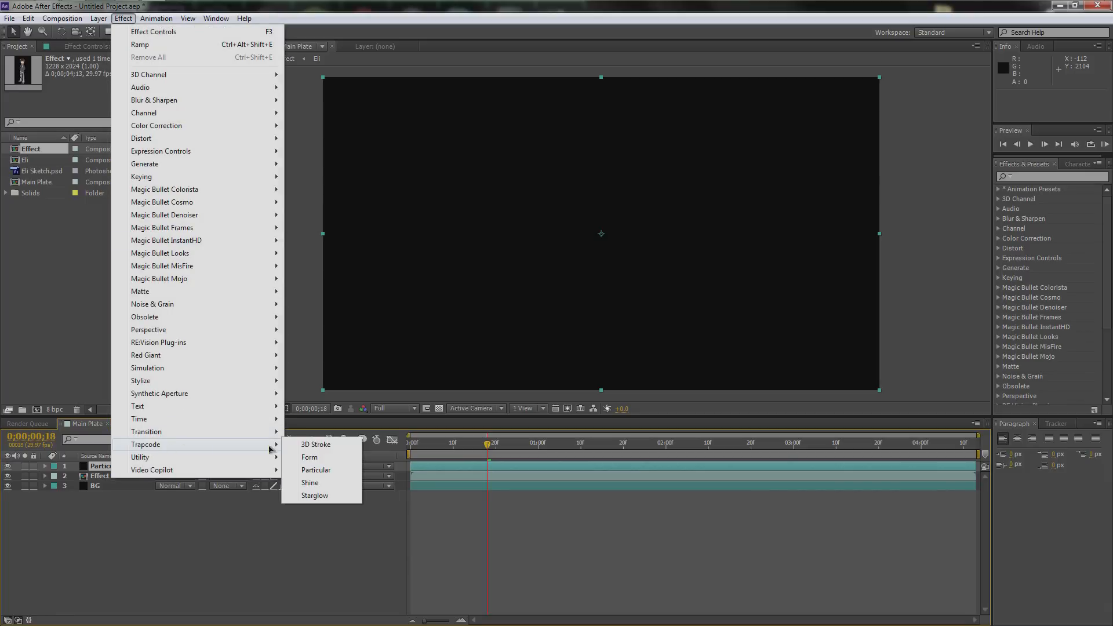
pyautogui.click(321, 470)
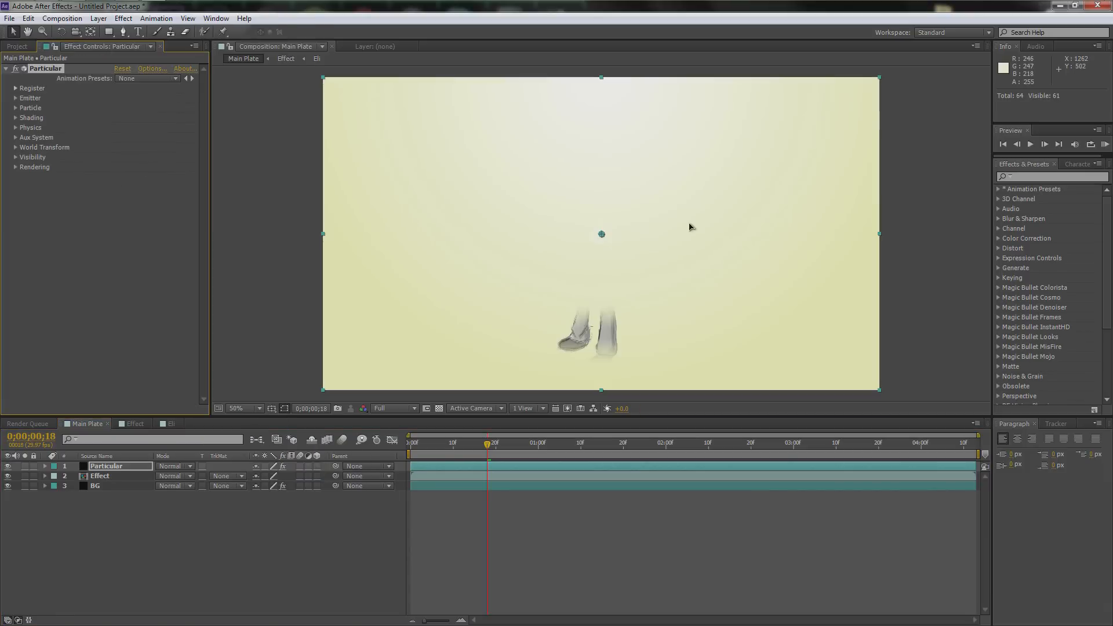
# Set Particular's Emitter Type to Layer and reveal the Layer Emitter options
pyautogui.click(16, 98)
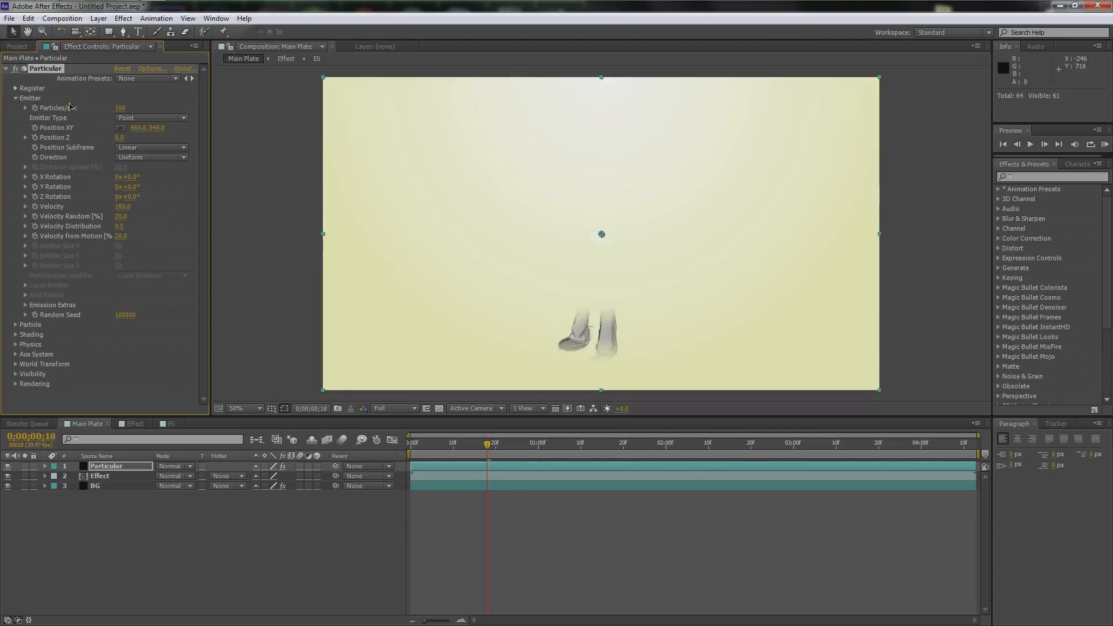
pyautogui.click(123, 118)
pyautogui.click(145, 195)
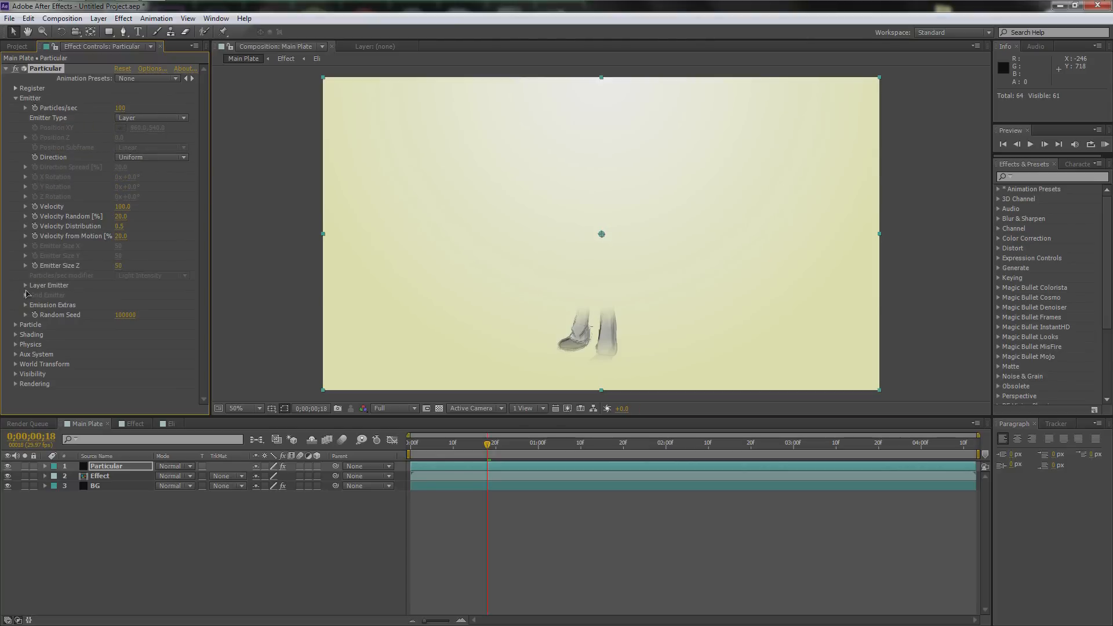
pyautogui.click(26, 285)
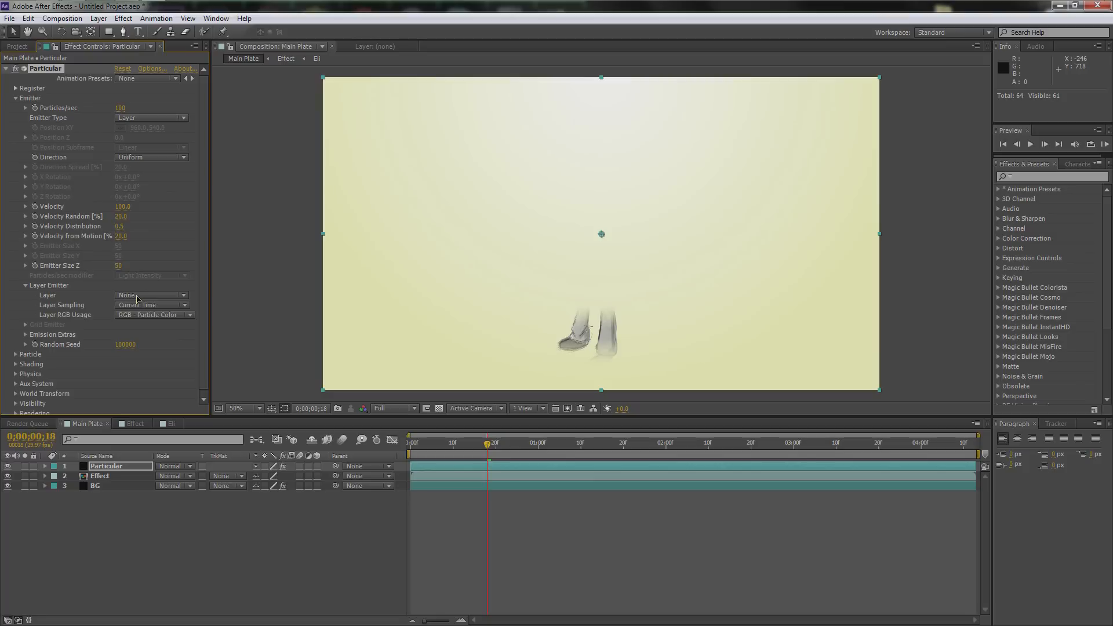
pyautogui.press("'")
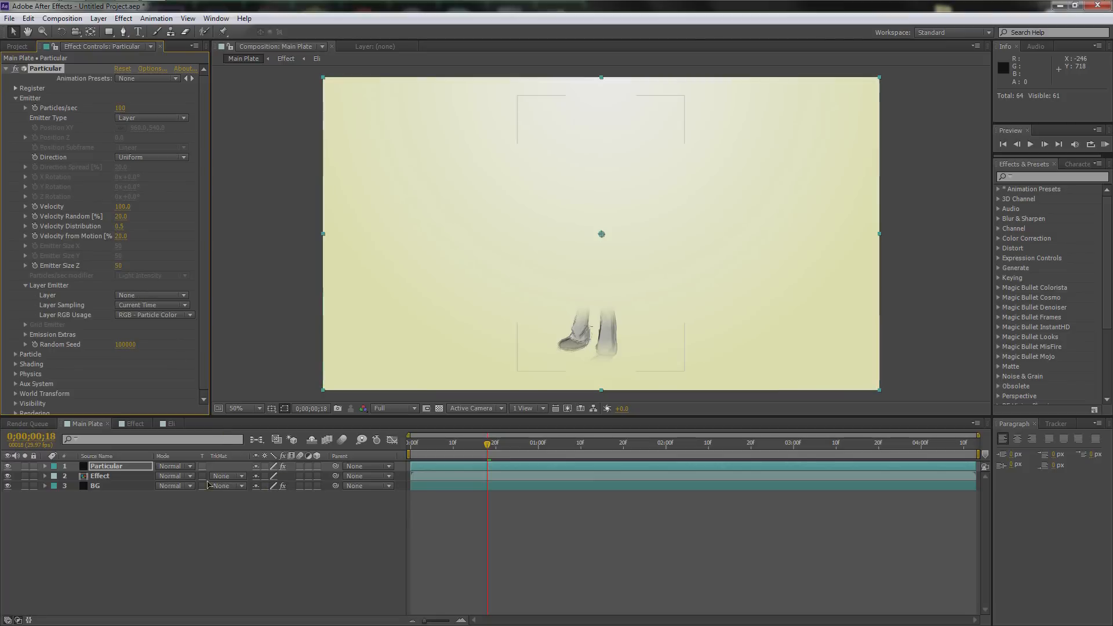
# Make the Effect layer in the Main Plate composition a 3D layer
pyautogui.click(102, 477)
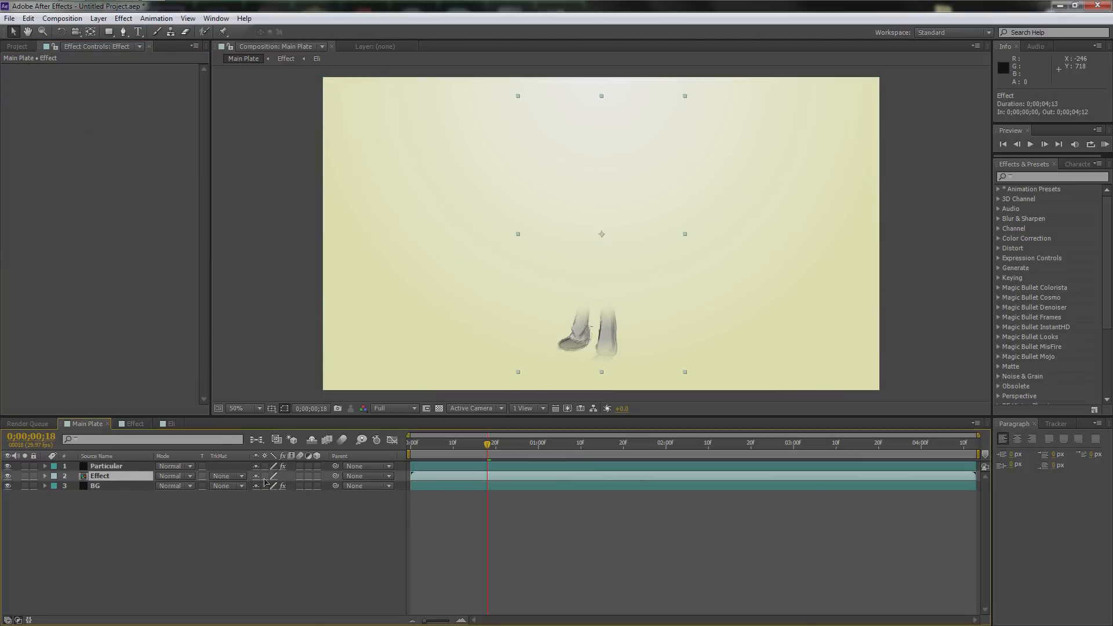
pyautogui.click(317, 476)
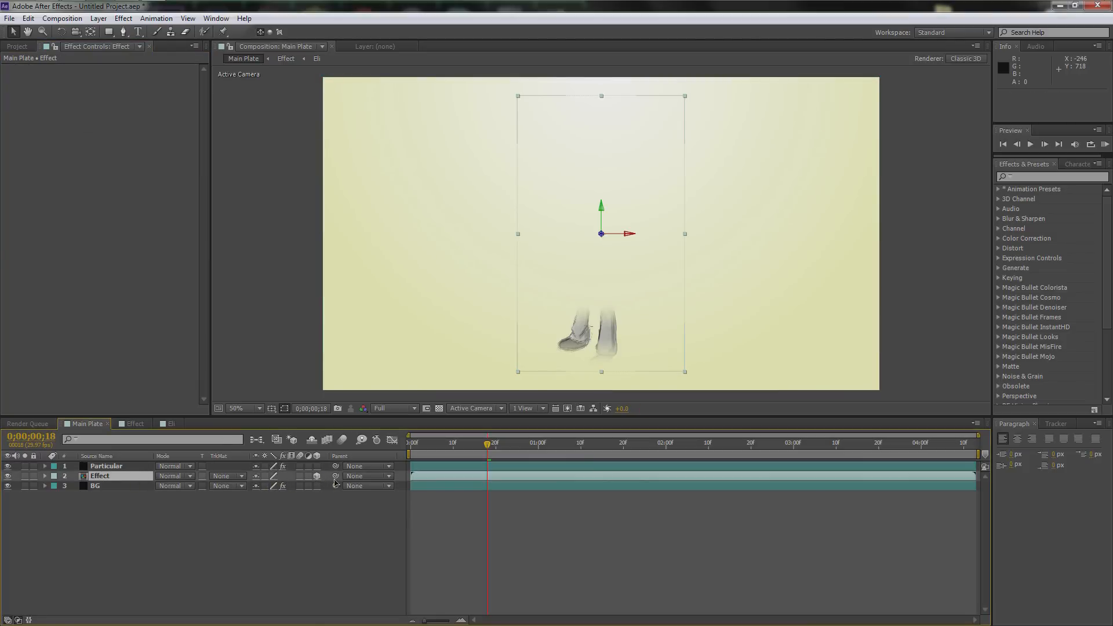
pyautogui.click(18, 46)
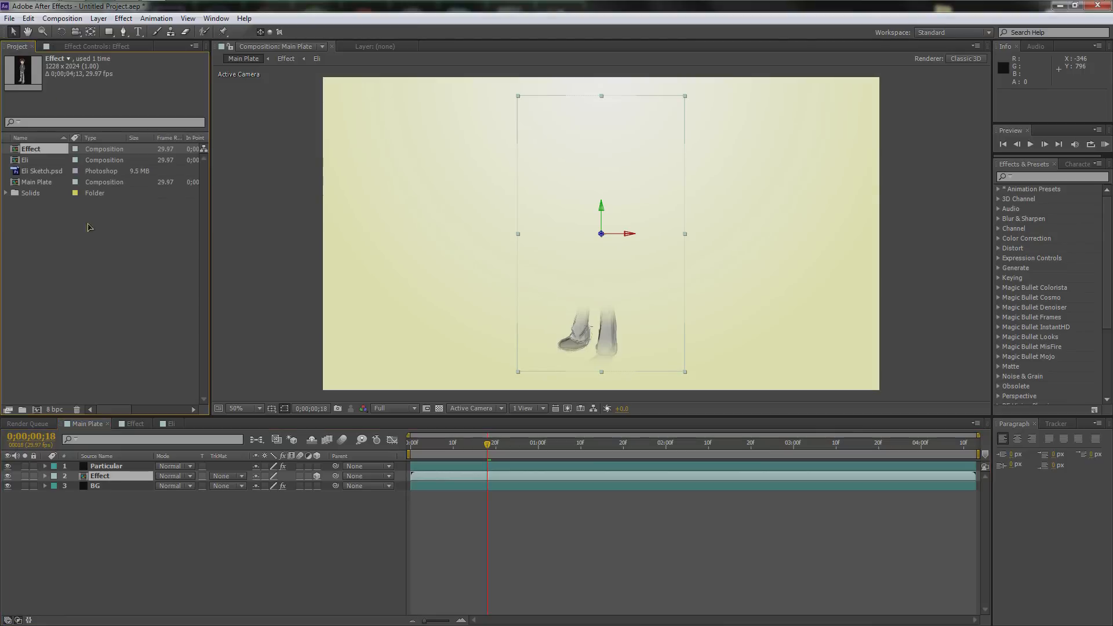
# Bring back the Particular solid's effect settings and choose the Effect layer as its Layer Emitter source
pyautogui.click(106, 466)
pyautogui.click(95, 47)
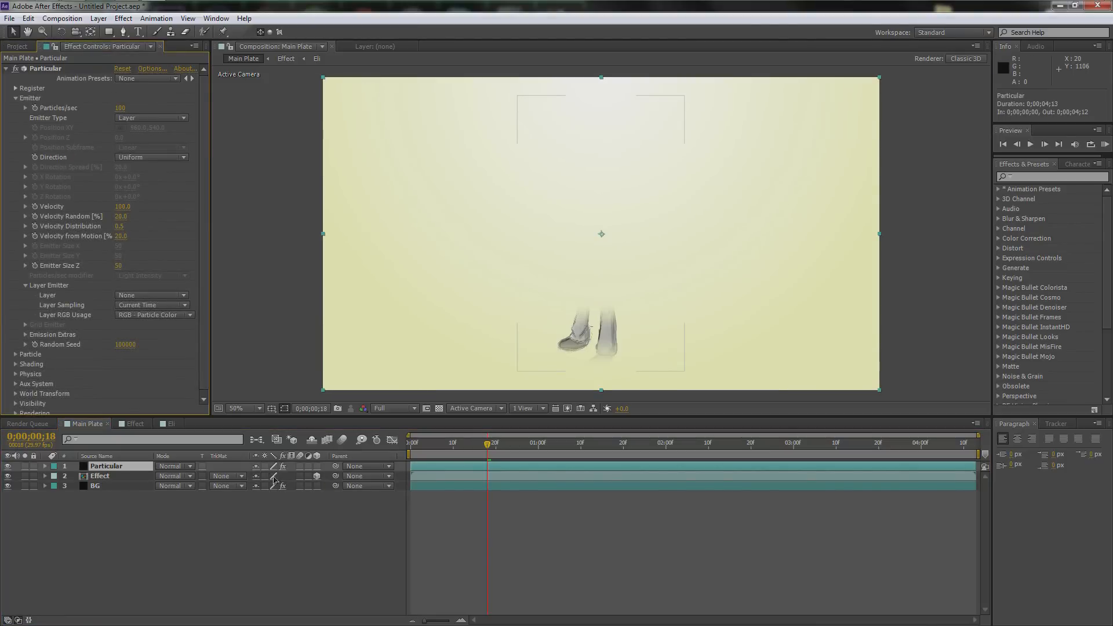
pyautogui.press("'")
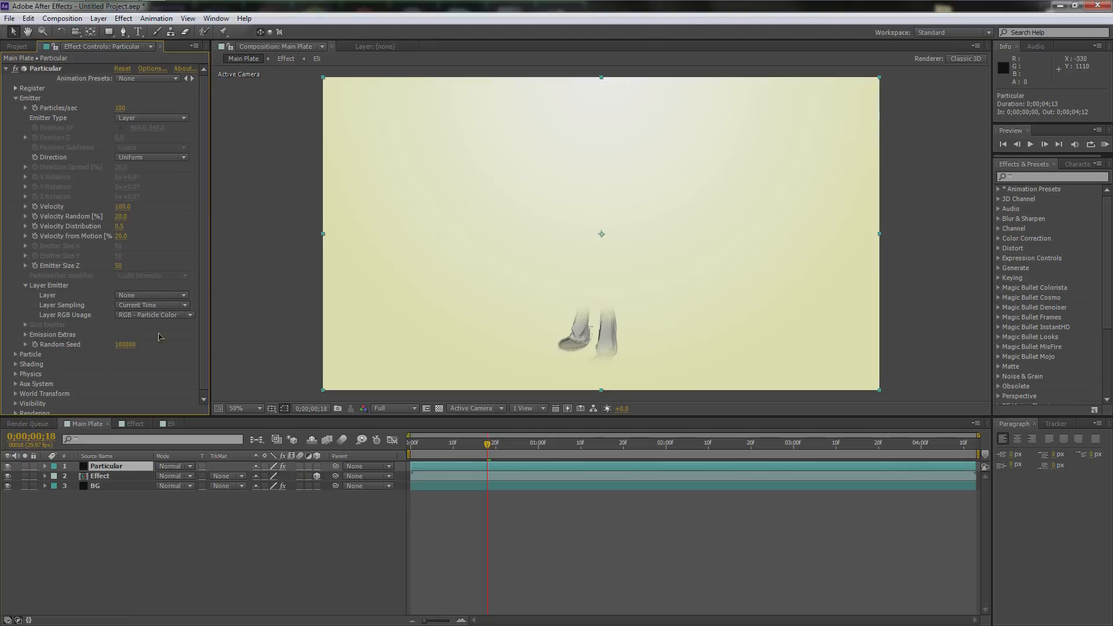
pyautogui.click(130, 297)
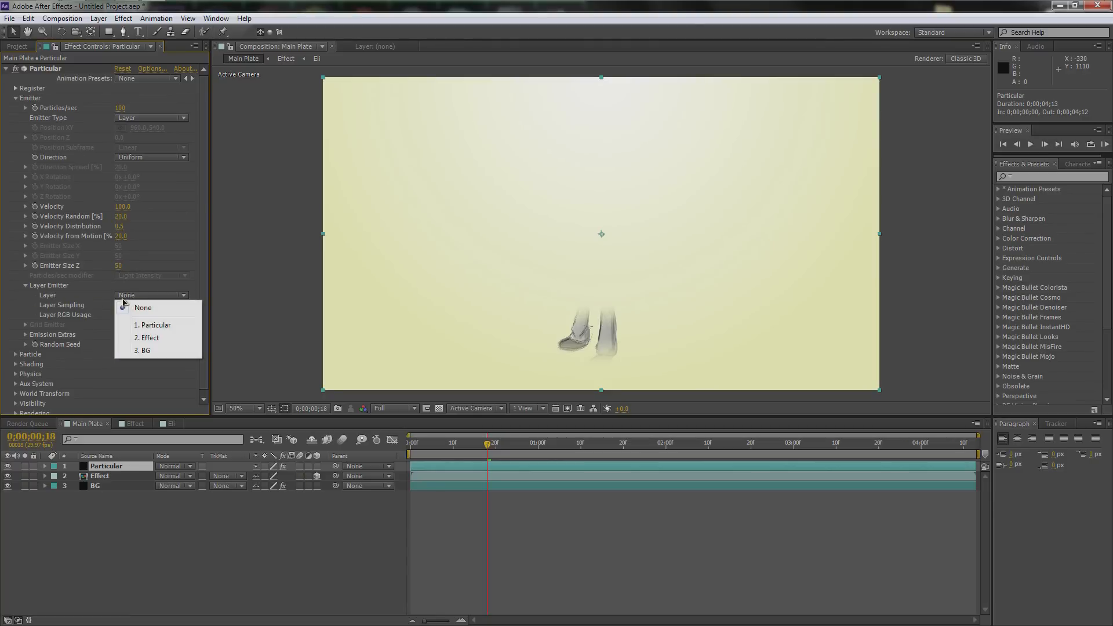
pyautogui.click(156, 339)
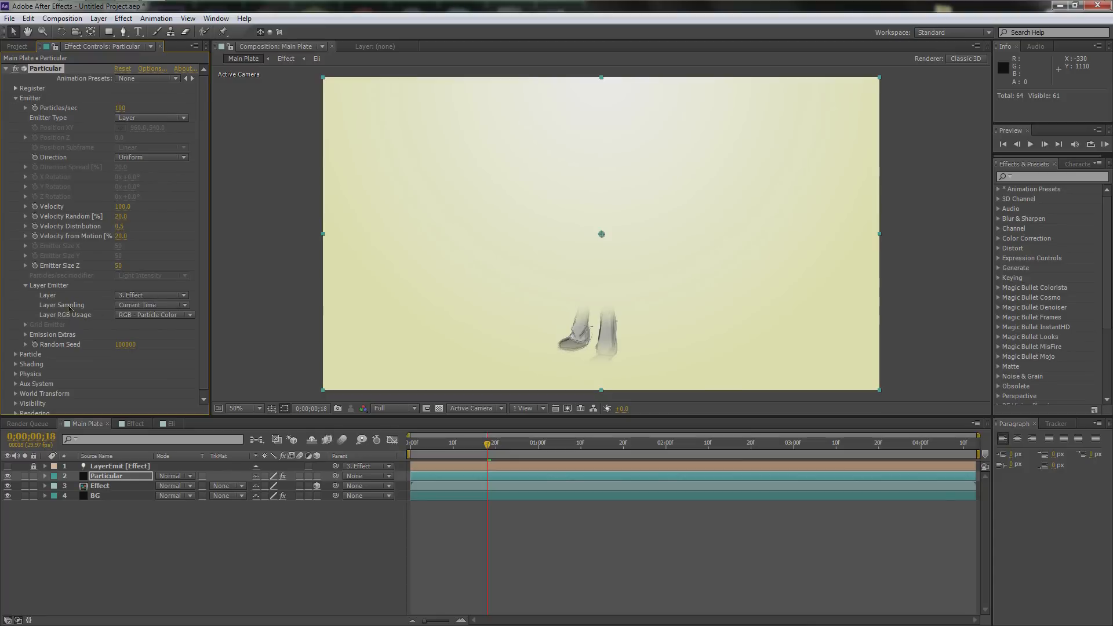
# Set the Layer Emitter's Layer Sampling to Particle Birth Time and keep Layer RGB Usage on RGB - Particle Color
pyautogui.click(127, 308)
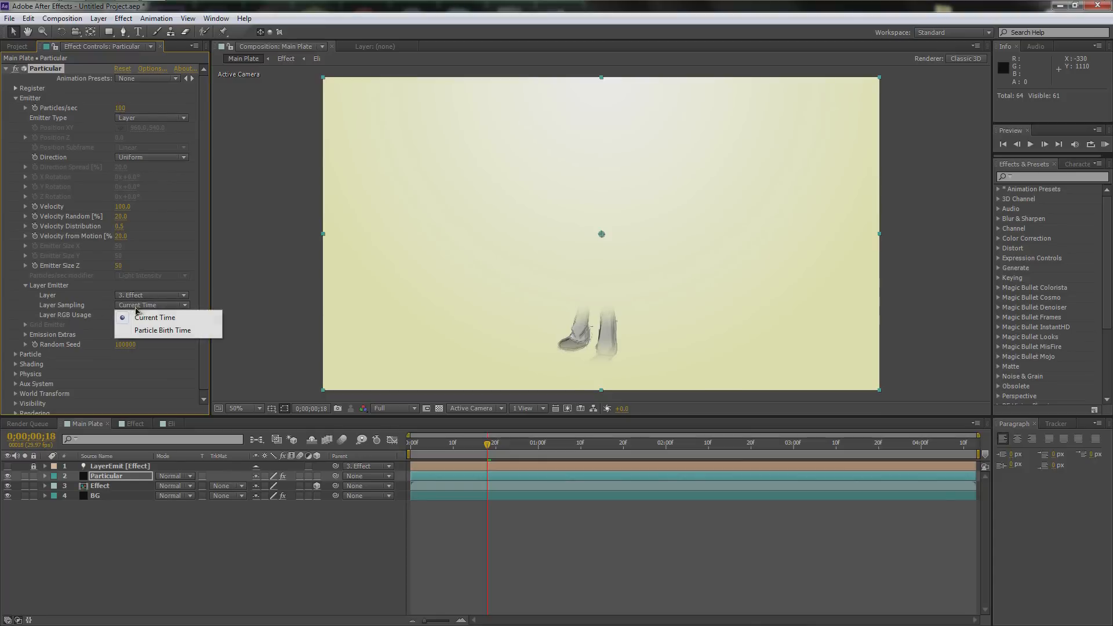
pyautogui.click(154, 330)
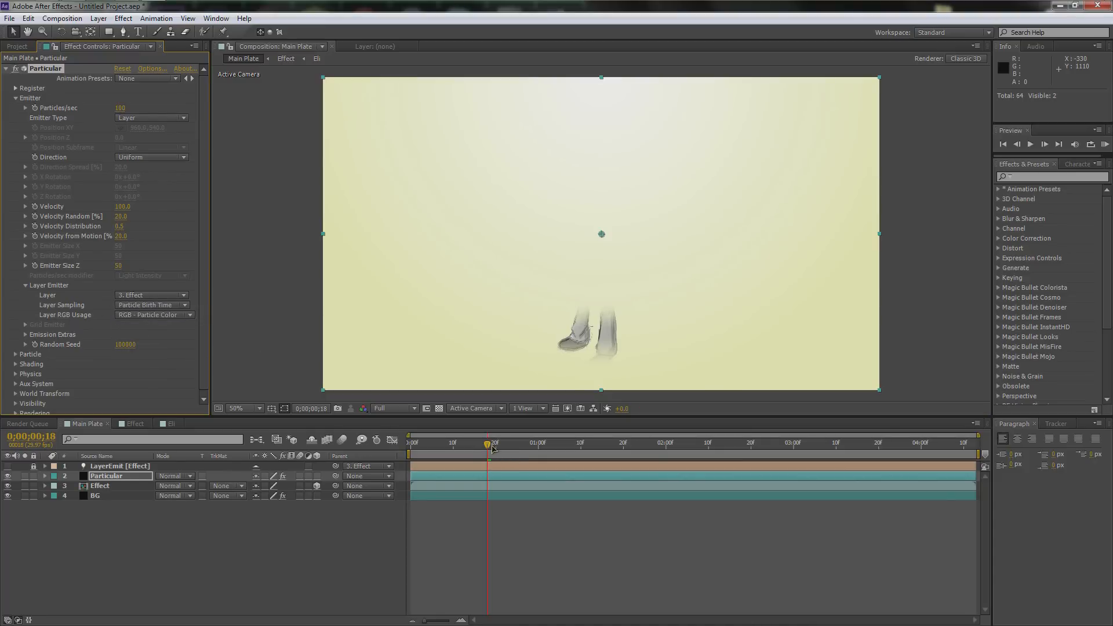
pyautogui.click(152, 316)
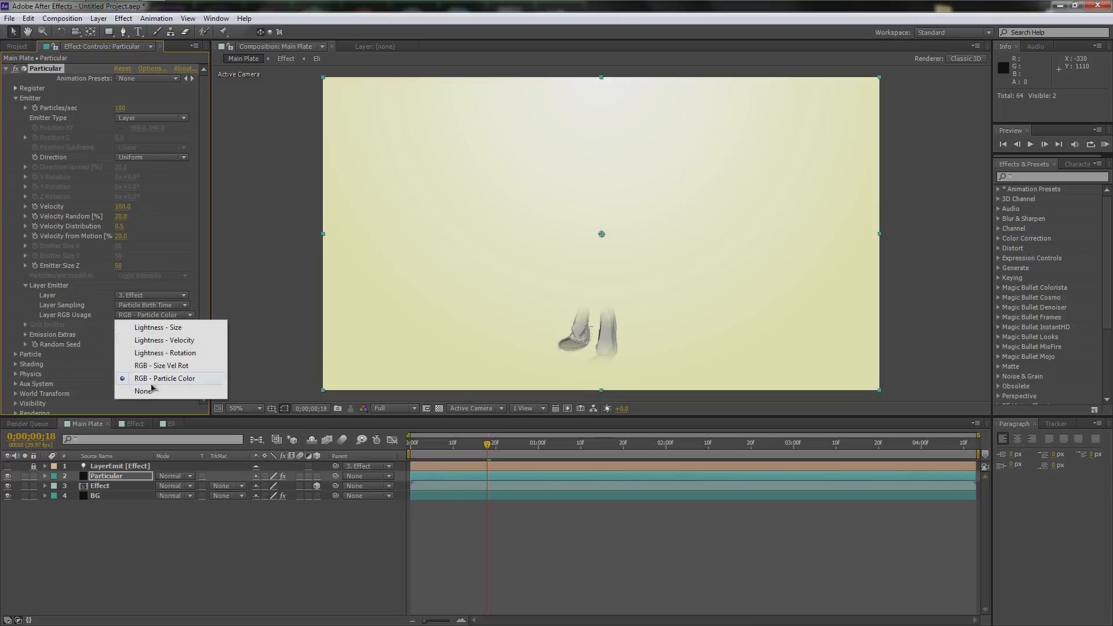
pyautogui.click(74, 317)
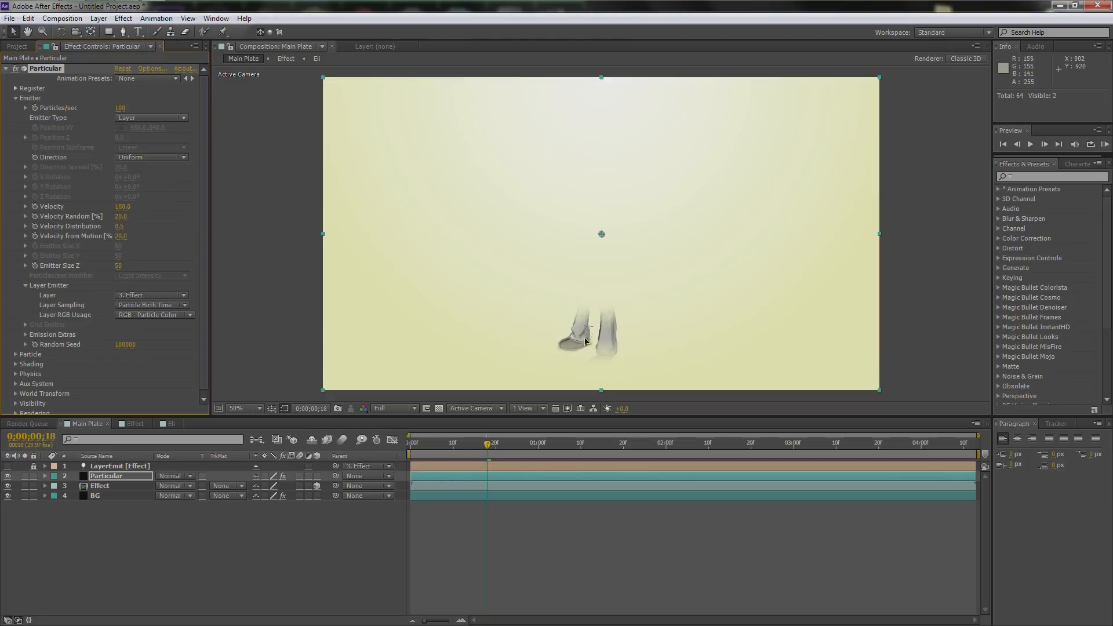
# Set the emitter's Particles/sec to 400000 and preview the particles at 0;00;01;02
pyautogui.click(462, 444)
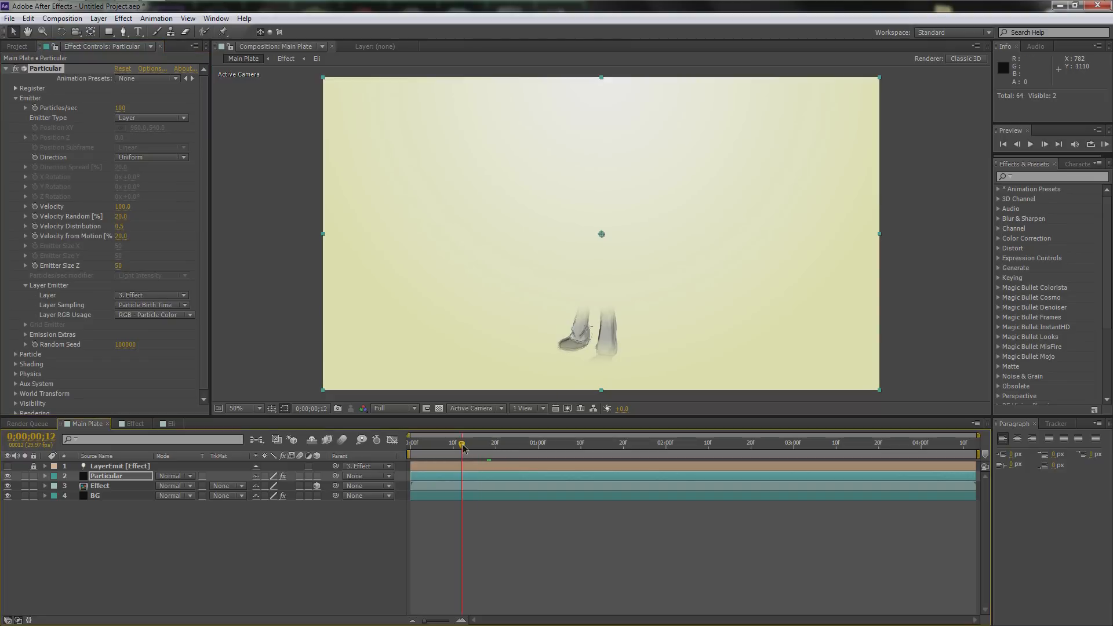
pyautogui.moveTo(463, 447); pyautogui.dragTo(487, 447)
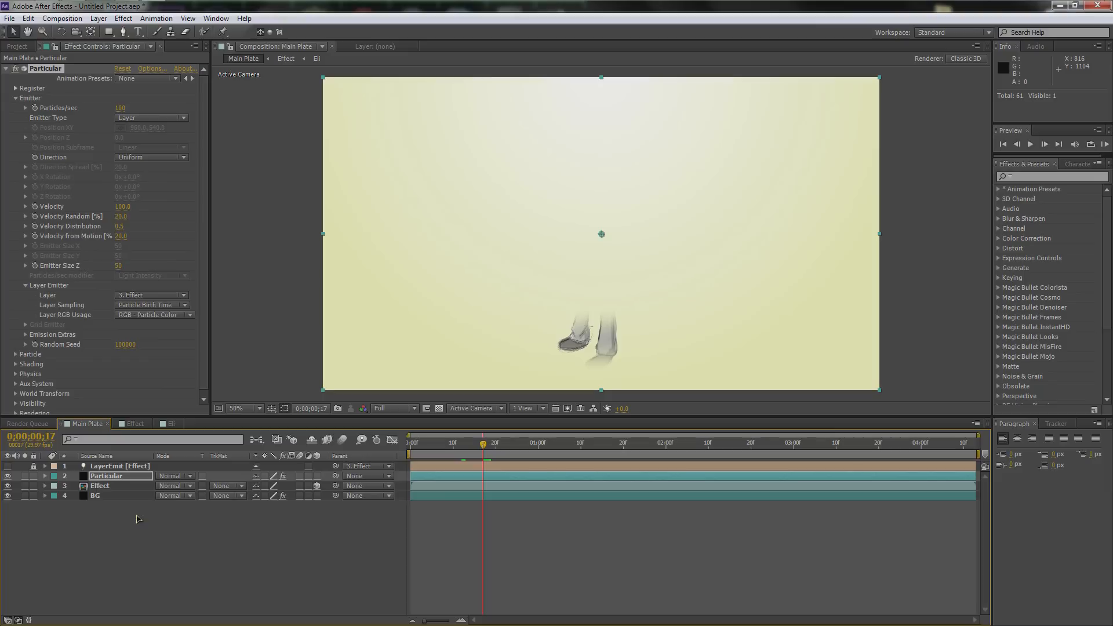
pyautogui.click(120, 107)
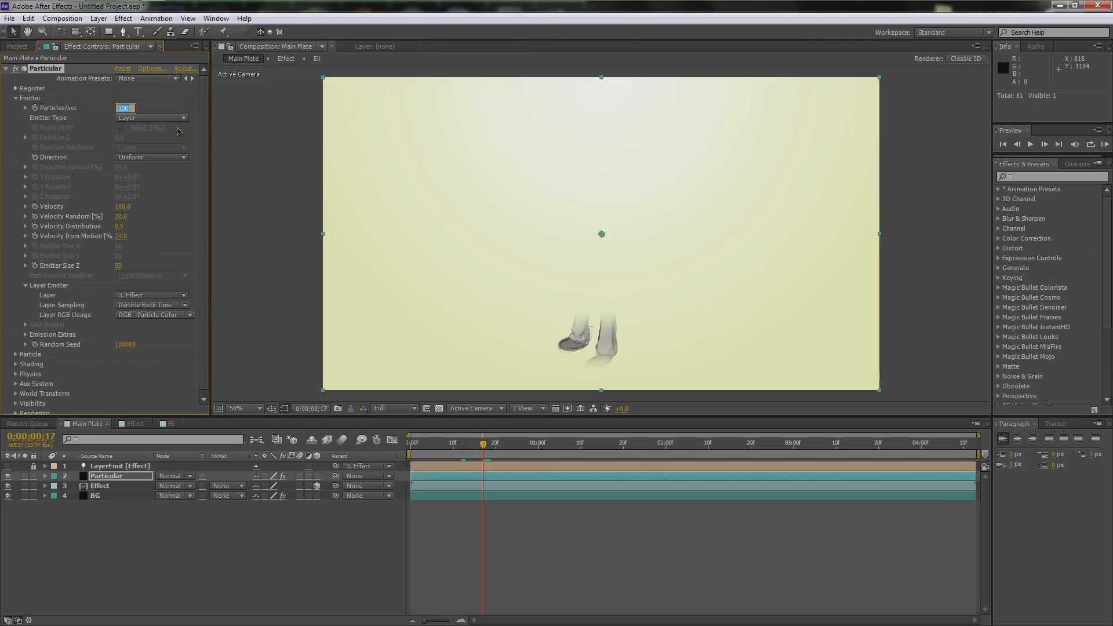
pyautogui.write('40')
pyautogui.press('Return')
pyautogui.click(546, 444)
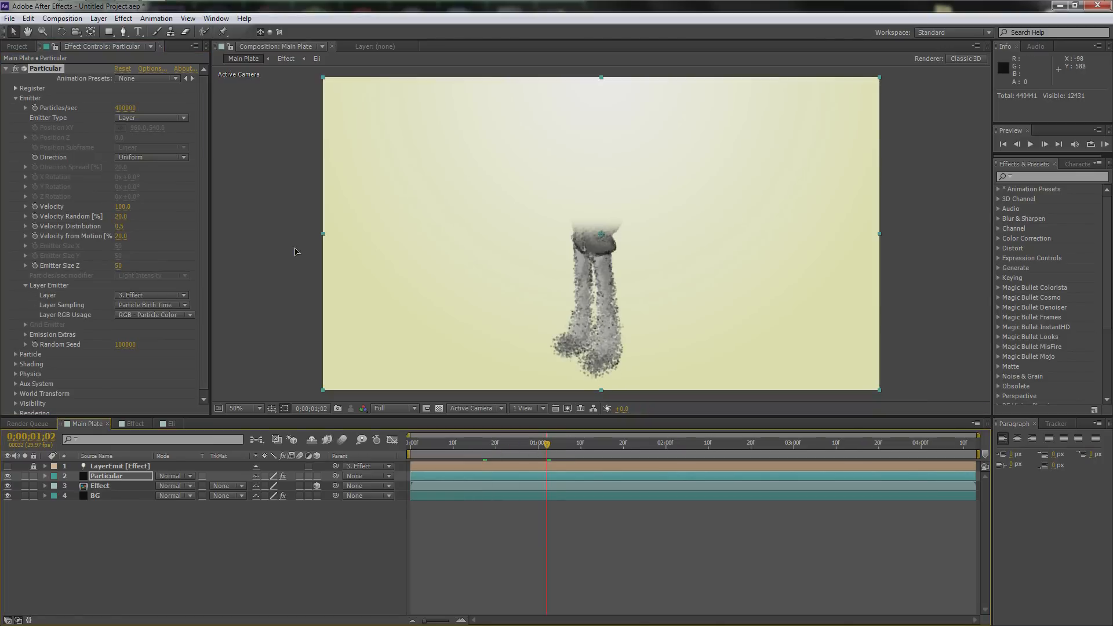
# Set the emitter's Direction to Directional and its Velocity to 400
pyautogui.click(128, 159)
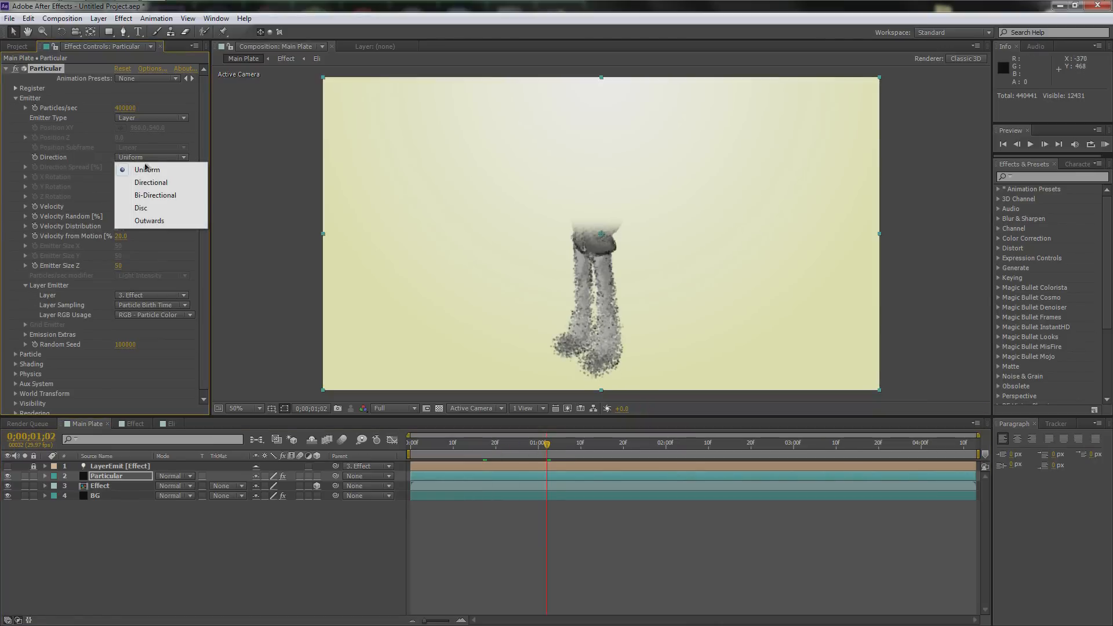
pyautogui.click(160, 183)
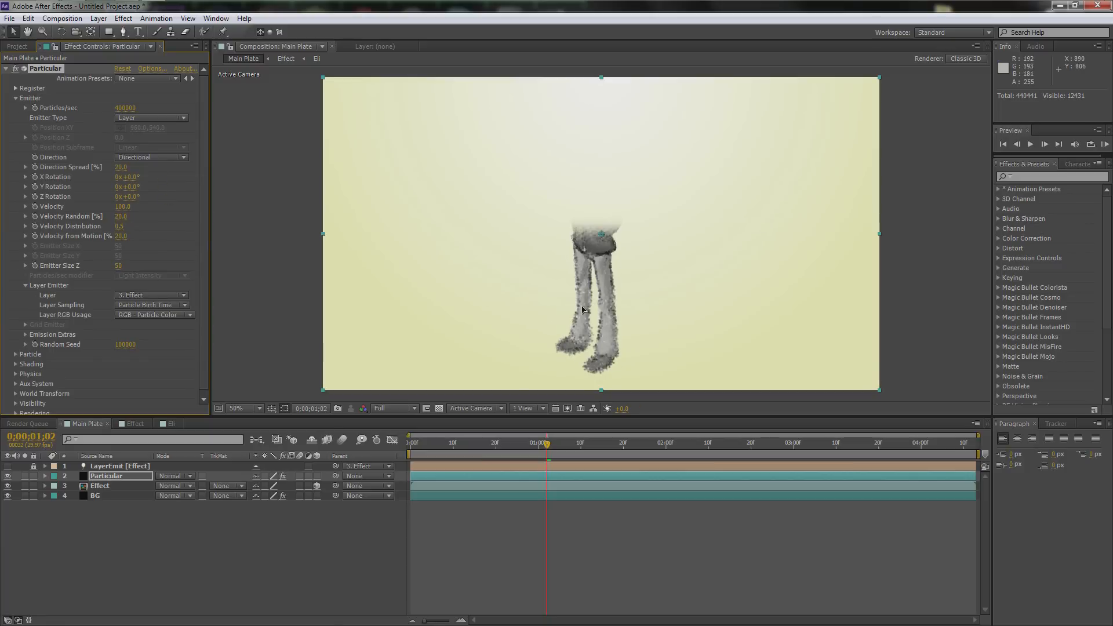
pyautogui.click(122, 206)
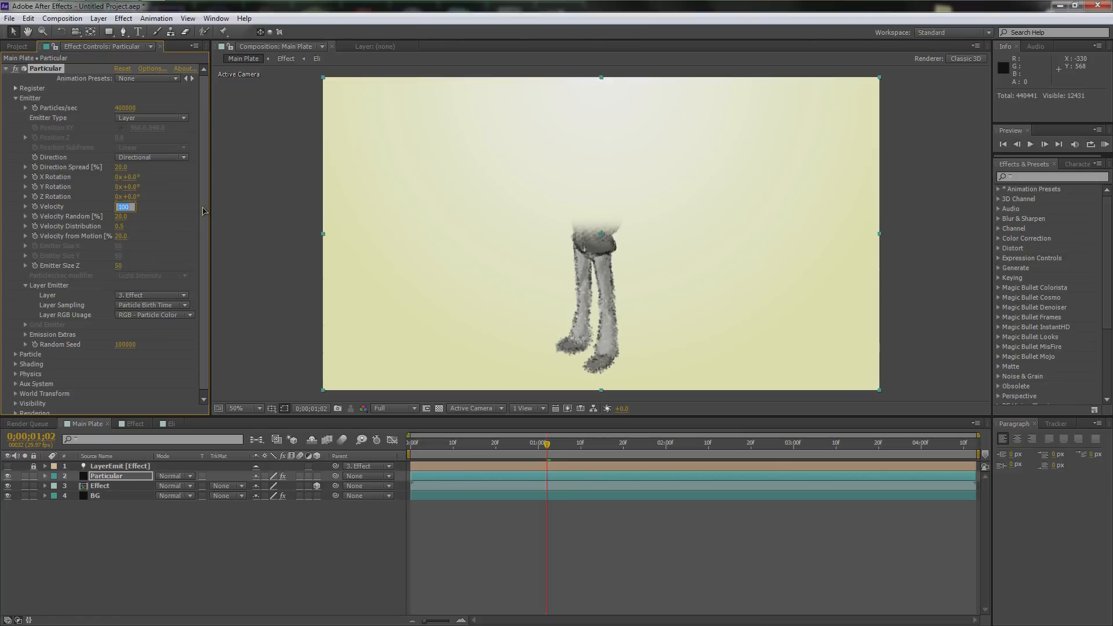
pyautogui.write('400')
pyautogui.press('Return')
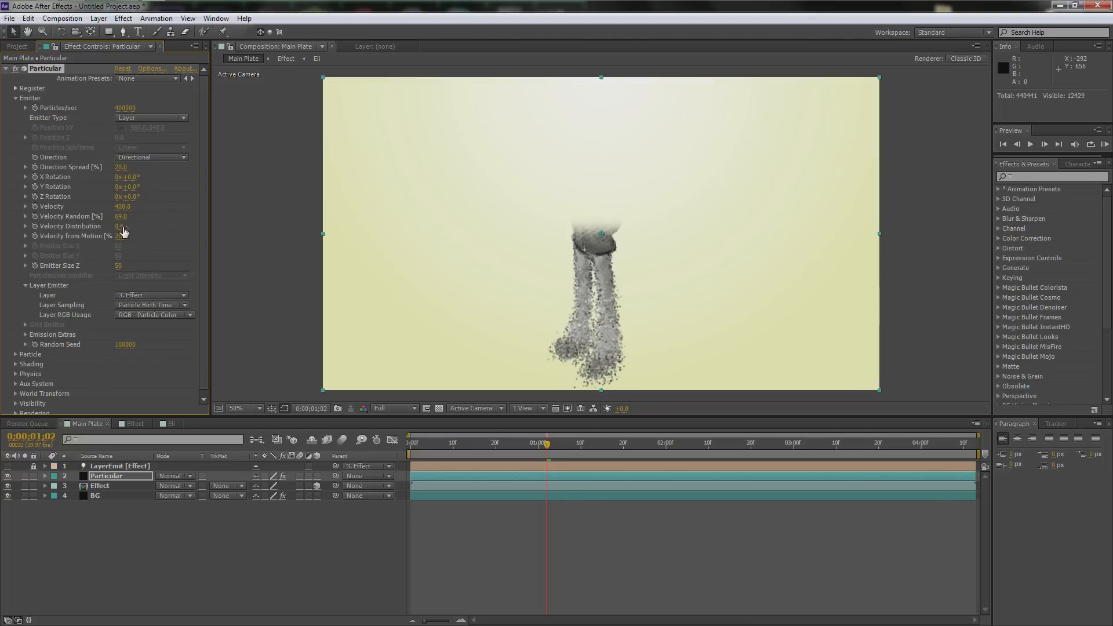
# Set the emitter's Velocity Distribution to 1.0, Velocity from Motion to 54 and Random Seed to 100530
pyautogui.moveTo(142, 229); pyautogui.dragTo(155, 232)
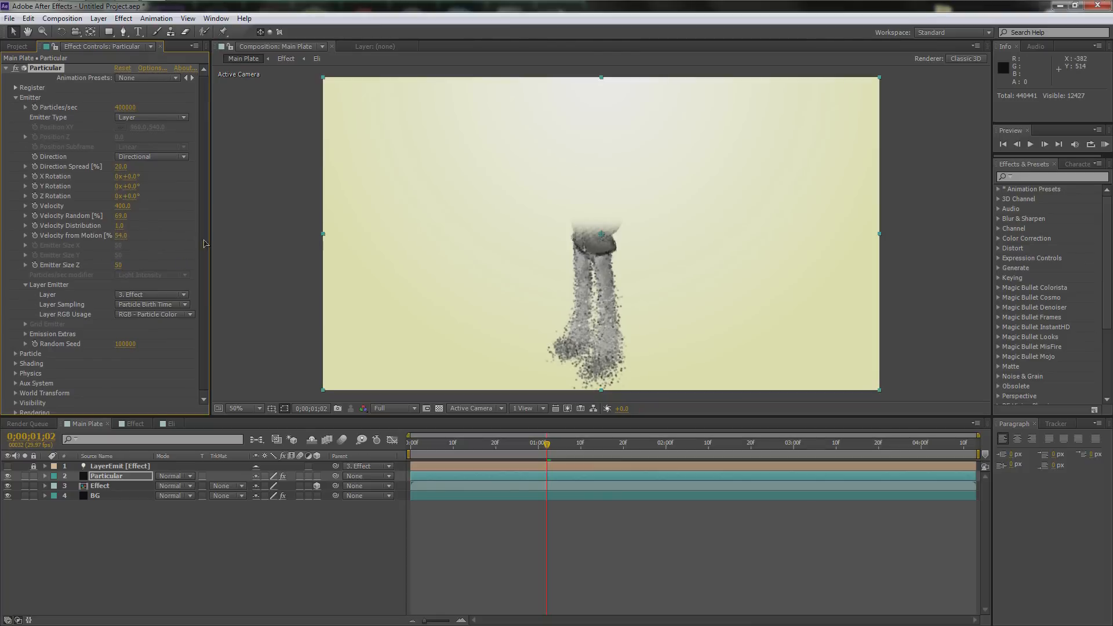
pyautogui.scroll(-1, 188, 280)
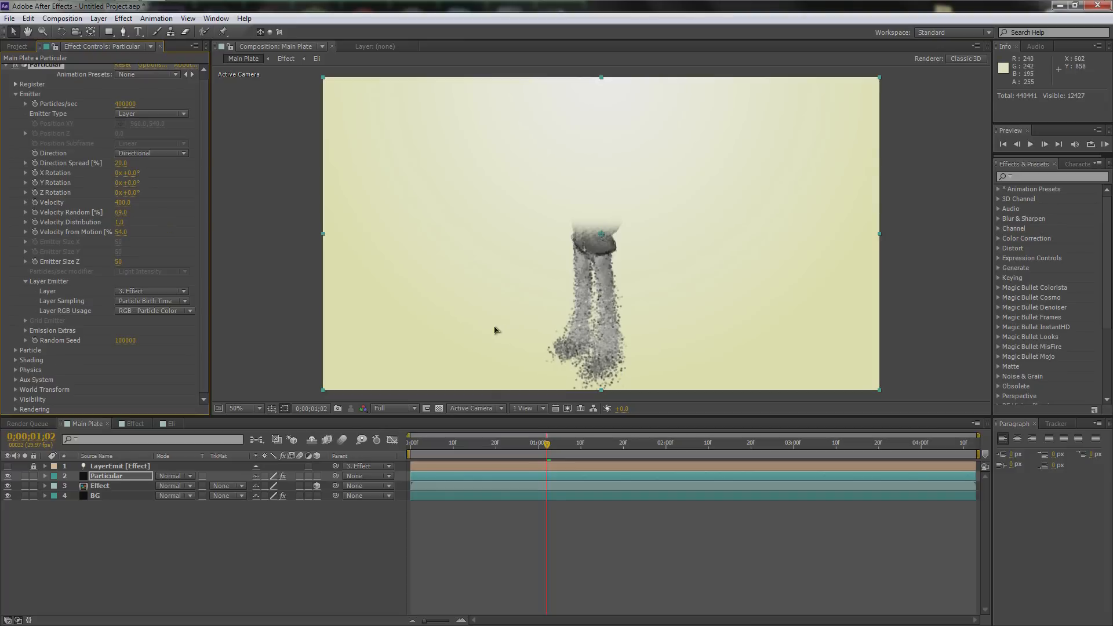
pyautogui.moveTo(123, 341); pyautogui.dragTo(131, 345)
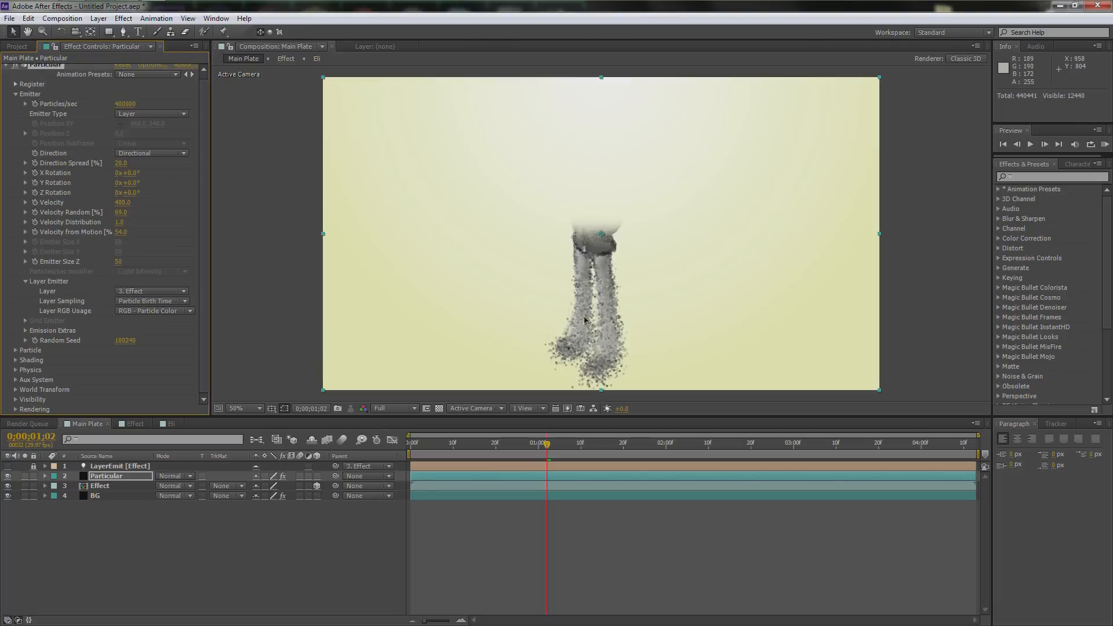
pyautogui.moveTo(120, 342); pyautogui.dragTo(160, 345)
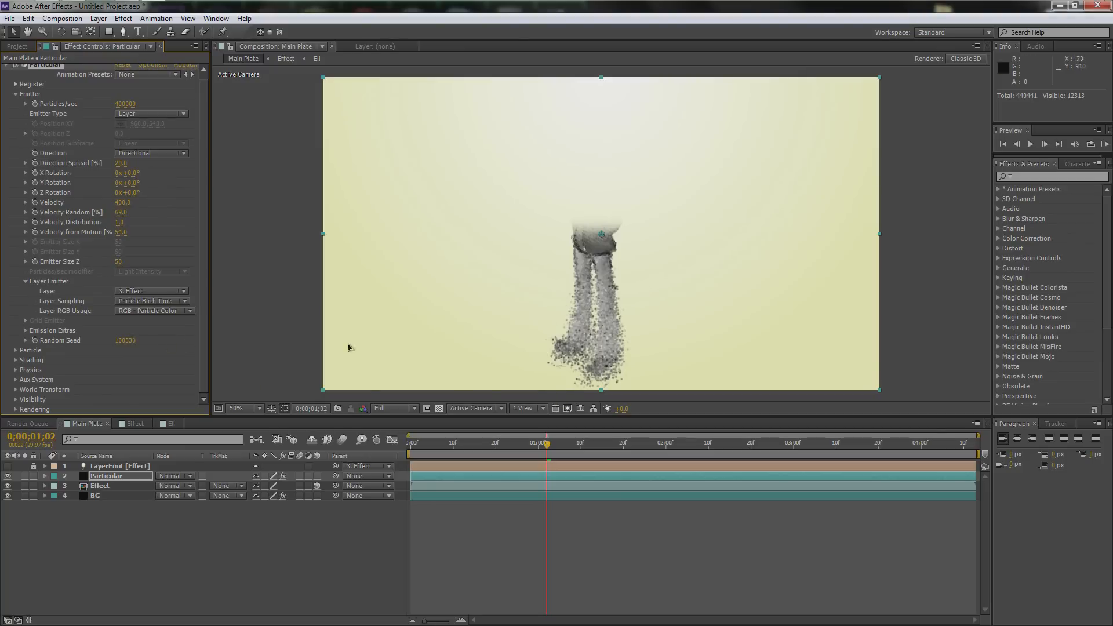
# Preview the particle emission at earlier frames, finishing at 0;00;00;27
pyautogui.moveTo(546, 448); pyautogui.dragTo(482, 445)
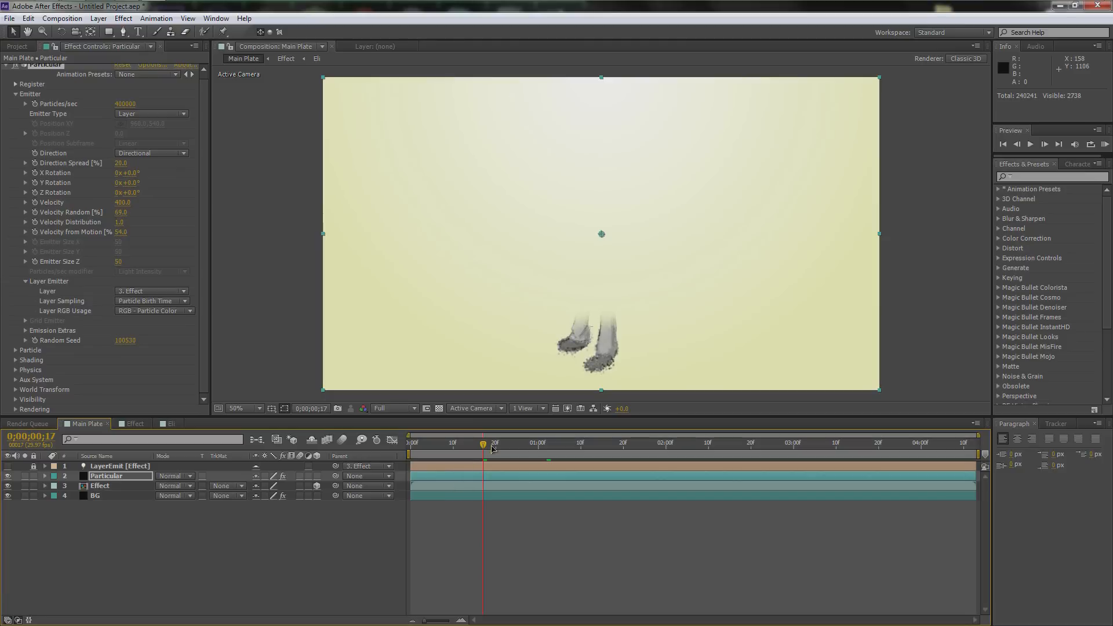
pyautogui.click(466, 450)
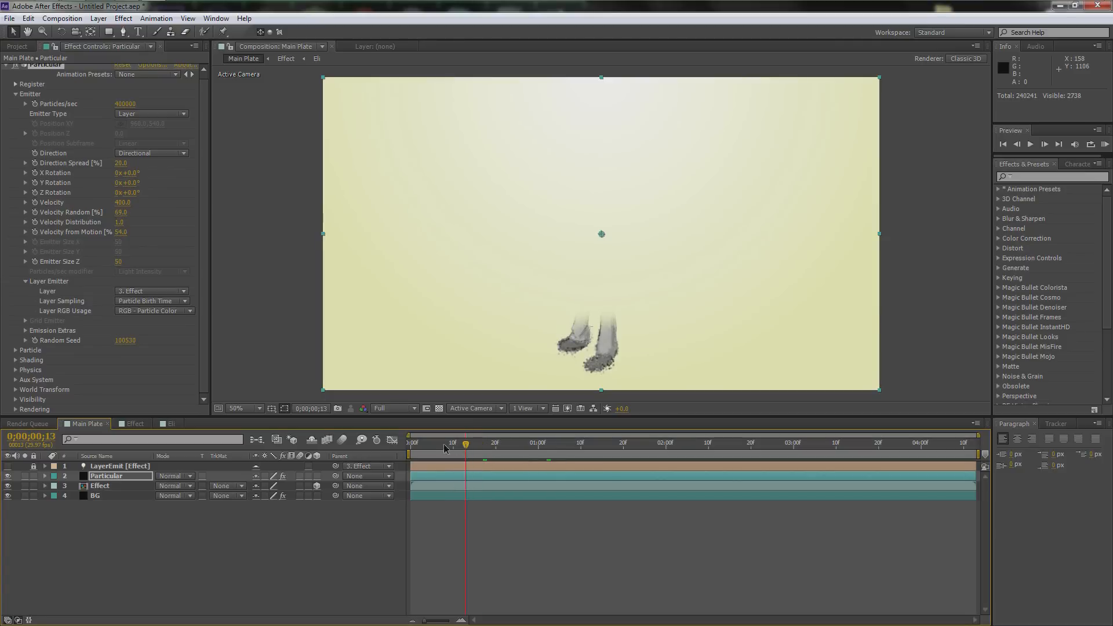
pyautogui.moveTo(467, 453); pyautogui.dragTo(525, 454)
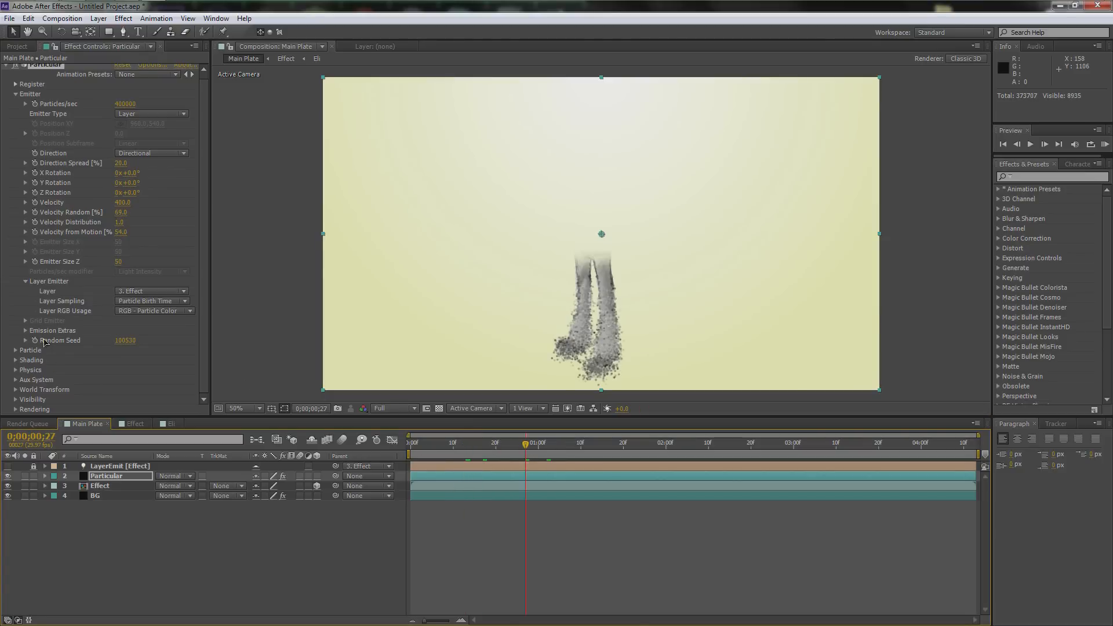
# Set the particle Life to 0.5 seconds with Life Random at 30%, and preview the result at 0;00;01;07
pyautogui.click(16, 350)
pyautogui.scroll(-5, 78, 318)
pyautogui.click(119, 197)
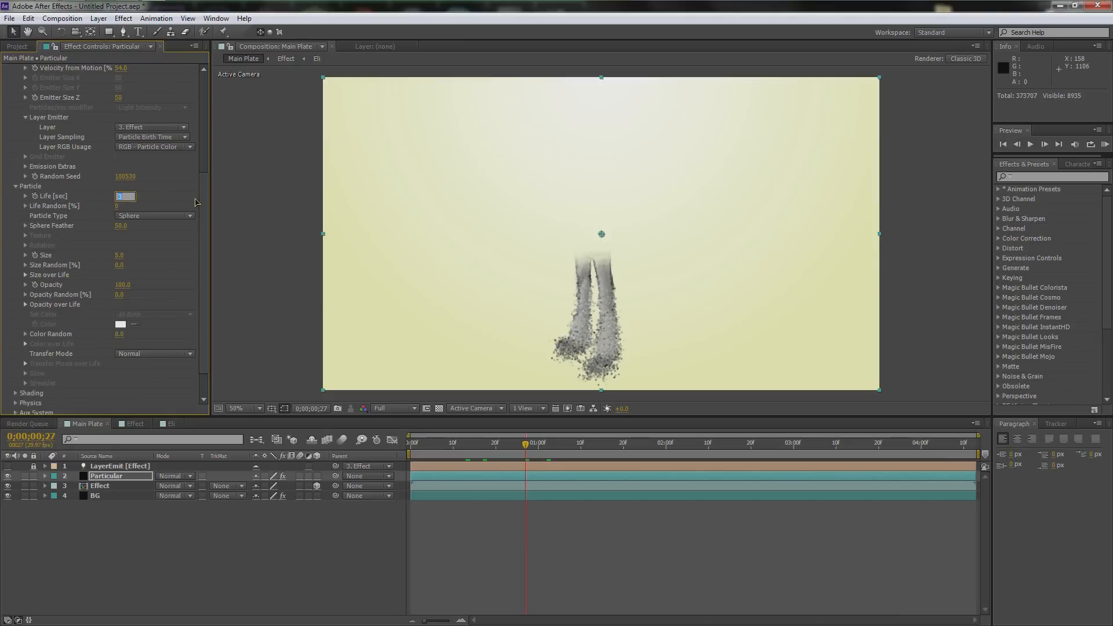
pyautogui.write('.5')
pyautogui.press('Return')
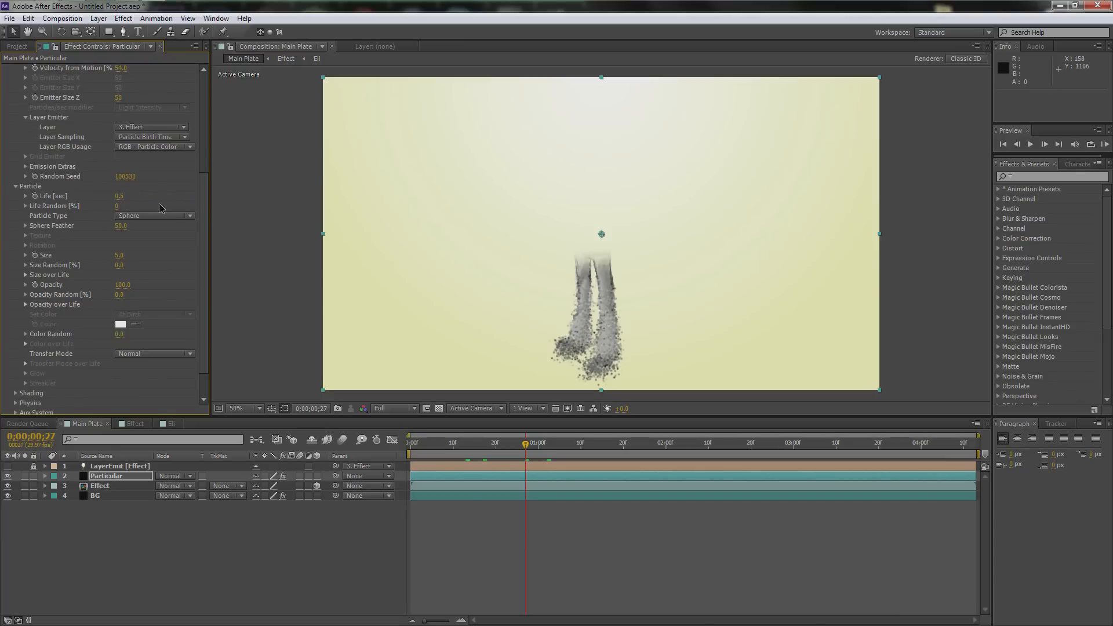
pyautogui.click(118, 208)
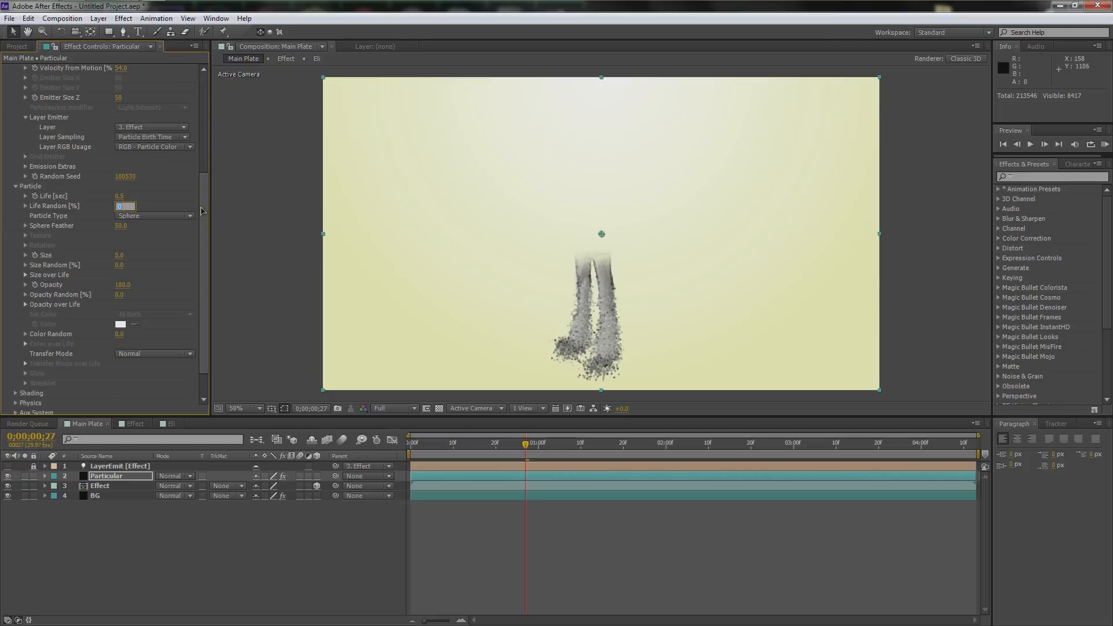
pyautogui.press('Return')
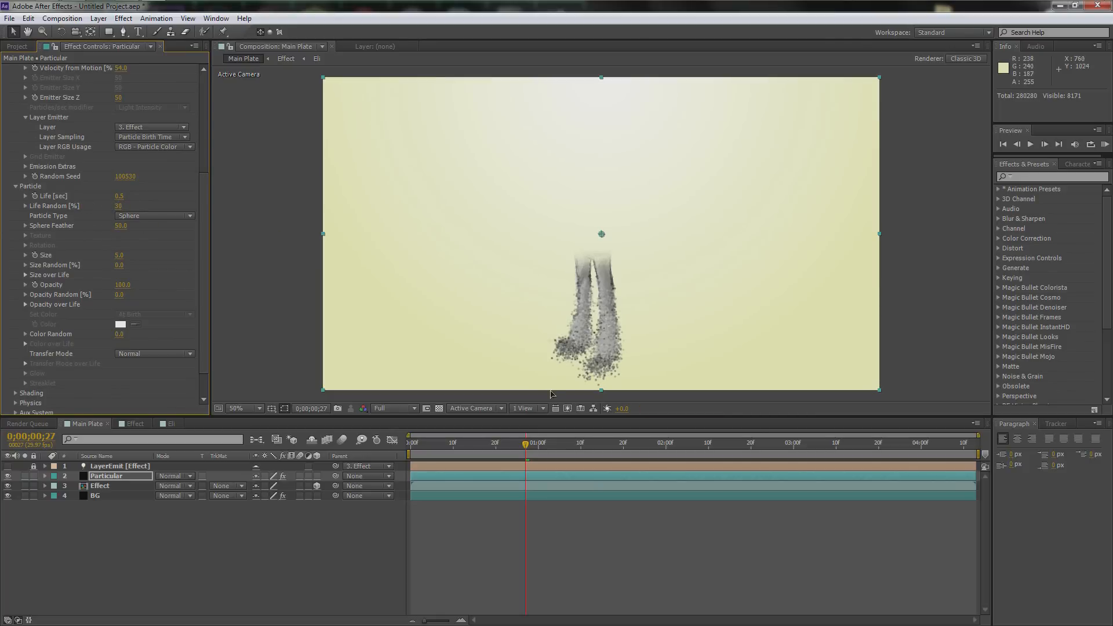
pyautogui.press('space')
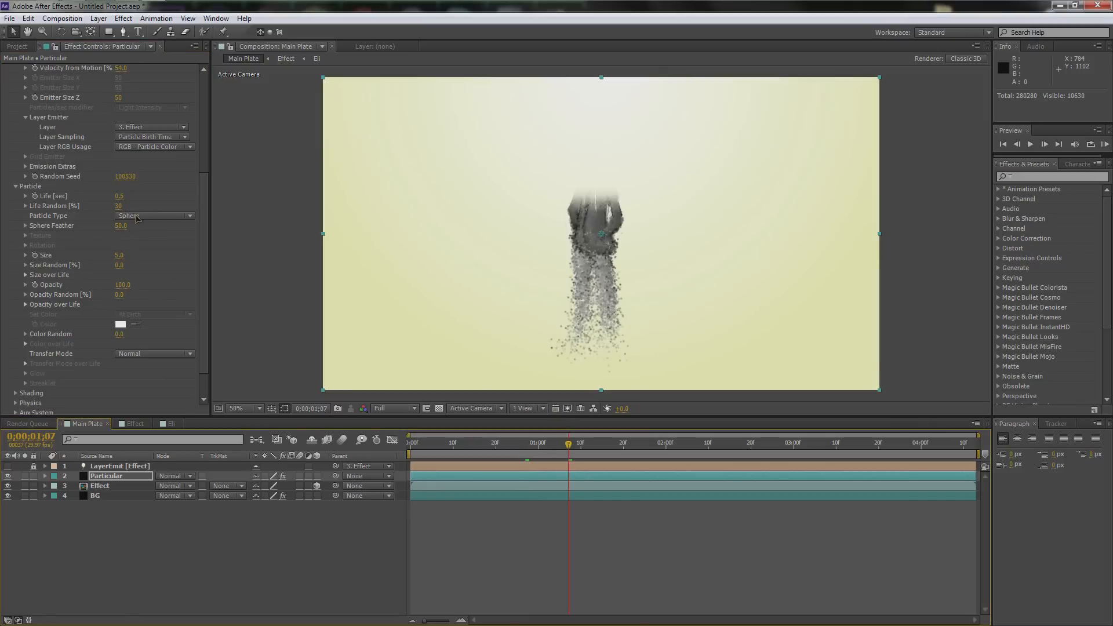
# Change the Particle Type to Cloudlet and preview the particles at 0;00;01;17
pyautogui.click(140, 221)
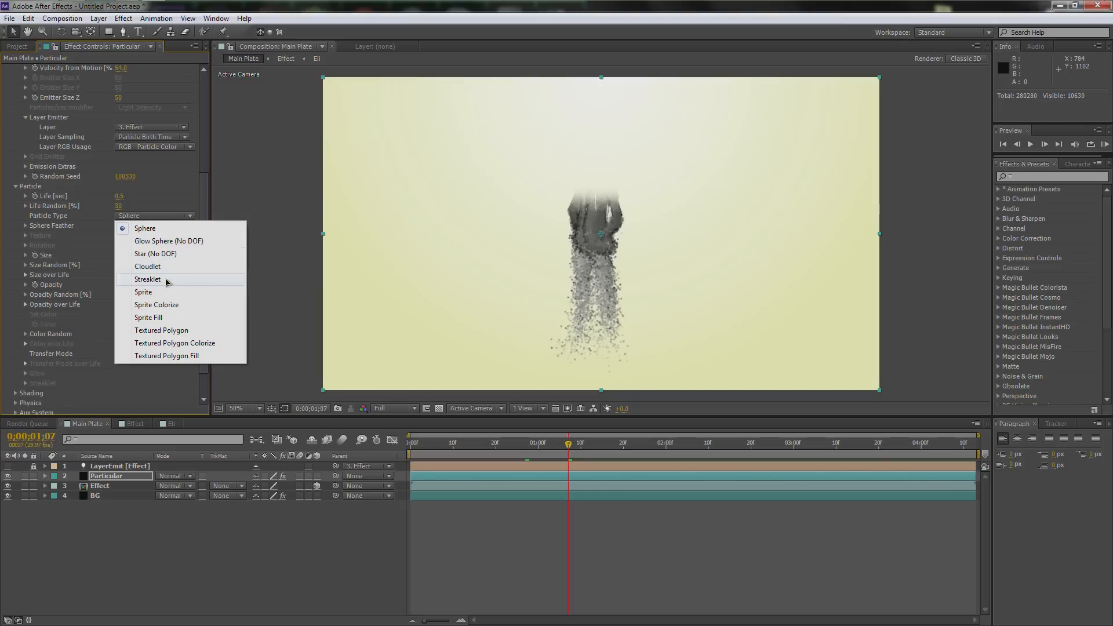
pyautogui.click(152, 267)
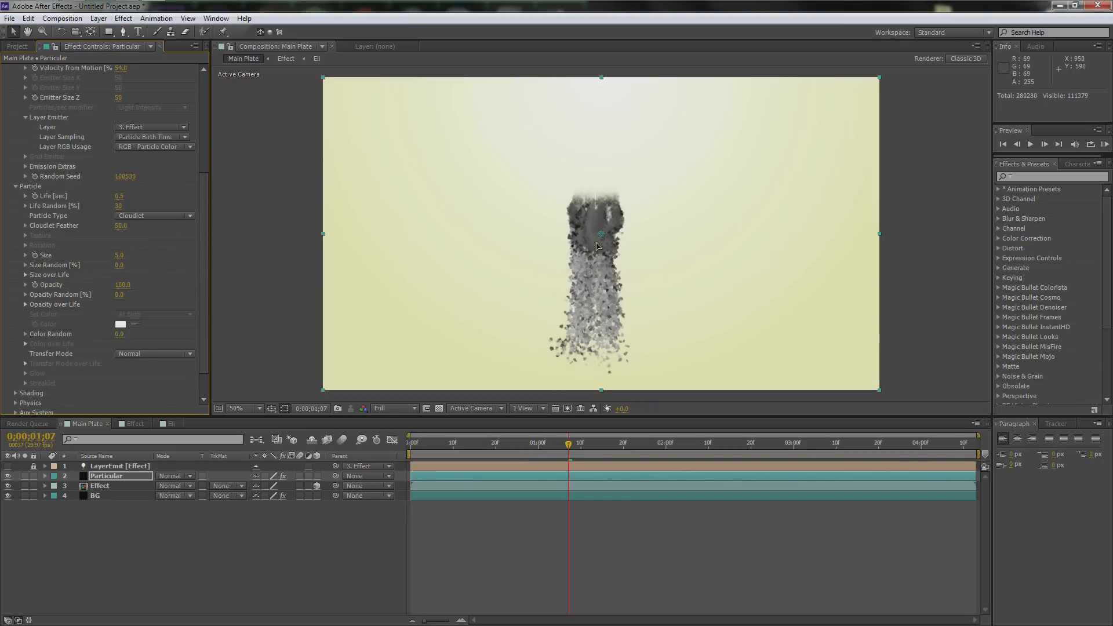
pyautogui.hotkey('shift', 'pagedown')
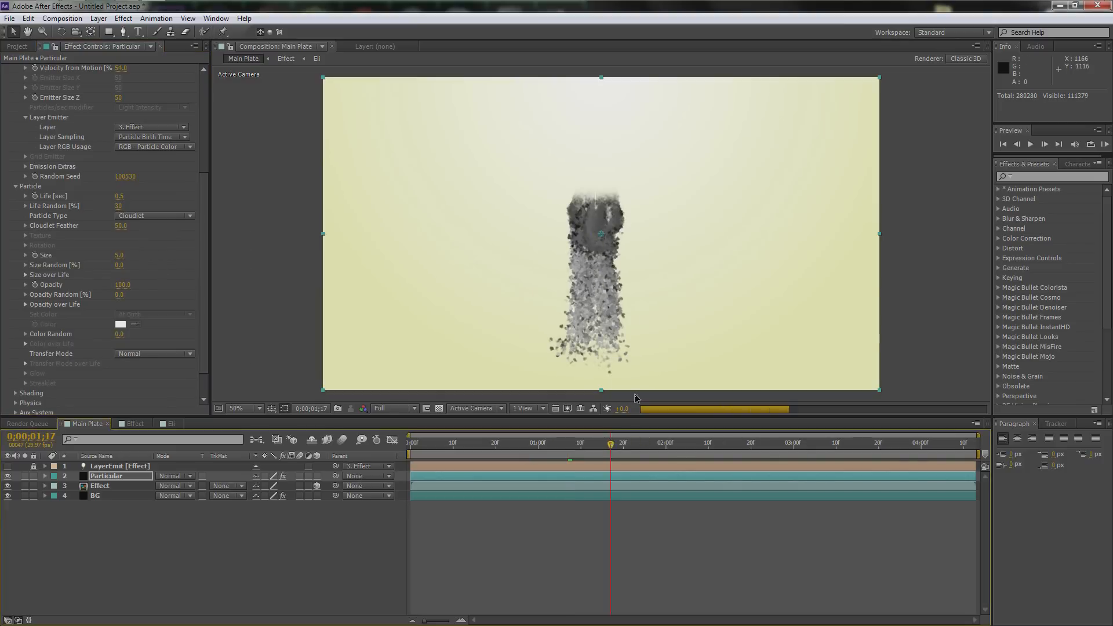
pyautogui.press('/')
pyautogui.press(',')
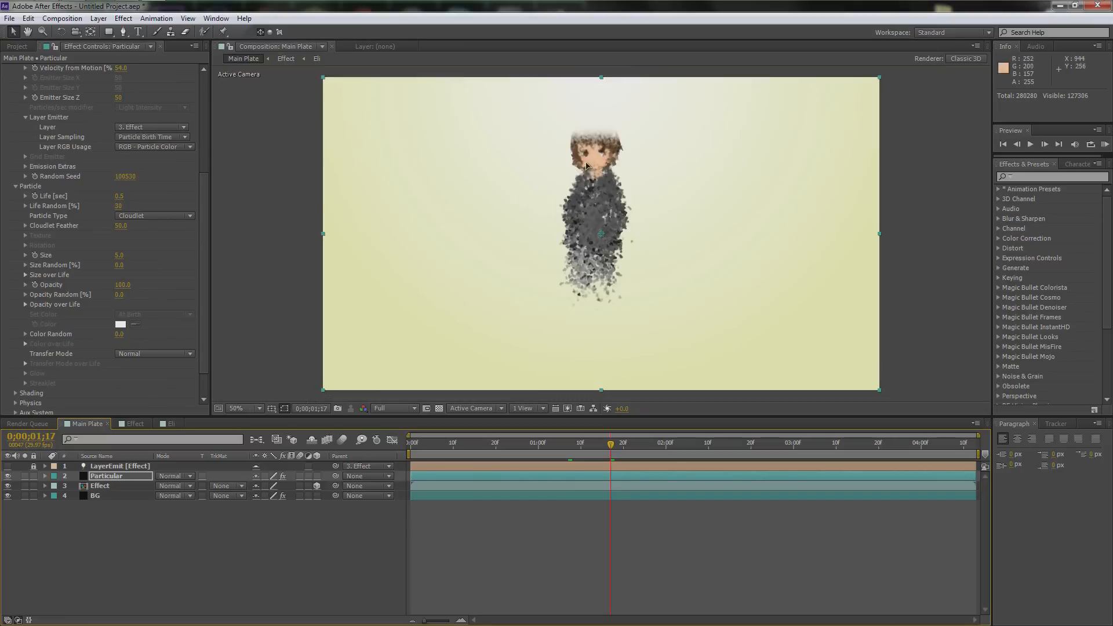
# Try the Streaklet and Star (No DOF) particle types up close, and return the Particle Type to Cloudlet
pyautogui.click(155, 216)
pyautogui.click(152, 280)
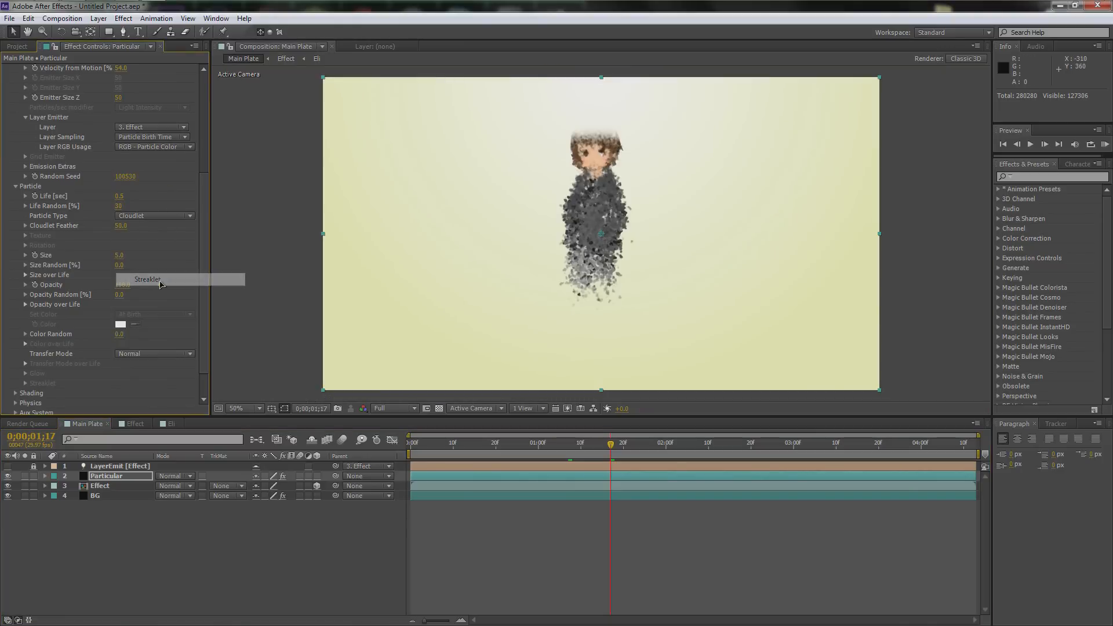
pyautogui.press('/')
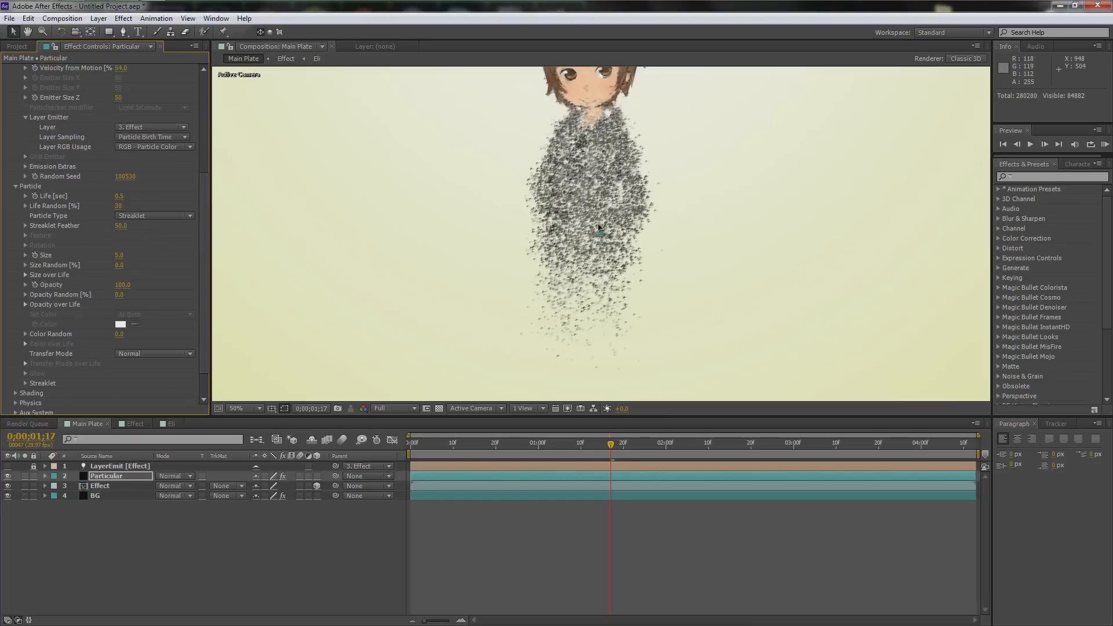
pyautogui.click(138, 215)
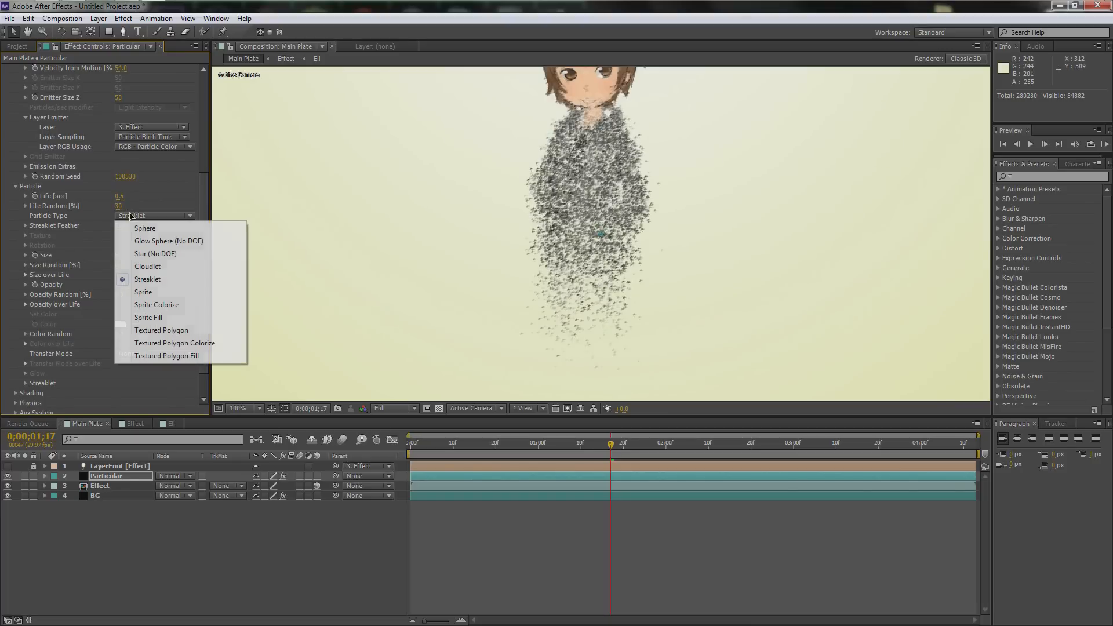
pyautogui.click(164, 254)
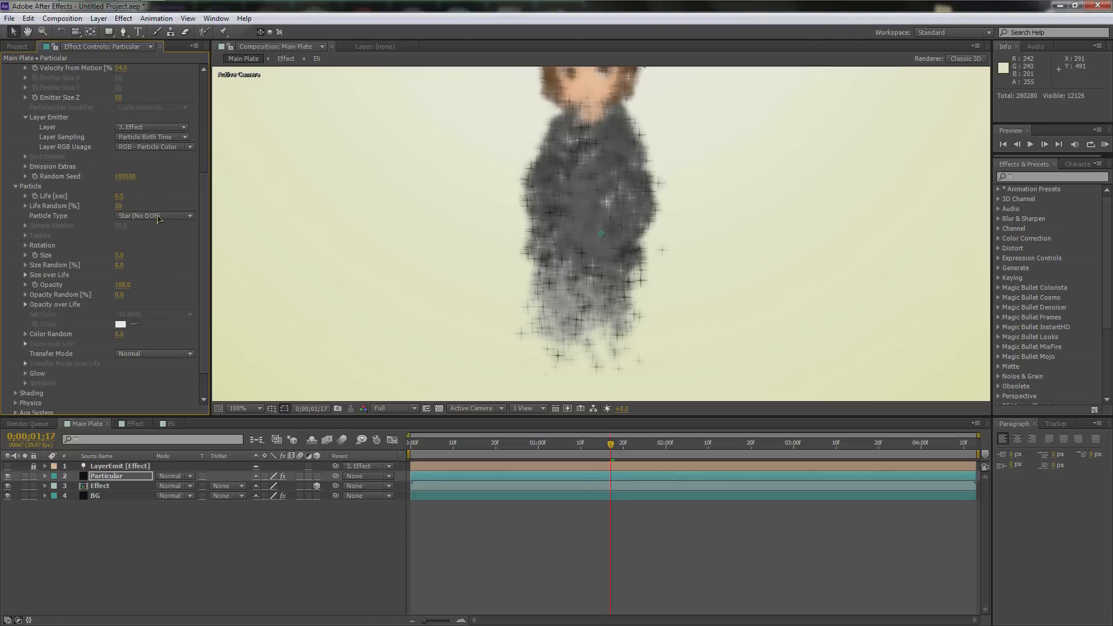
pyautogui.click(158, 218)
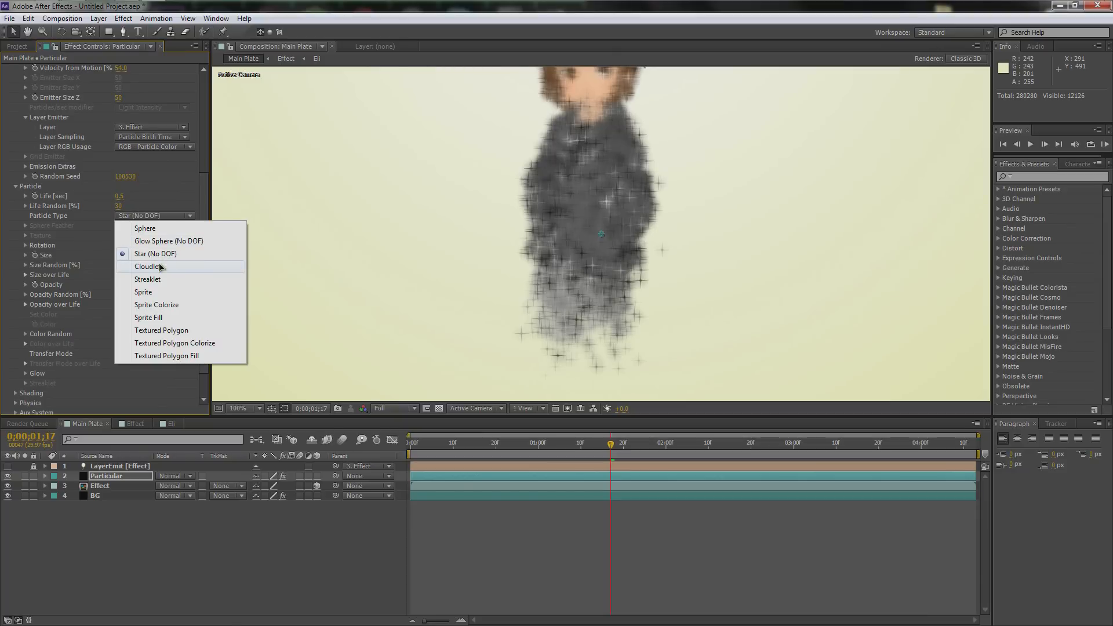
pyautogui.click(161, 266)
pyautogui.scroll(-1, 529, 237)
pyautogui.scroll(2, 528, 238)
pyautogui.scroll(-2, 529, 238)
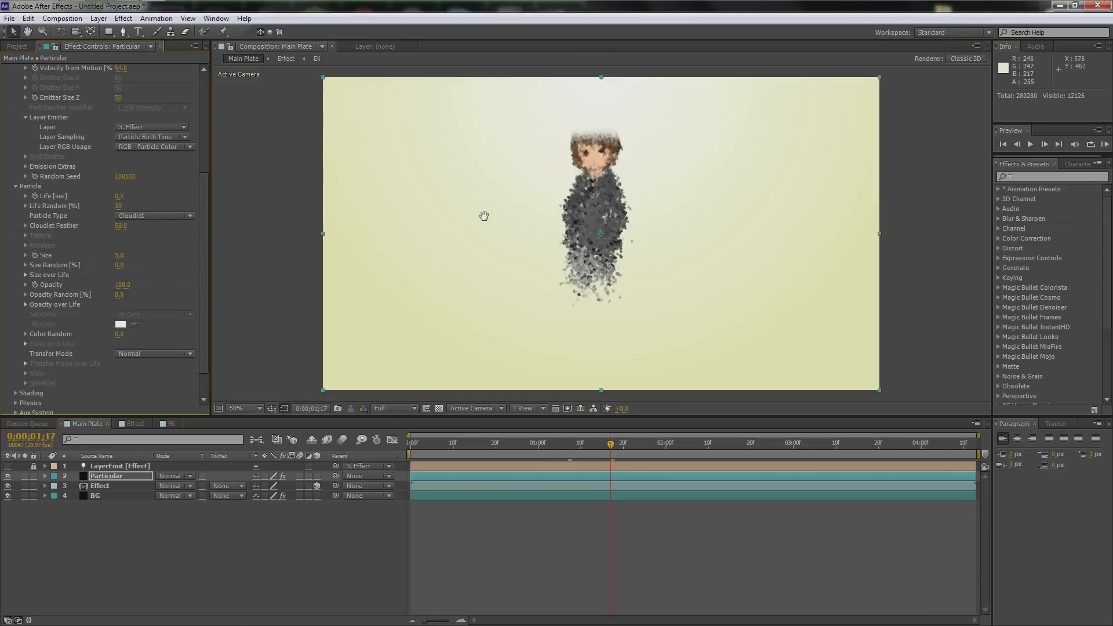
pyautogui.moveTo(481, 213); pyautogui.dragTo(495, 225)
pyautogui.press('v')
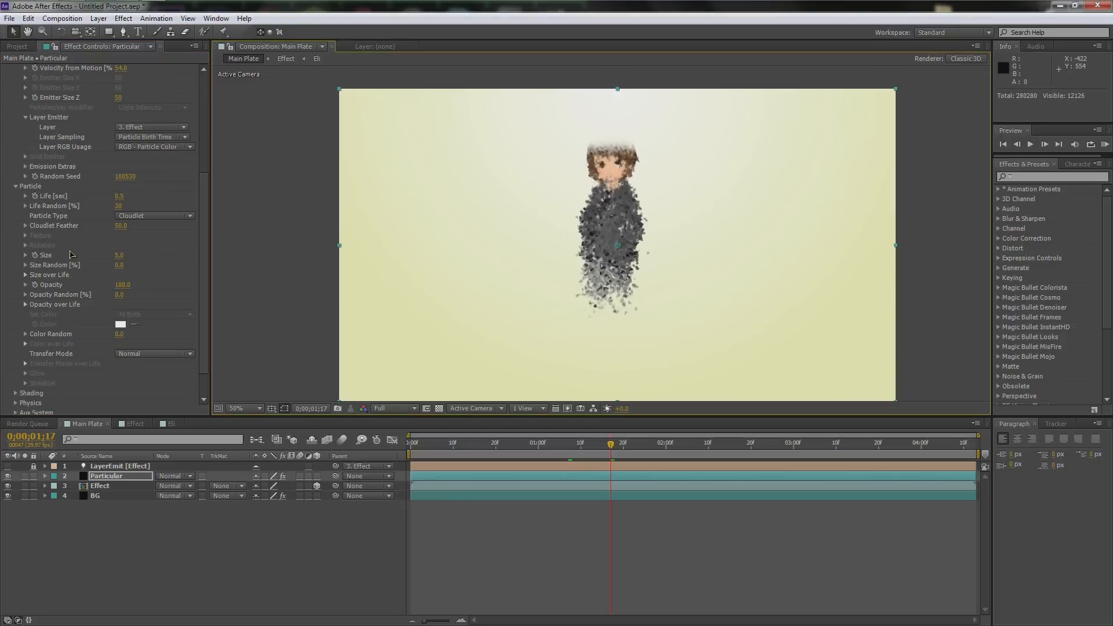
# Set the particles' Cloudlet Feather to 40, Size to 4 and Opacity Random to 50%
pyautogui.click(120, 227)
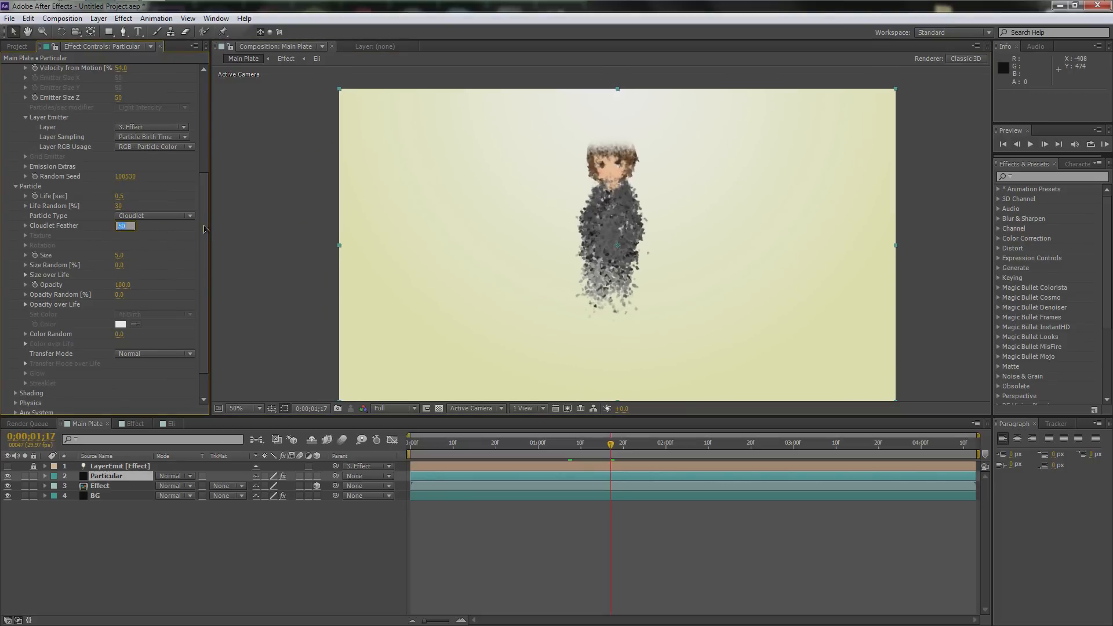
pyautogui.write('40')
pyautogui.press('Return')
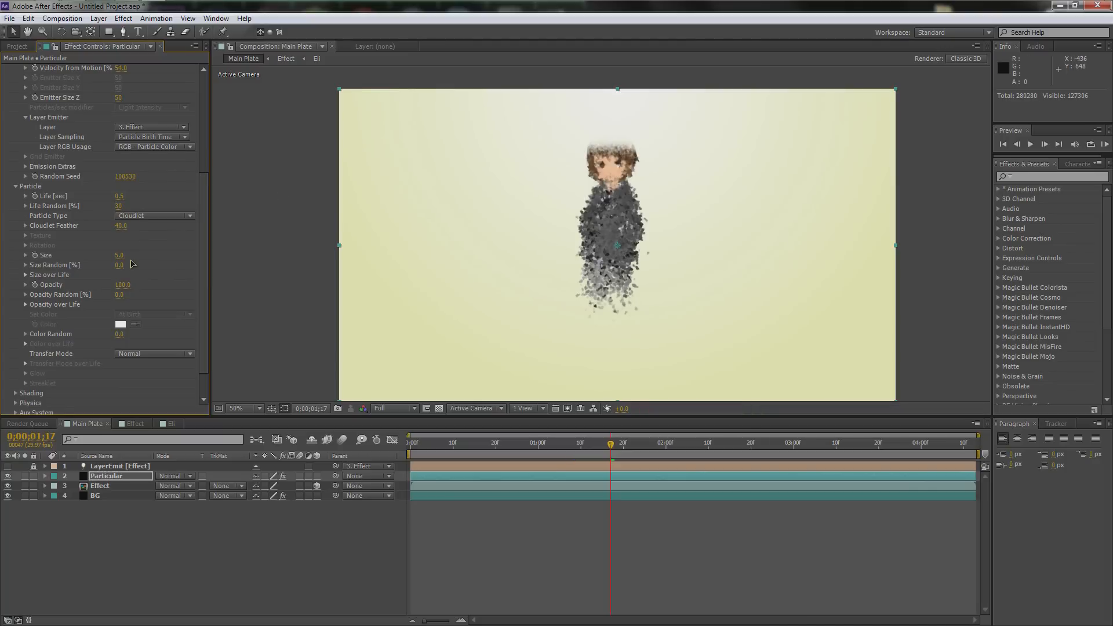
pyautogui.scroll(-1, 191, 241)
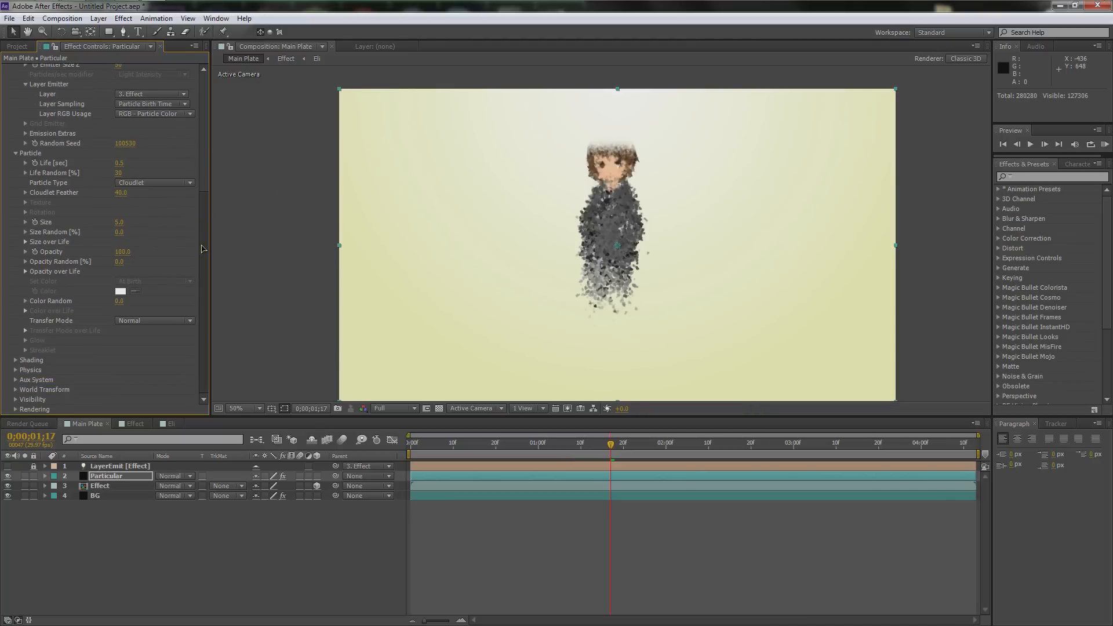
pyautogui.click(119, 222)
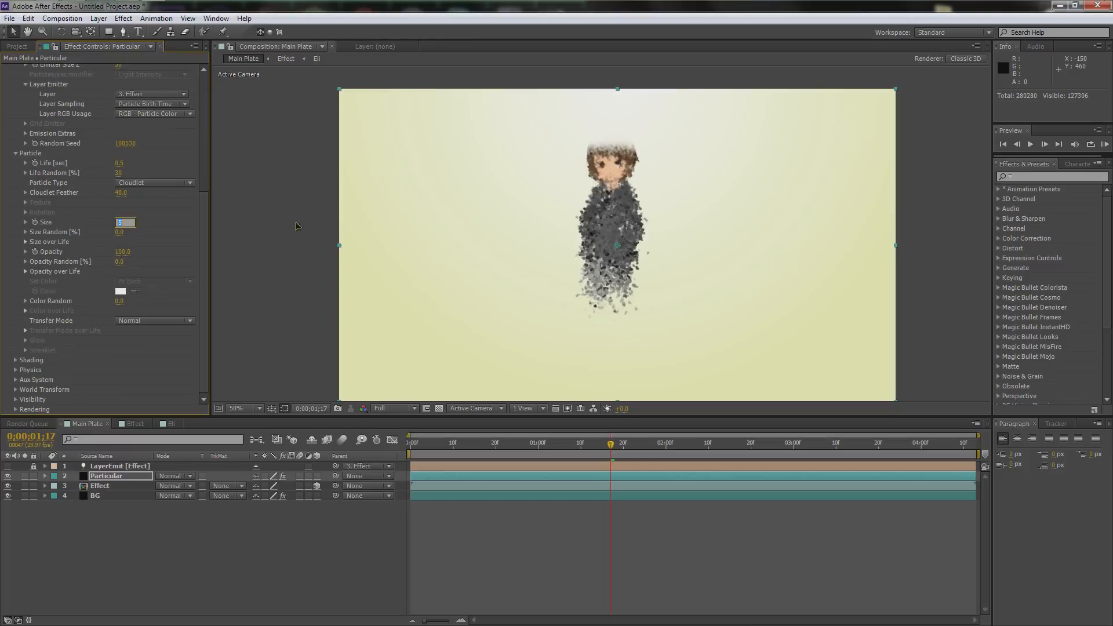
pyautogui.write('4')
pyautogui.press('Return')
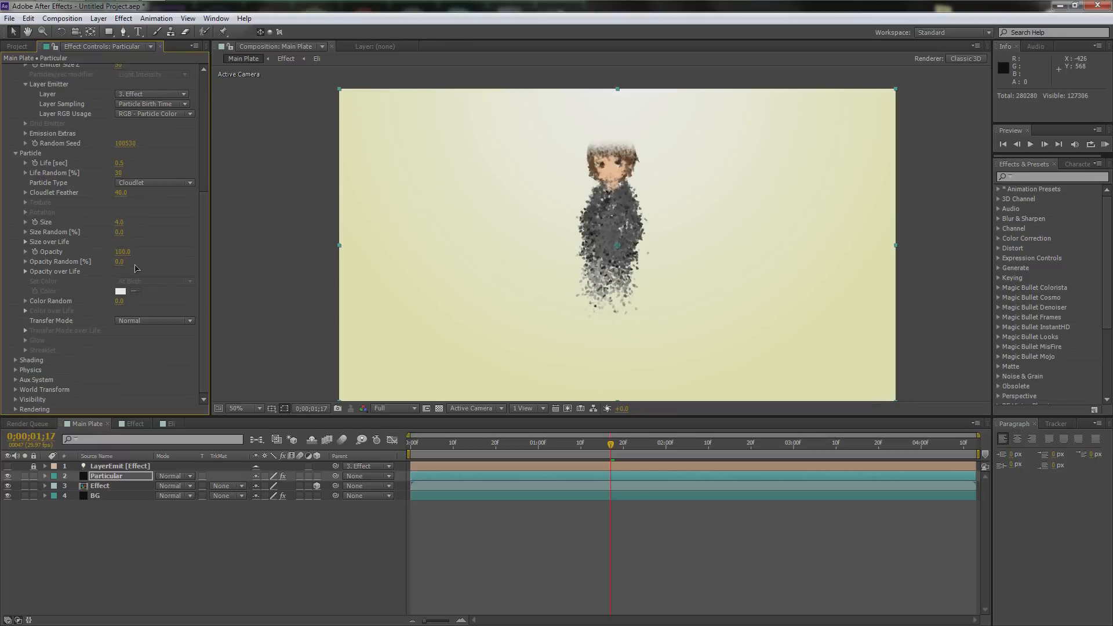
pyautogui.click(121, 262)
pyautogui.press('Return')
# Keep the Air physics model, set Gravity to 0.7 and Physics Time Factor to 0.6, and preview at 0;00;00;17
pyautogui.click(16, 369)
pyautogui.scroll(-2, 116, 348)
pyautogui.click(155, 333)
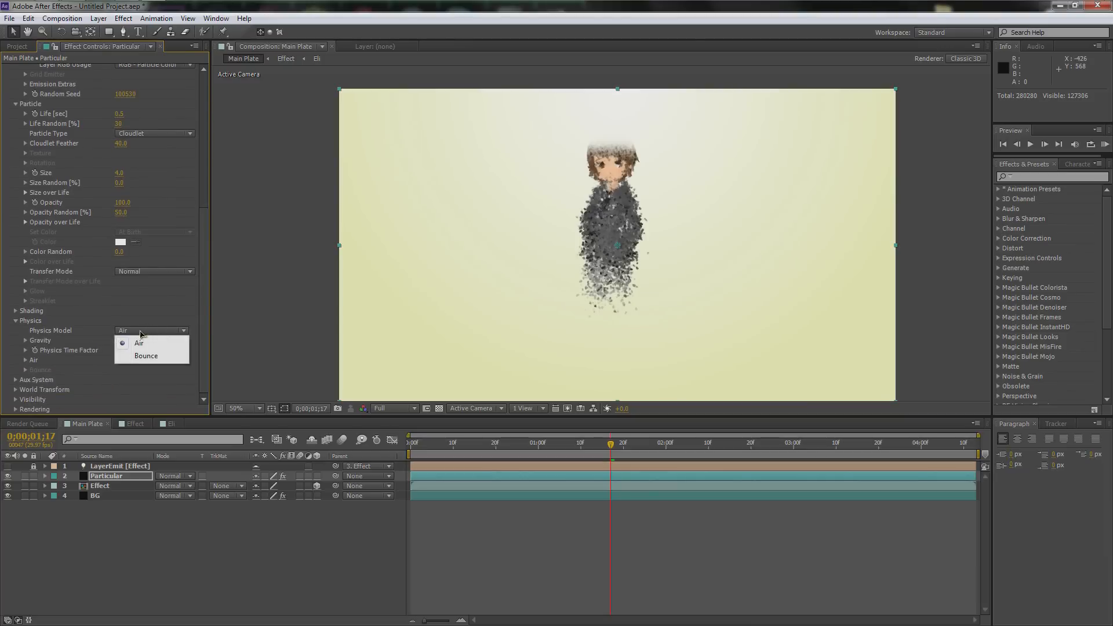
pyautogui.click(77, 342)
pyautogui.click(119, 340)
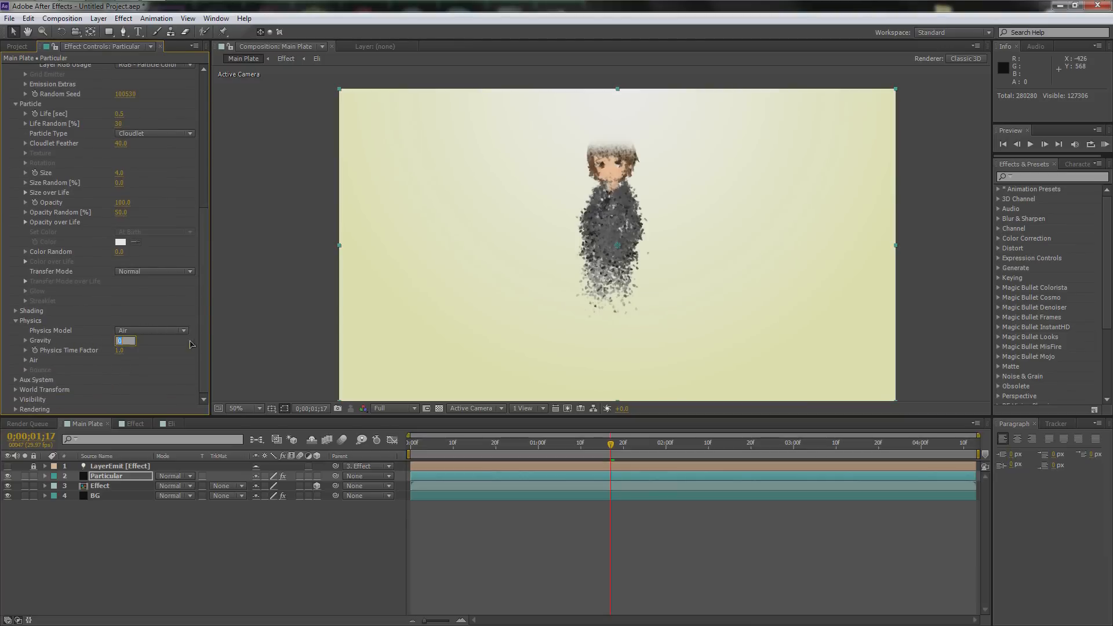
pyautogui.press('Return')
pyautogui.click(119, 350)
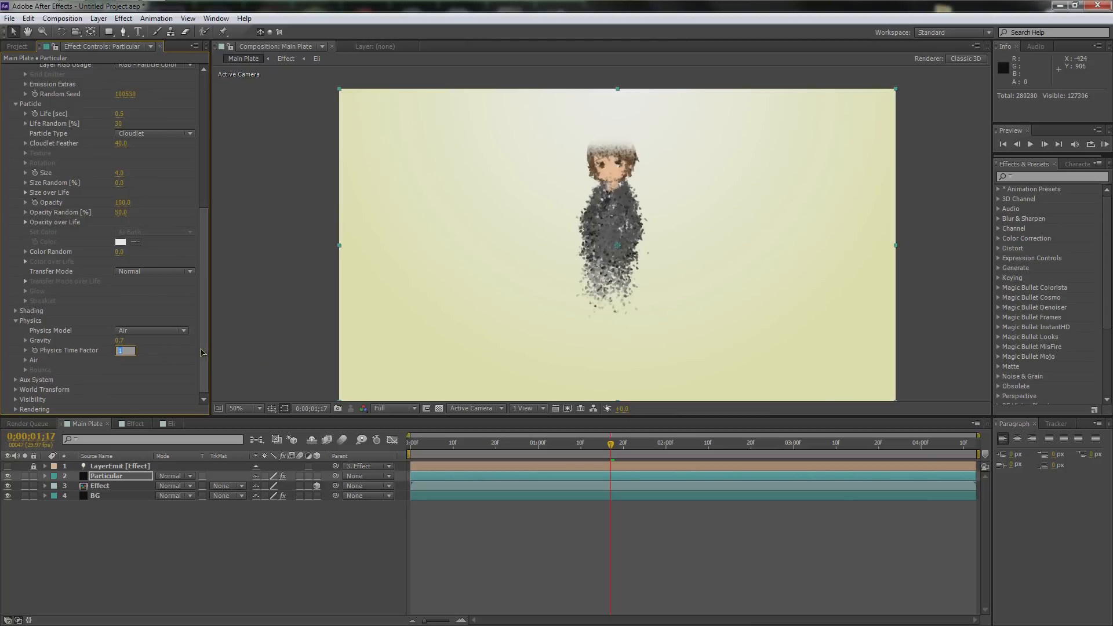
pyautogui.write('.6')
pyautogui.press('Return')
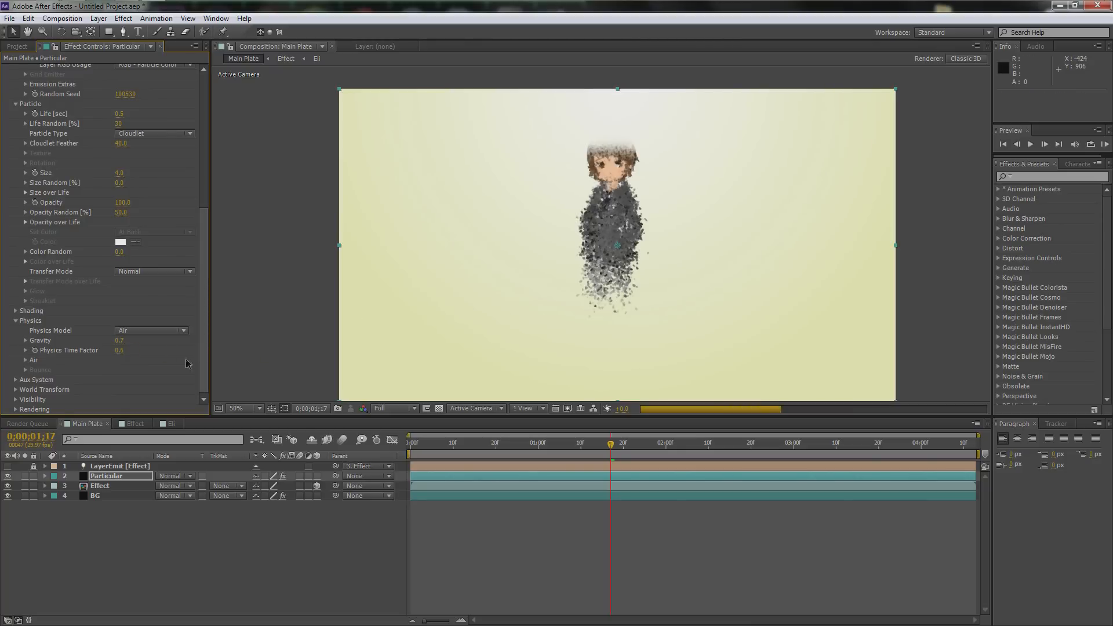
pyautogui.moveTo(610, 445); pyautogui.dragTo(485, 451)
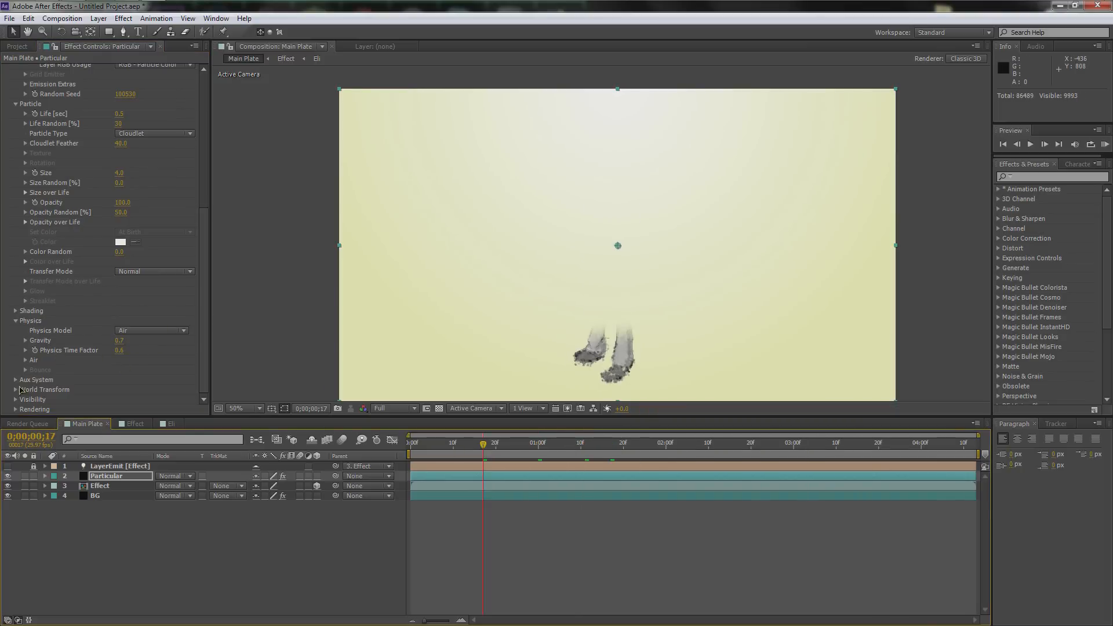
# In the Air physics settings, set Wind X and Spin Amplitude to 1.0, and preview the particles at 0;00;01;06
pyautogui.click(25, 360)
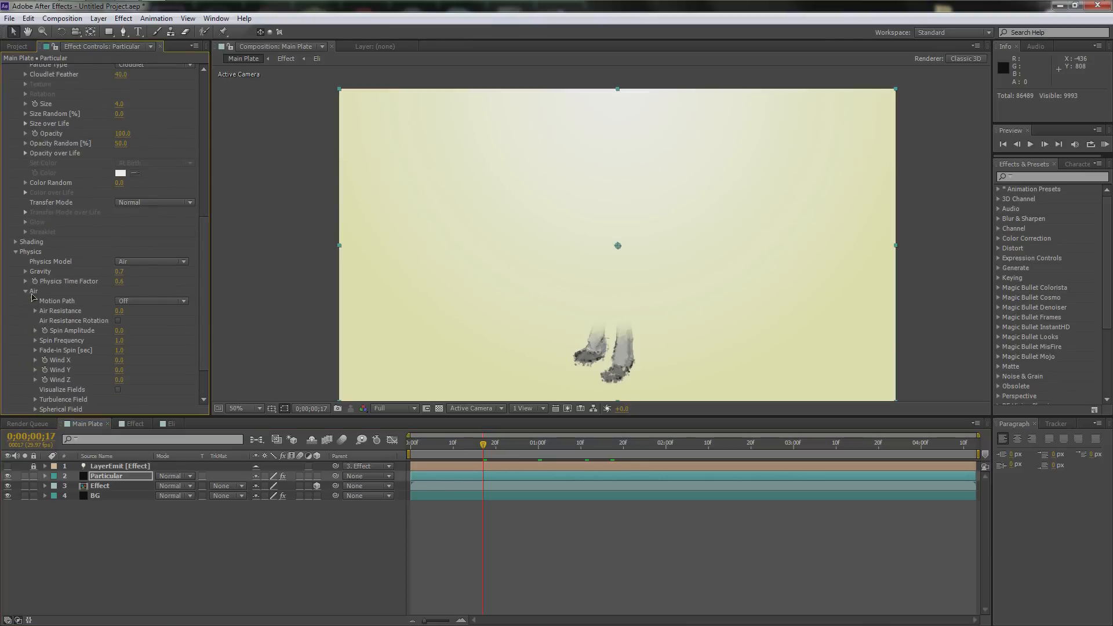
pyautogui.scroll(-1, 33, 328)
pyautogui.click(119, 333)
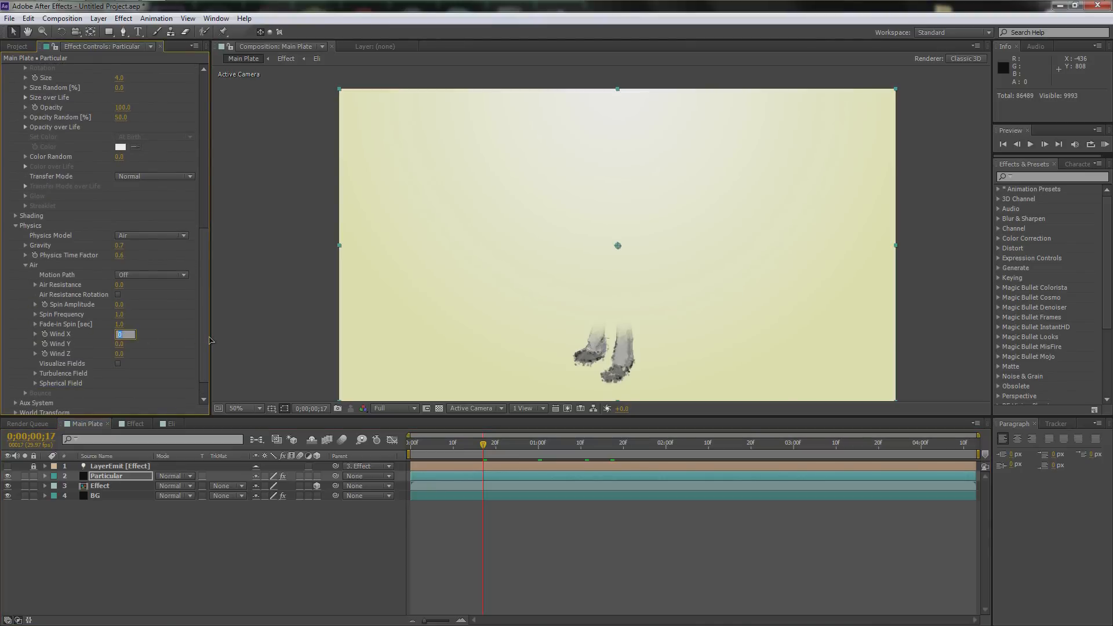
pyautogui.press('Return')
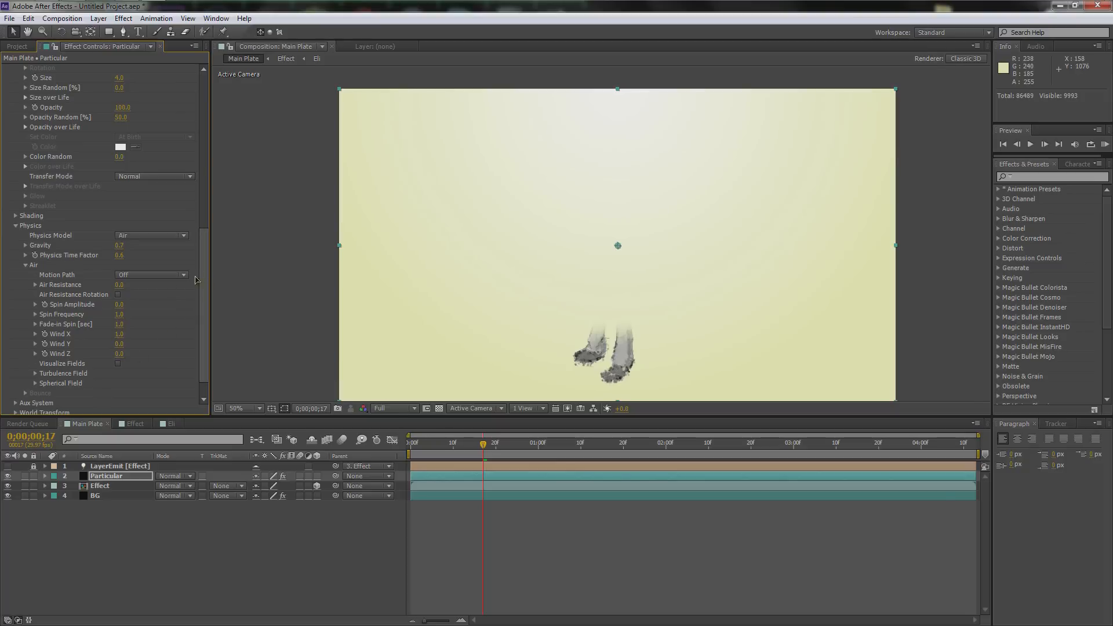
pyautogui.click(120, 315)
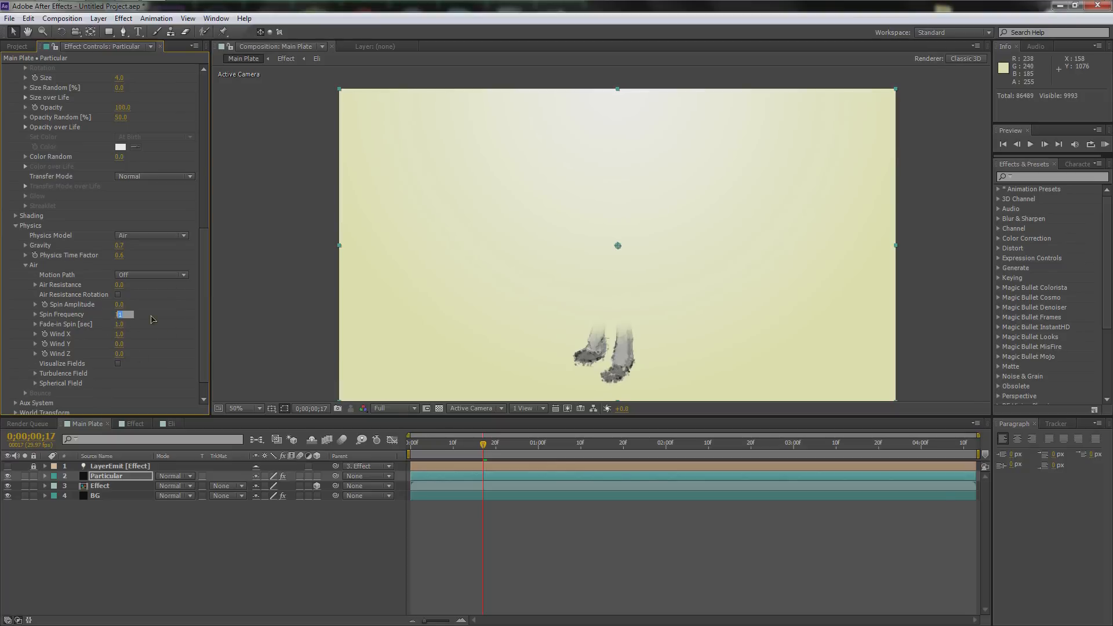
pyautogui.click(121, 305)
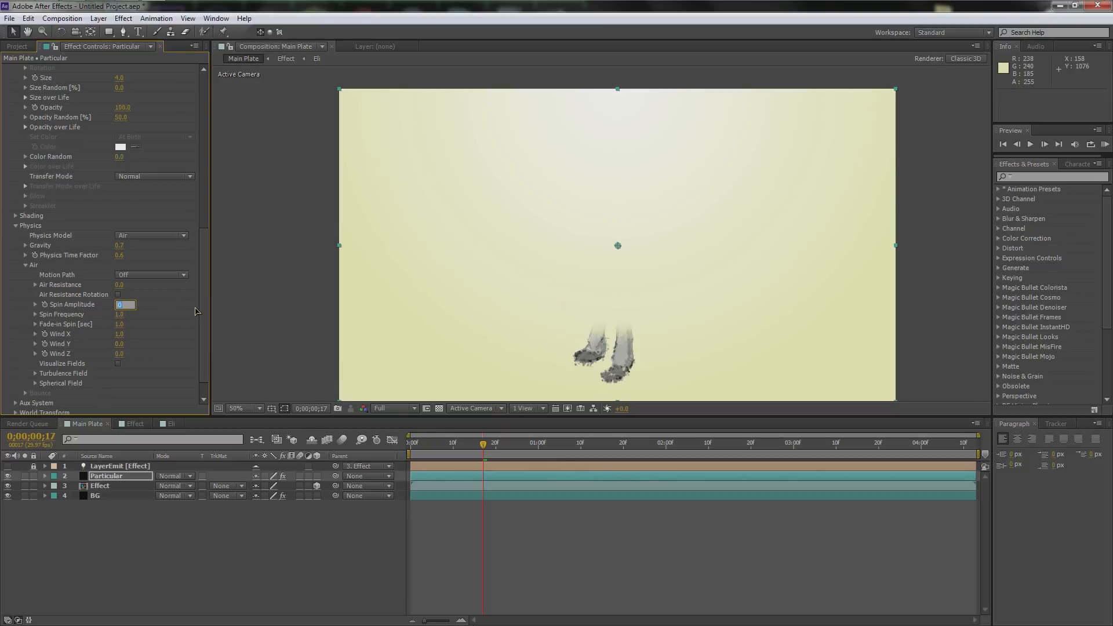
pyautogui.press('Return')
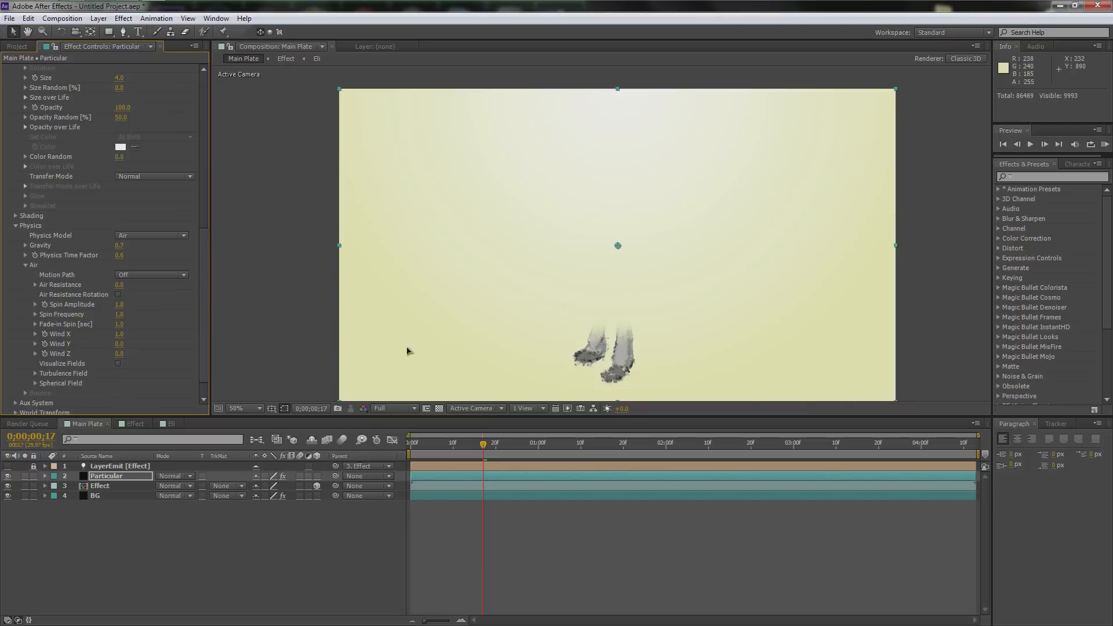
pyautogui.moveTo(486, 450); pyautogui.dragTo(563, 451)
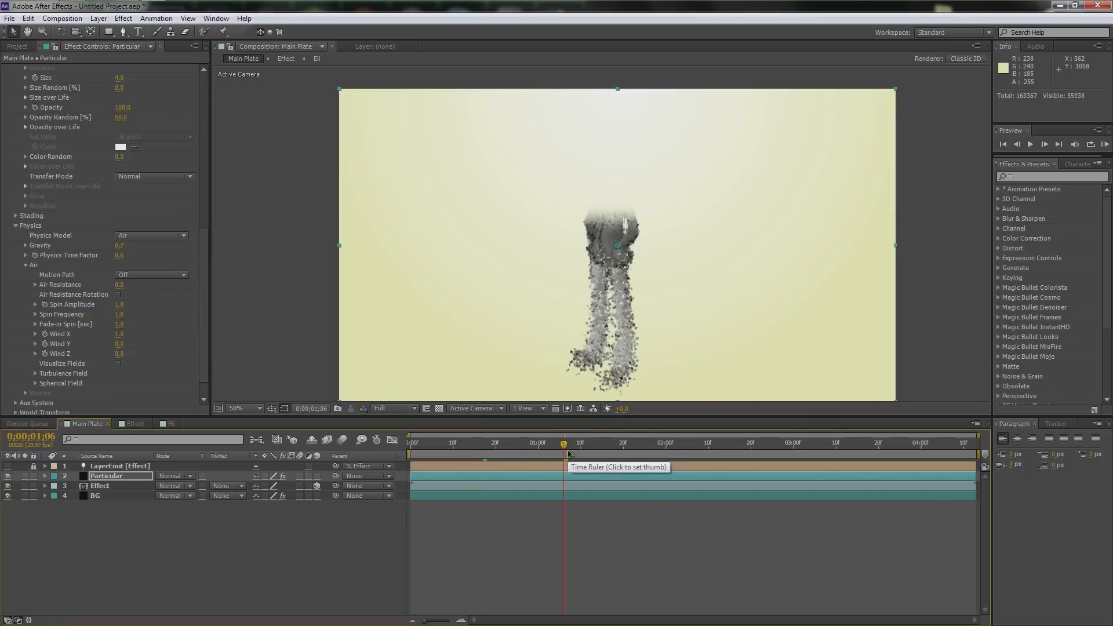
# Set the Air Resistance of the particles to 1.0 and keep the Motion Path off
pyautogui.click(120, 284)
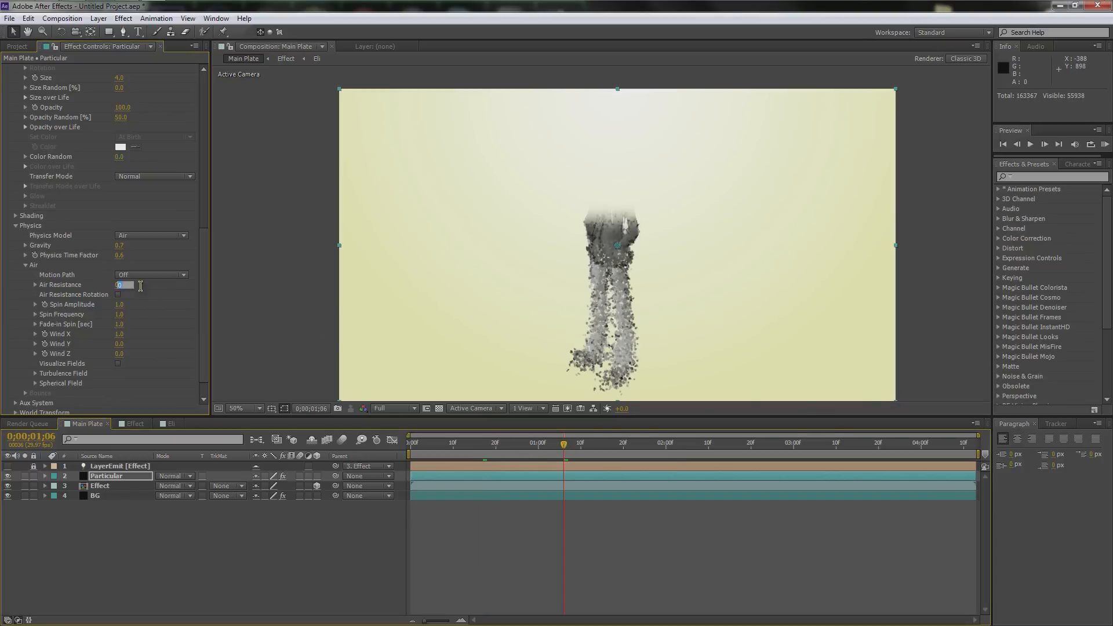
pyautogui.write('1')
pyautogui.press('Return')
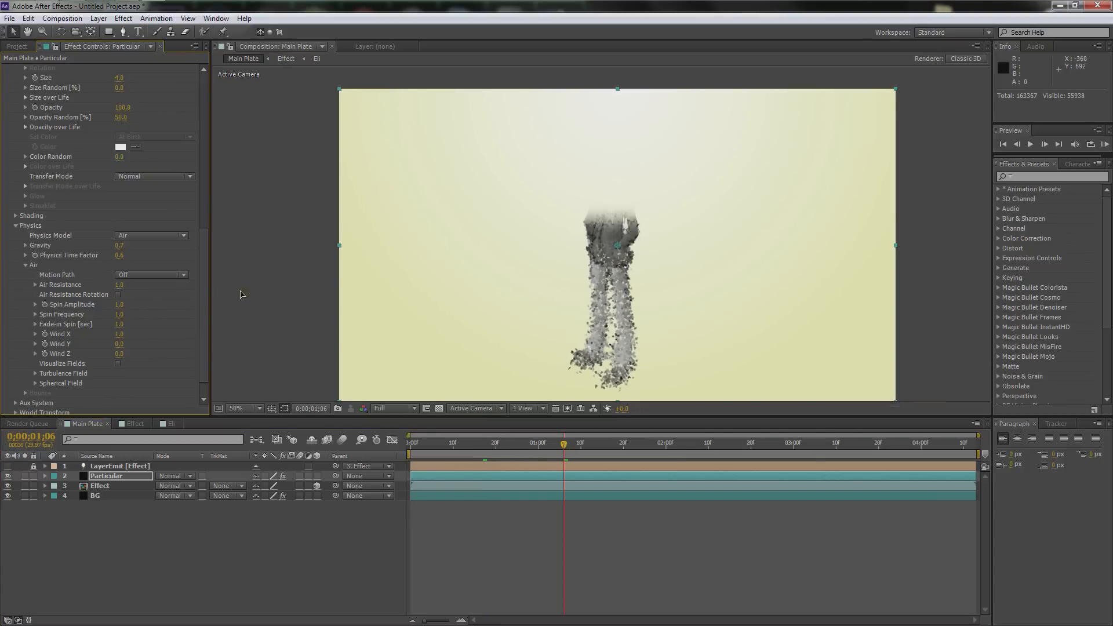
pyautogui.scroll(-1, 206, 279)
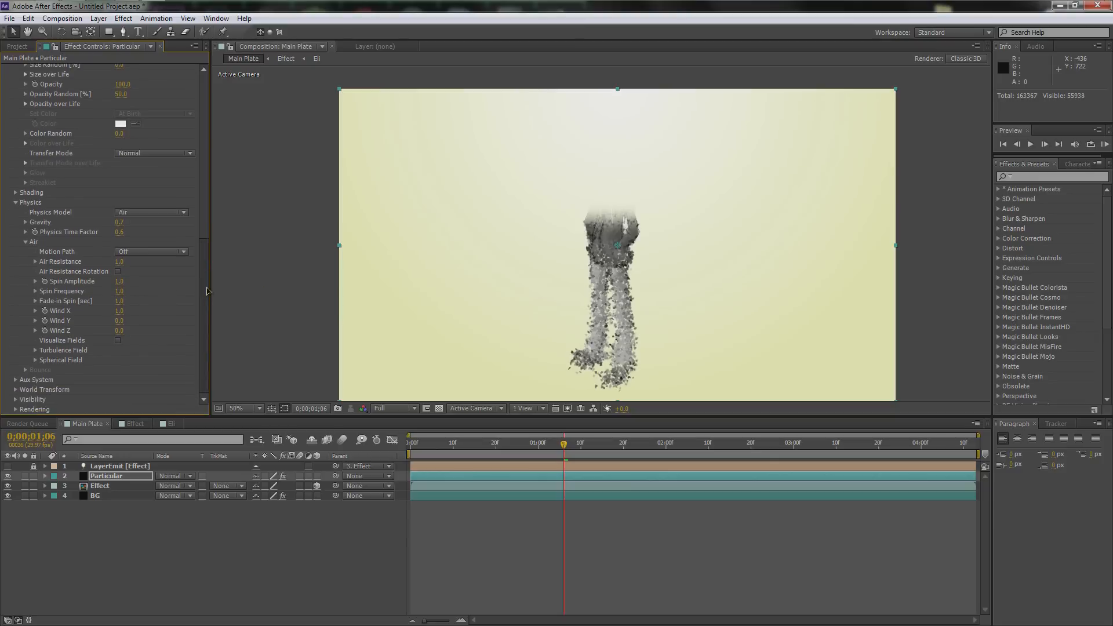
pyautogui.click(162, 252)
pyautogui.click(197, 256)
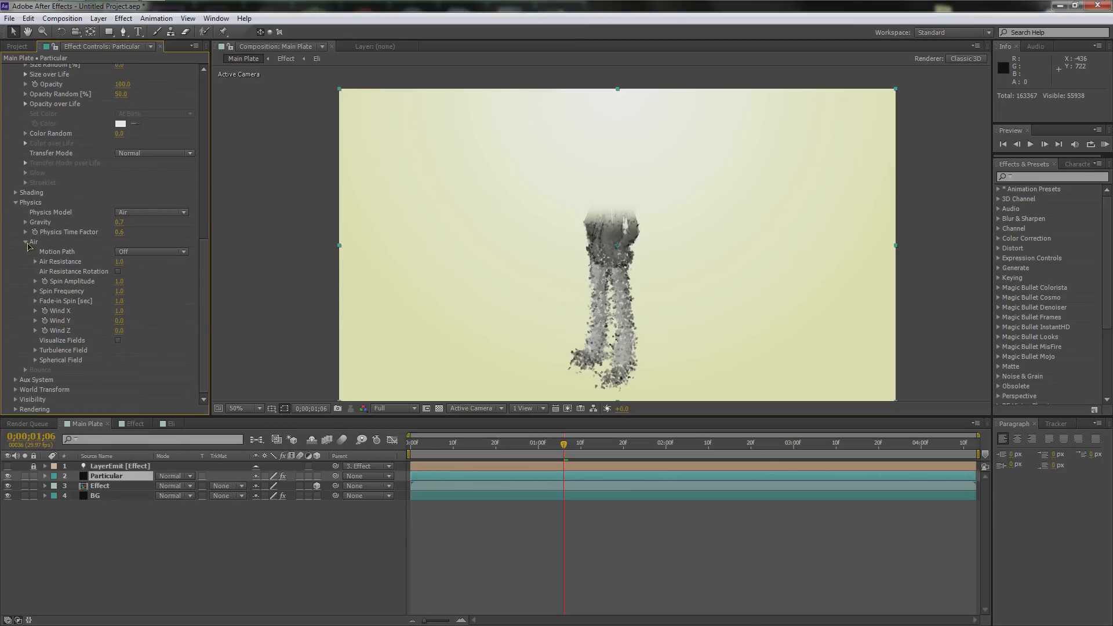
pyautogui.click(25, 243)
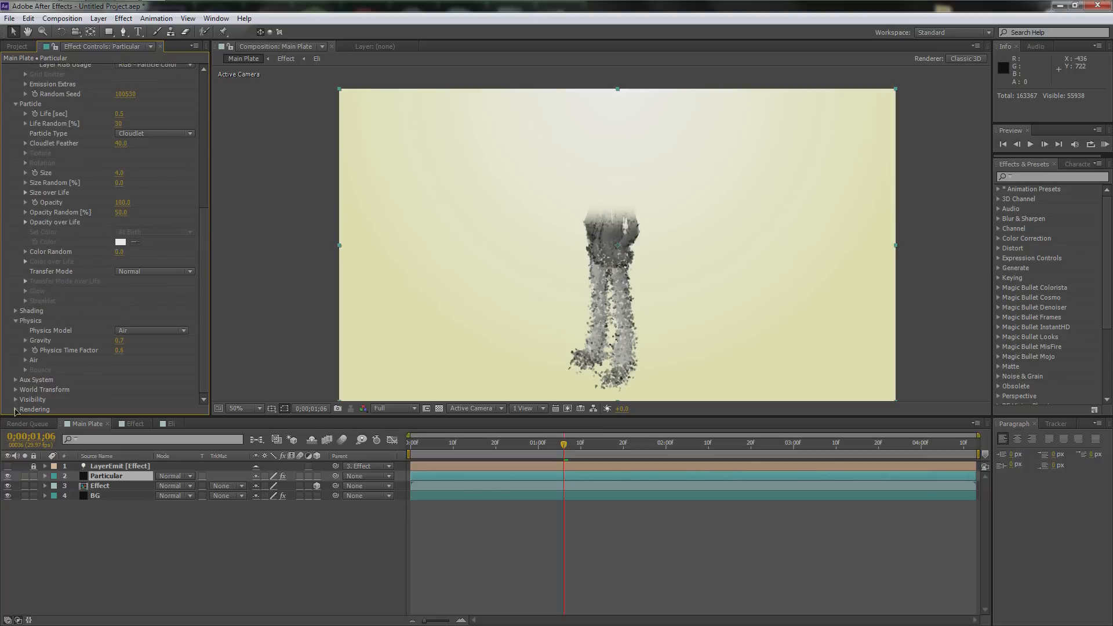
# Switch Particular's rendering Motion Blur from Comp Settings to On
pyautogui.scroll(-2, 44, 390)
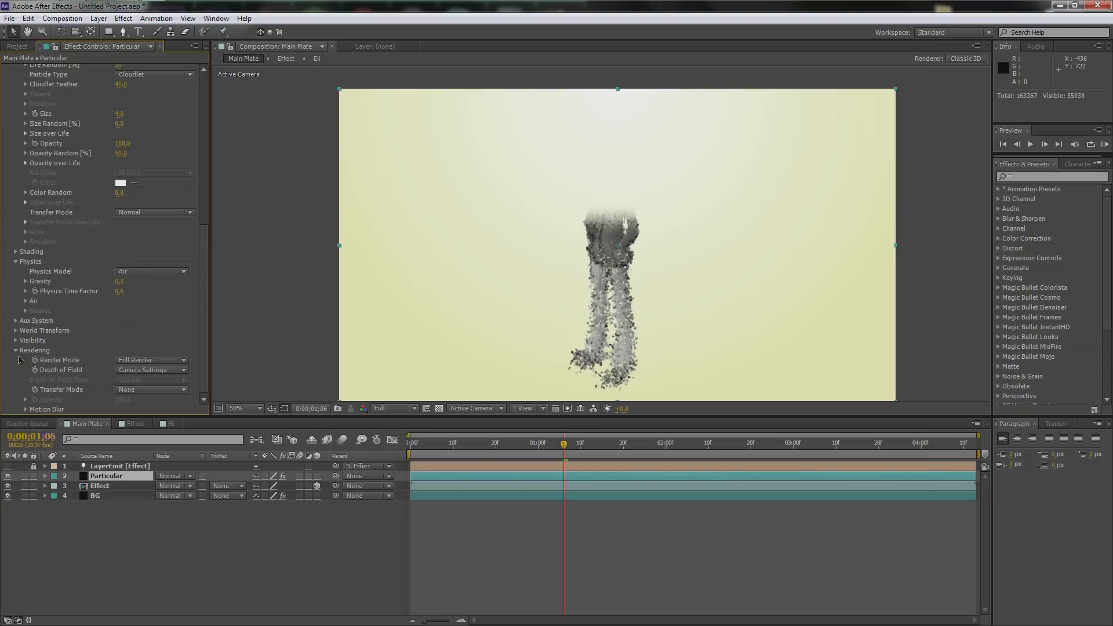
pyautogui.click(25, 409)
pyautogui.scroll(-3, 96, 333)
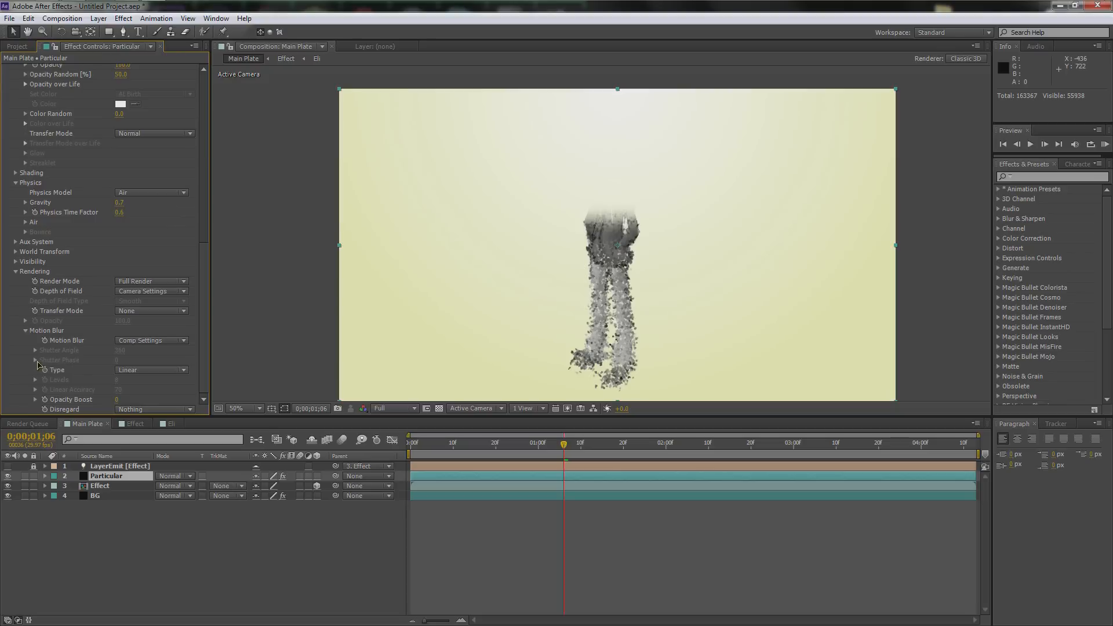
pyautogui.click(147, 343)
pyautogui.click(147, 343)
pyautogui.click(147, 343)
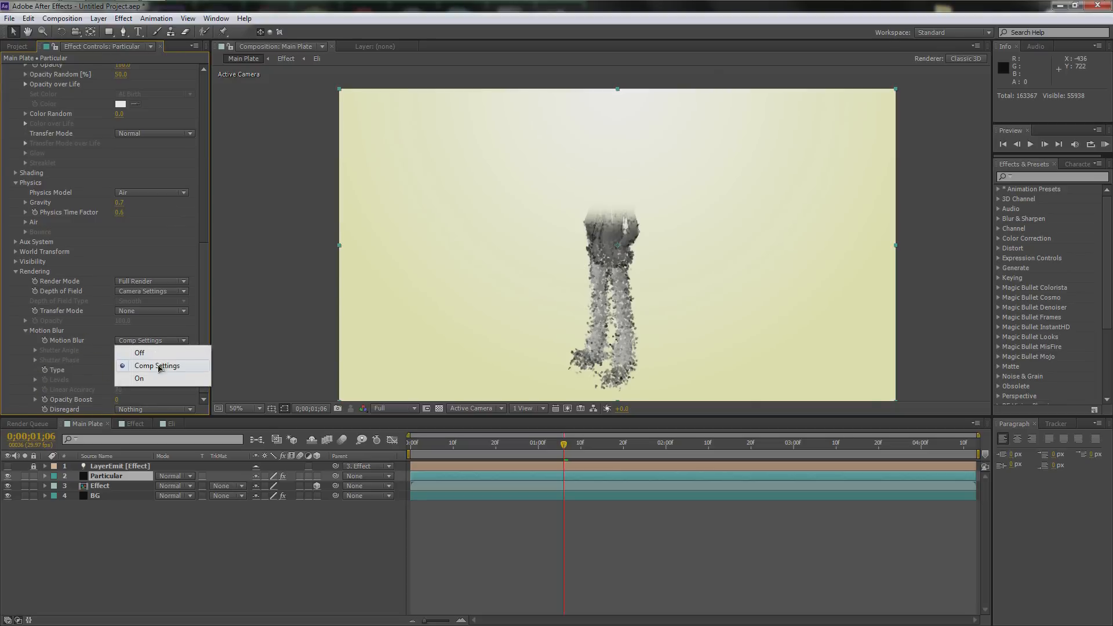
pyautogui.click(140, 379)
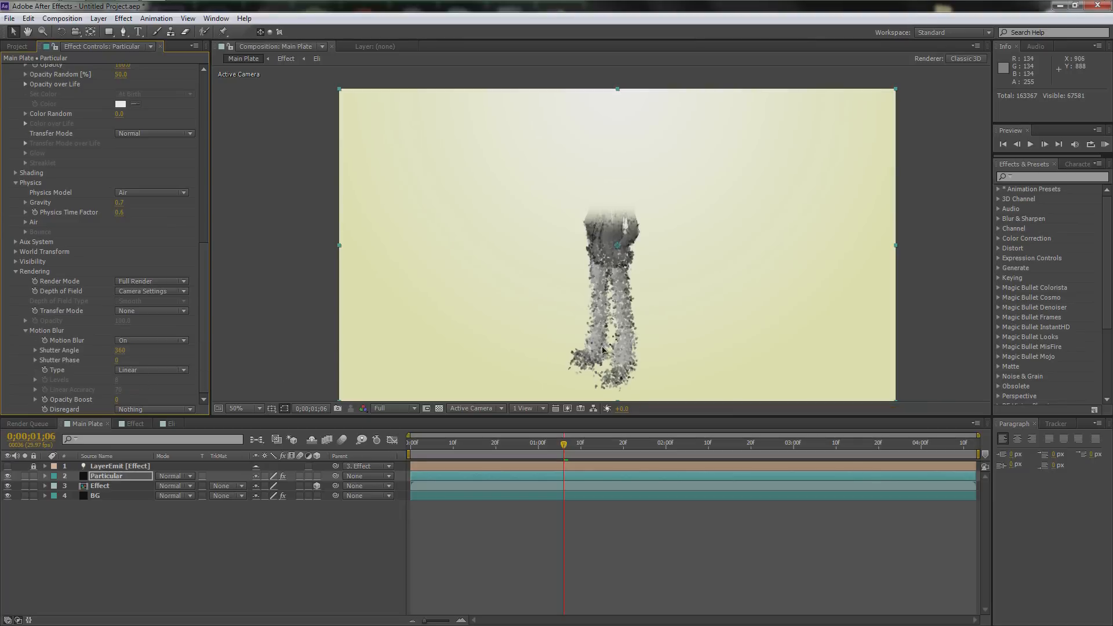
# Make the particles' Opacity over Life fall off linearly, and preview the dissolve at 0;00;00;22, 0;00;01;17 and 0;00;01;29
pyautogui.scroll(10, 177, 320)
pyautogui.scroll(5, 144, 249)
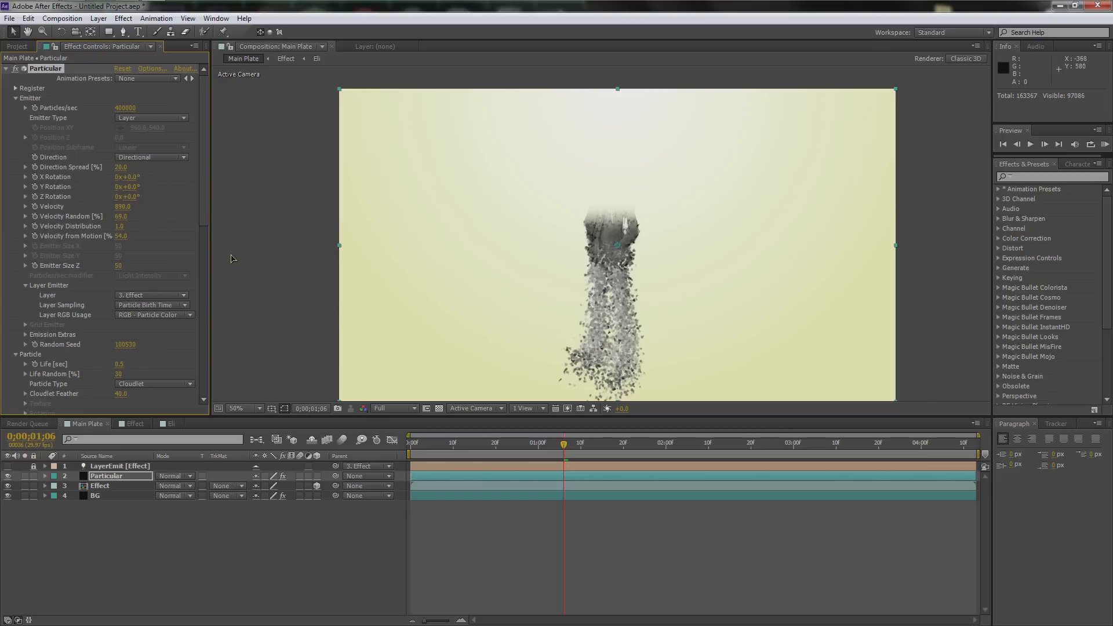
pyautogui.scroll(-9, 172, 297)
pyautogui.moveTo(173, 297); pyautogui.dragTo(170, 297)
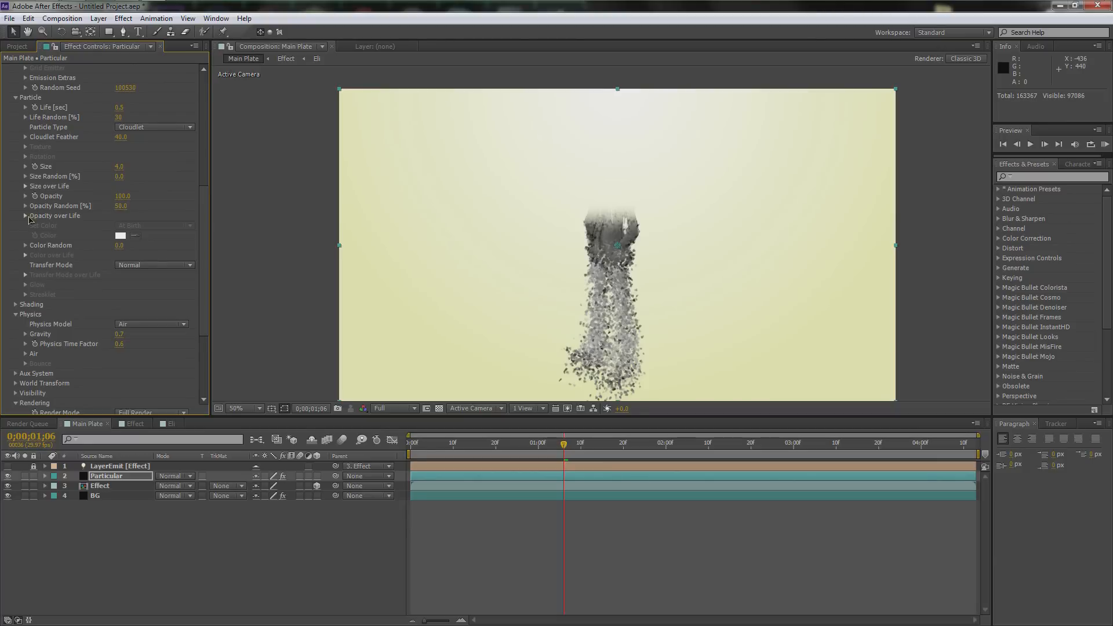
pyautogui.click(26, 216)
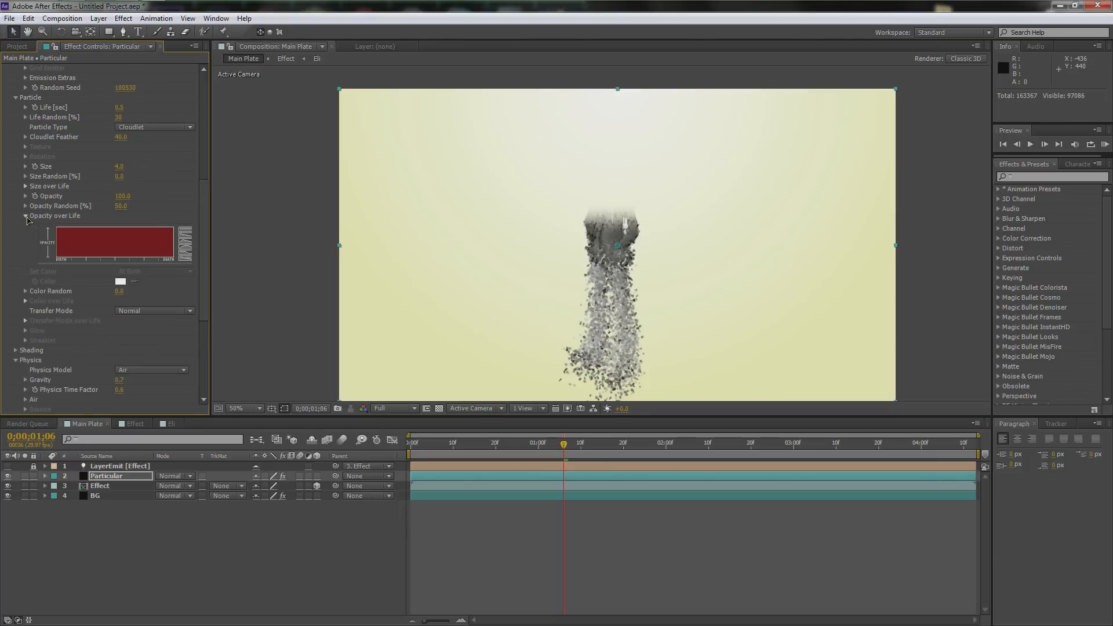
pyautogui.click(185, 240)
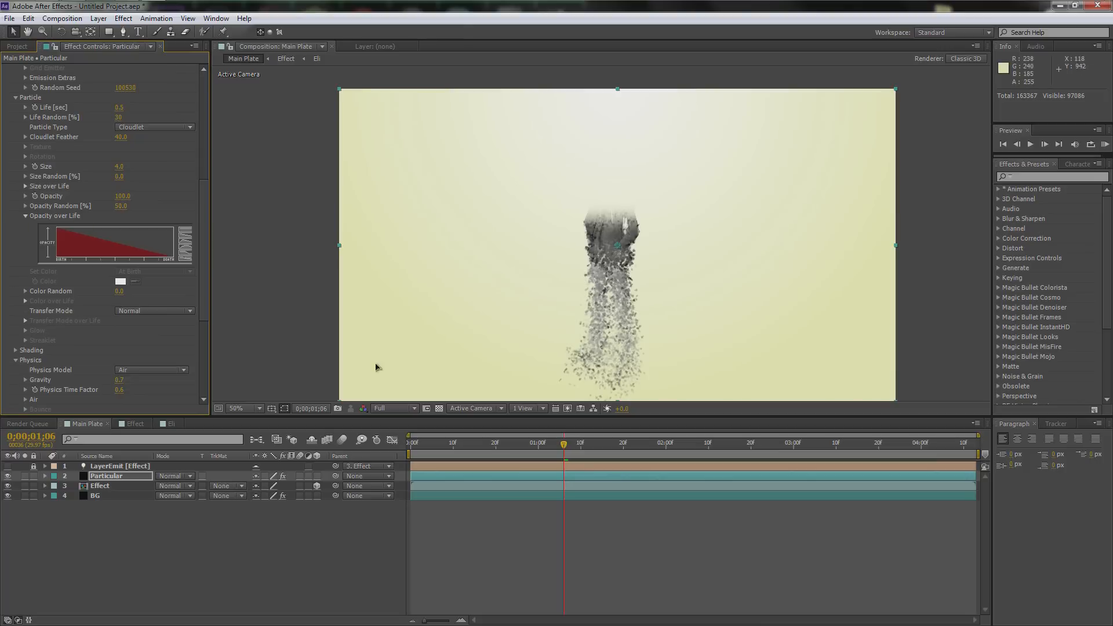
pyautogui.press('pageup')
pyautogui.click(504, 445)
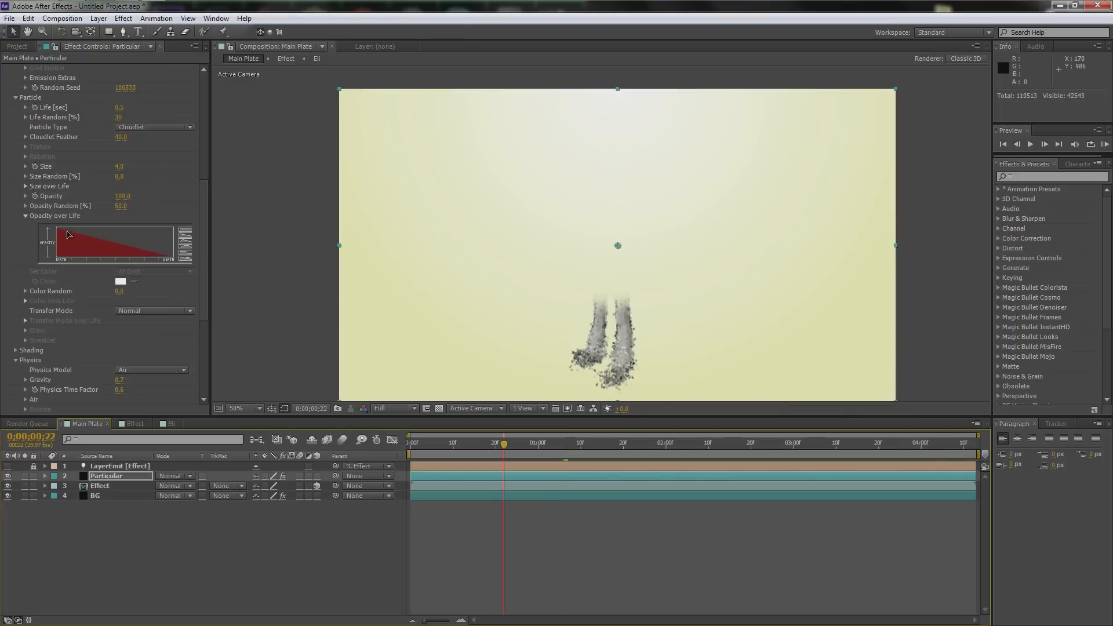
pyautogui.moveTo(504, 445); pyautogui.dragTo(613, 447)
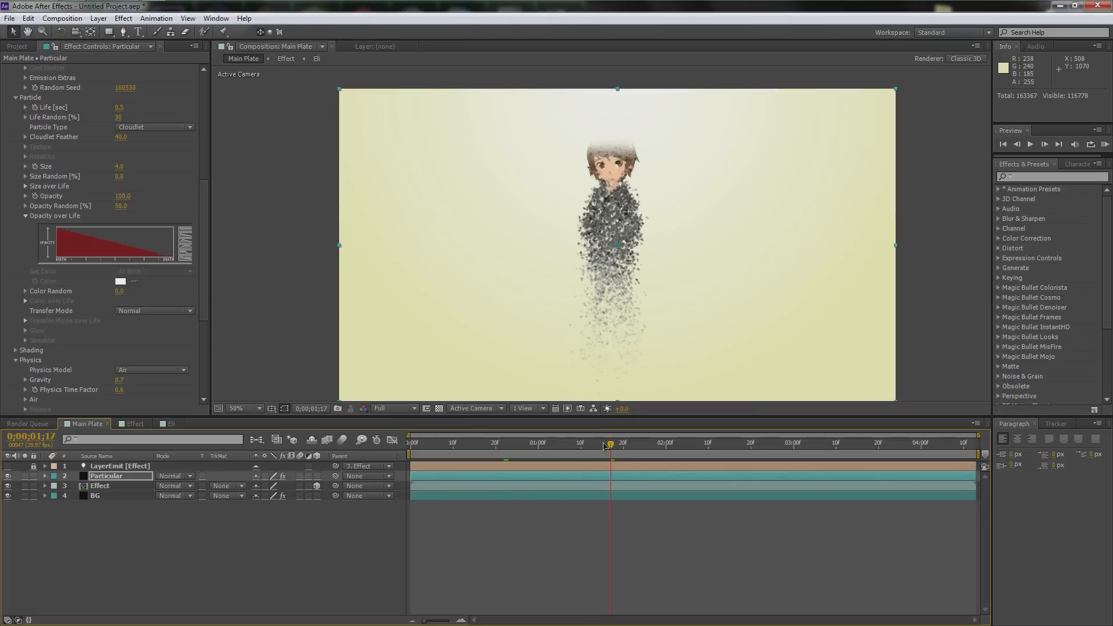
pyautogui.moveTo(619, 443); pyautogui.dragTo(661, 446)
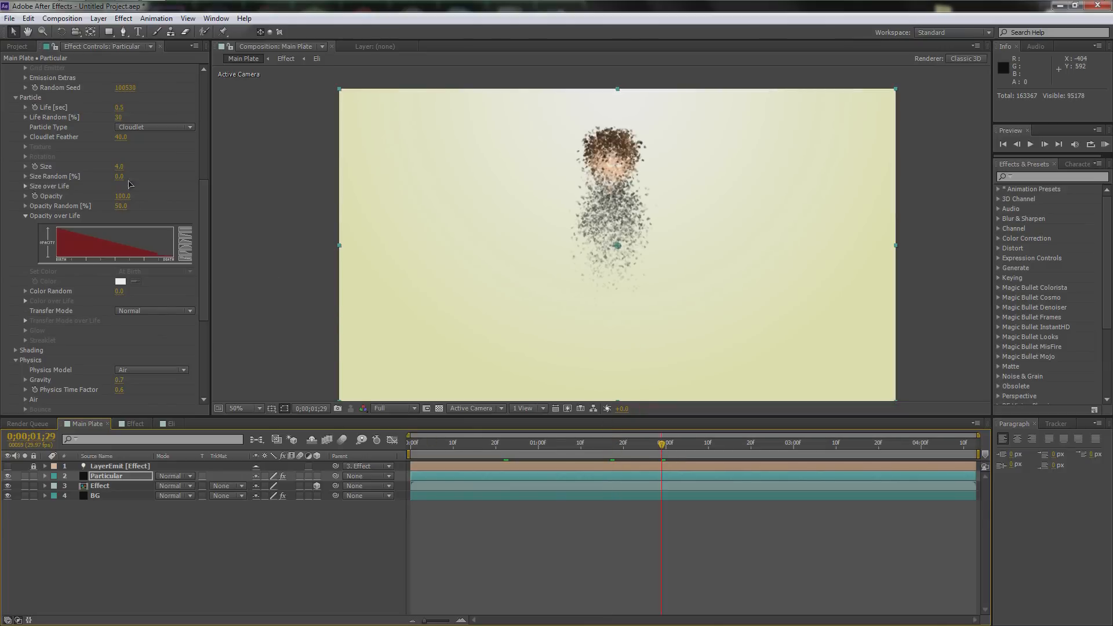
# Set the particles' Size Random to 100%
pyautogui.moveTo(204, 194); pyautogui.dragTo(204, 169)
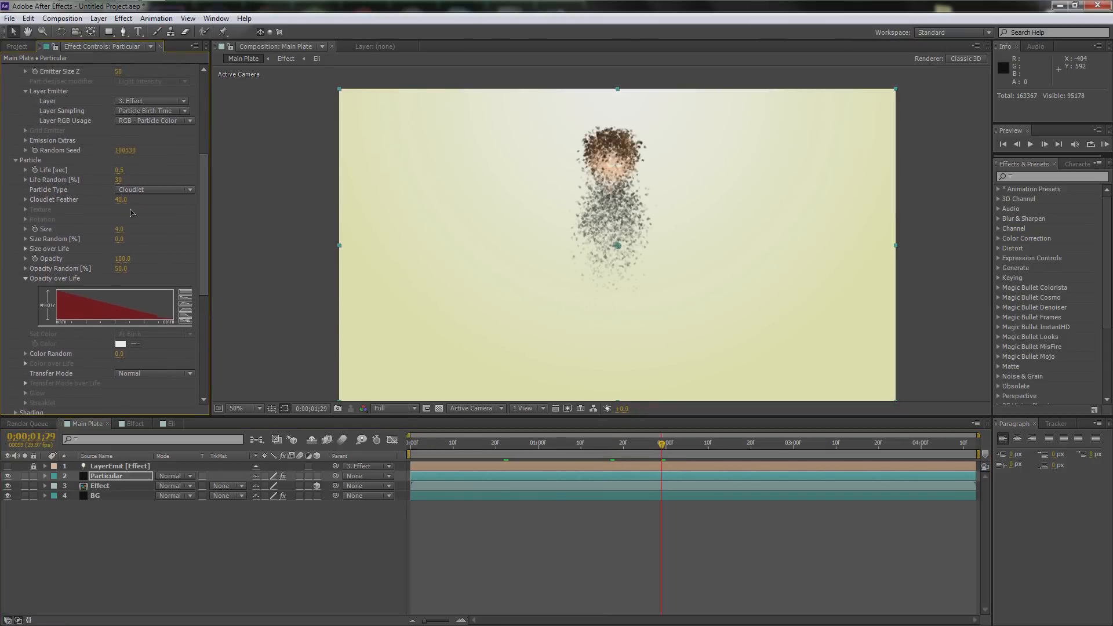
pyautogui.click(128, 239)
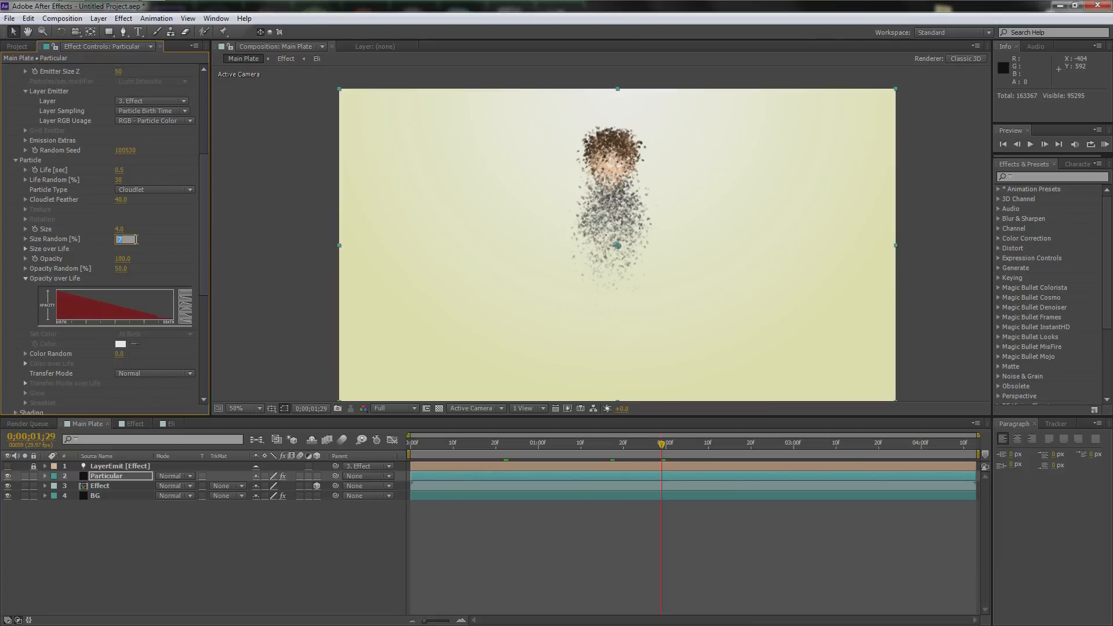
pyautogui.press('Return')
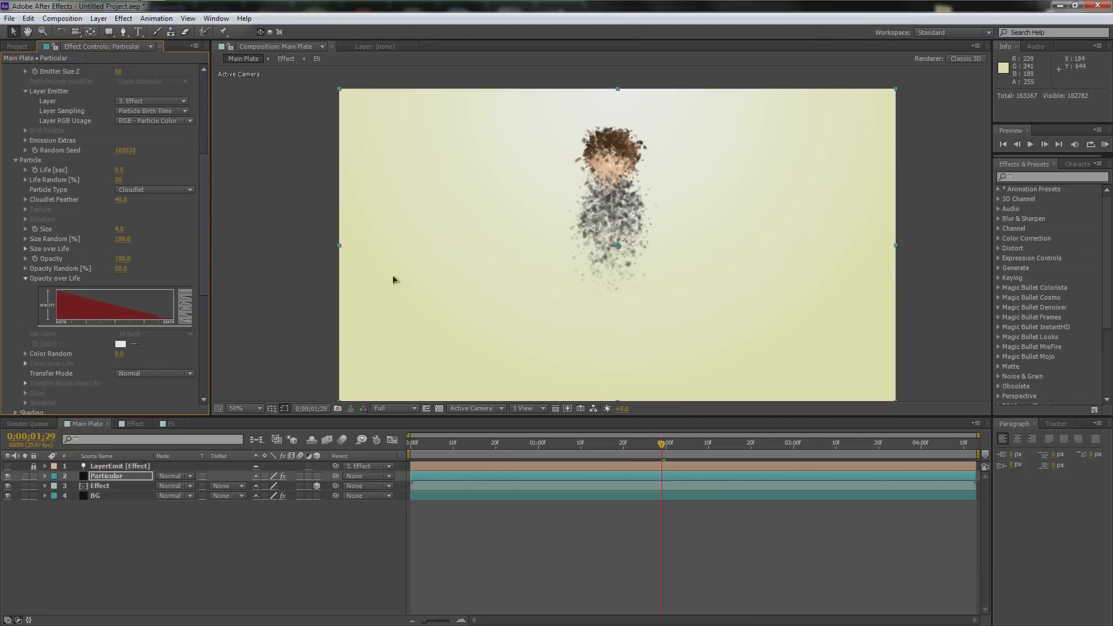
# Try a linear falloff and a trapezoid curve for Size over Life, and return it to the constant curve
pyautogui.scroll(-1, 205, 236)
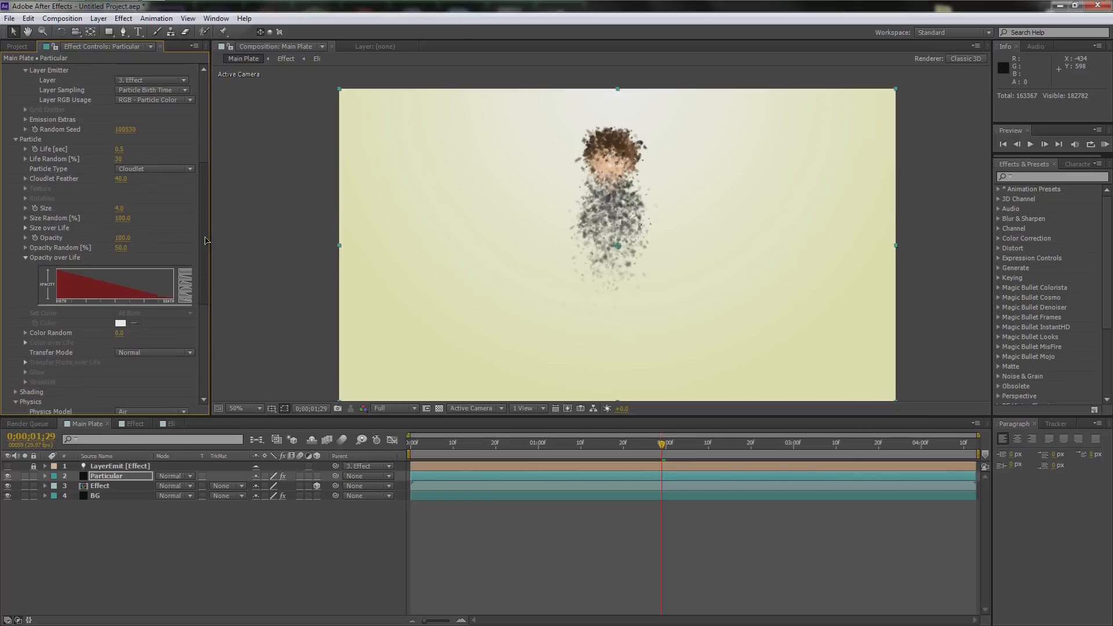
pyautogui.click(26, 228)
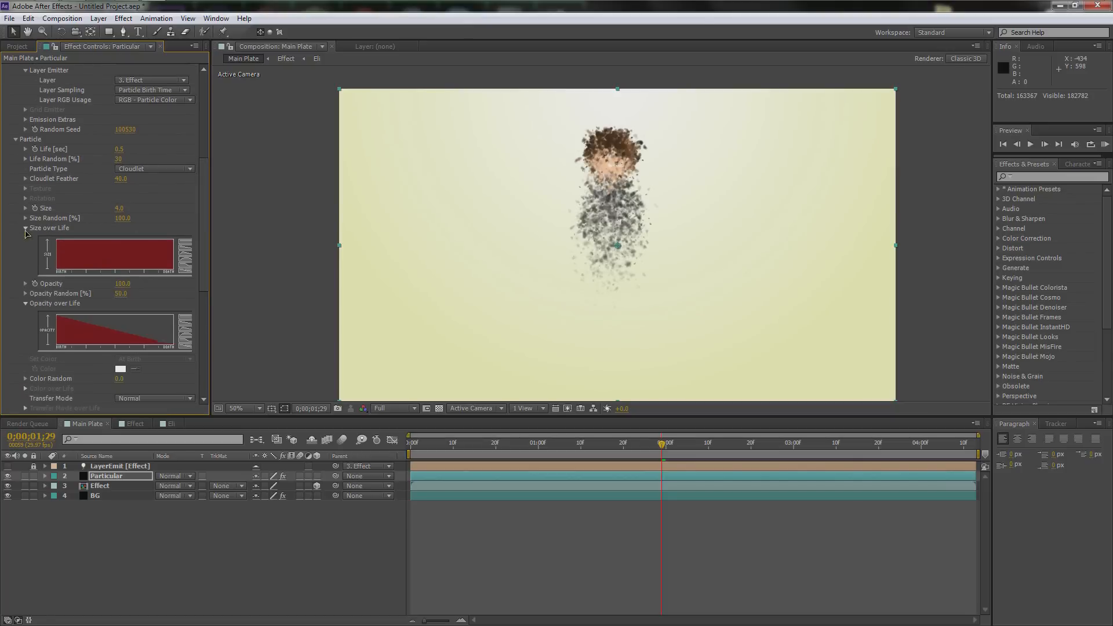
pyautogui.click(184, 250)
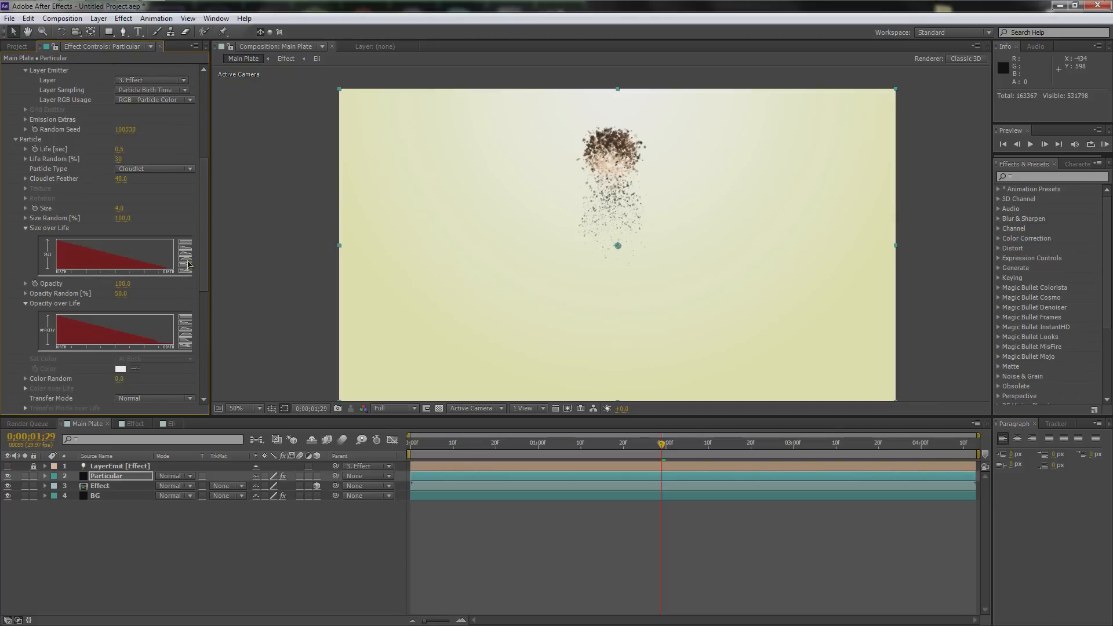
pyautogui.click(189, 265)
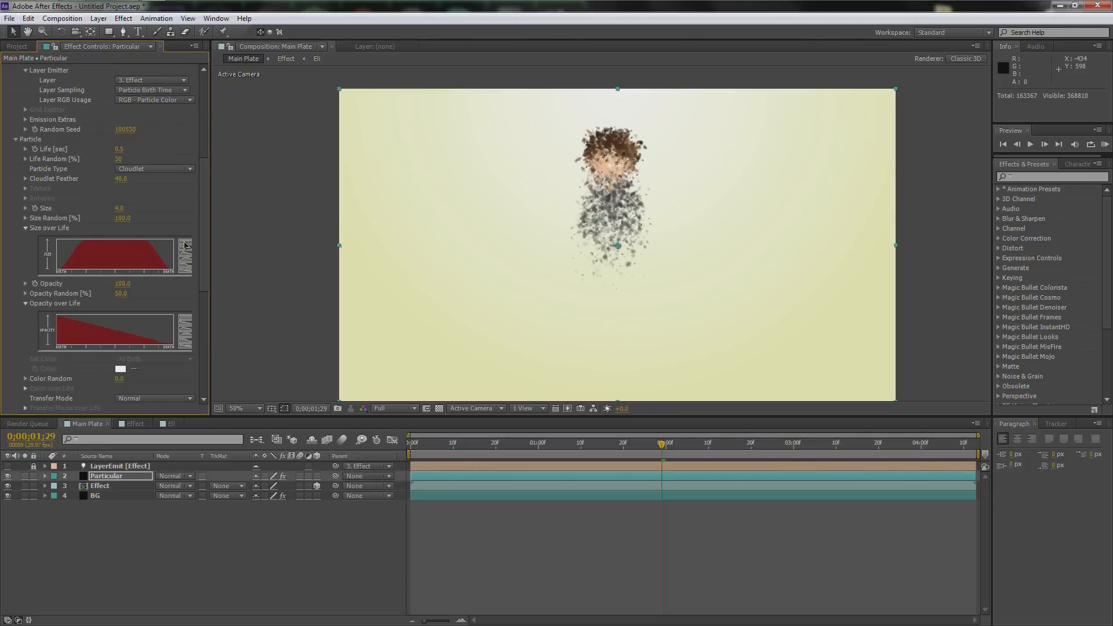
pyautogui.click(185, 245)
# Set the emitter's Velocity Random to 100% and Velocity Distribution to 1.2, and play a RAM preview of the dissolve
pyautogui.moveTo(204, 209); pyautogui.dragTo(203, 121)
pyautogui.moveTo(120, 218); pyautogui.dragTo(136, 216)
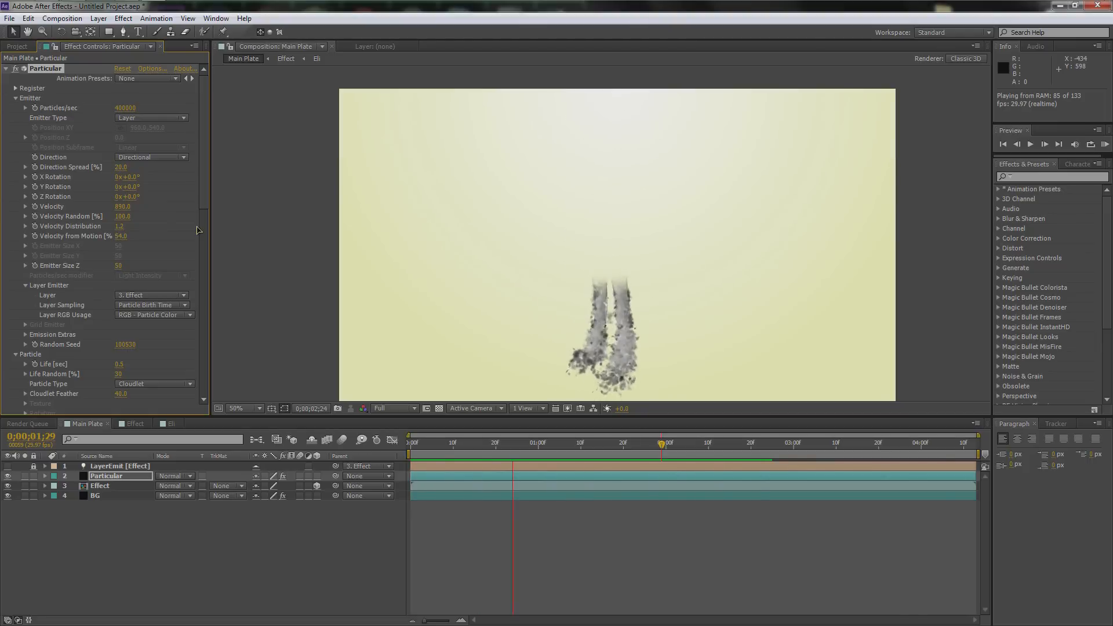
pyautogui.press('space')
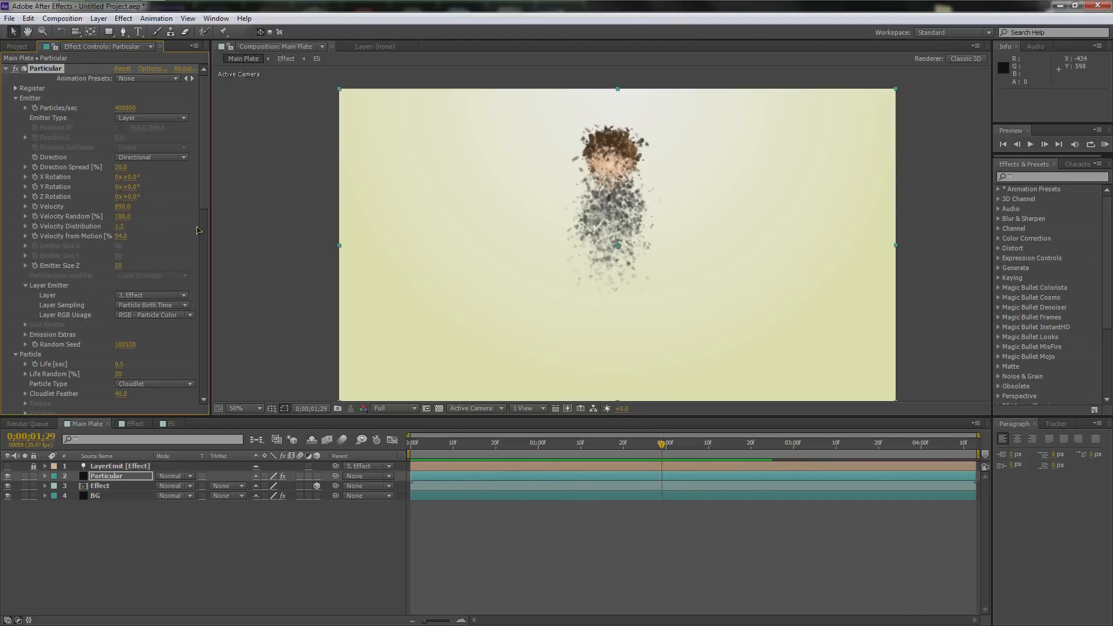
# Set the emitter's Velocity Distribution to 3.0, Velocity from Motion to 202% and Velocity to 1690, and play a RAM preview
pyautogui.moveTo(205, 146)
pyautogui.mouseDown()
pyautogui.moveTo(205, 157)
pyautogui.moveTo(203, 135)
pyautogui.mouseUp()
pyautogui.moveTo(119, 231); pyautogui.dragTo(232, 231)
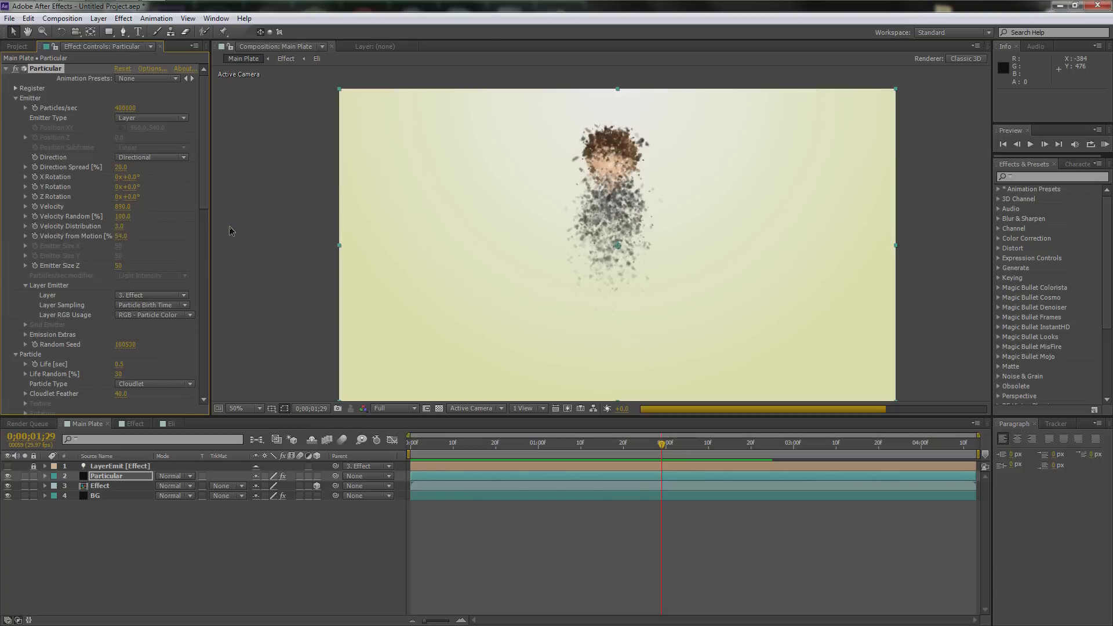
pyautogui.moveTo(121, 236); pyautogui.dragTo(342, 241)
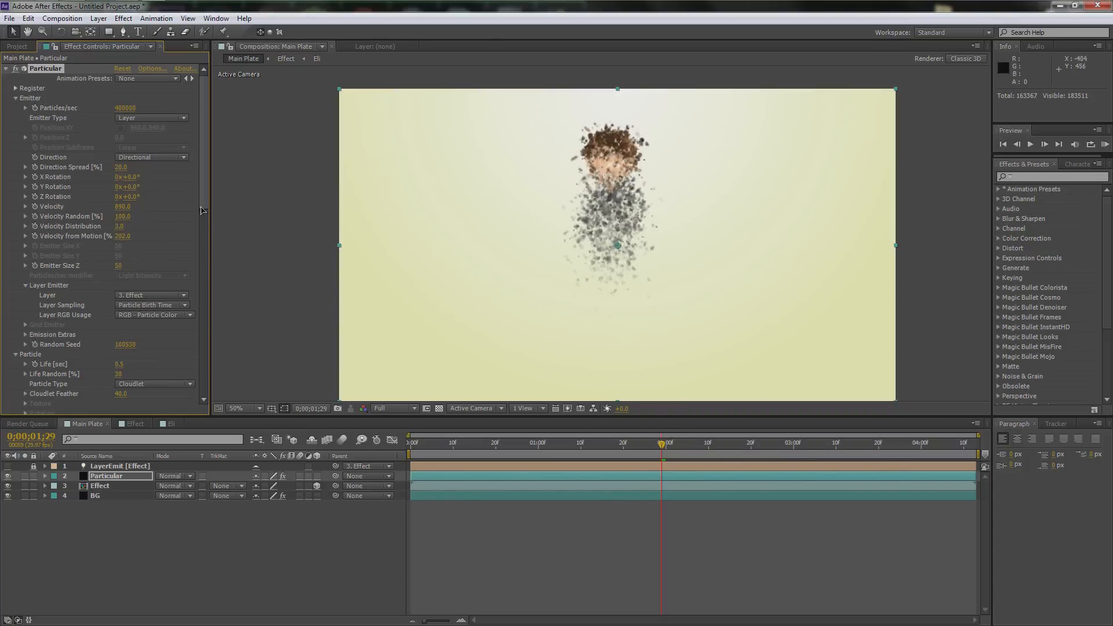
pyautogui.moveTo(122, 206); pyautogui.dragTo(172, 210)
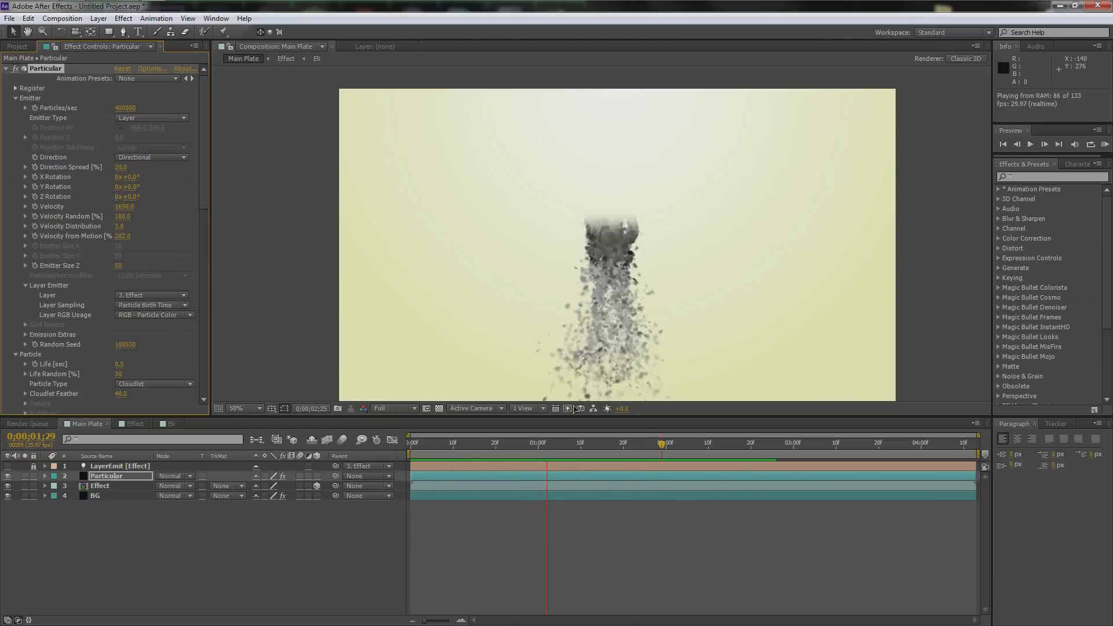
# Stop the preview and add the Eli composition to the Main Plate timeline between the Particular and Effect layers
pyautogui.press('space')
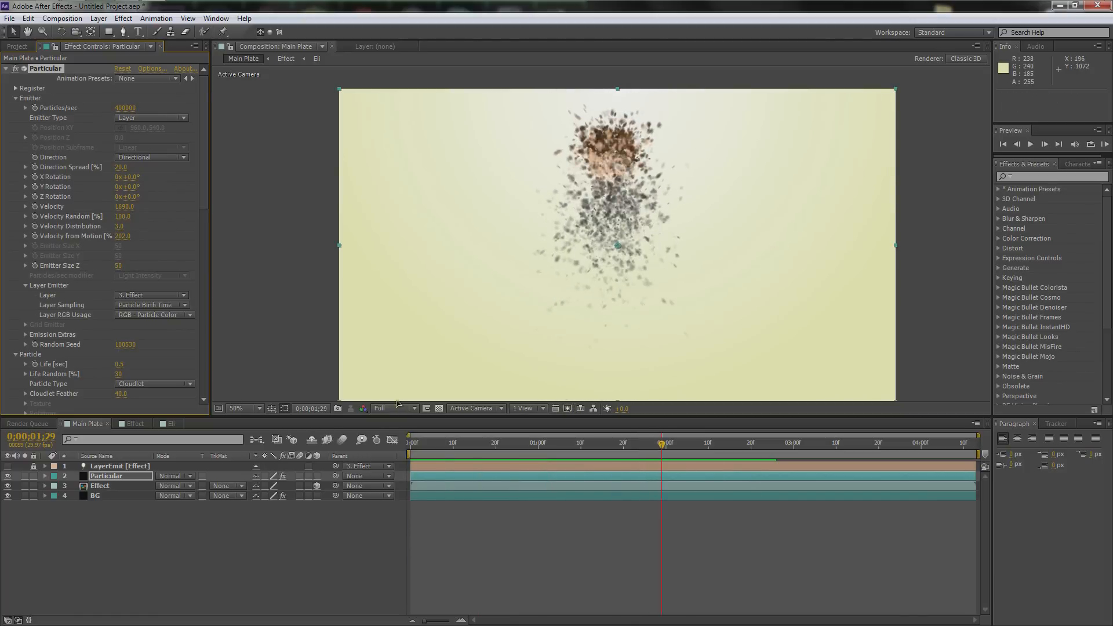
pyautogui.moveTo(509, 449); pyautogui.dragTo(492, 449)
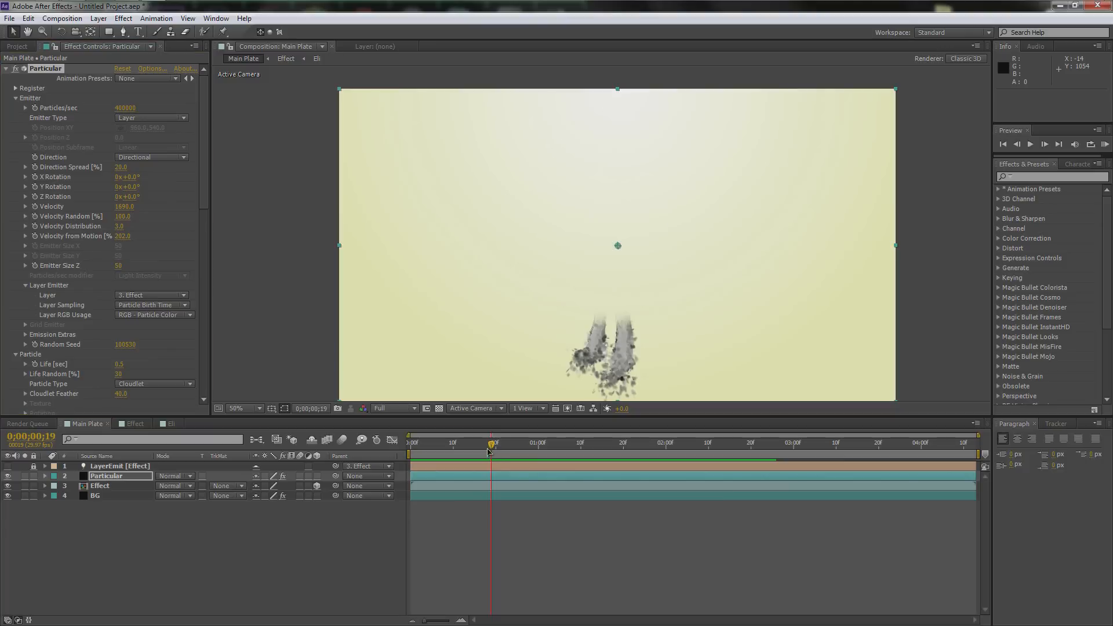
pyautogui.click(109, 487)
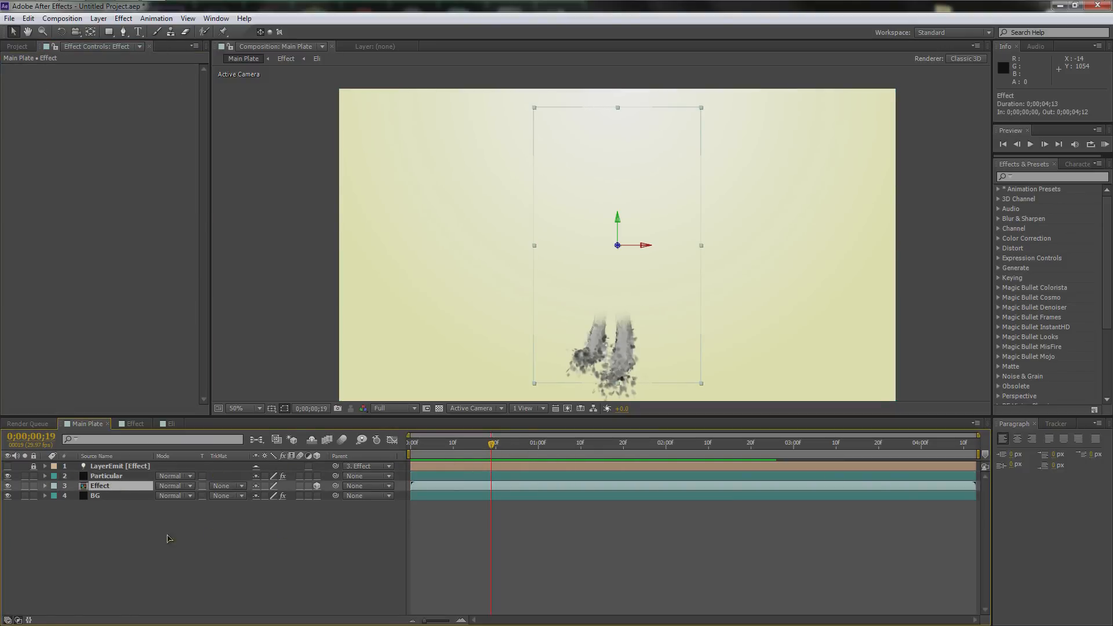
pyautogui.moveTo(502, 448); pyautogui.dragTo(410, 448)
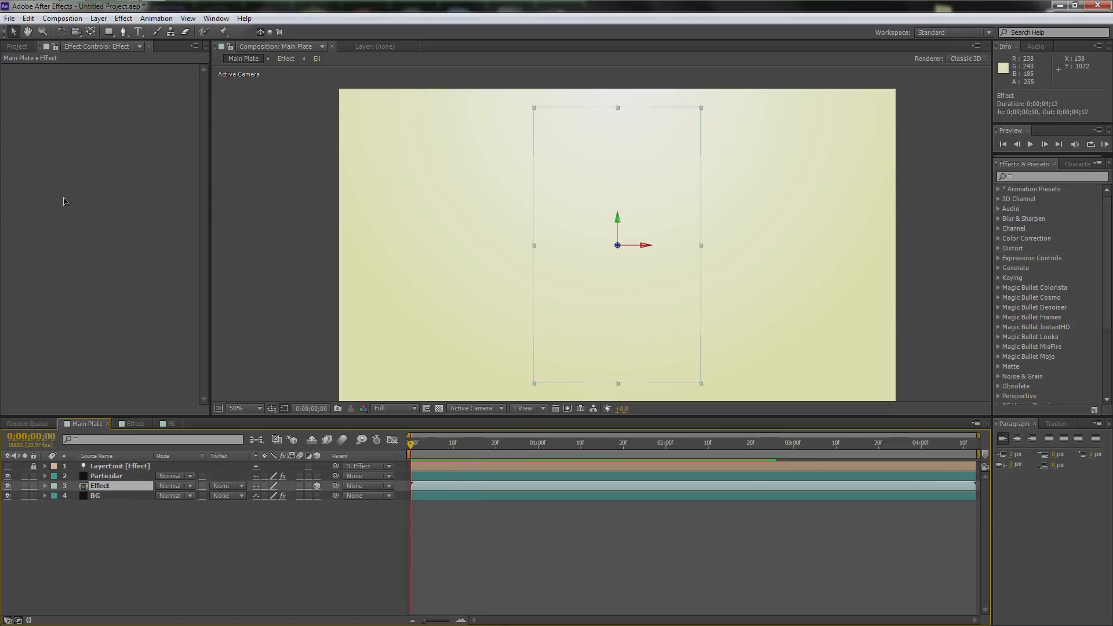
pyautogui.click(17, 46)
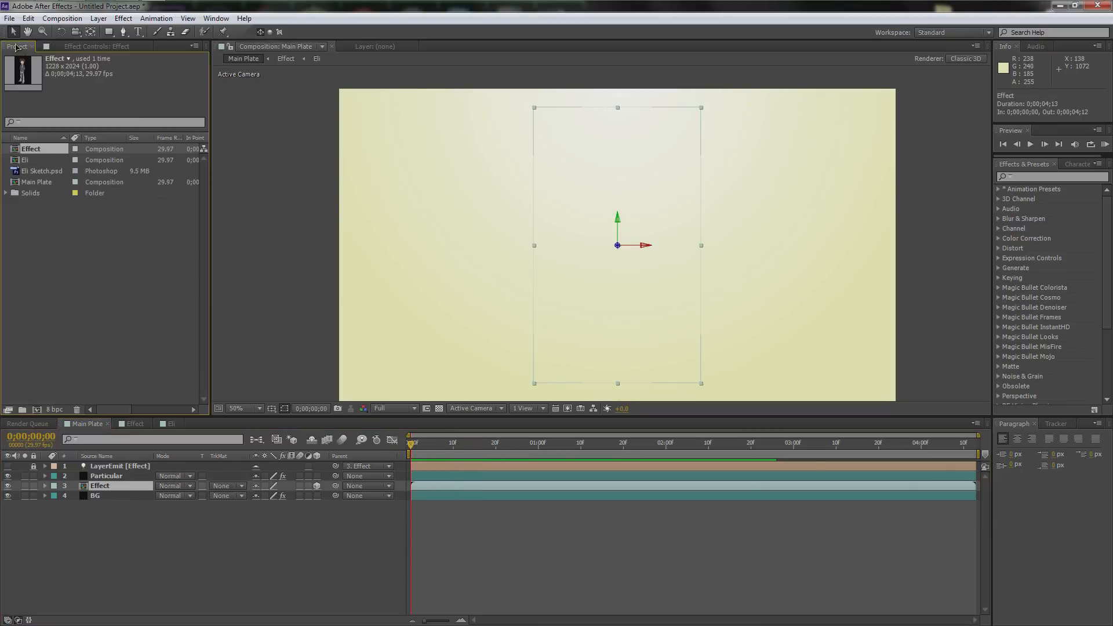
pyautogui.click(26, 161)
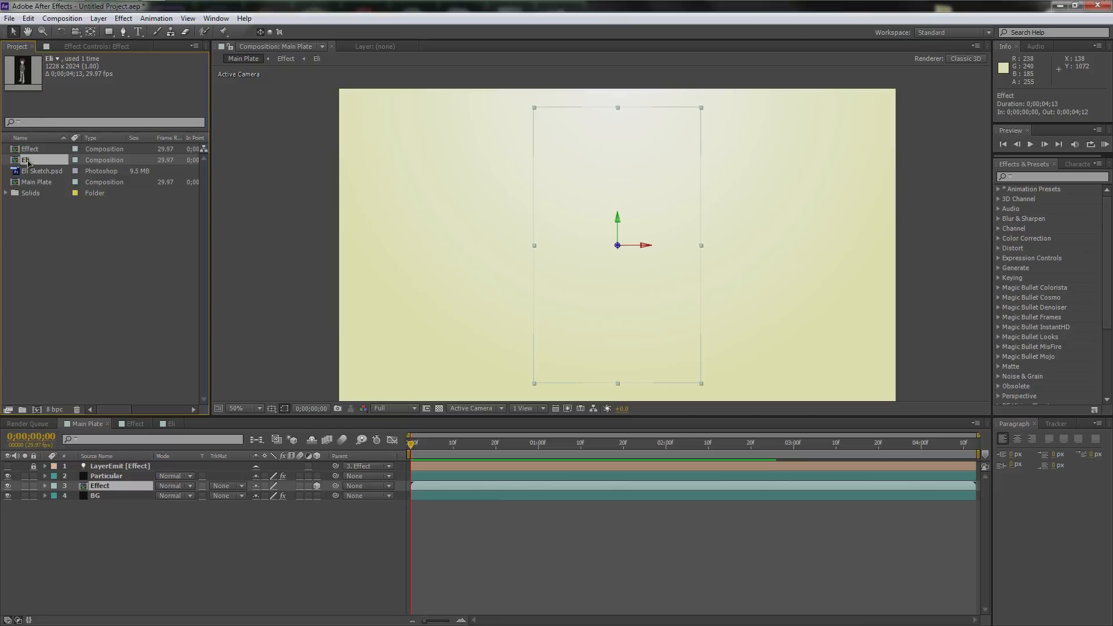
pyautogui.moveTo(27, 161); pyautogui.dragTo(113, 485)
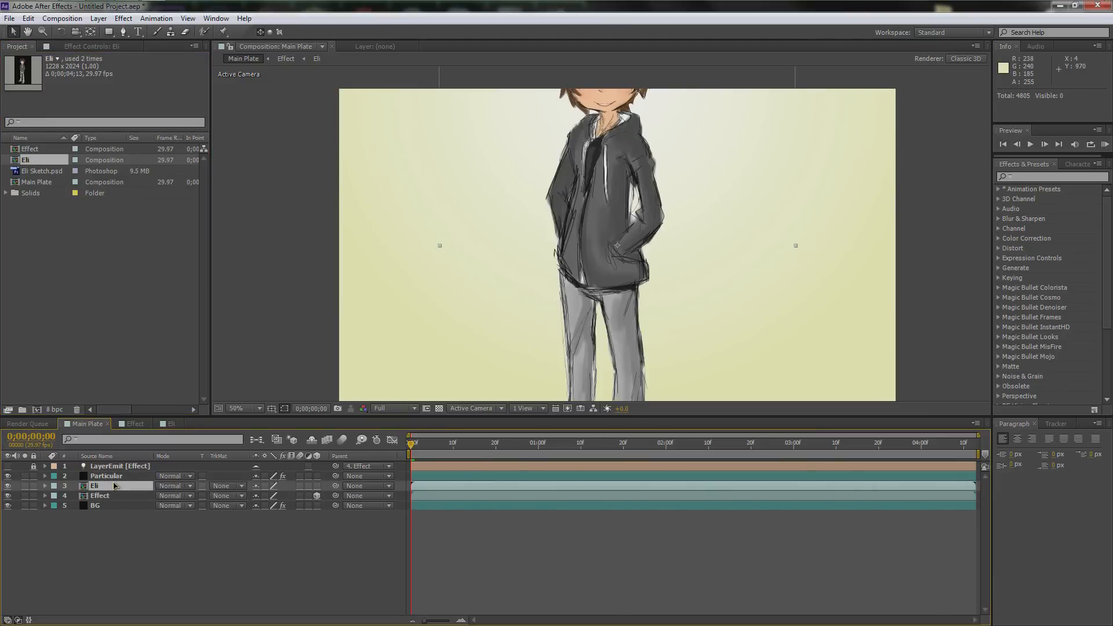
# Scale the Eli layer to 47%
pyautogui.press('s')
pyautogui.click(270, 495)
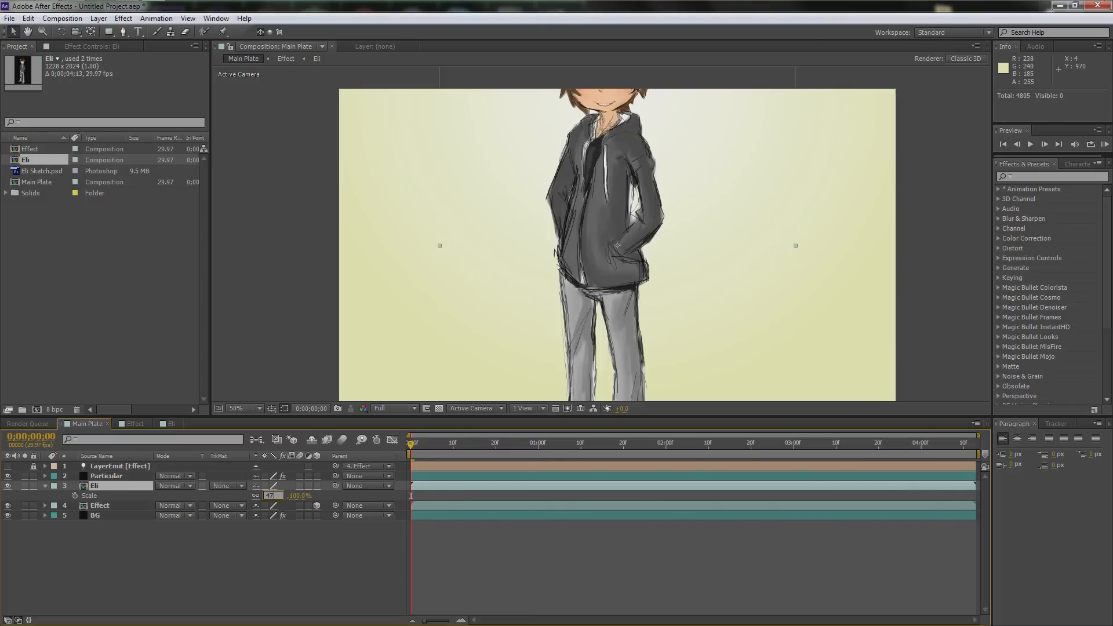
pyautogui.press('Return')
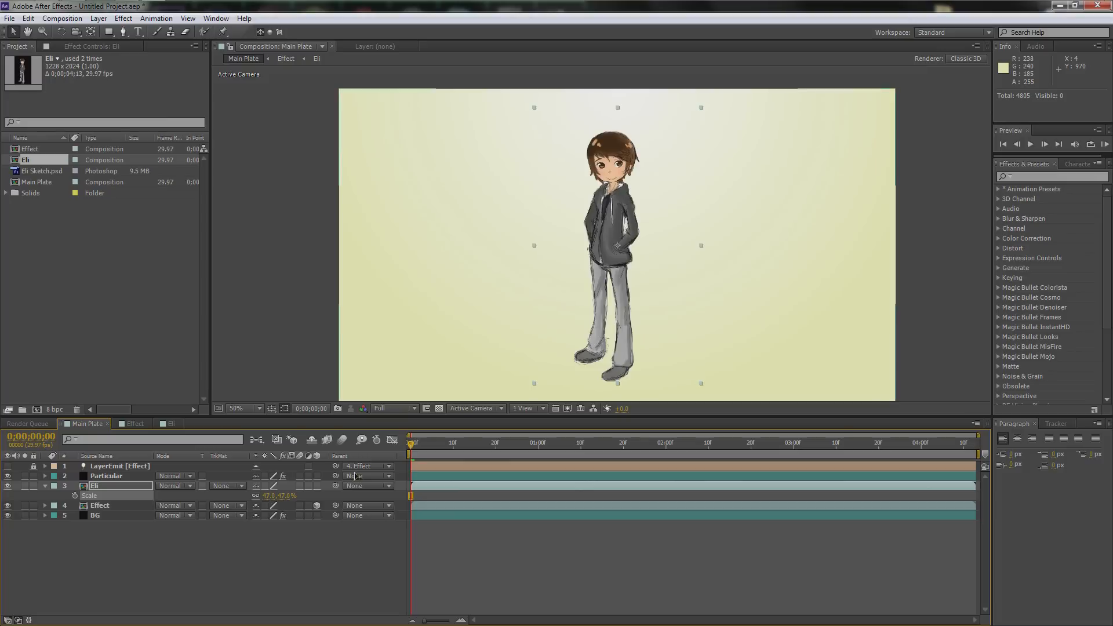
# Shift the Effect layer in time so that it starts at 0;00;00;26, checking the dissolve timing against the Eli layer
pyautogui.moveTo(413, 444); pyautogui.dragTo(438, 446)
pyautogui.moveTo(530, 444); pyautogui.dragTo(665, 445)
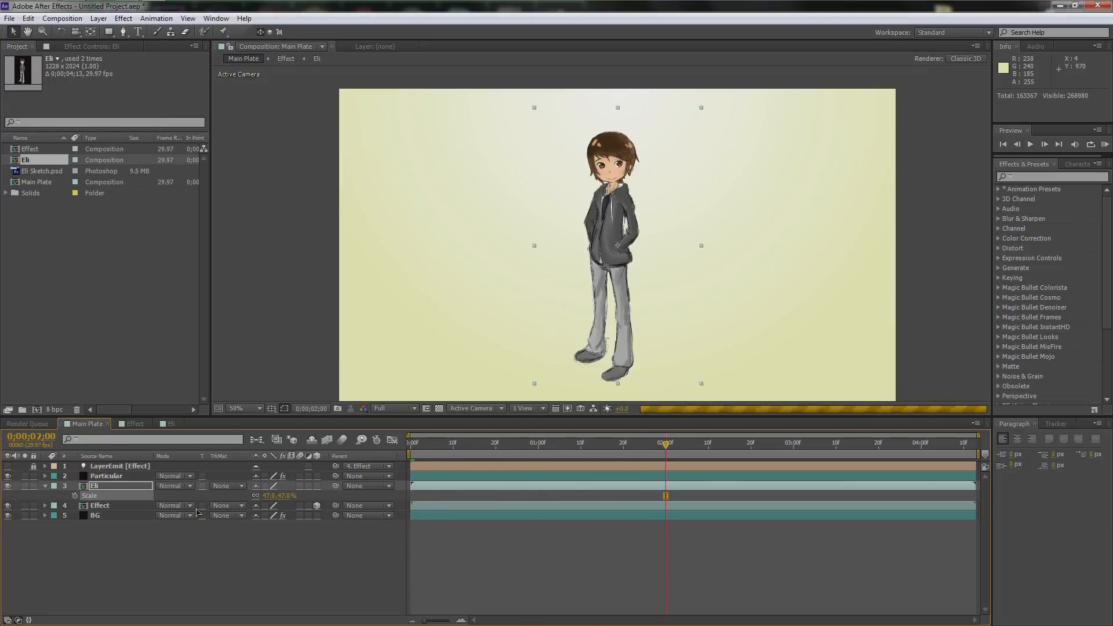
pyautogui.click(114, 508)
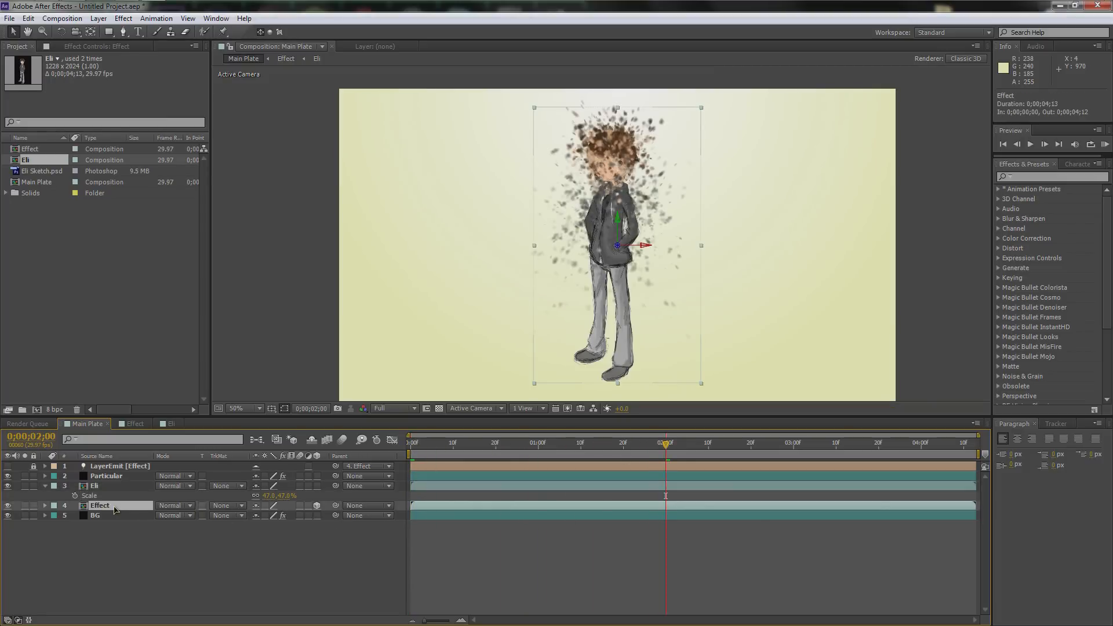
pyautogui.moveTo(433, 509); pyautogui.dragTo(688, 515)
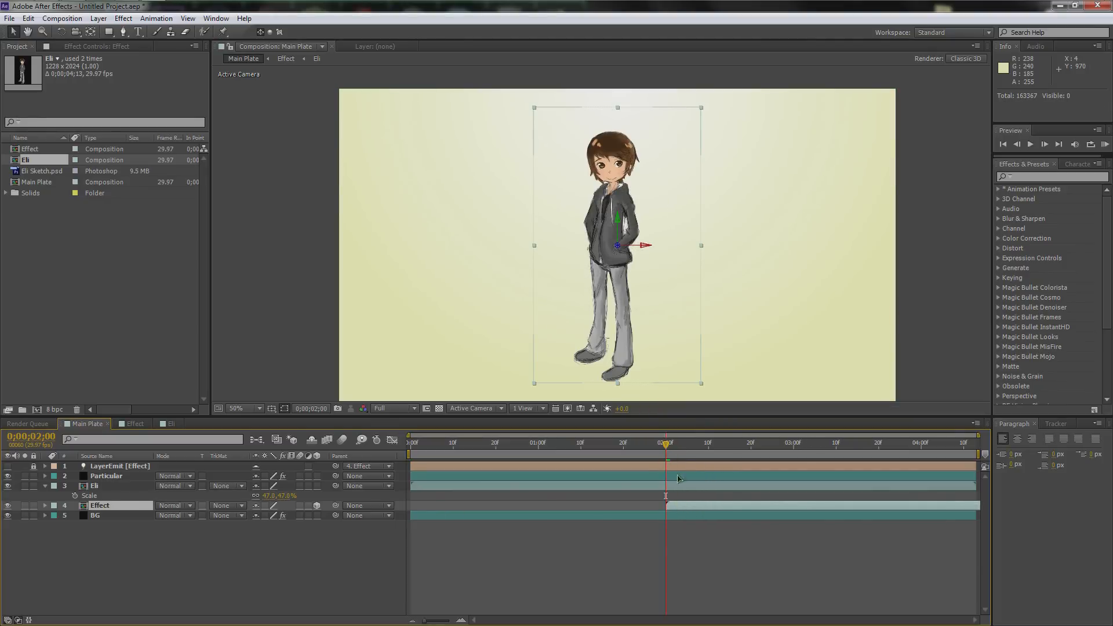
pyautogui.moveTo(691, 509); pyautogui.dragTo(531, 508)
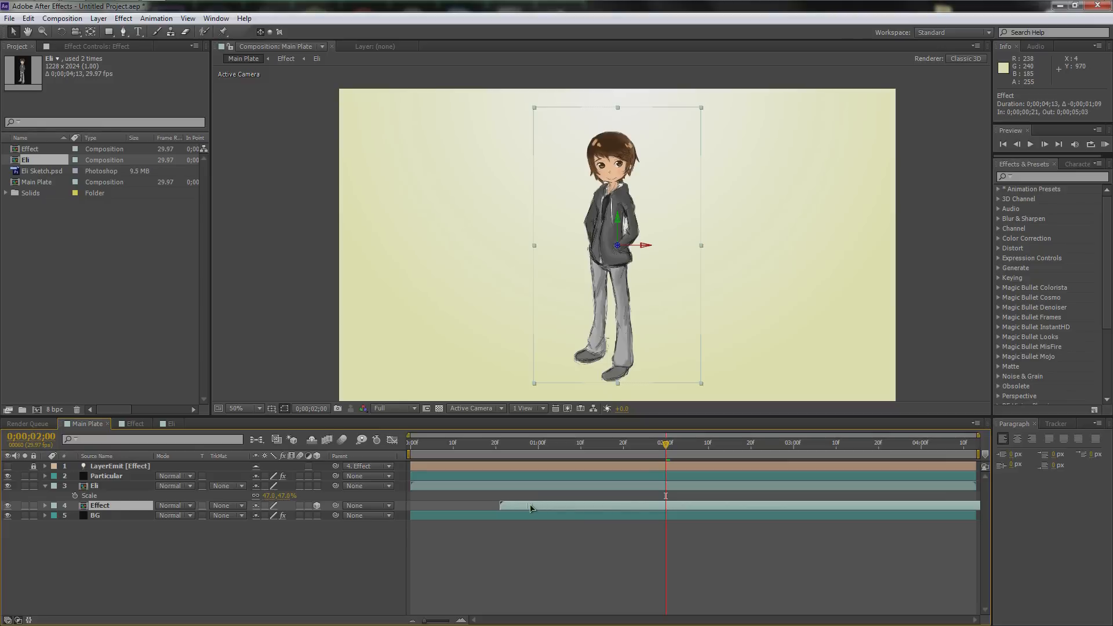
pyautogui.click(655, 444)
pyautogui.moveTo(504, 446)
pyautogui.mouseDown()
pyautogui.moveTo(412, 446)
pyautogui.moveTo(483, 446)
pyautogui.mouseUp()
pyautogui.moveTo(512, 501); pyautogui.dragTo(538, 506)
pyautogui.click(514, 447)
pyautogui.moveTo(515, 448)
pyautogui.mouseDown()
pyautogui.moveTo(636, 454)
pyautogui.moveTo(521, 453)
pyautogui.mouseUp()
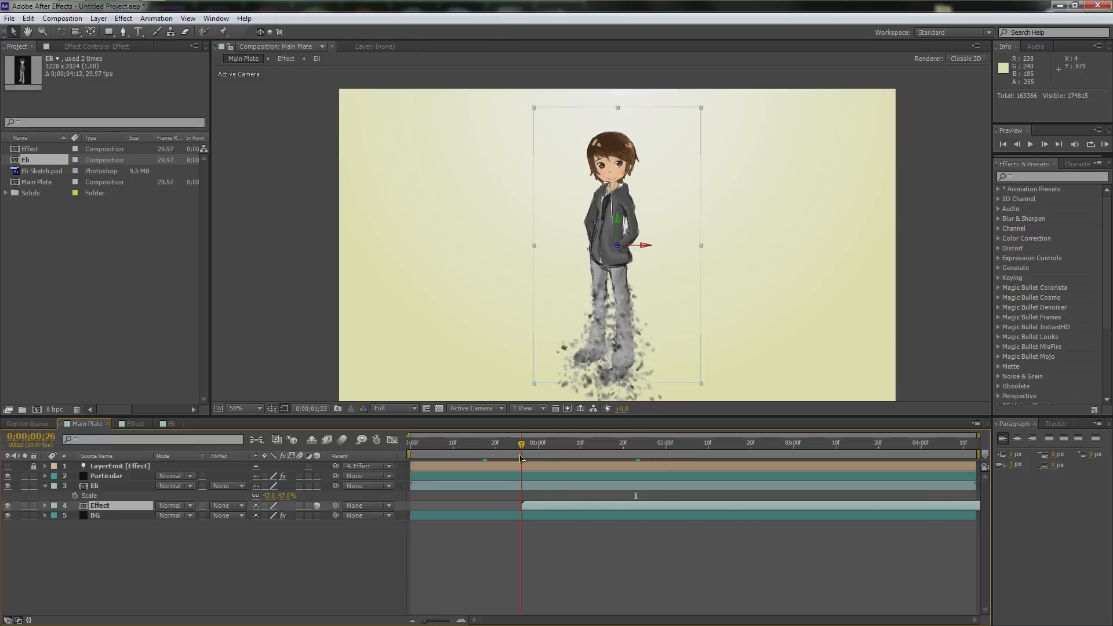
# Draw a closed four-point mask on the Eli layer with the Pen tool, entirely below the composition frame and the character's feet
pyautogui.press('h')
pyautogui.moveTo(655, 313); pyautogui.dragTo(640, 300)
pyautogui.press('v')
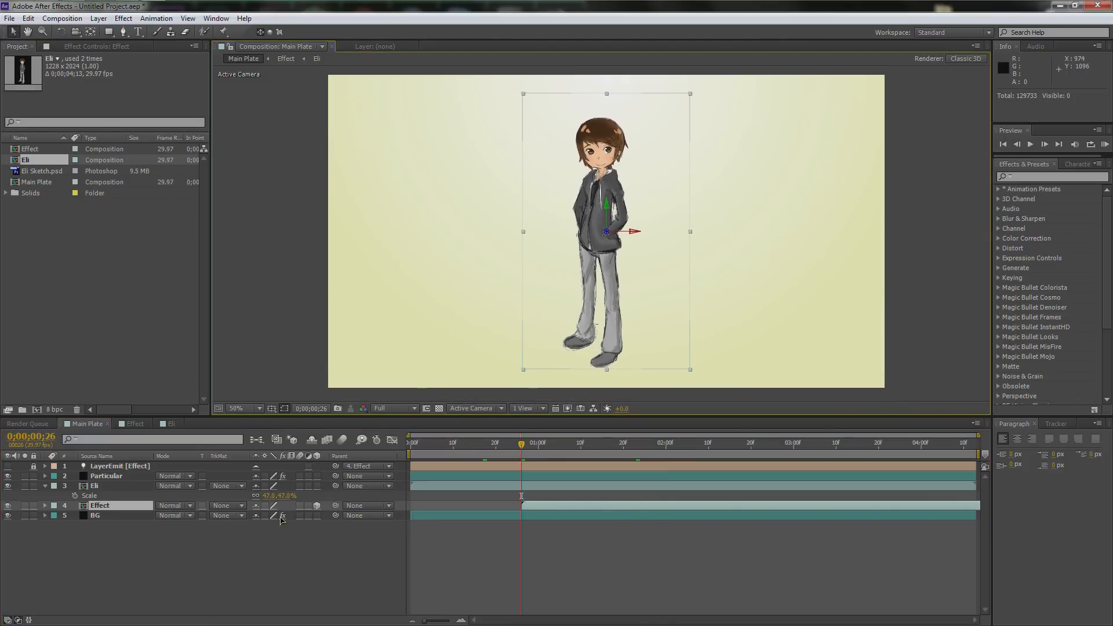
pyautogui.click(97, 485)
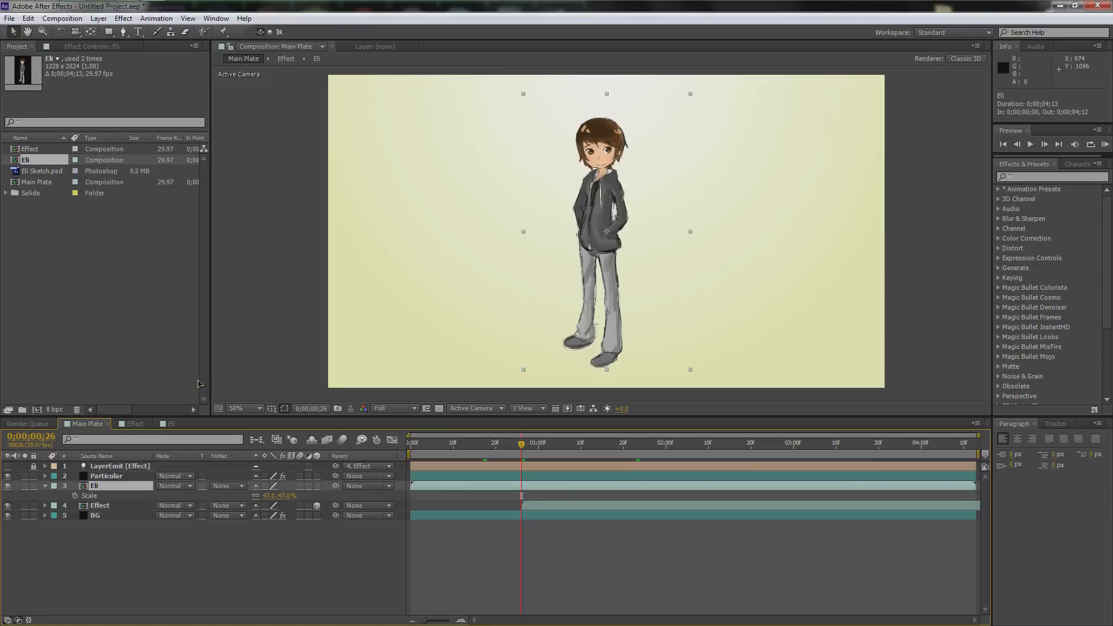
pyautogui.press('g')
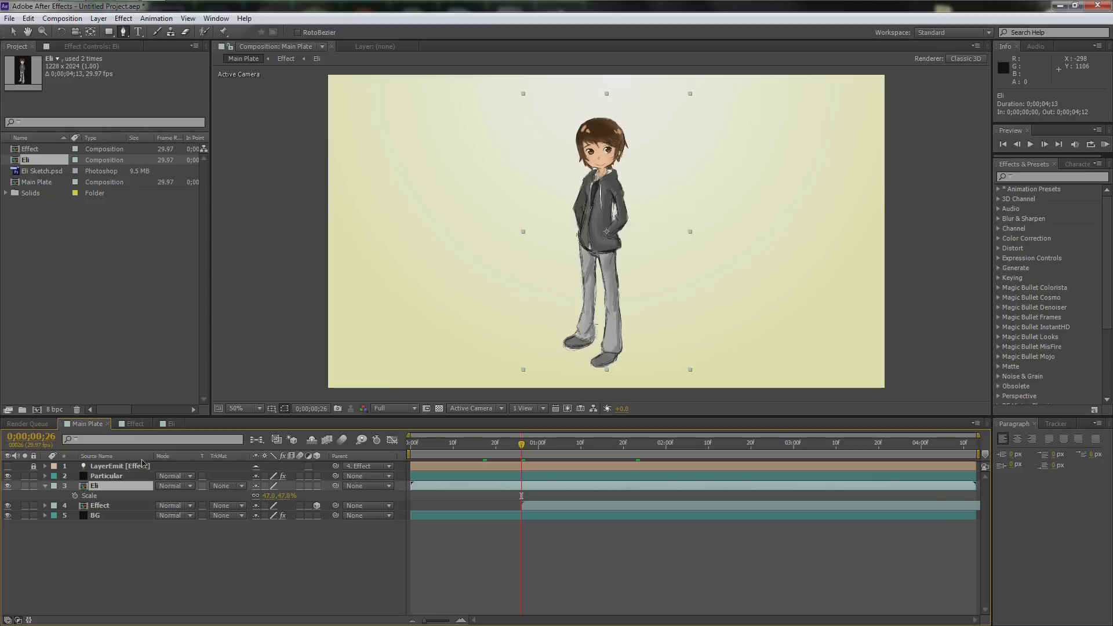
pyautogui.press(',')
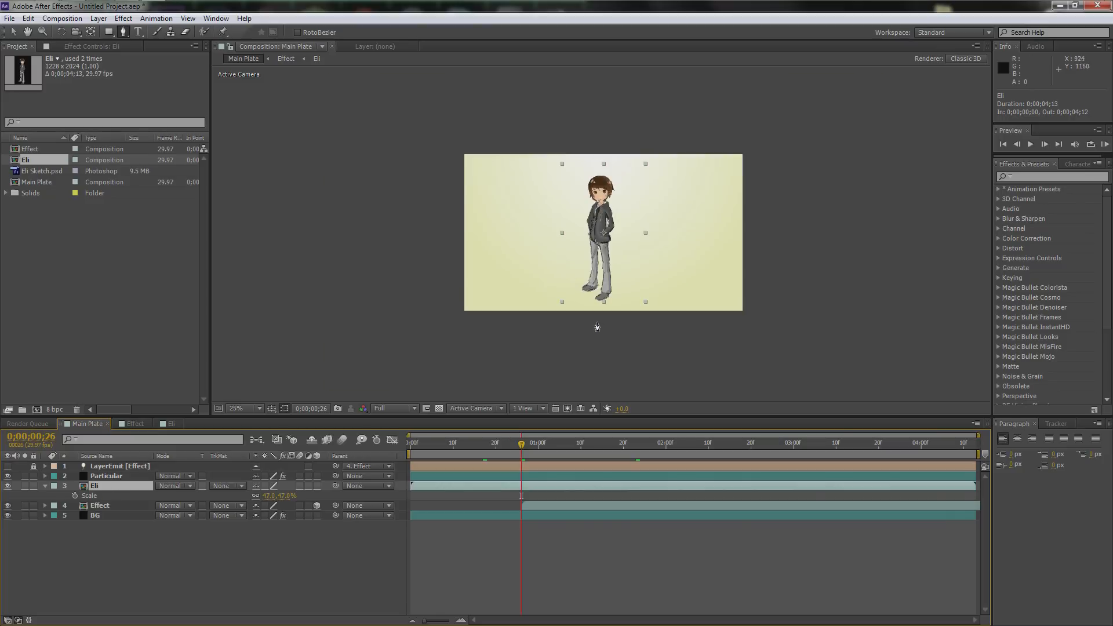
pyautogui.click(563, 336)
pyautogui.click(655, 336)
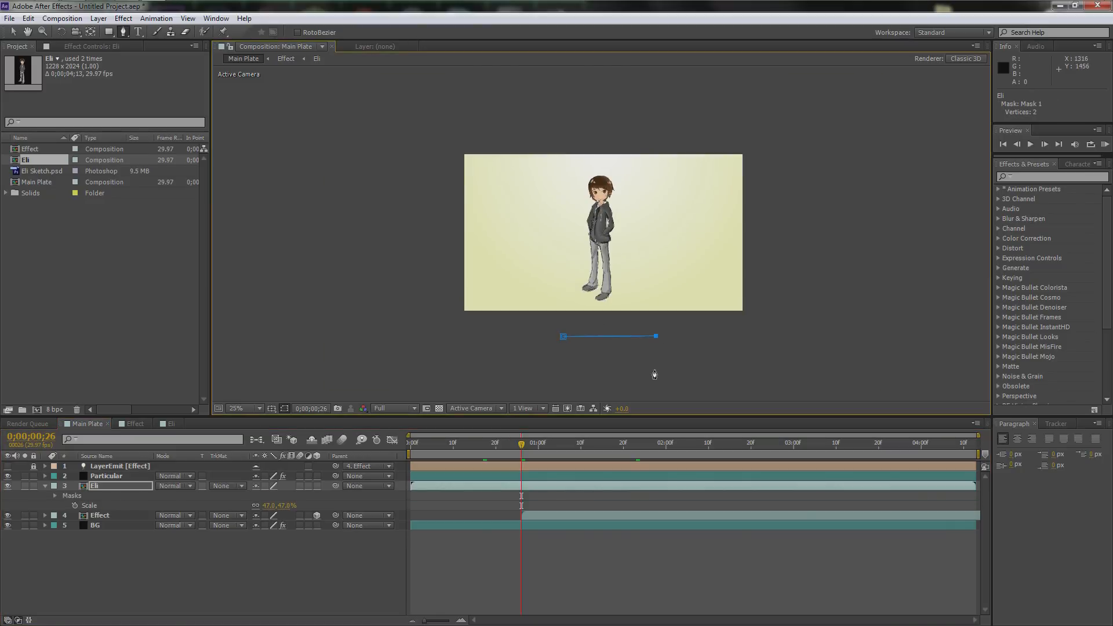
pyautogui.click(553, 376)
pyautogui.click(563, 336)
# Reveal the Eli layer's mask properties and set the Mask Feather to 50 pixels
pyautogui.click(100, 486)
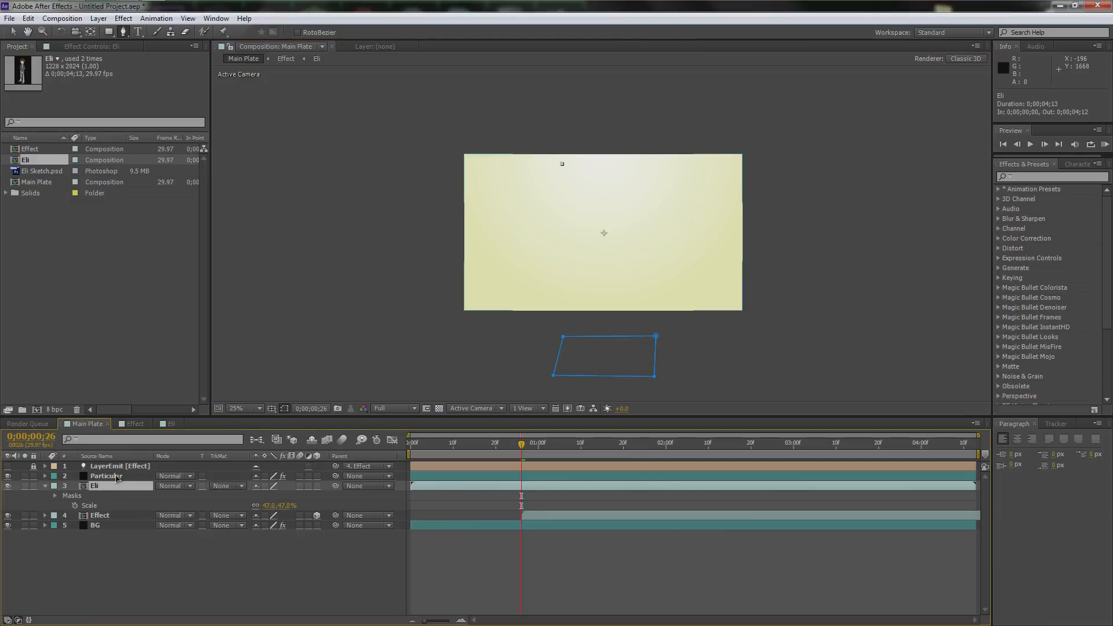
pyautogui.press('m')
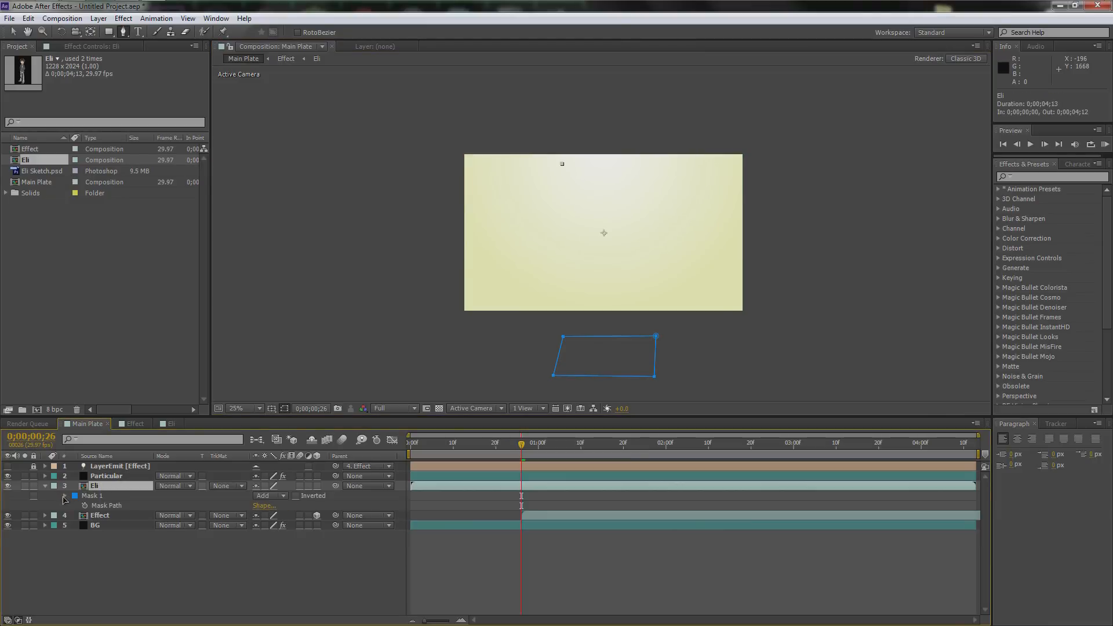
pyautogui.click(65, 497)
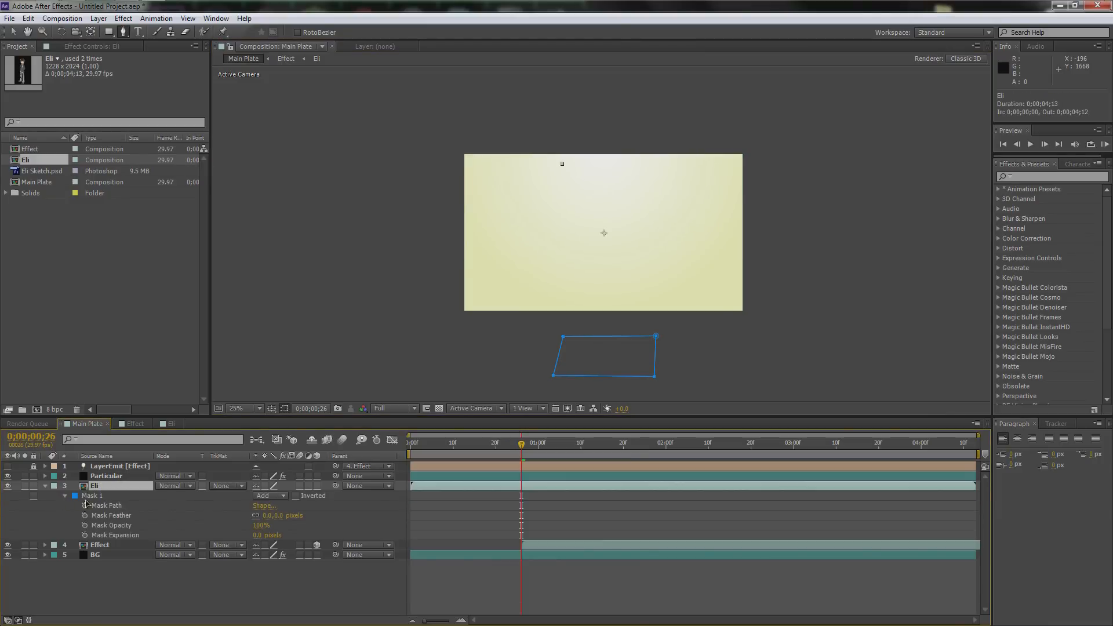
pyautogui.click(109, 507)
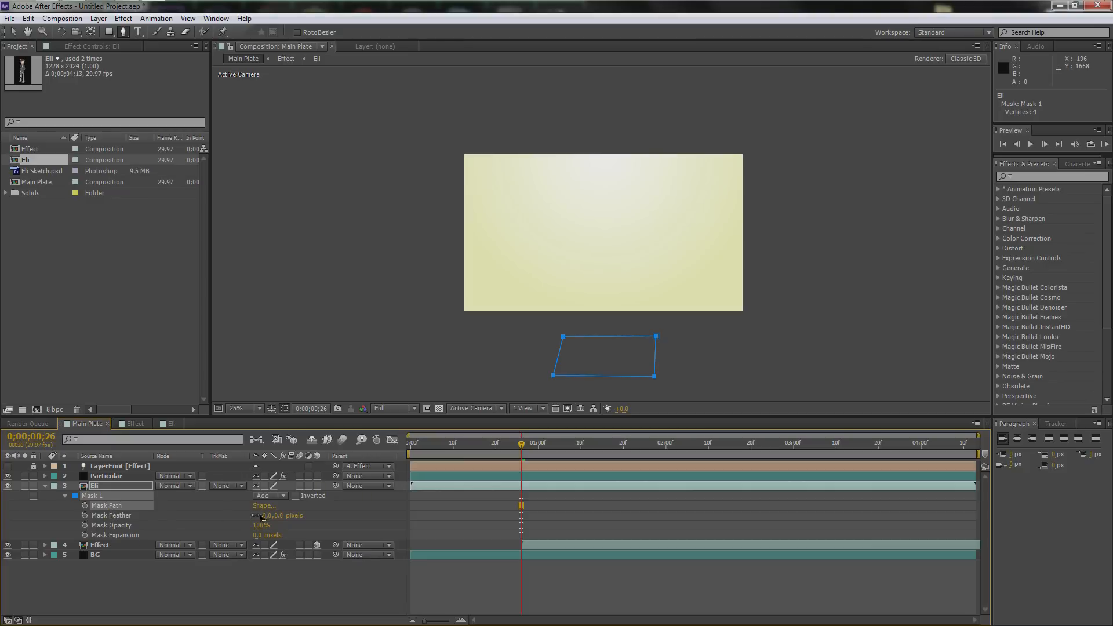
pyautogui.moveTo(268, 516); pyautogui.dragTo(281, 515)
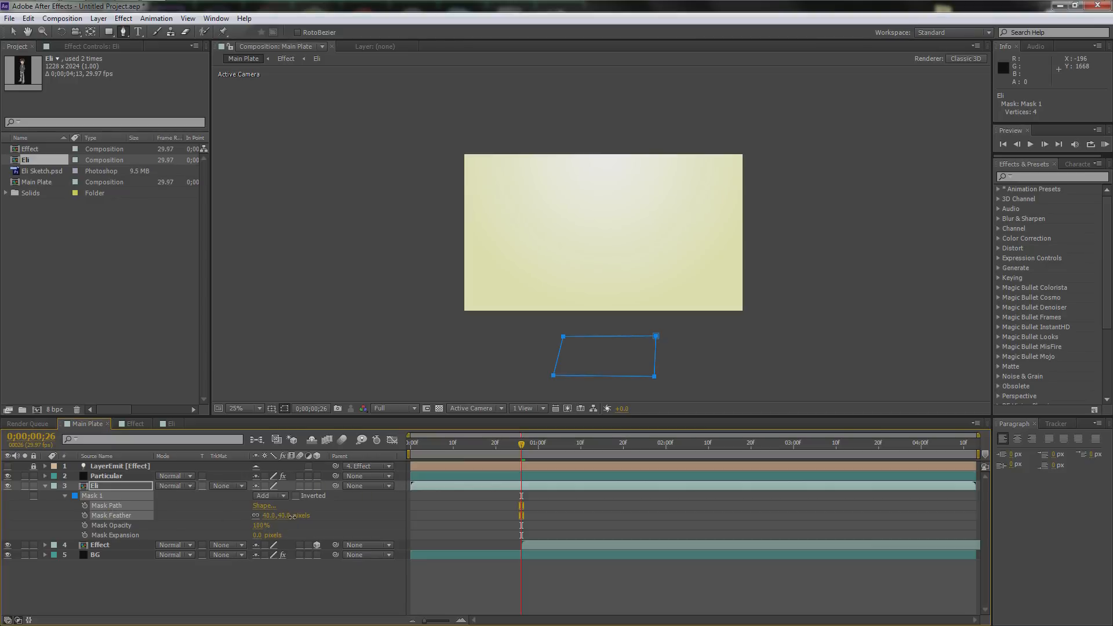
pyautogui.click(270, 515)
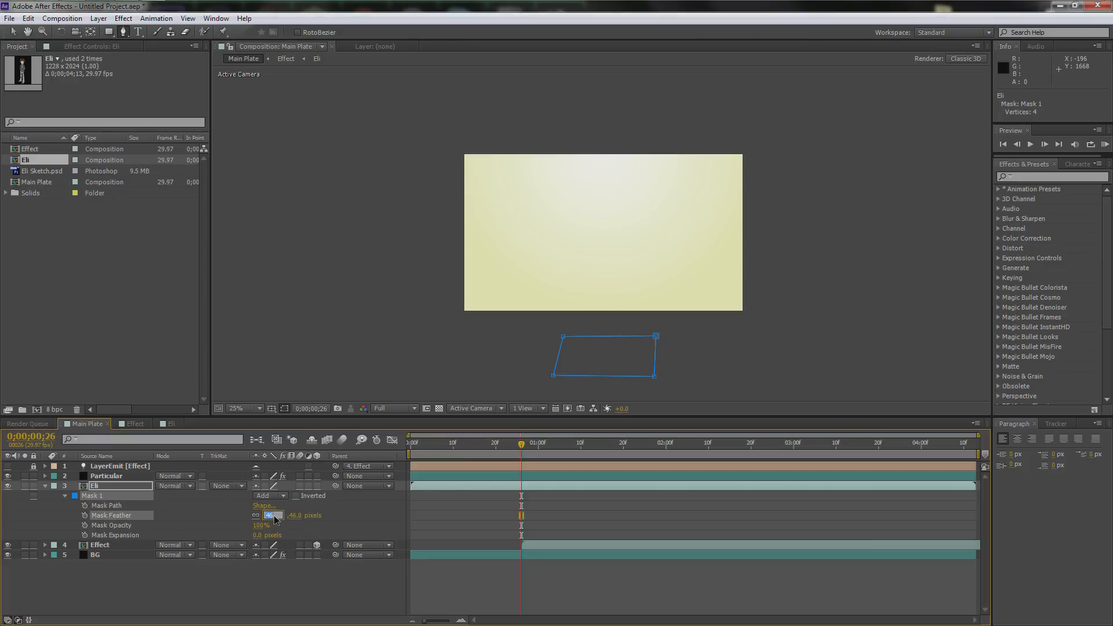
pyautogui.write('50')
pyautogui.press('Return')
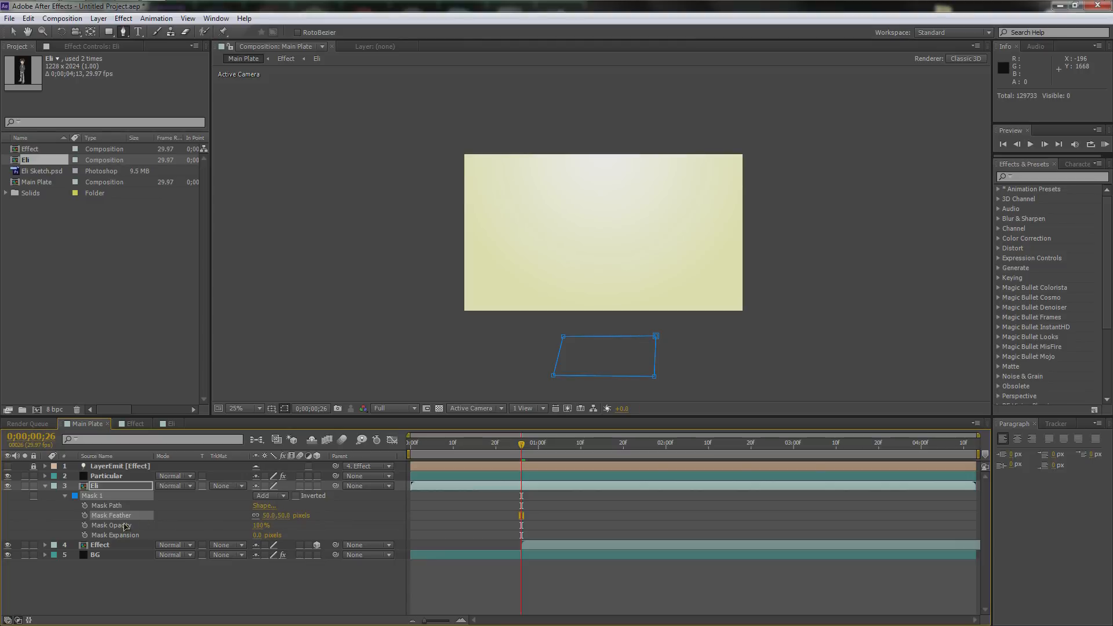
# Invert the Eli layer's mask and set a Mask Path keyframe at 0;00;00;26
pyautogui.click(114, 507)
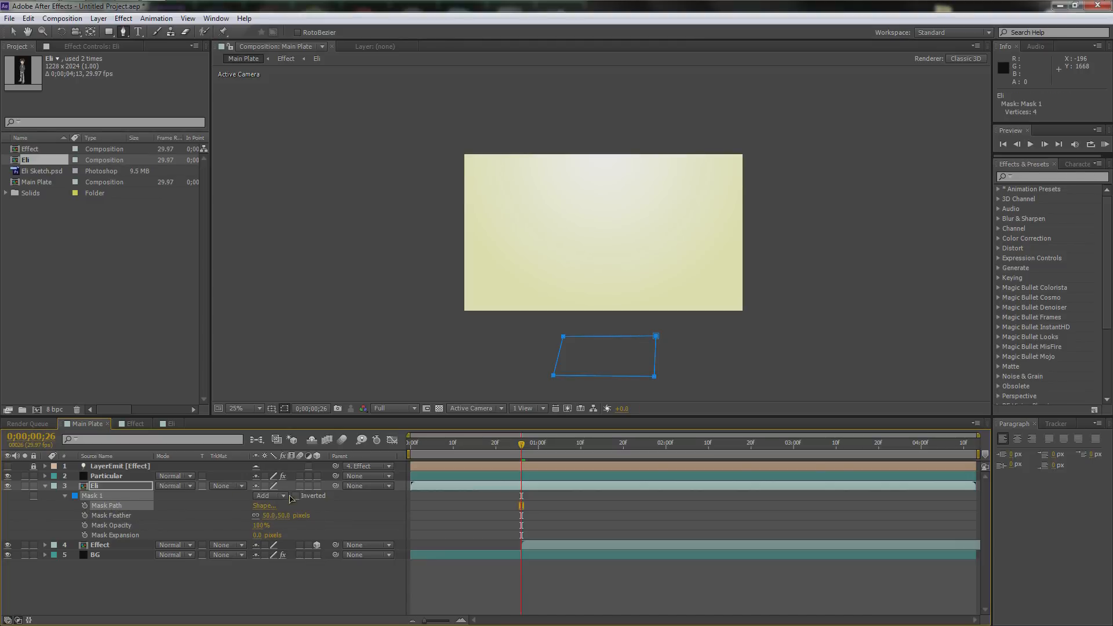
pyautogui.click(296, 496)
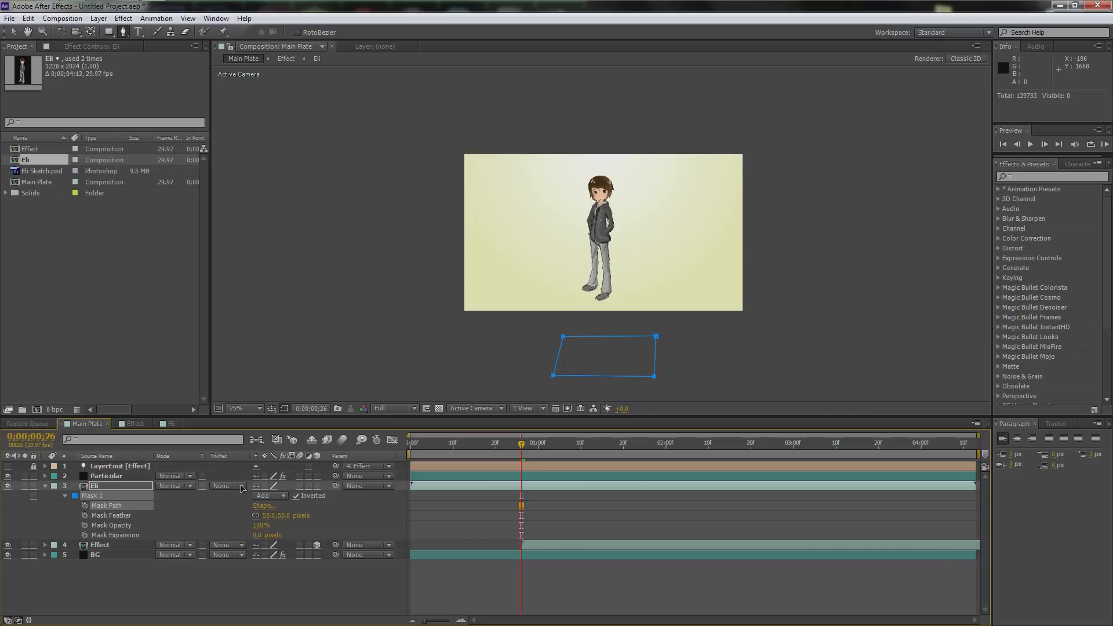
pyautogui.click(85, 505)
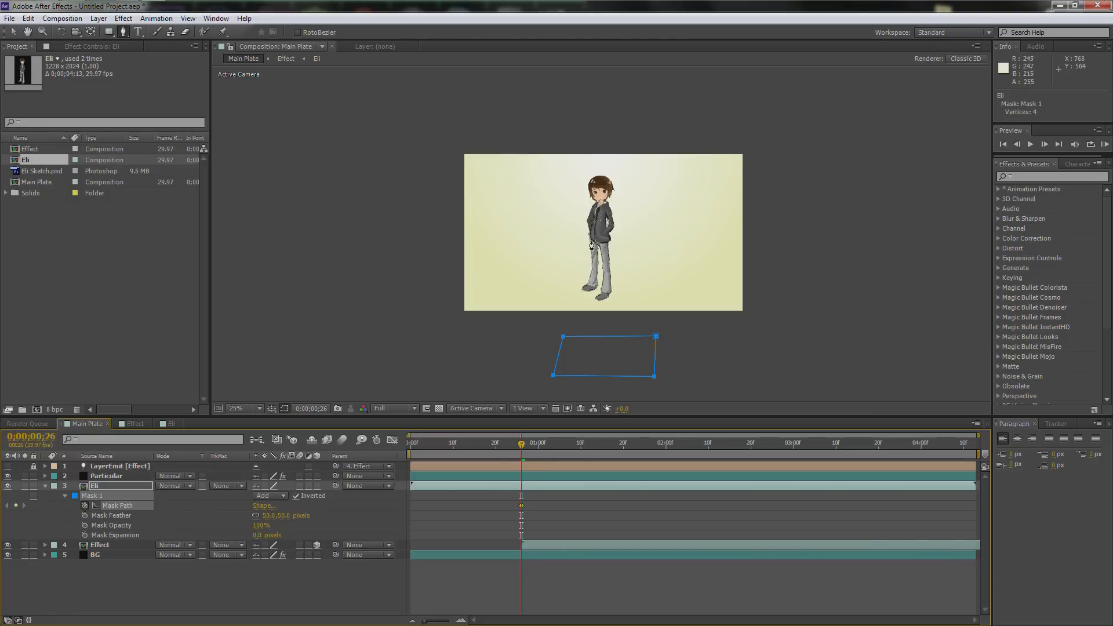
# Raise the mask's two upper points at 0;00;00;26 so its upper edge lies just below the composition frame
pyautogui.scroll(2, 590, 246)
pyautogui.press('space')
pyautogui.moveTo(611, 285); pyautogui.dragTo(570, 228)
pyautogui.click(15, 31)
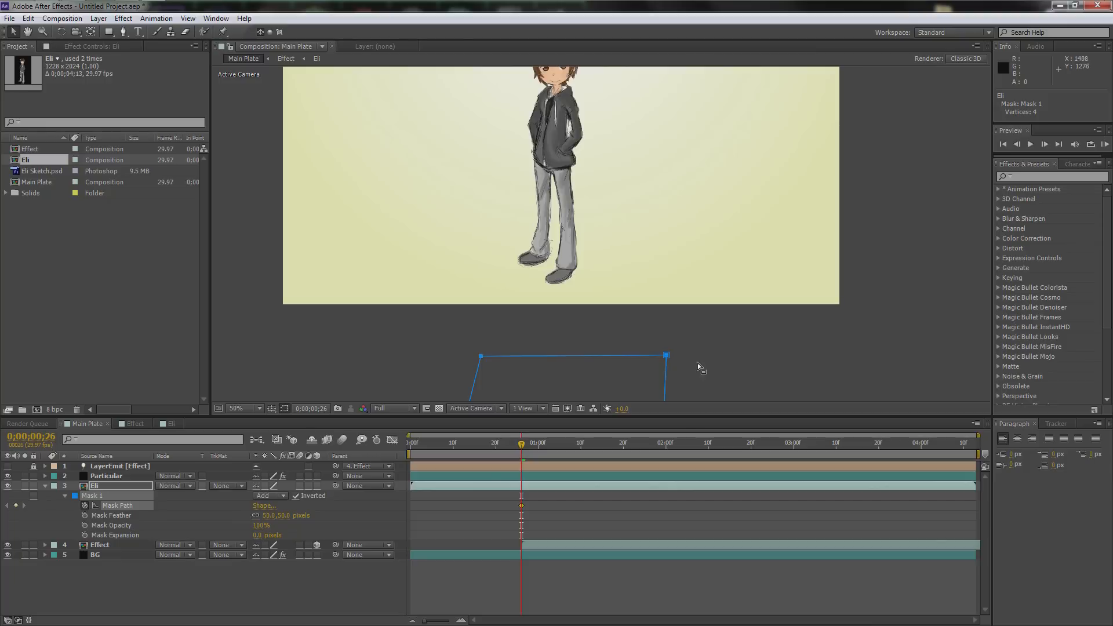
pyautogui.click(732, 361)
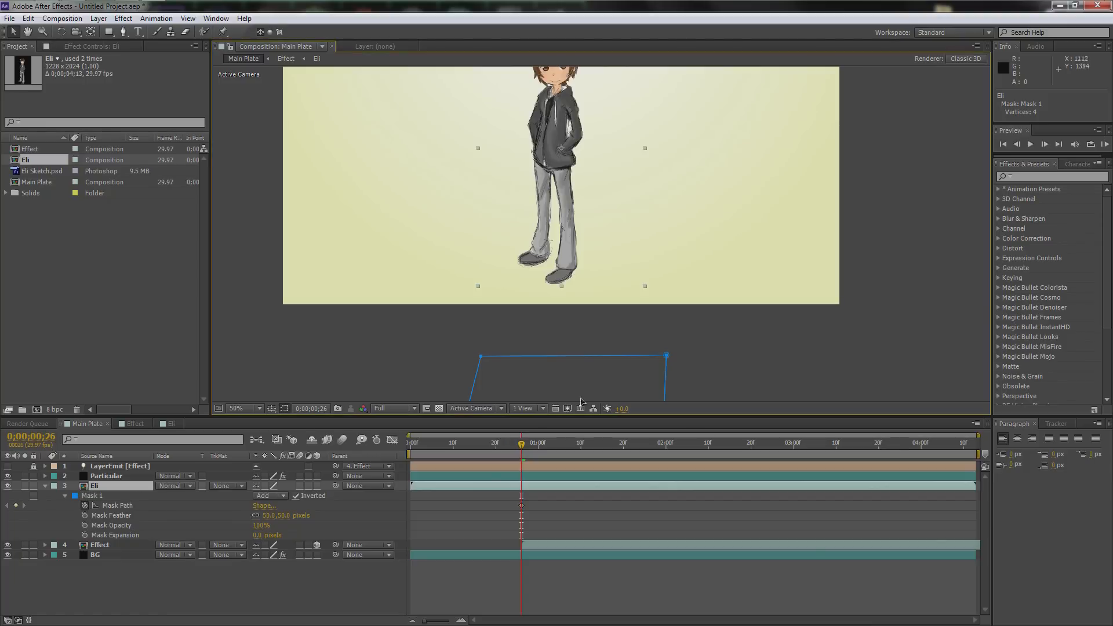
pyautogui.moveTo(481, 356); pyautogui.dragTo(460, 314)
pyautogui.moveTo(666, 358); pyautogui.dragTo(665, 313)
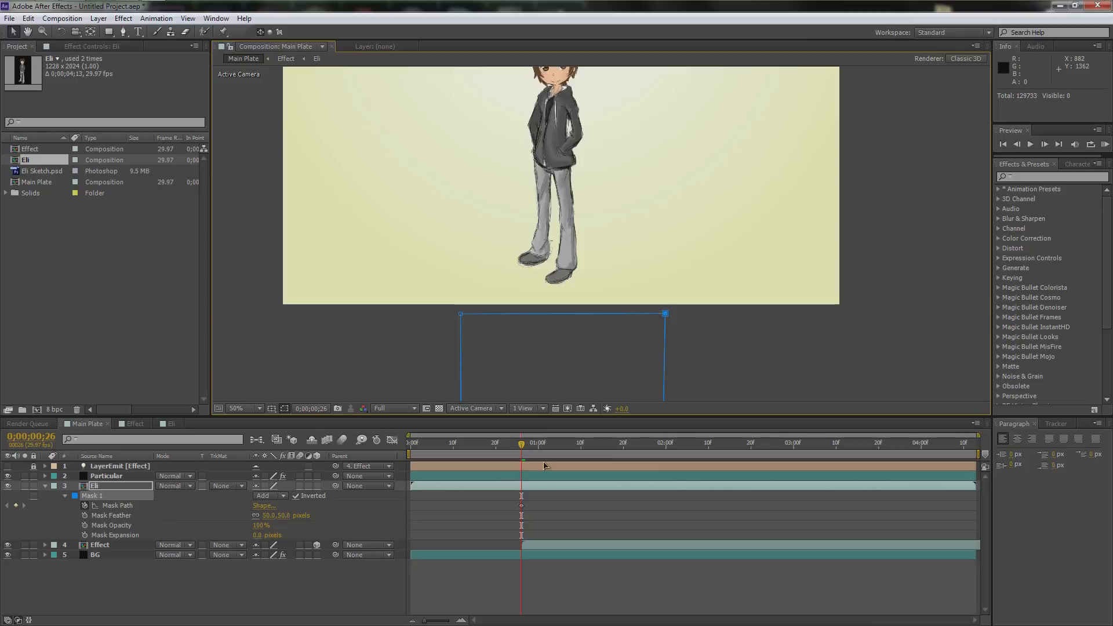
# Keyframe the mask at 0;00;01;11 by raising its two upper points to the level of the character's shoes
pyautogui.moveTo(522, 447); pyautogui.dragTo(586, 446)
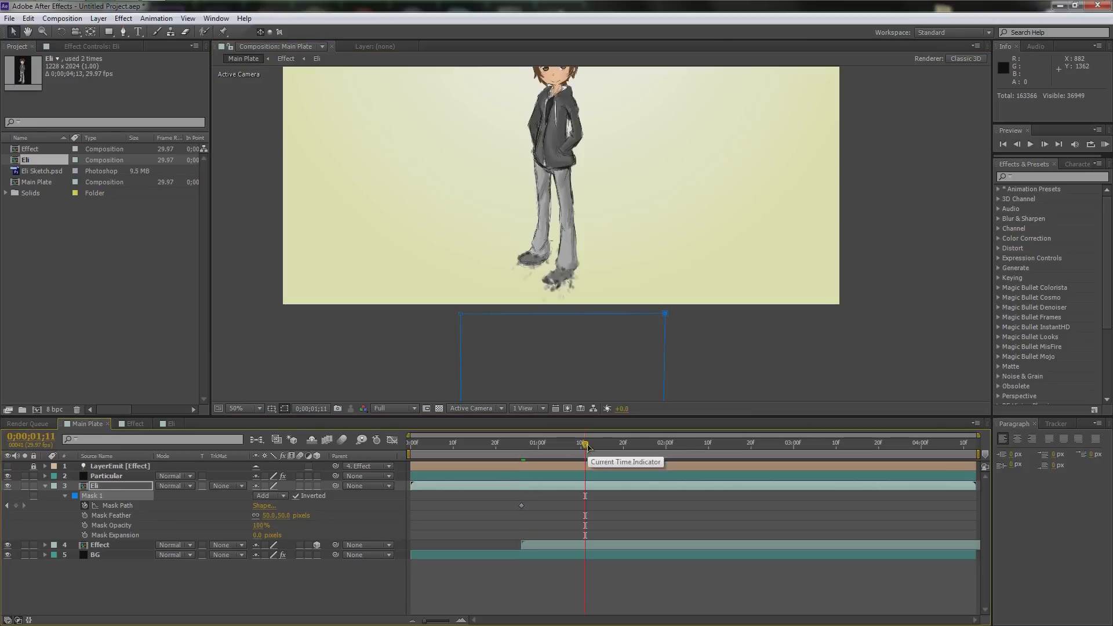
pyautogui.moveTo(667, 319); pyautogui.dragTo(661, 271)
pyautogui.moveTo(464, 315); pyautogui.dragTo(460, 268)
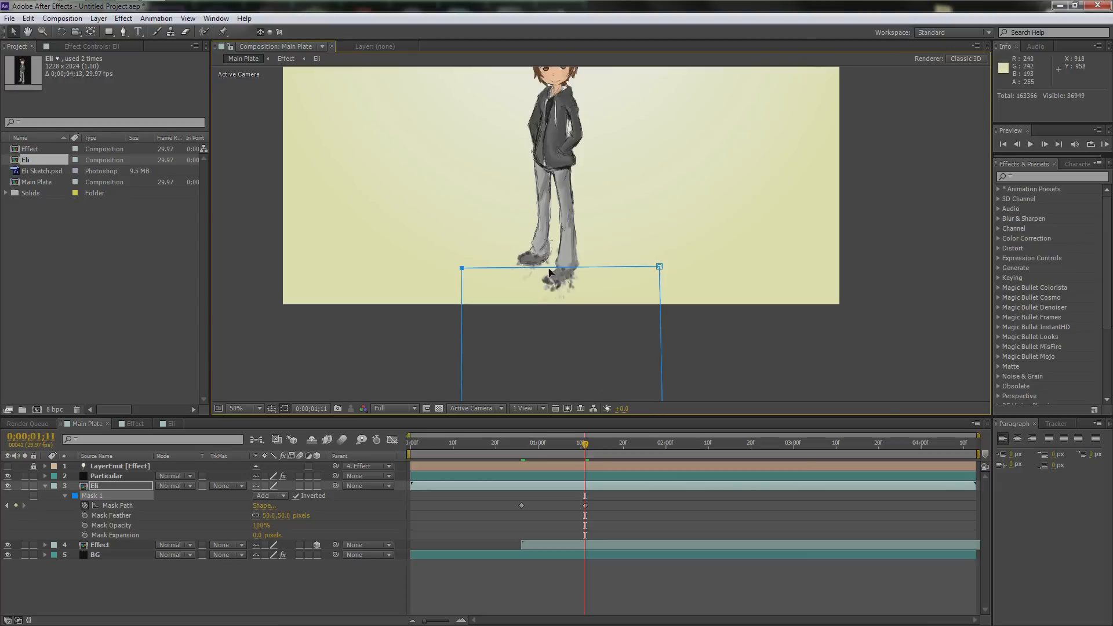
# Keyframe the mask at 0;00;01;20 by raising its two upper points to the level of the character's lower legs
pyautogui.moveTo(590, 447); pyautogui.dragTo(623, 445)
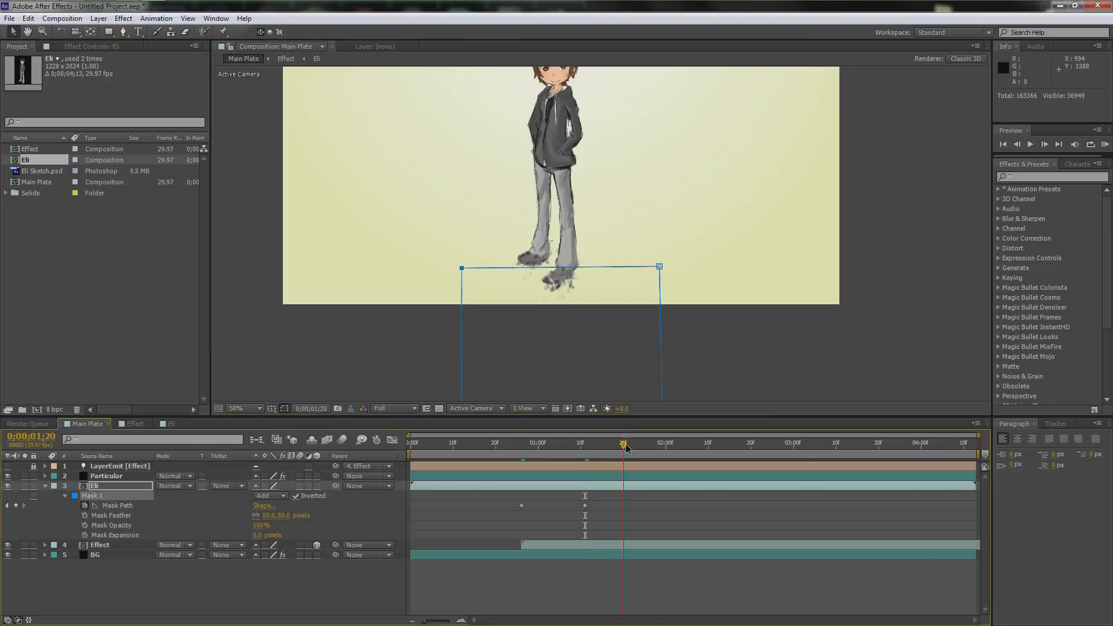
pyautogui.moveTo(659, 266); pyautogui.dragTo(656, 234)
pyautogui.moveTo(461, 267); pyautogui.dragTo(458, 242)
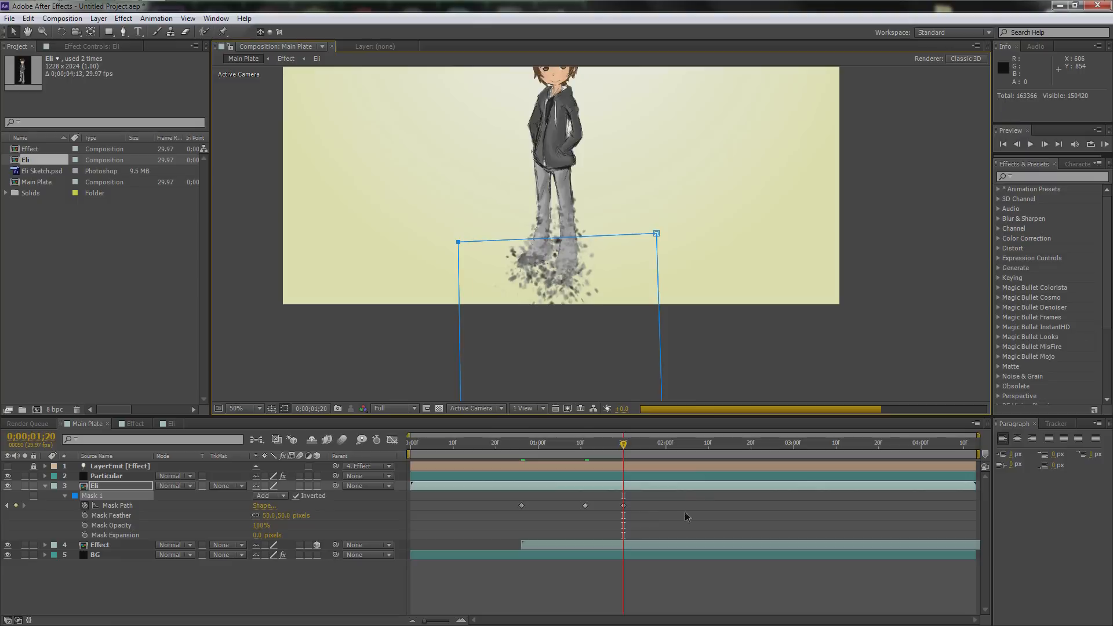
# Keyframe the mask at 0;00;02;10 by raising its two upper points to the level of the character's chest
pyautogui.moveTo(627, 444); pyautogui.dragTo(712, 444)
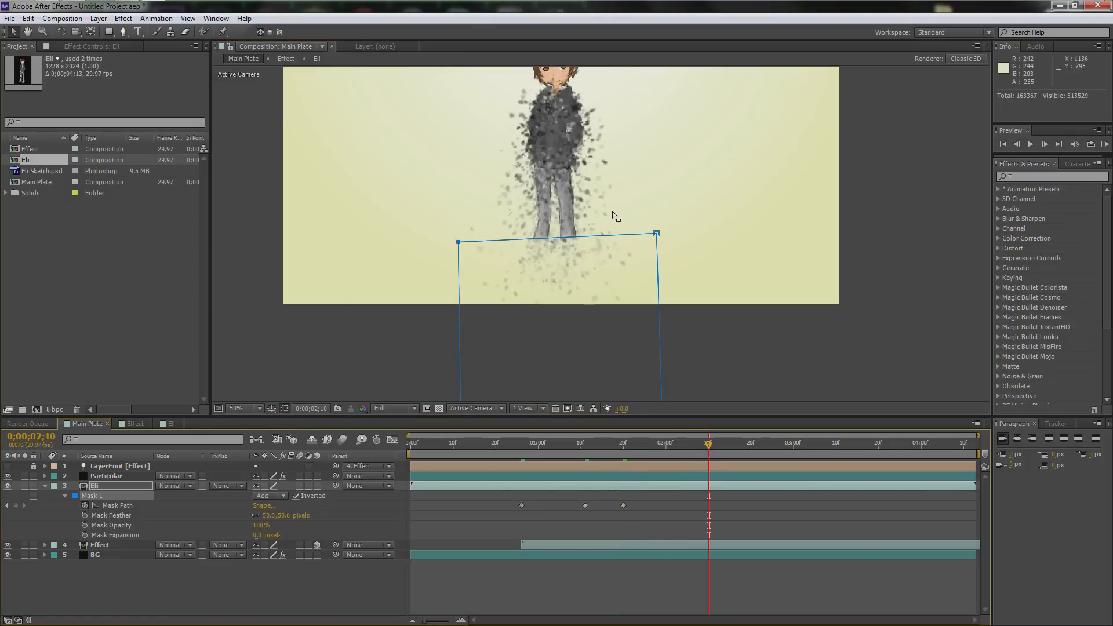
pyautogui.moveTo(564, 241); pyautogui.dragTo(565, 286)
pyautogui.moveTo(458, 287); pyautogui.dragTo(458, 145)
pyautogui.moveTo(656, 279); pyautogui.dragTo(654, 170)
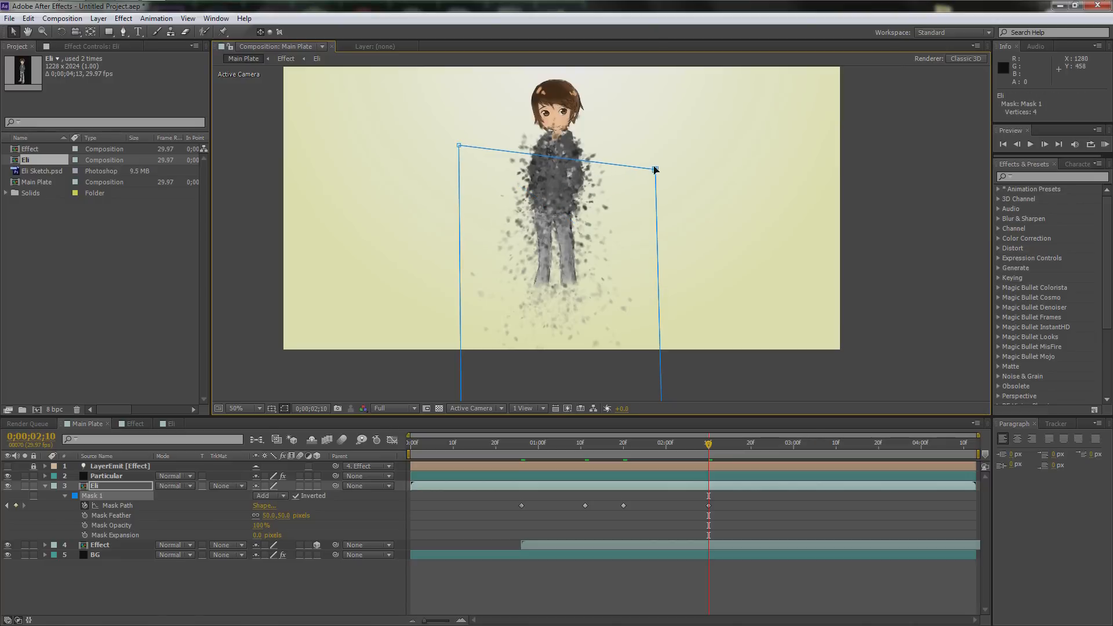
pyautogui.moveTo(459, 146); pyautogui.dragTo(458, 160)
# Keyframe the mask at 0;00;03;00 by raising its two upper points just above the composition frame
pyautogui.moveTo(708, 444); pyautogui.dragTo(792, 444)
pyautogui.moveTo(603, 160); pyautogui.dragTo(637, 132)
pyautogui.moveTo(448, 228); pyautogui.dragTo(443, 135)
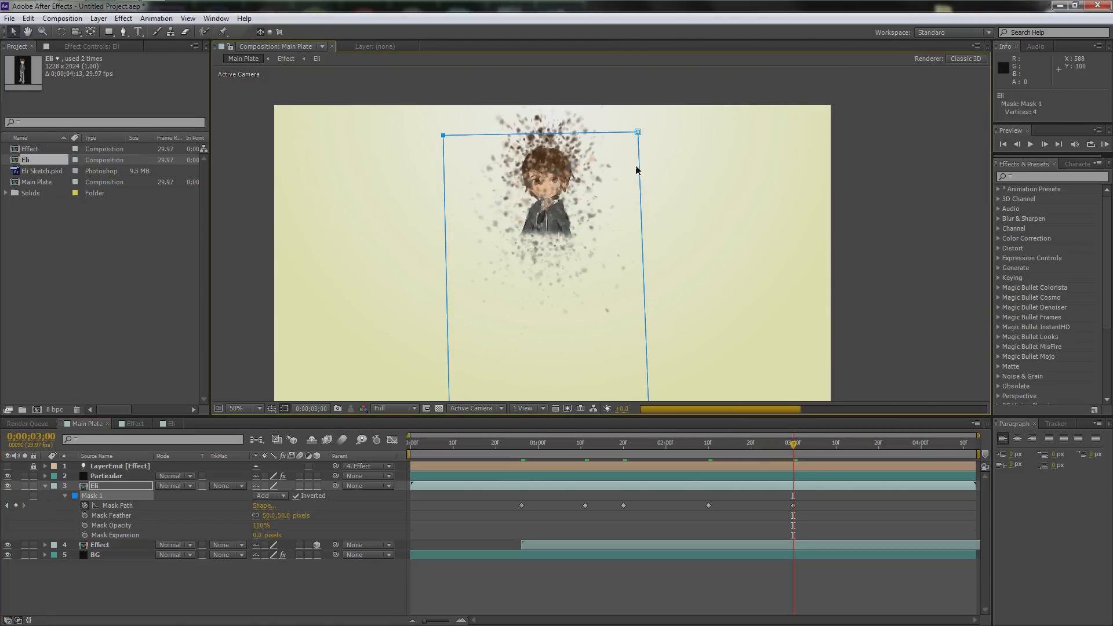
pyautogui.moveTo(638, 132); pyautogui.dragTo(635, 95)
pyautogui.moveTo(443, 135); pyautogui.dragTo(435, 96)
# Check the frames before the last mask keyframe and play a RAM preview of the whole dissolve
pyautogui.click(754, 444)
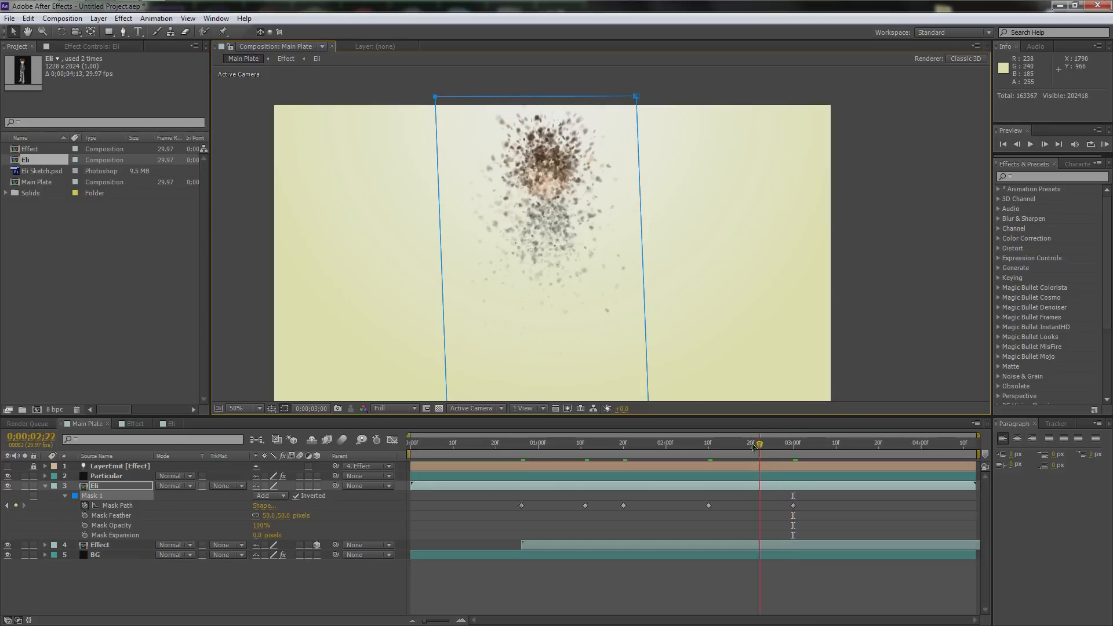
pyautogui.click(768, 446)
pyautogui.click(776, 445)
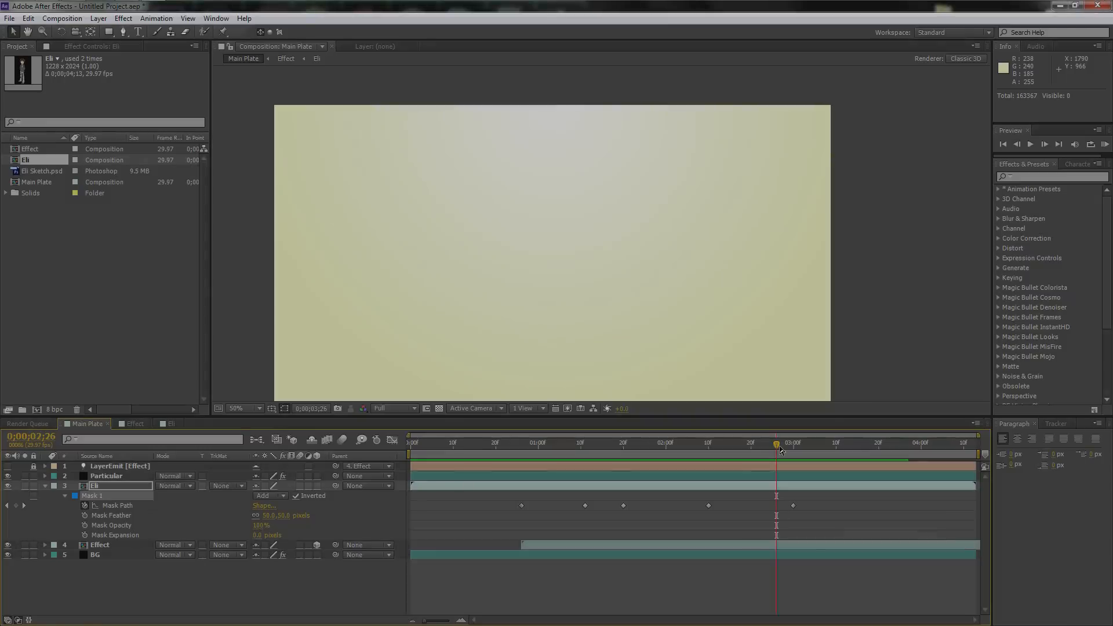
pyautogui.press('KP_0')
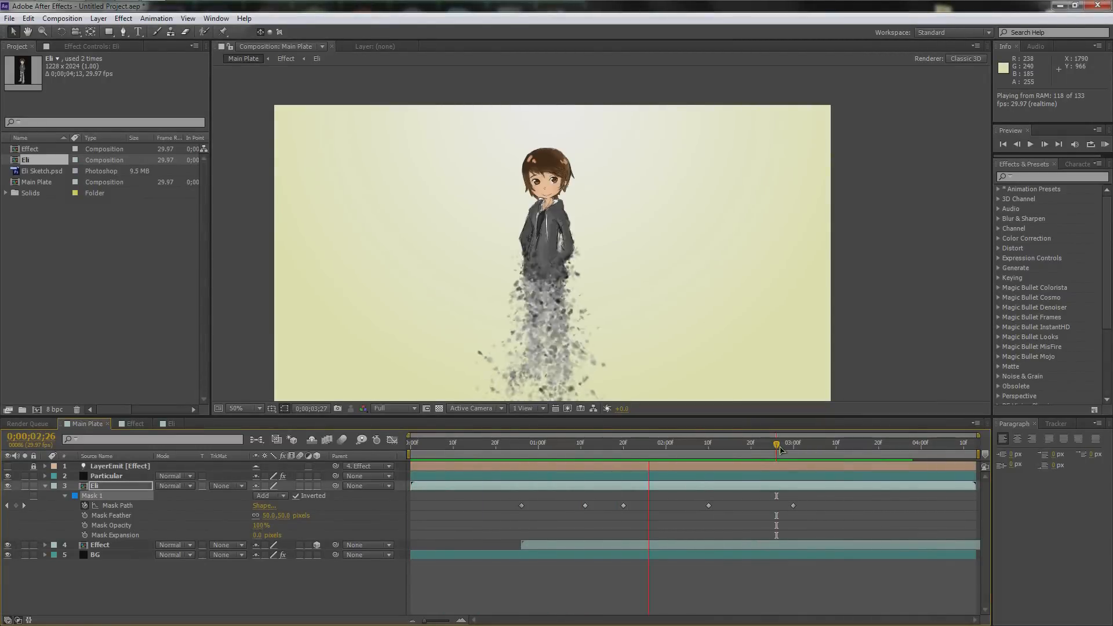
pyautogui.press('space')
pyautogui.moveTo(742, 316); pyautogui.dragTo(753, 285)
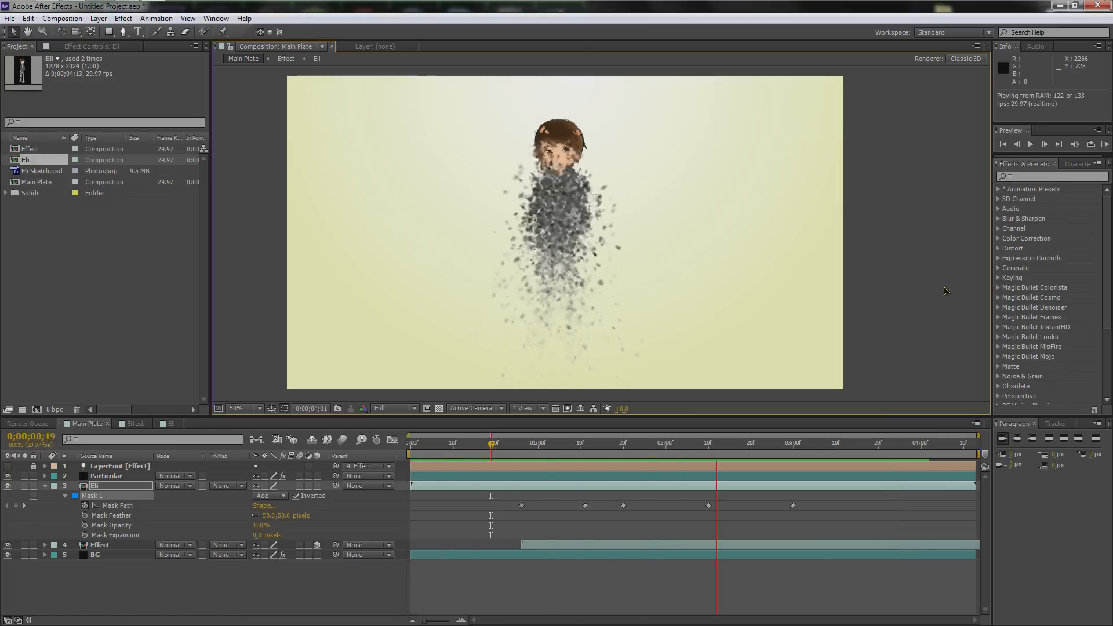
pyautogui.press('space')
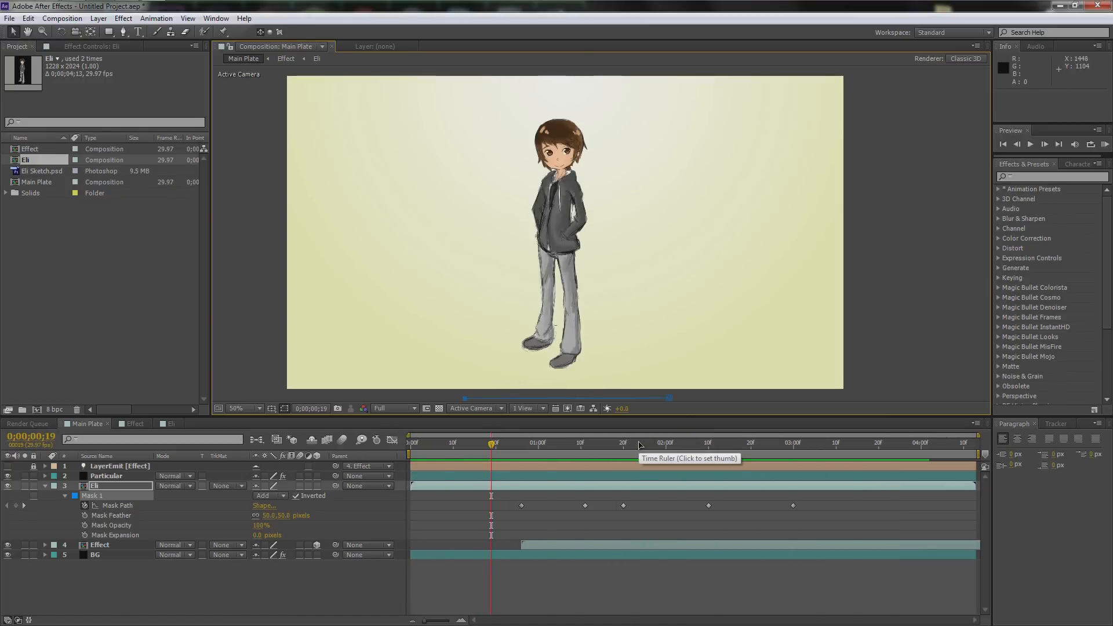
# Collapse the Eli layer's properties and add an adjustment layer named CC to the Main Plate composition
pyautogui.click(47, 492)
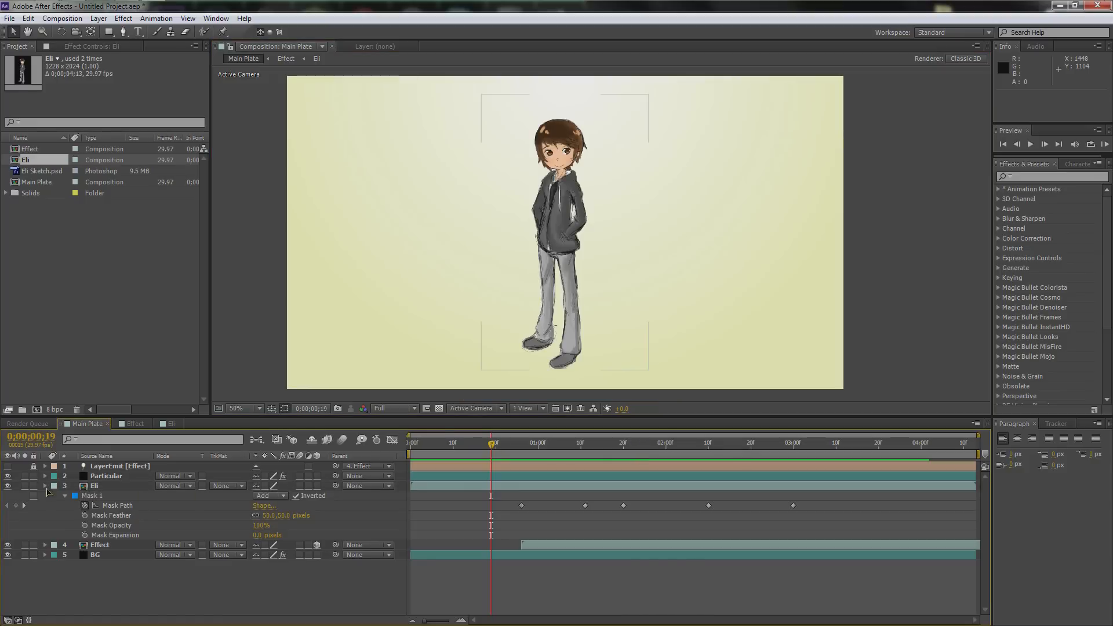
pyautogui.click(45, 486)
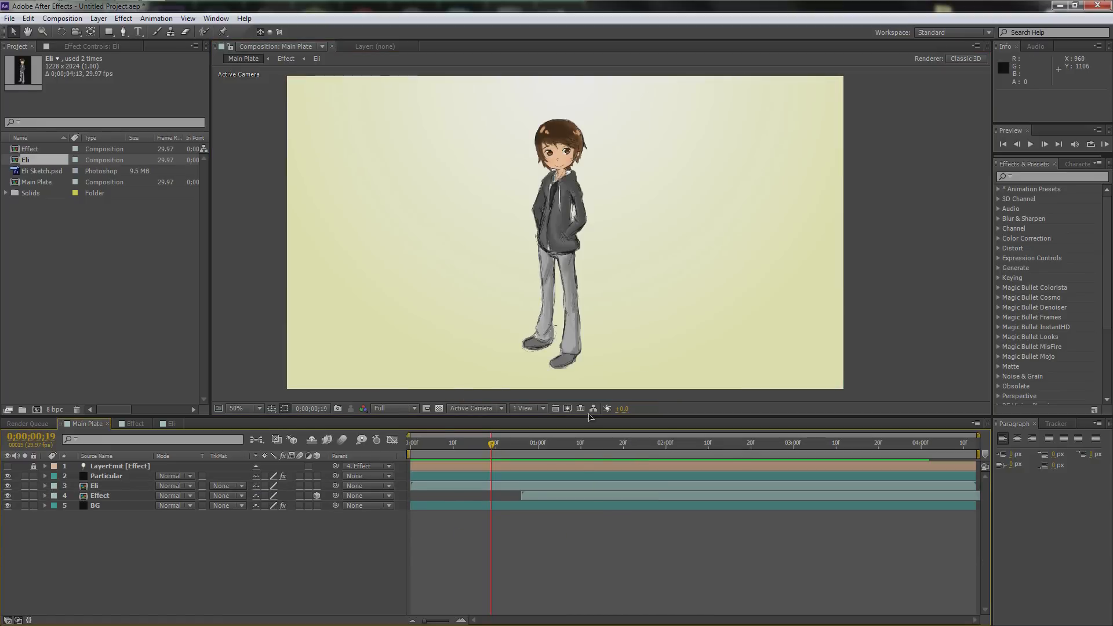
pyautogui.moveTo(516, 447); pyautogui.dragTo(679, 446)
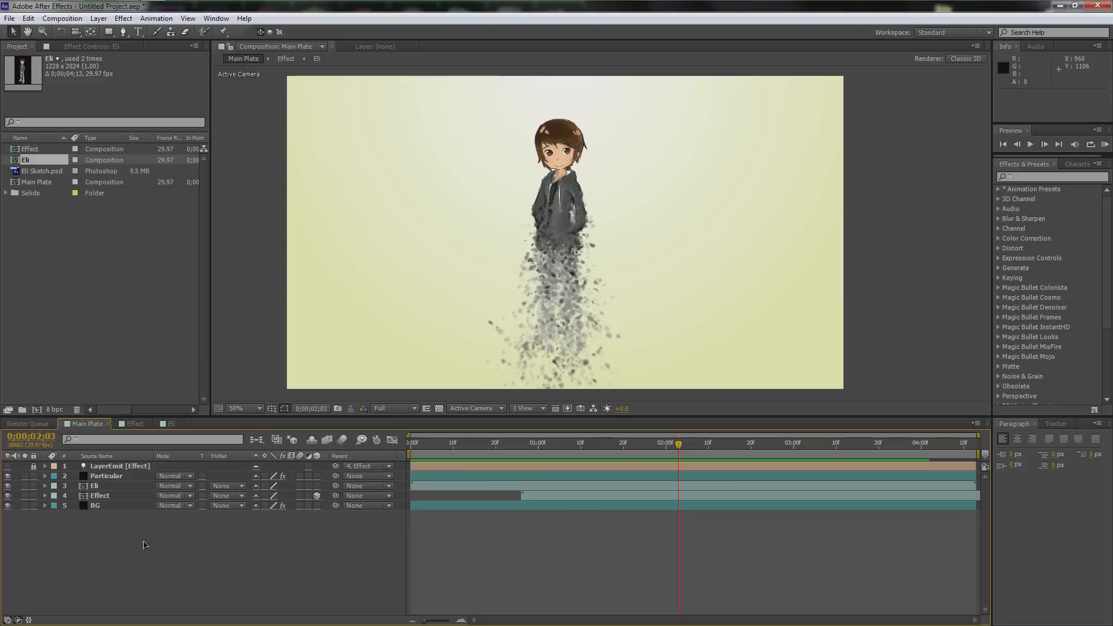
pyautogui.rightClick(145, 545)
pyautogui.moveTo(194, 420)
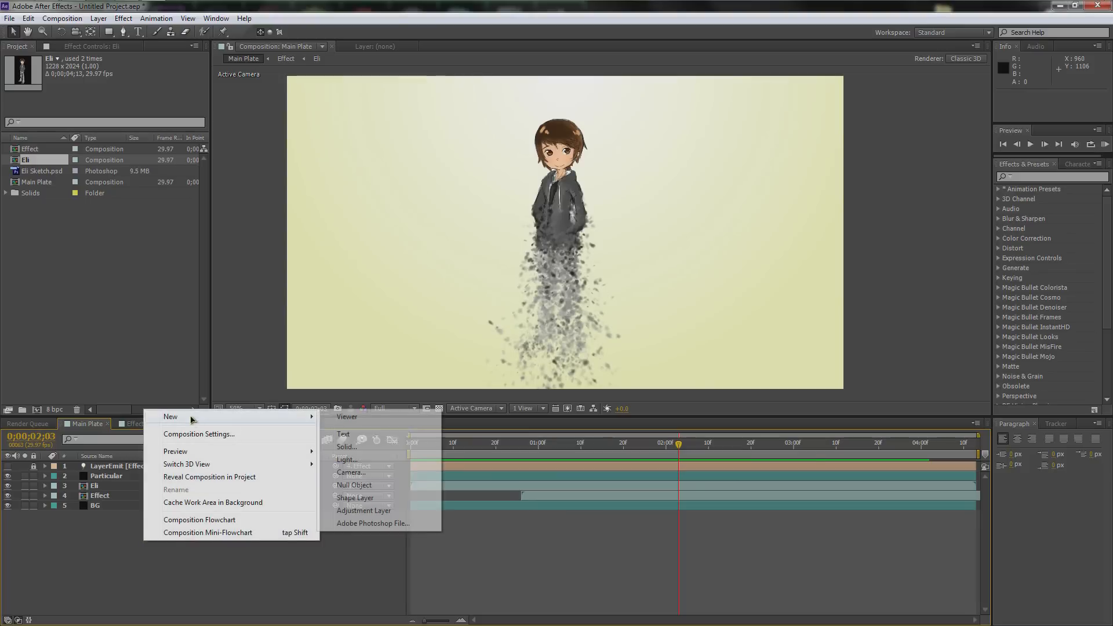
pyautogui.click(365, 511)
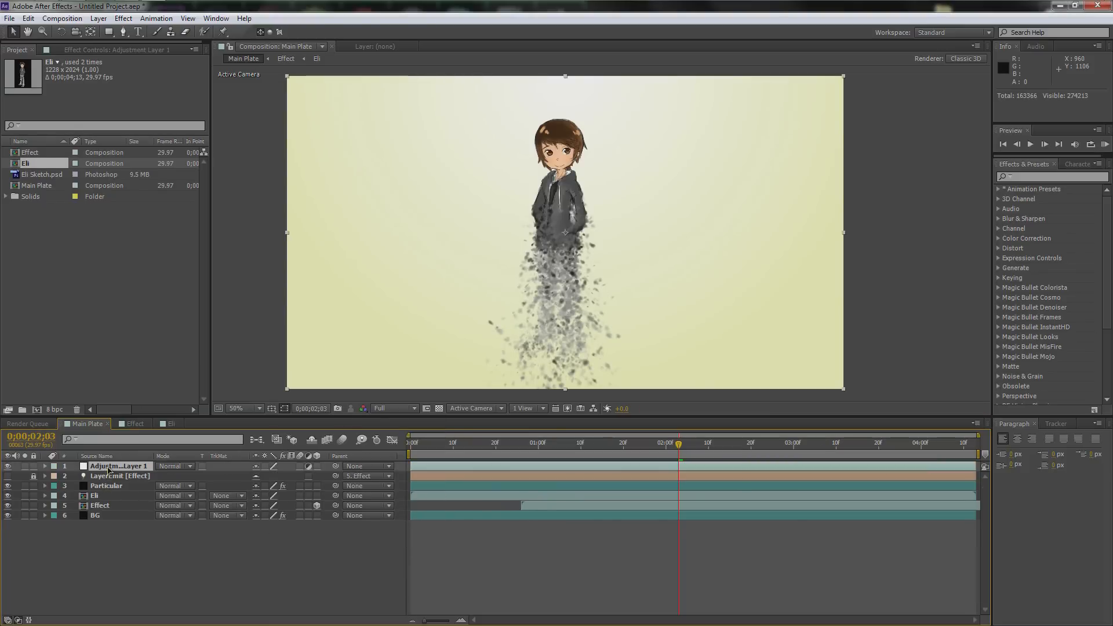
pyautogui.press('Return')
pyautogui.write('CC')
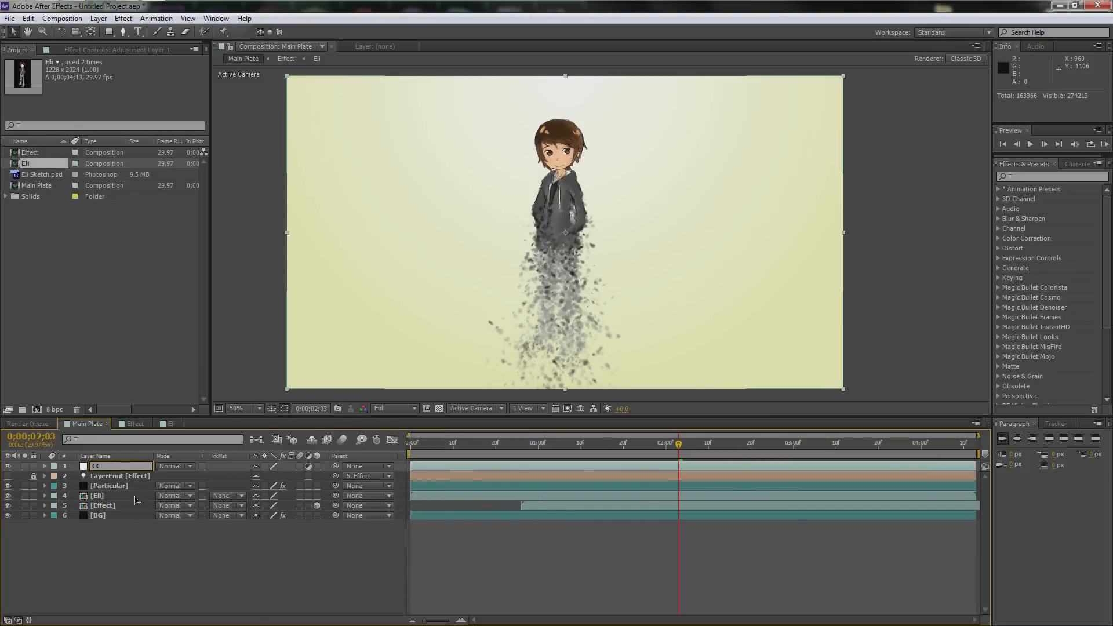
pyautogui.press('Return')
# Apply Magic Bullet Mojo to the CC layer with Mojo 34.46, Mojo Tint 74.16, Mojo Balance 78.65 and Punch It 32.58
pyautogui.click(94, 467)
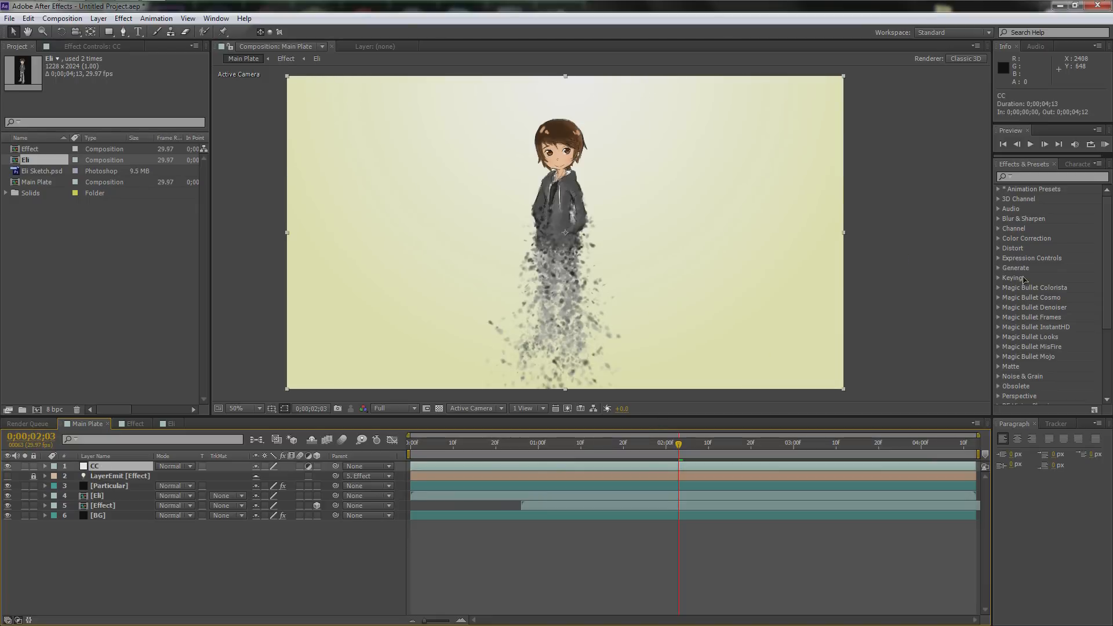
pyautogui.click(999, 357)
pyautogui.moveTo(1035, 369); pyautogui.dragTo(97, 468)
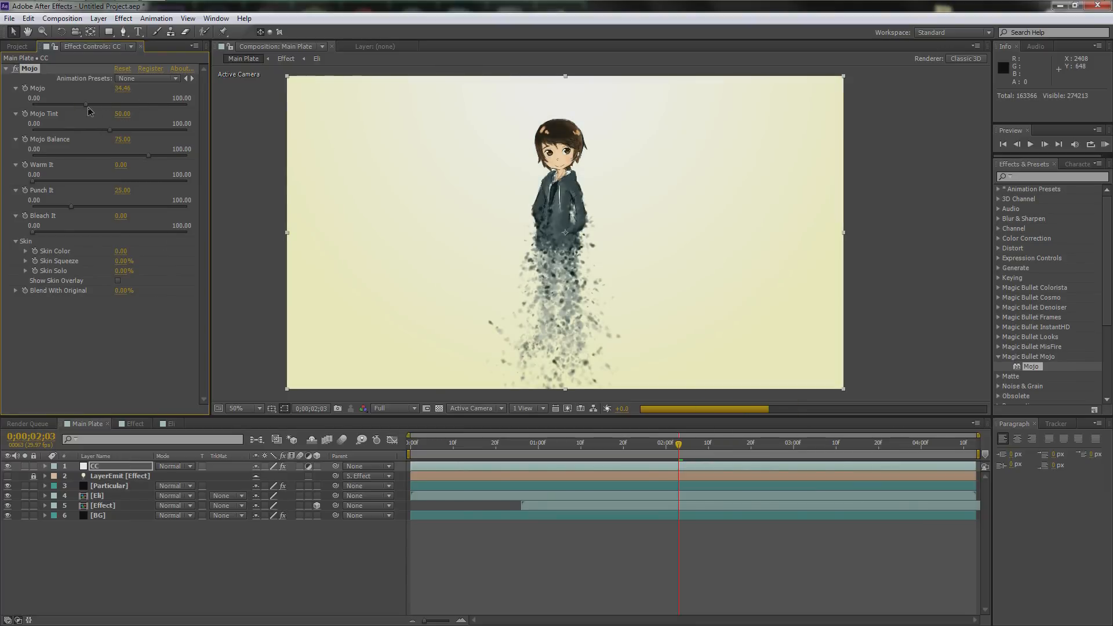
pyautogui.scroll(1, 550, 181)
pyautogui.scroll(-1, 537, 176)
pyautogui.moveTo(110, 131); pyautogui.dragTo(149, 131)
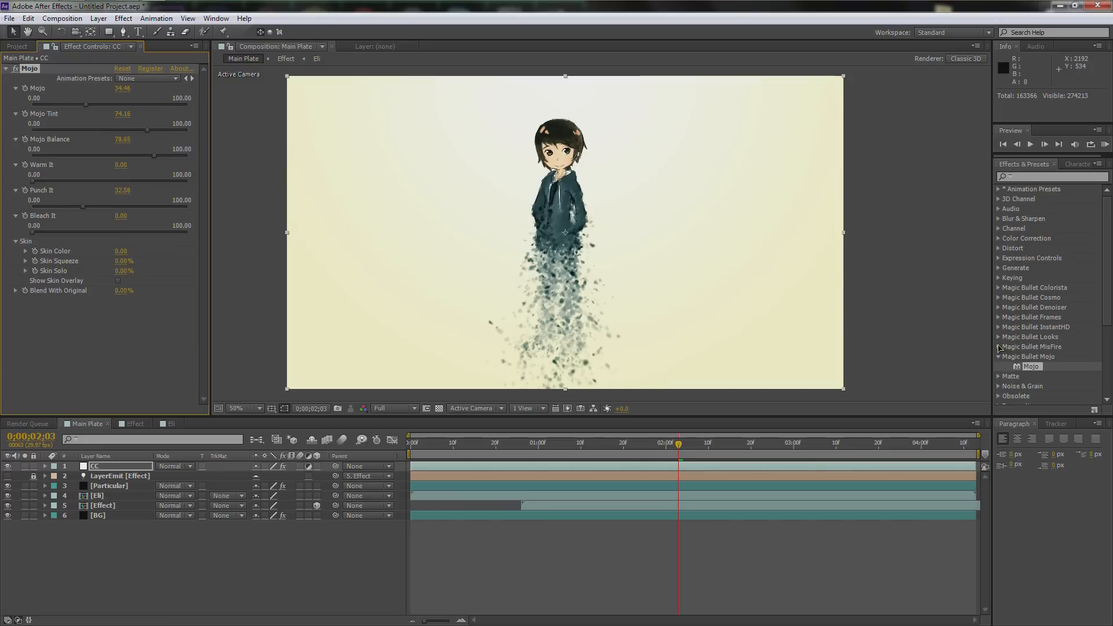
# Add the MisFire Vignette effect to the CC layer and collapse the Mojo settings
pyautogui.click(998, 346)
pyautogui.scroll(-3, 1033, 318)
pyautogui.moveTo(1049, 322); pyautogui.dragTo(106, 467)
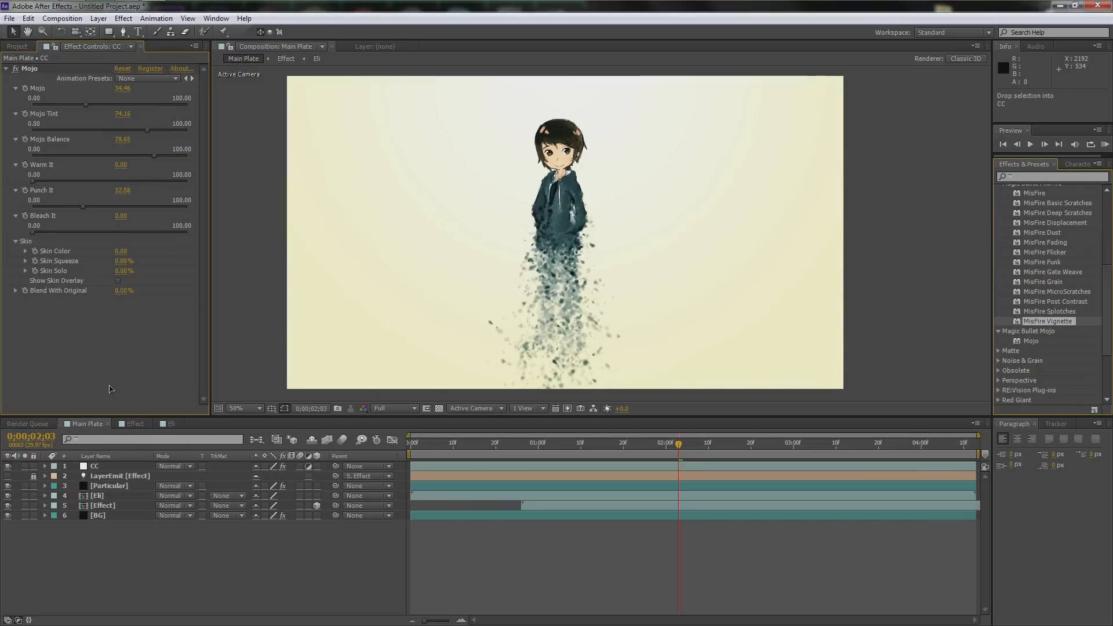
pyautogui.click(5, 69)
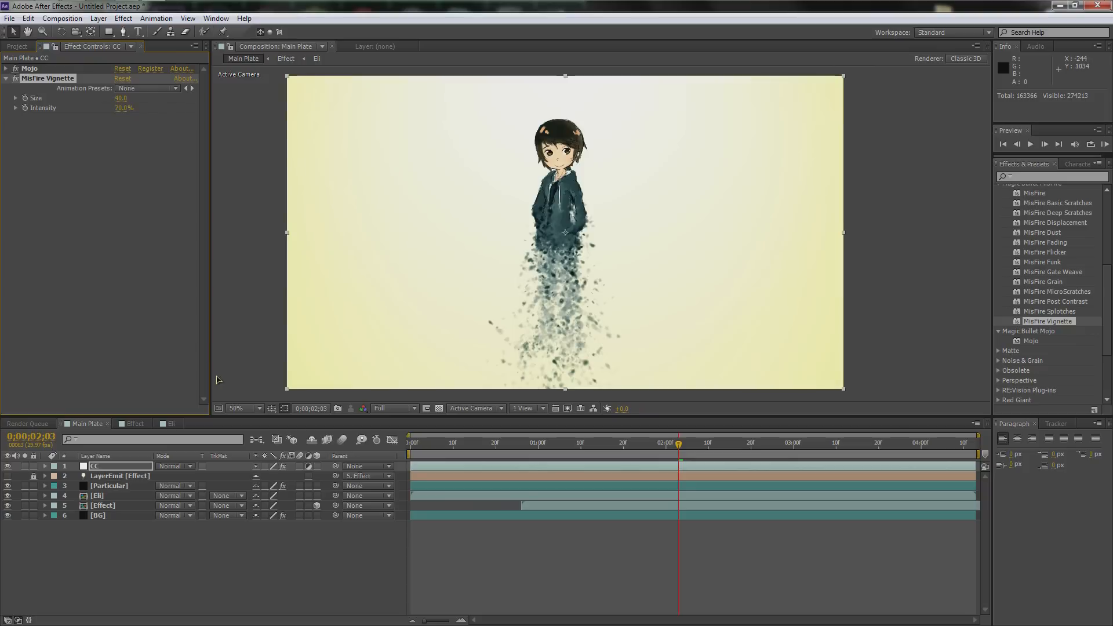
pyautogui.click(273, 566)
pyautogui.scroll(1, 503, 264)
pyautogui.scroll(-1, 502, 263)
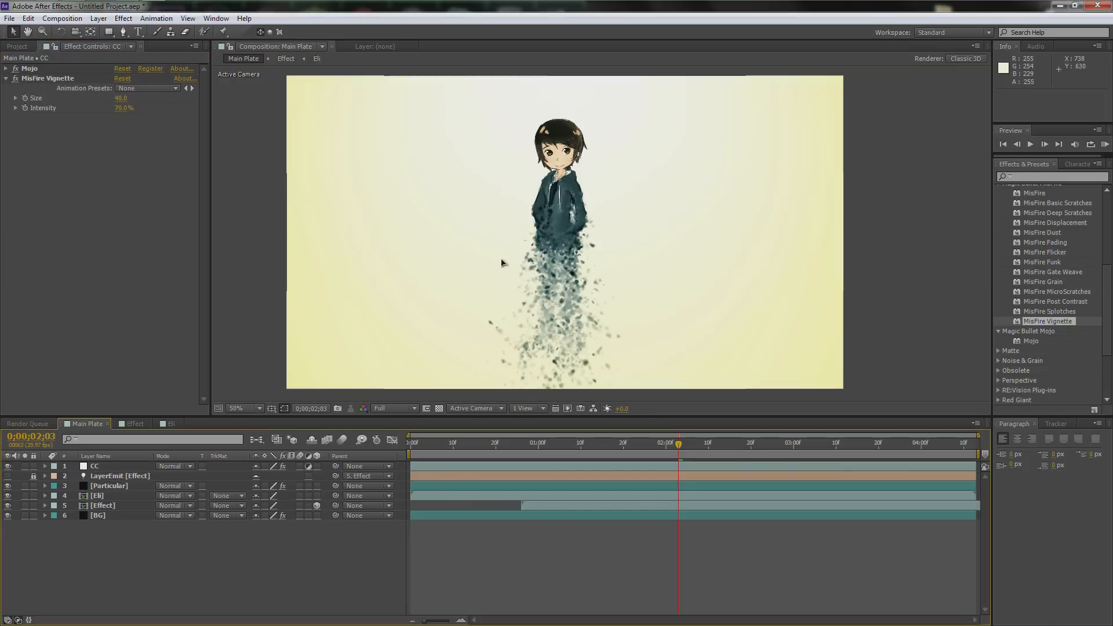
pyautogui.moveTo(542, 251); pyautogui.dragTo(563, 252)
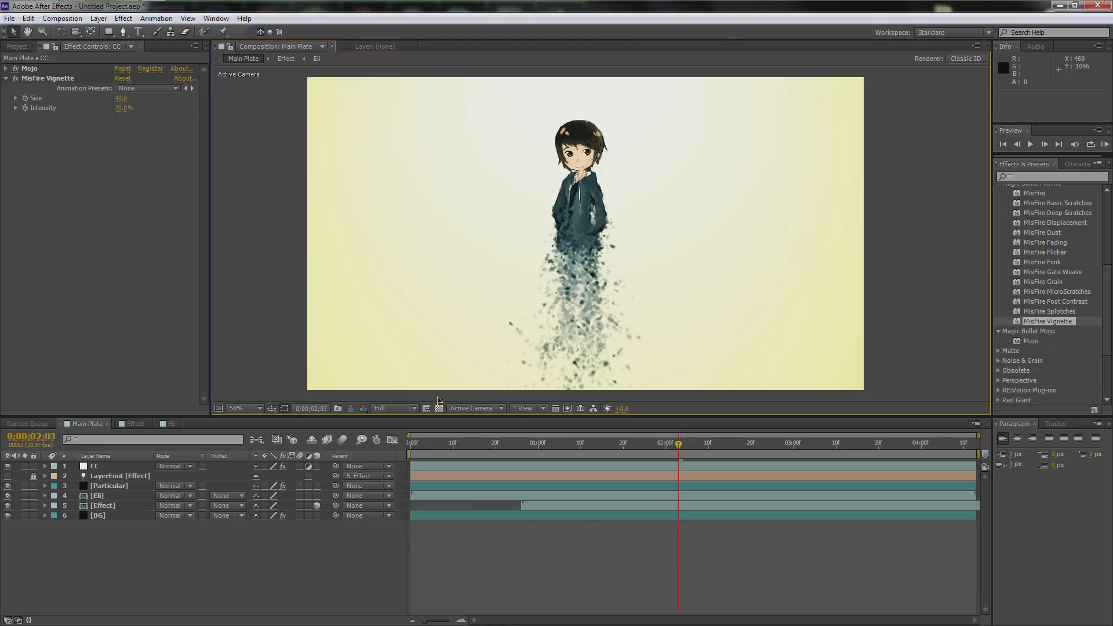
# Add a two-node camera with the 35mm preset to the Main Plate composition
pyautogui.rightClick(211, 543)
pyautogui.moveTo(374, 420)
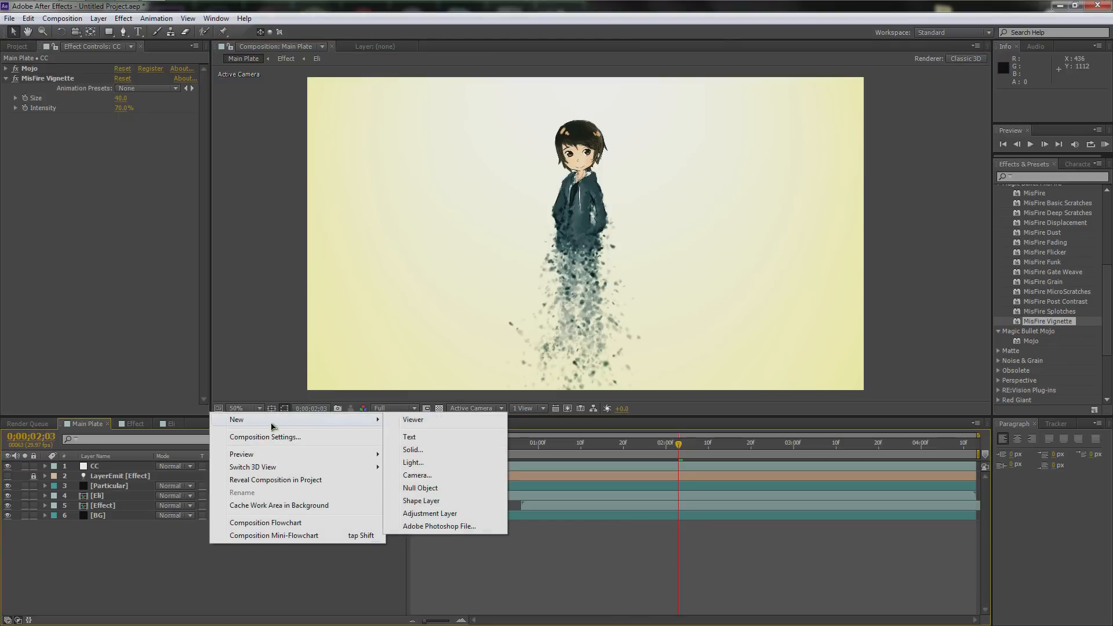
pyautogui.click(432, 476)
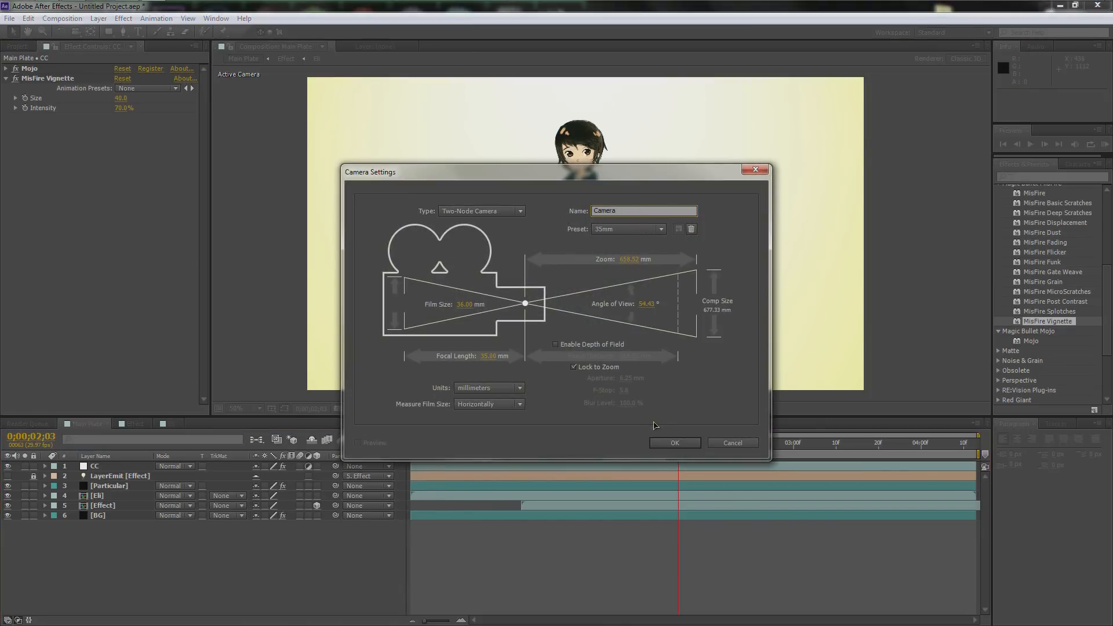
pyautogui.click(674, 443)
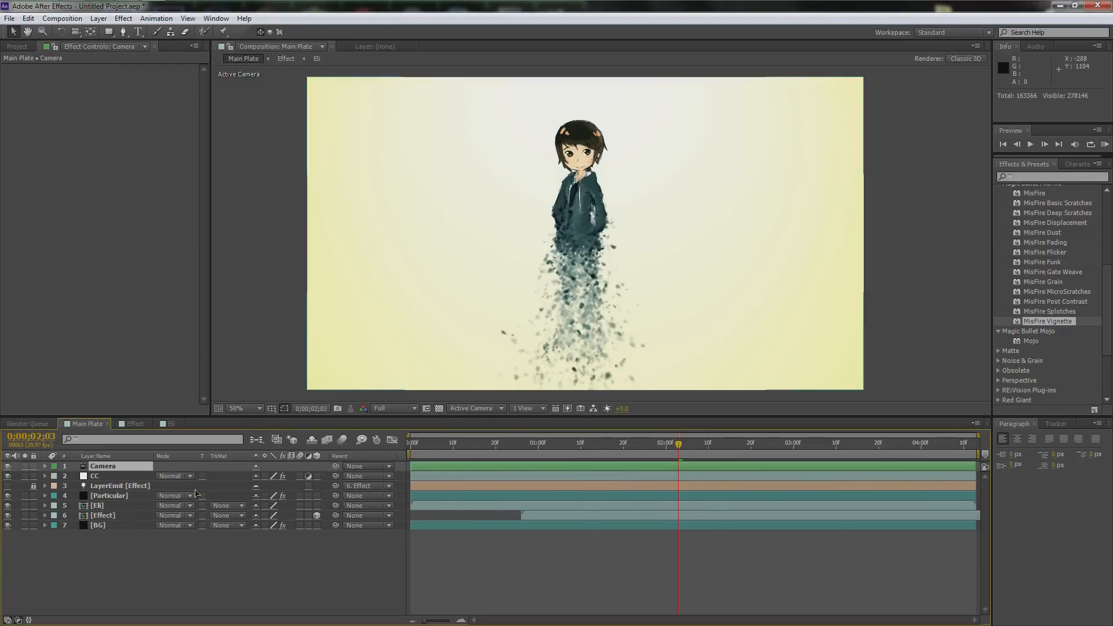
# Make the Particular, BG and Eli layers 3D, accepting the warning about effects on 2D layers
pyautogui.click(317, 495)
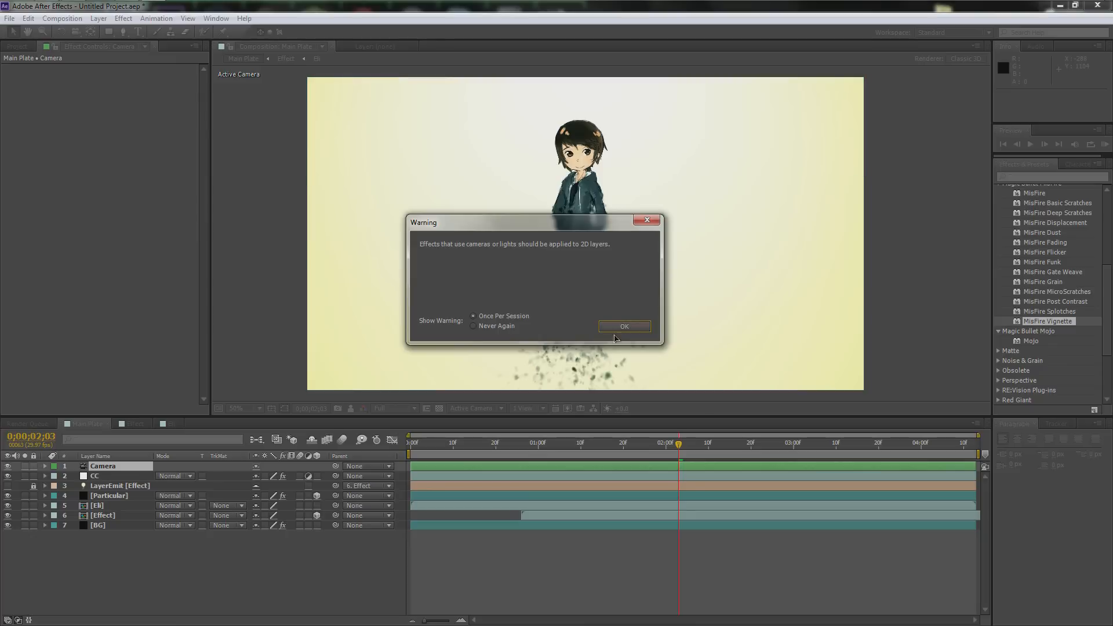
pyautogui.click(624, 326)
pyautogui.click(317, 525)
pyautogui.click(317, 506)
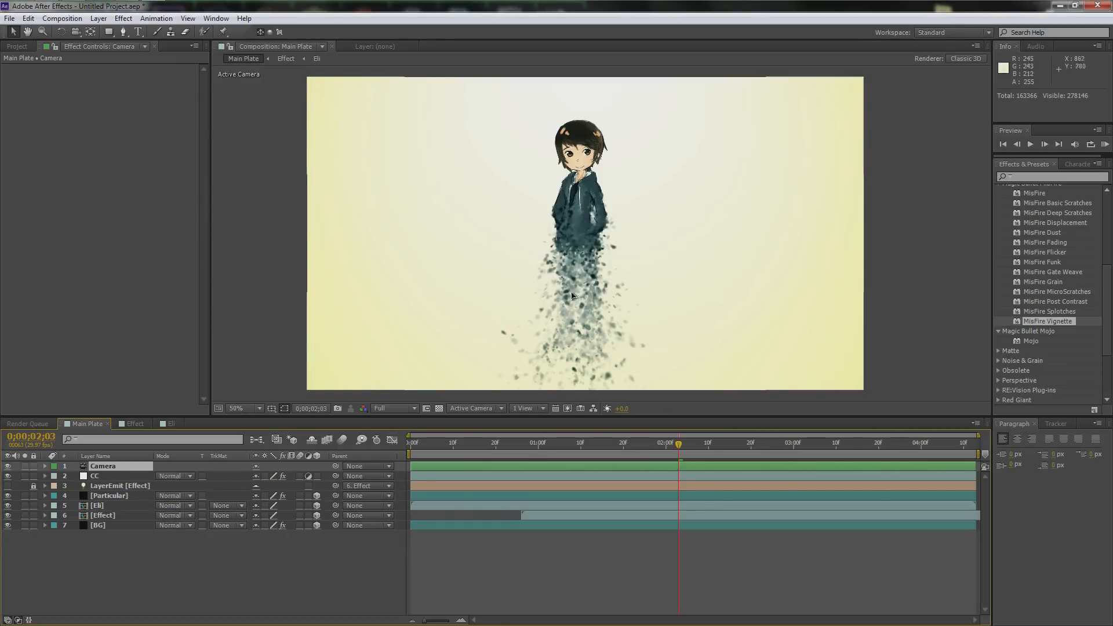
# Expand the camera's Camera Options and set a Zoom keyframe at 0;00;00;00
pyautogui.click(107, 469)
pyautogui.moveTo(615, 444); pyautogui.dragTo(382, 451)
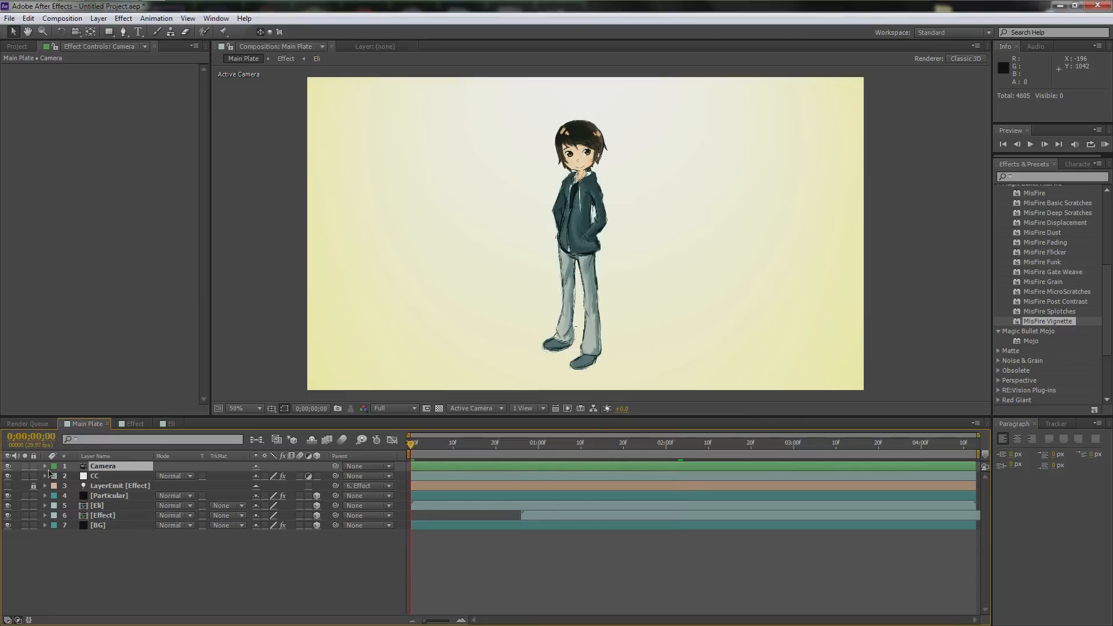
pyautogui.click(45, 466)
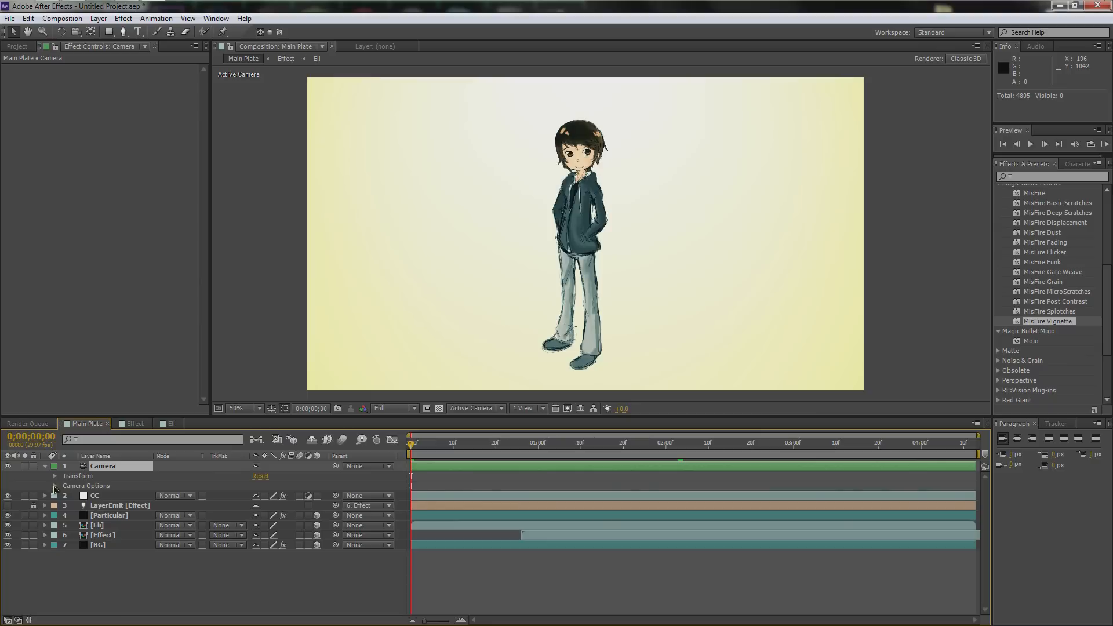
pyautogui.click(55, 486)
pyautogui.click(87, 493)
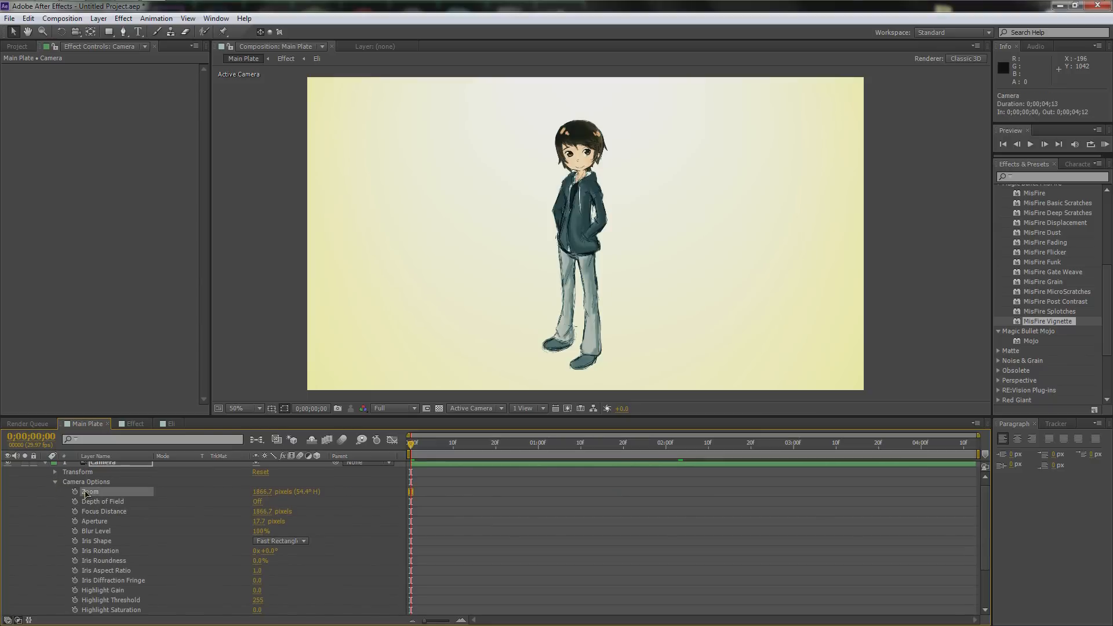
pyautogui.click(74, 492)
# Keyframe the camera's Zoom at 0;00;02;01 with a value of 2100 pixels
pyautogui.moveTo(413, 452); pyautogui.dragTo(794, 456)
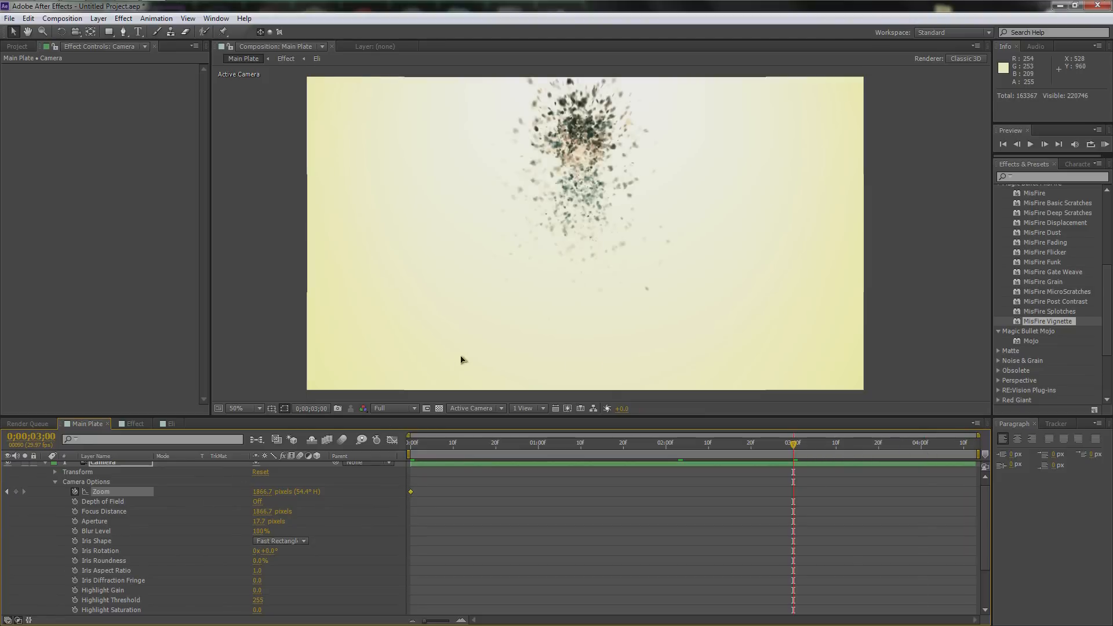
pyautogui.click(669, 453)
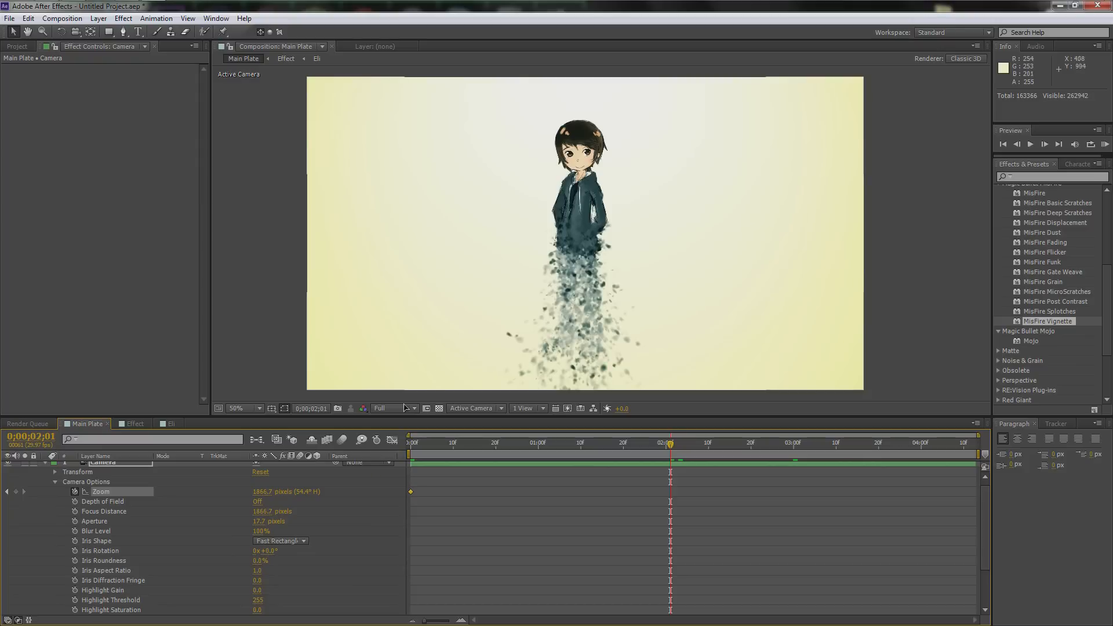
pyautogui.click(261, 491)
pyautogui.write('2100')
pyautogui.press('Return')
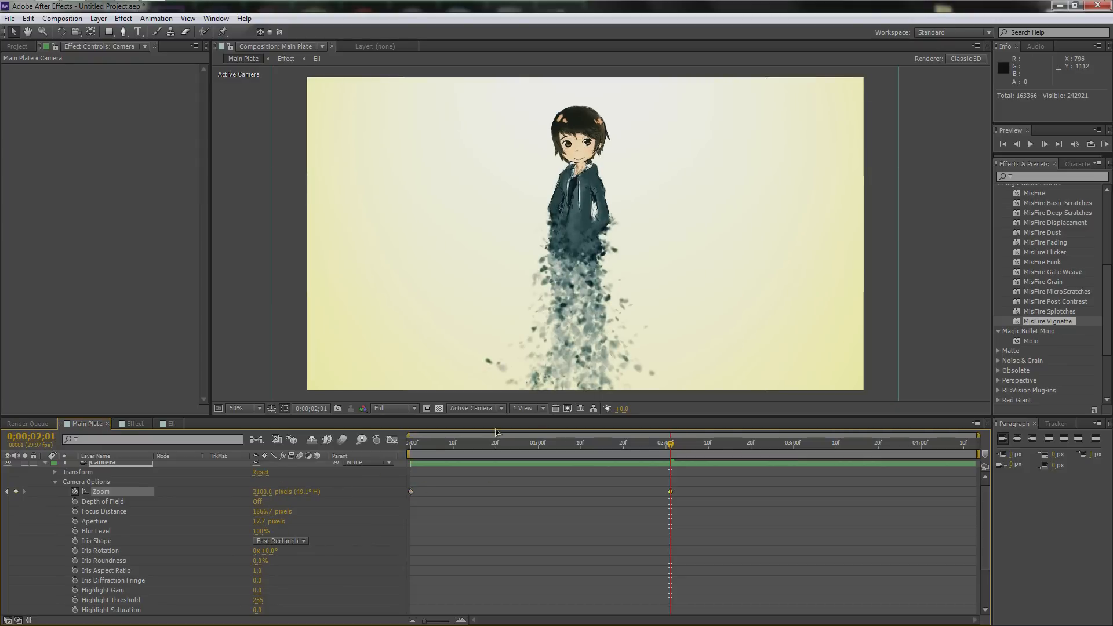
# Set the camera's second Zoom keyframe to 2200 pixels, move it to the end of the timeline and scrub through the result
pyautogui.click(259, 492)
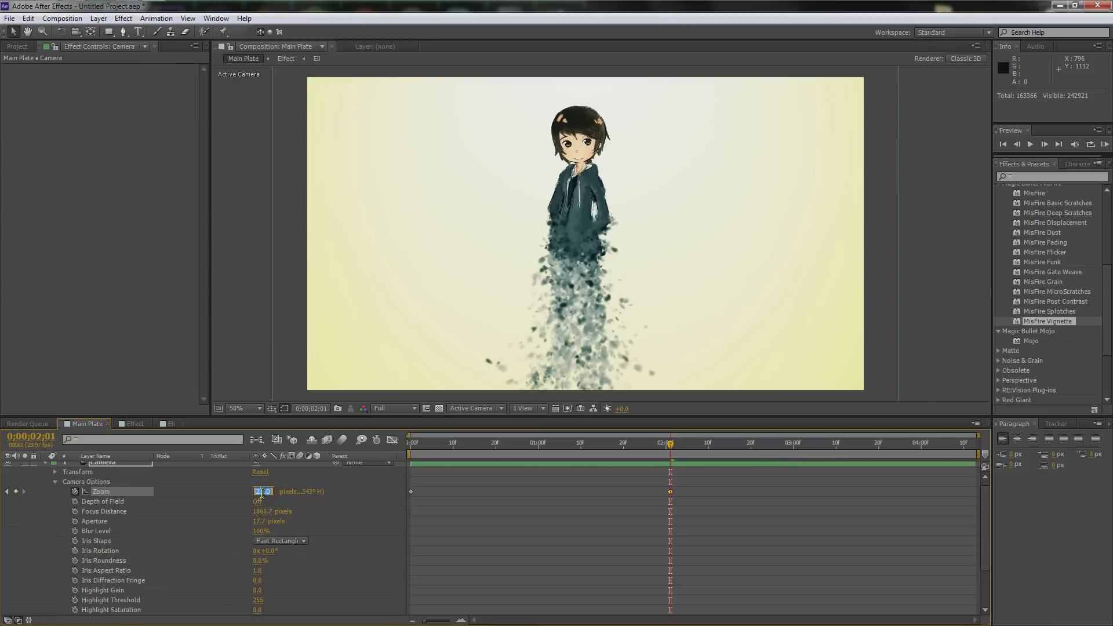
pyautogui.write('2200')
pyautogui.press('Return')
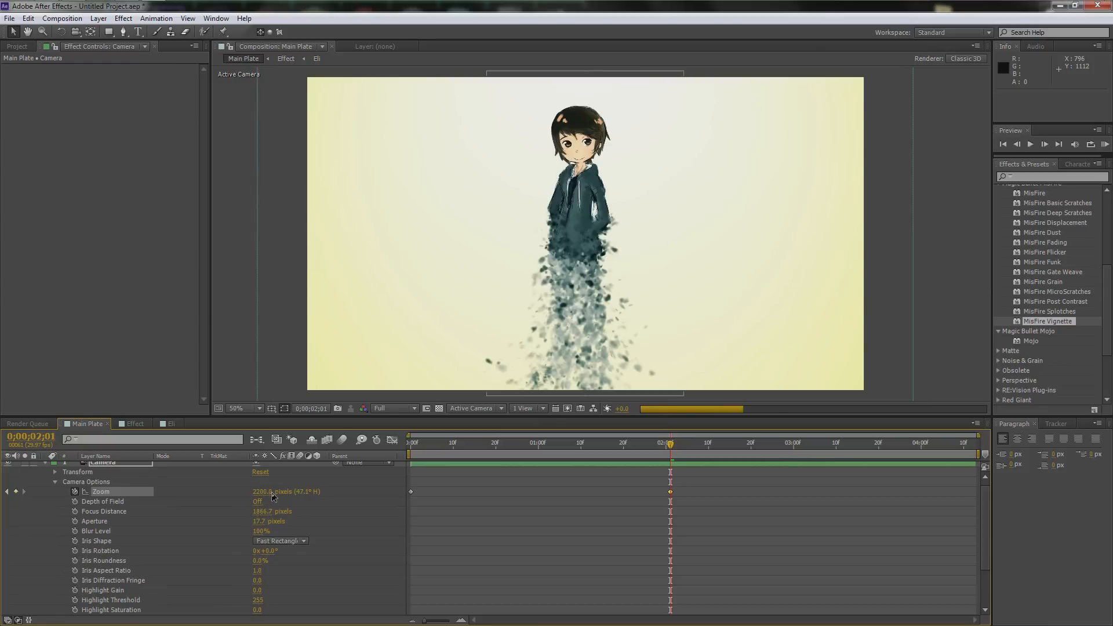
pyautogui.moveTo(671, 493); pyautogui.dragTo(978, 494)
pyautogui.moveTo(670, 445); pyautogui.dragTo(886, 438)
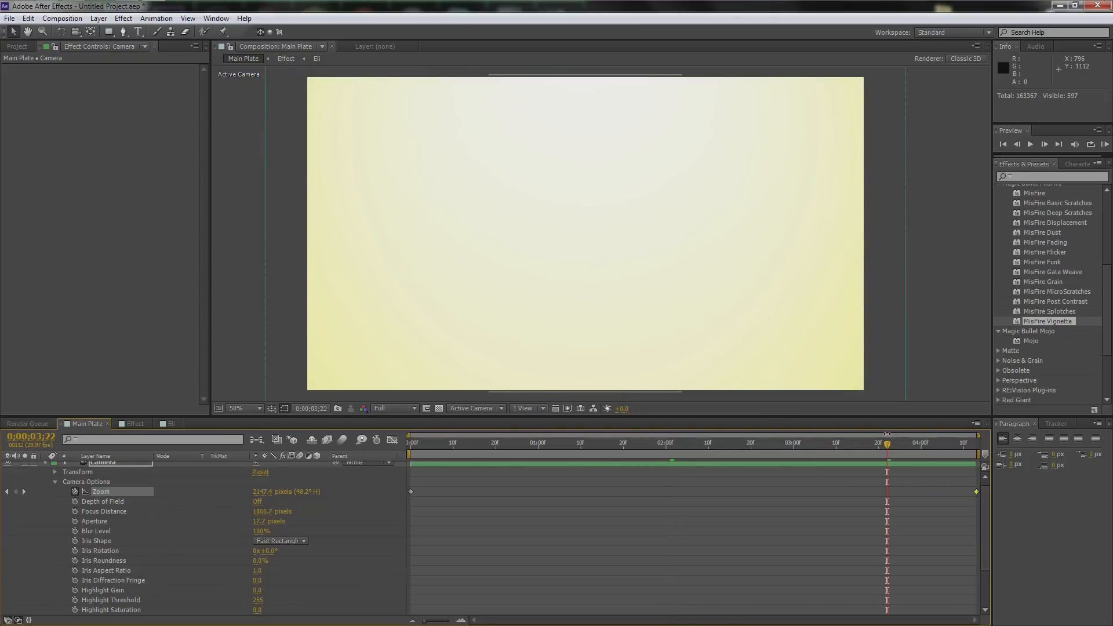
pyautogui.moveTo(890, 448); pyautogui.dragTo(743, 447)
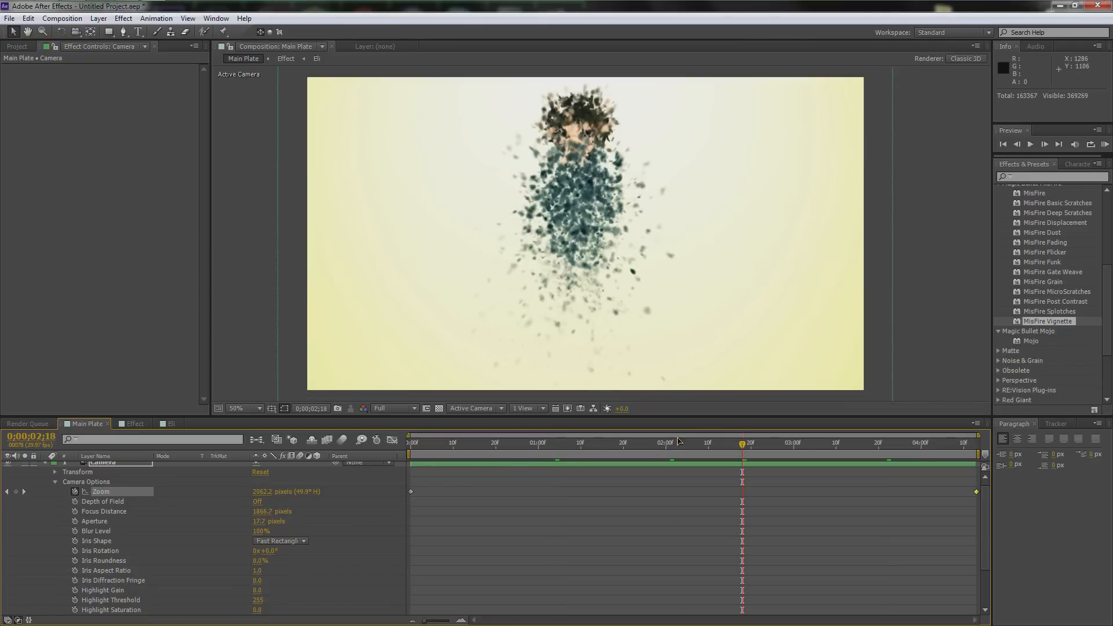
# Keyframe the camera's Point of Interest at 0;00;00;00 and again at 0;00;02;09 with 960, 570, 0
pyautogui.click(56, 472)
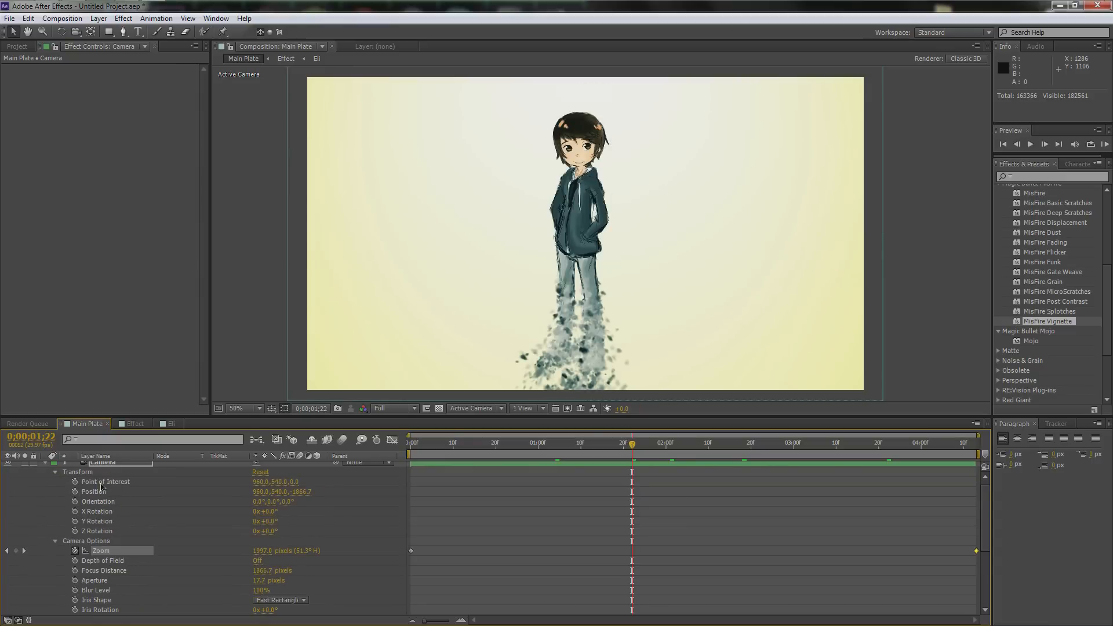
pyautogui.moveTo(606, 444); pyautogui.dragTo(409, 446)
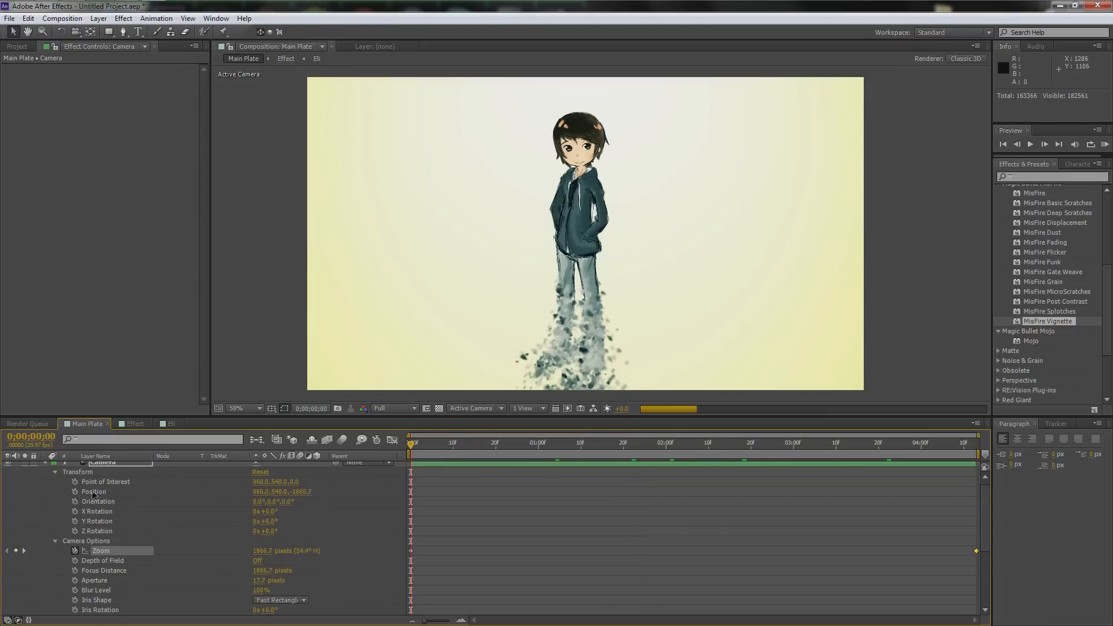
pyautogui.click(76, 485)
pyautogui.click(75, 482)
pyautogui.moveTo(412, 452); pyautogui.dragTo(496, 447)
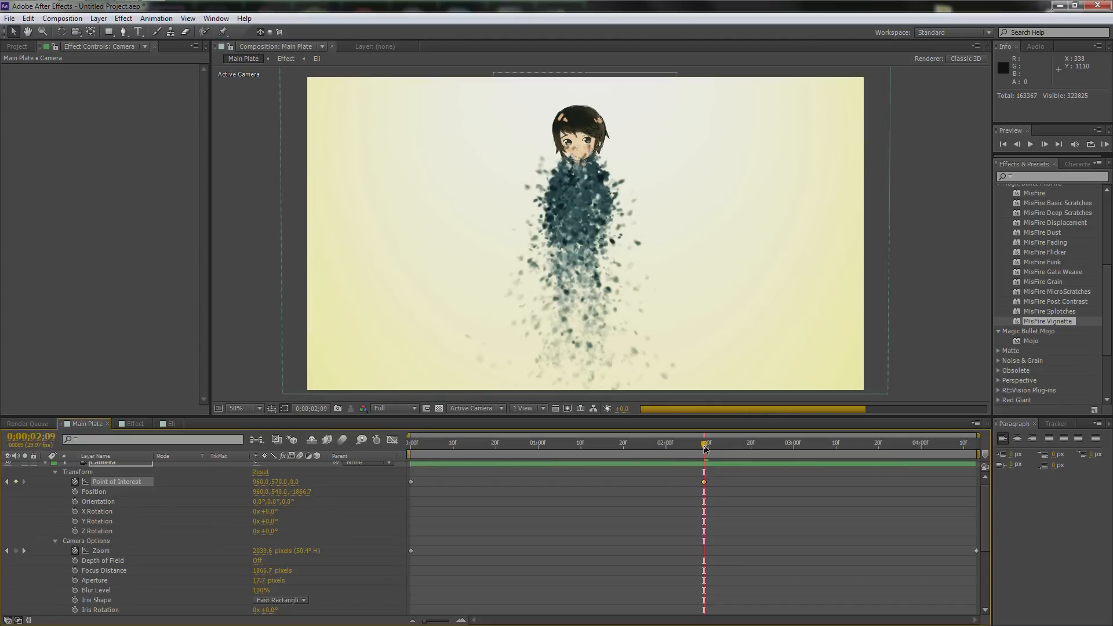
# Move the second Point of Interest keyframe to the end of the timeline and collapse the camera's properties
pyautogui.moveTo(703, 479); pyautogui.dragTo(621, 501)
pyautogui.click(486, 444)
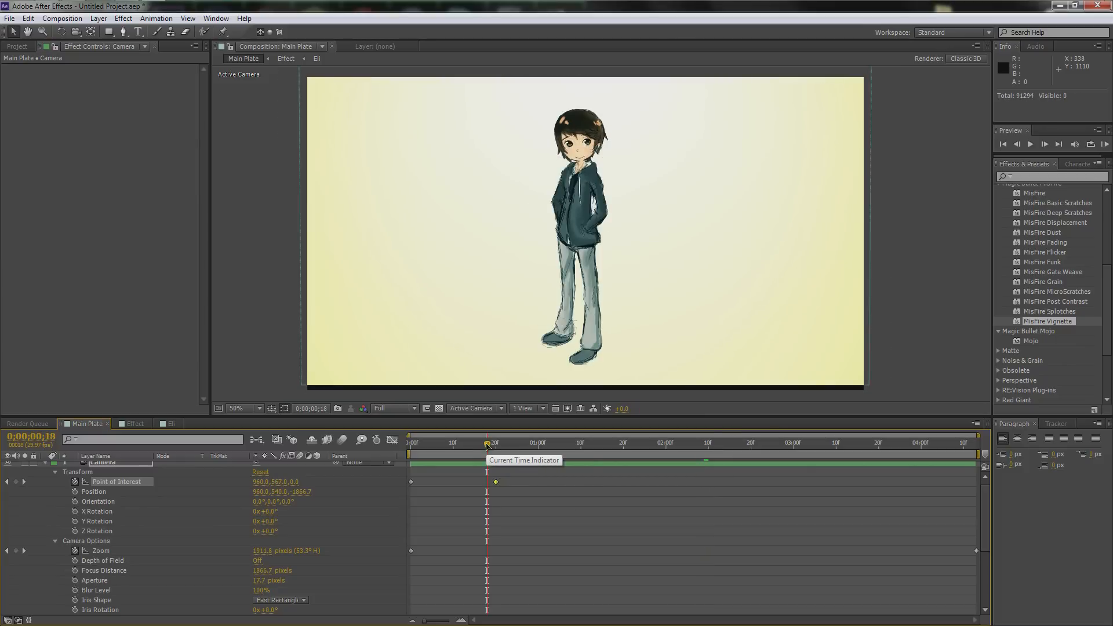
pyautogui.moveTo(495, 482); pyautogui.dragTo(560, 483)
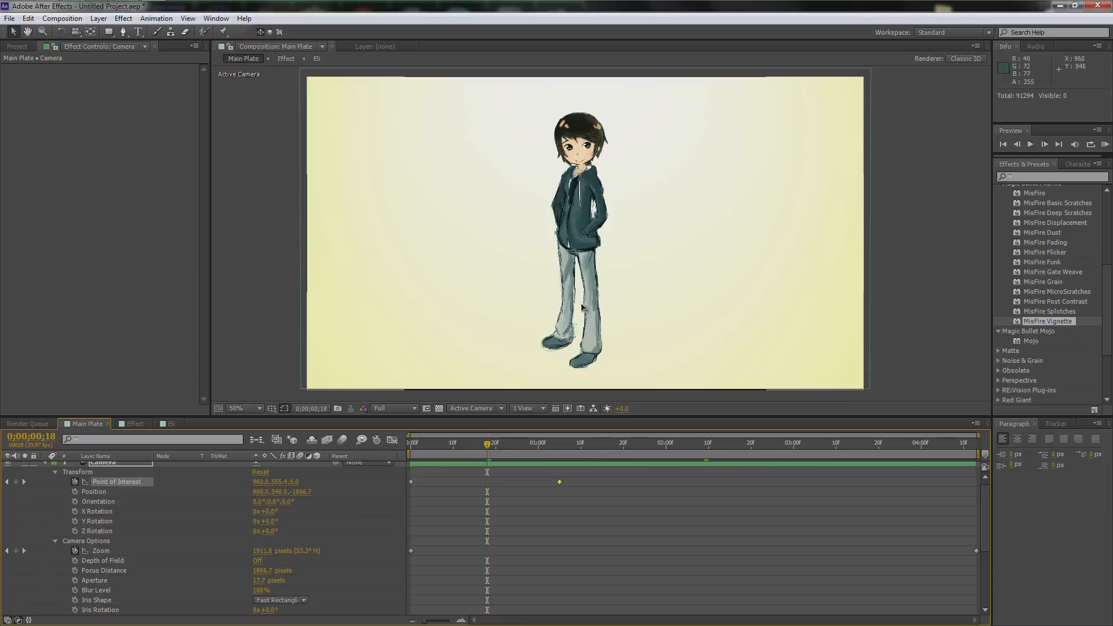
pyautogui.moveTo(560, 482); pyautogui.dragTo(981, 486)
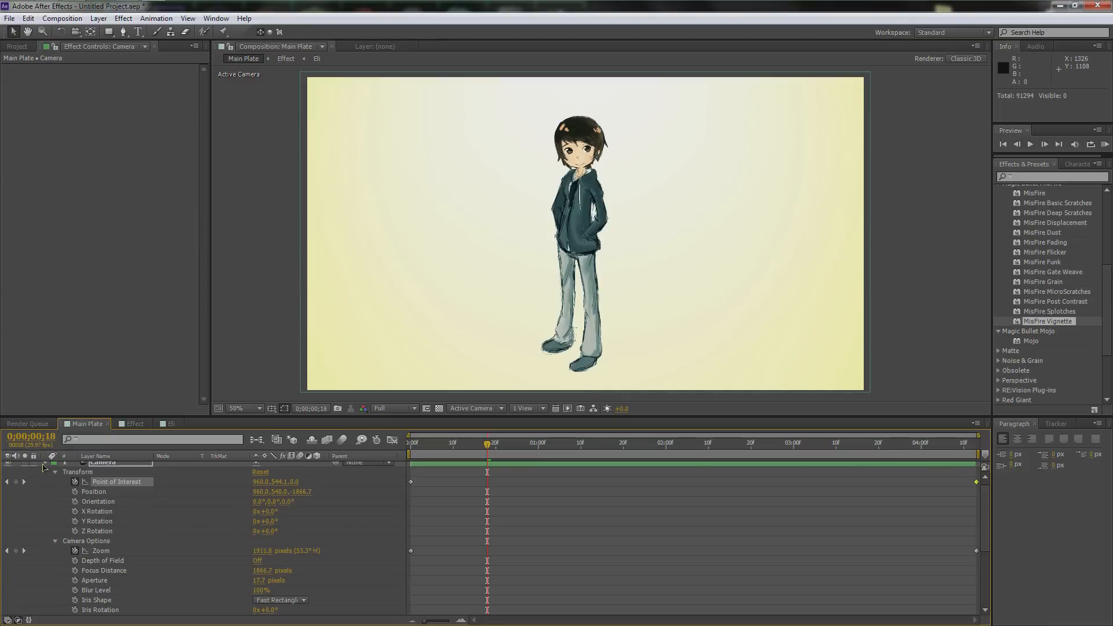
pyautogui.click(44, 465)
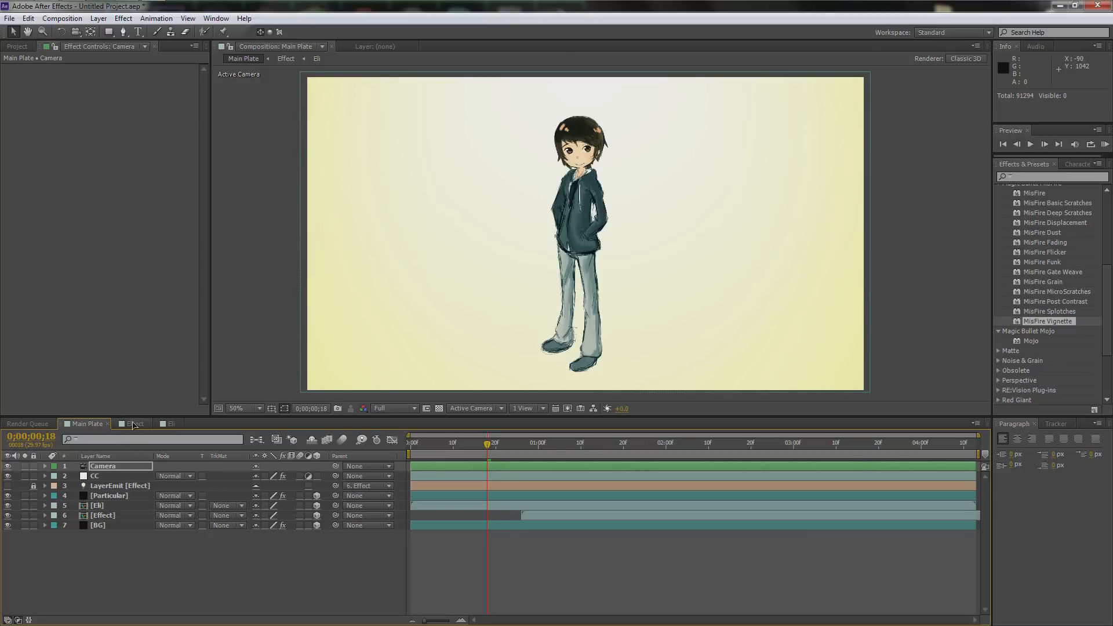
# Hide the Eli Sketch.psd layer in the Eli composition and check the Main Plate composition at 0;00;01;12
pyautogui.click(167, 424)
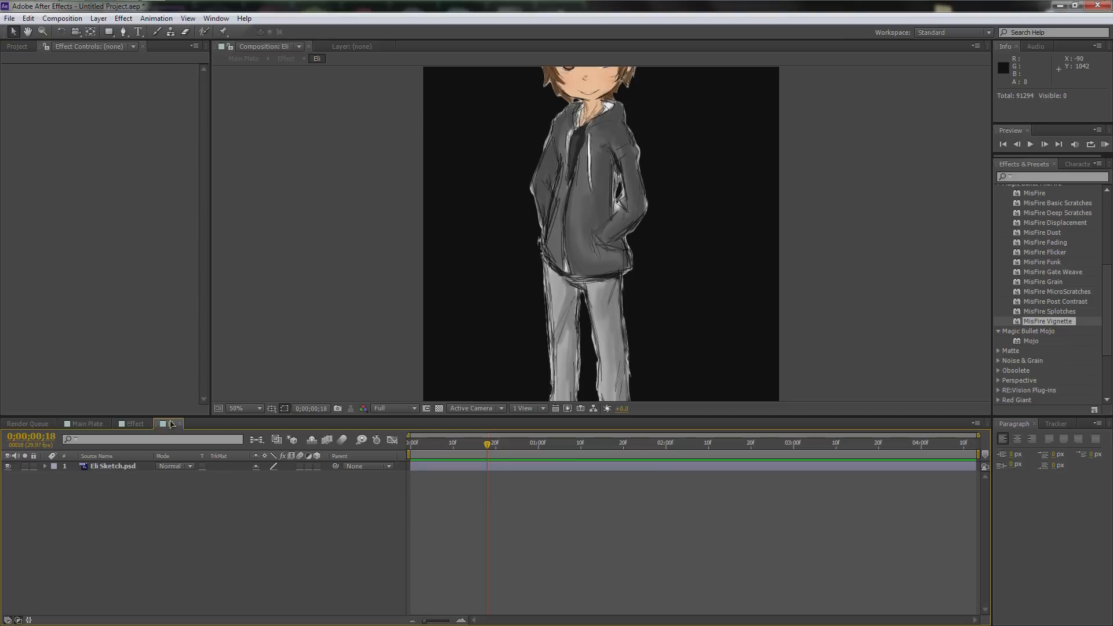
pyautogui.press(',')
pyautogui.click(100, 466)
pyautogui.click(107, 456)
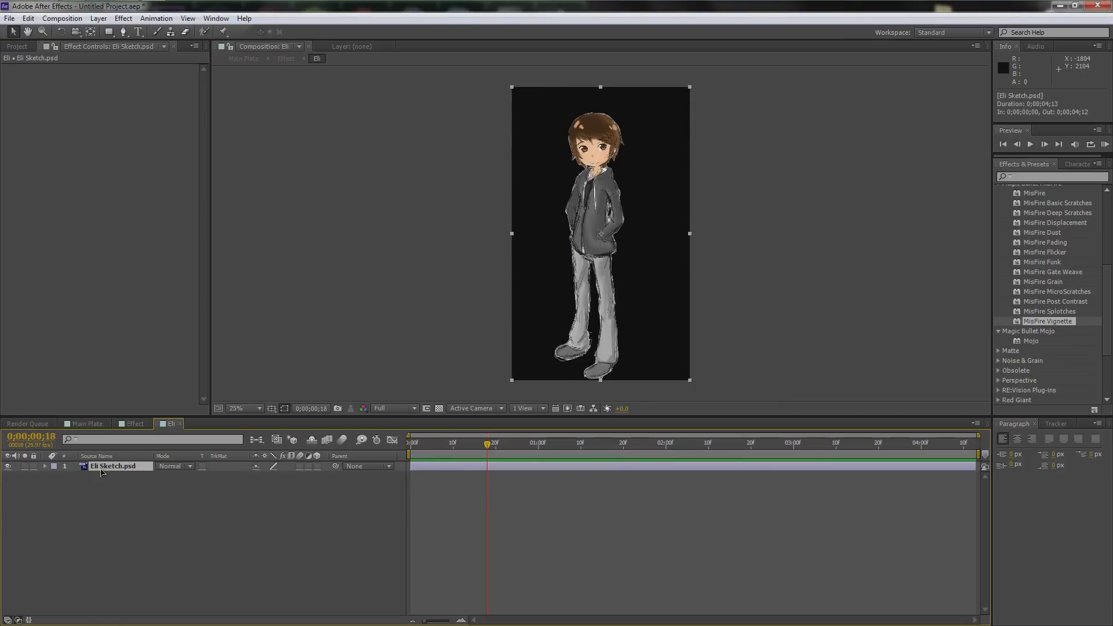
pyautogui.click(7, 467)
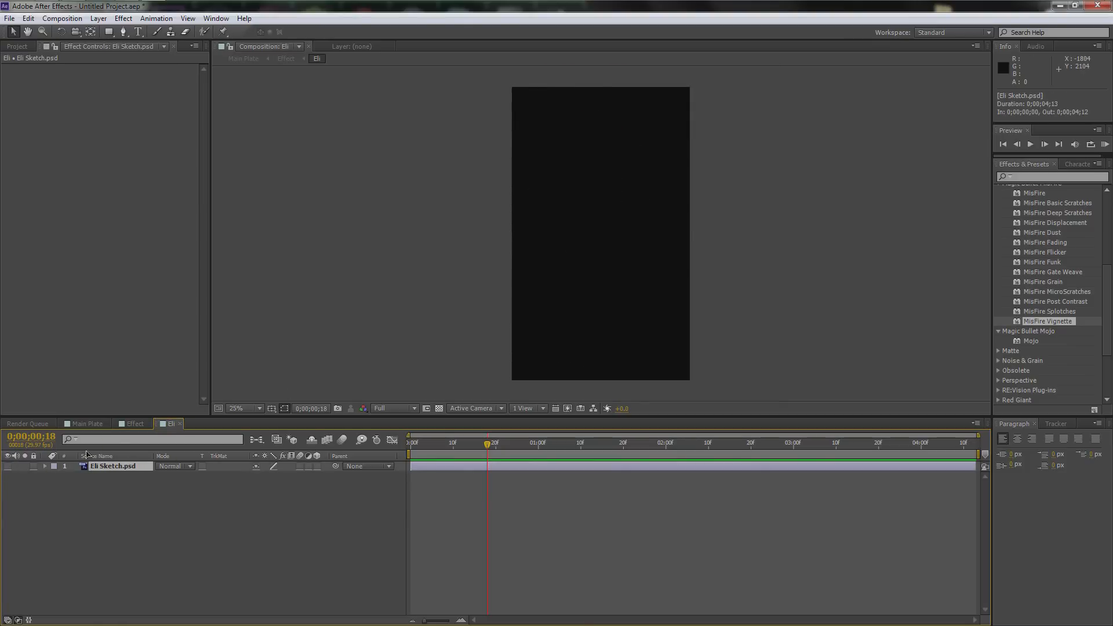
pyautogui.click(134, 424)
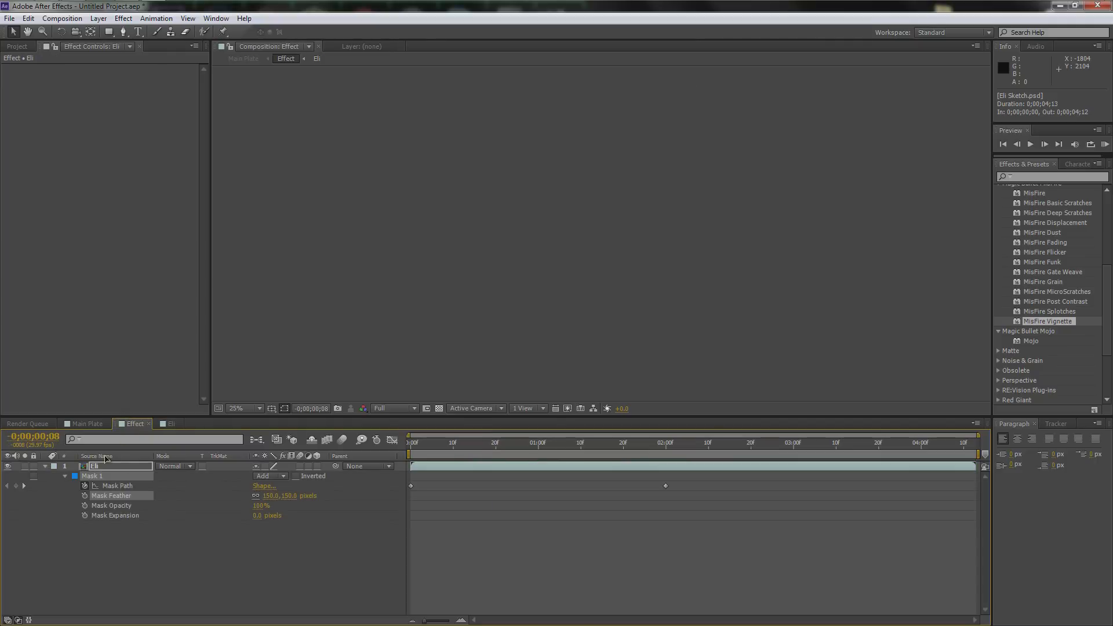
pyautogui.click(84, 423)
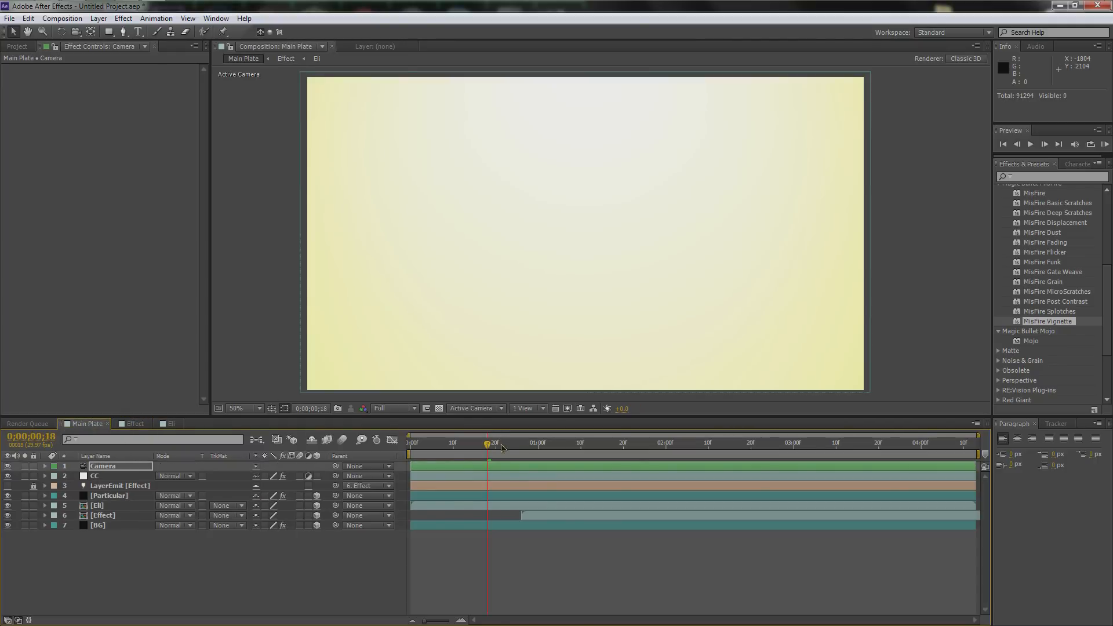
pyautogui.click(591, 448)
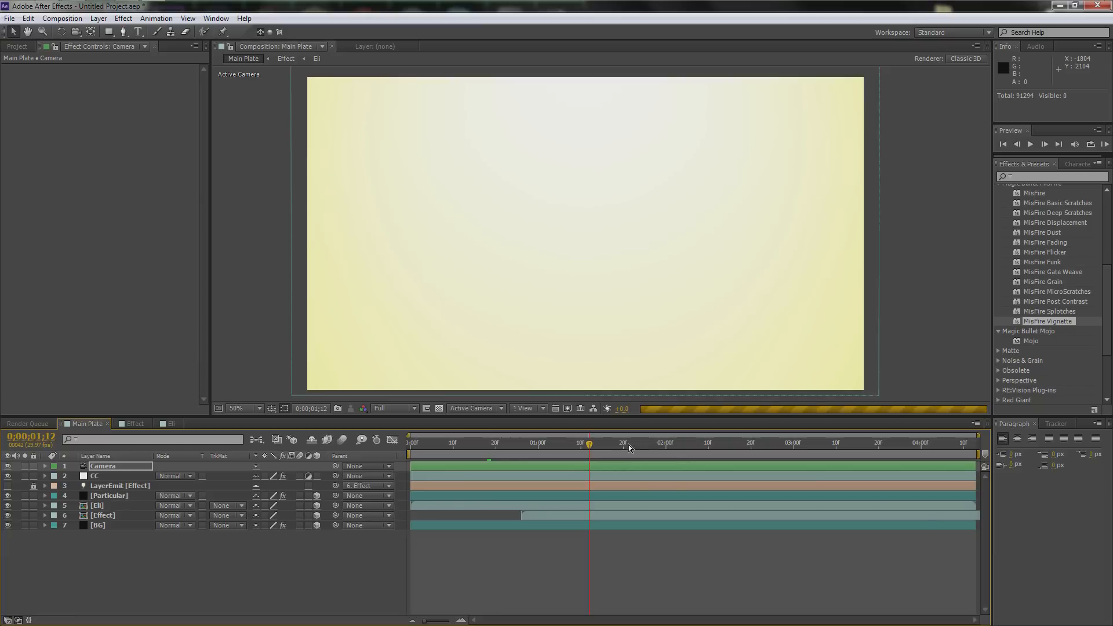
# Add a text layer reading BEANS in the Eli composition
pyautogui.click(170, 423)
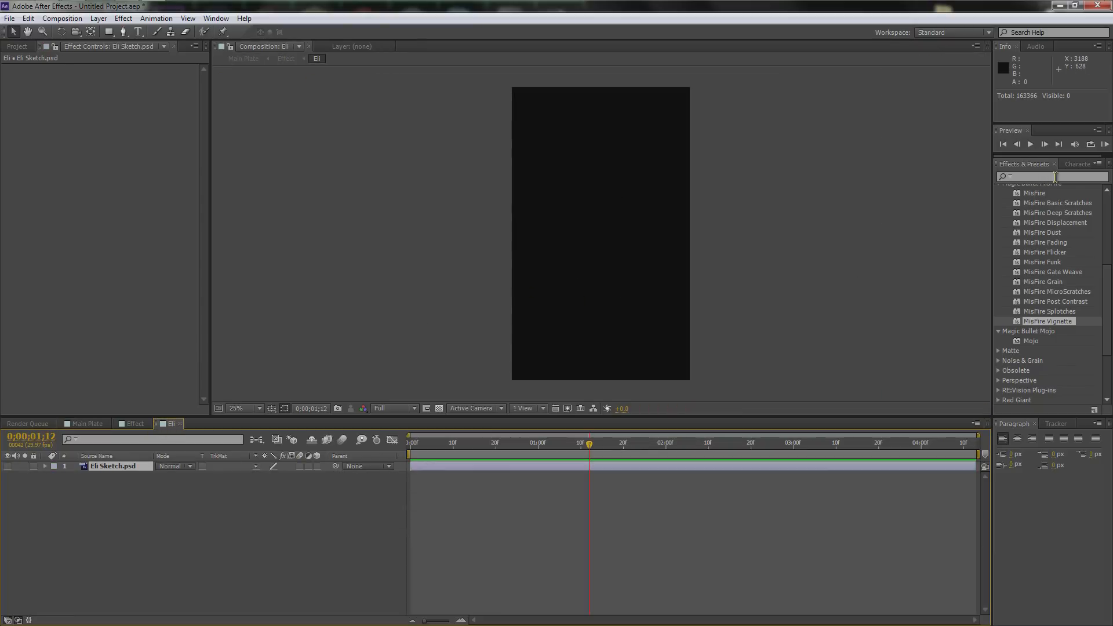
pyautogui.click(140, 34)
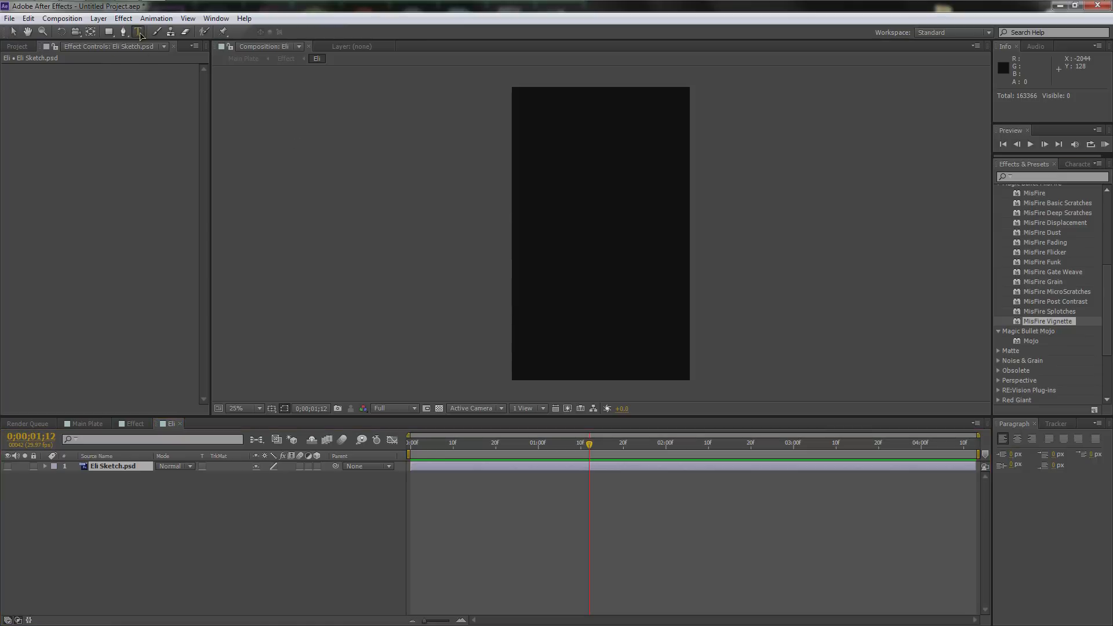
pyautogui.click(552, 214)
pyautogui.write('BEANS')
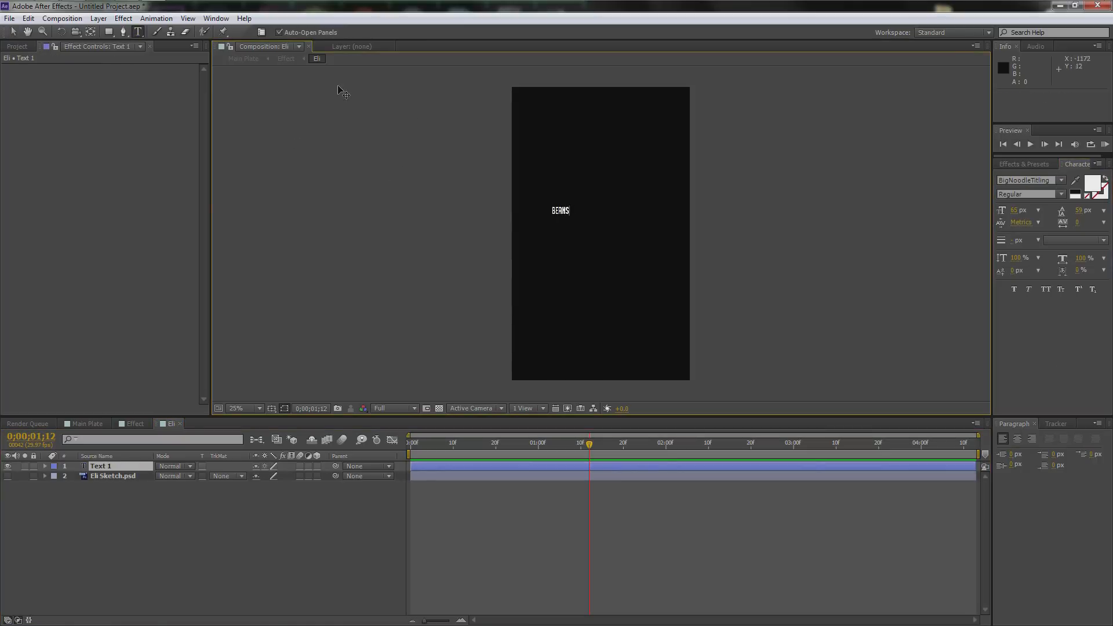
# Scale the BEANS text layer to 746% and rotate it -90 degrees
pyautogui.click(113, 471)
pyautogui.click(115, 467)
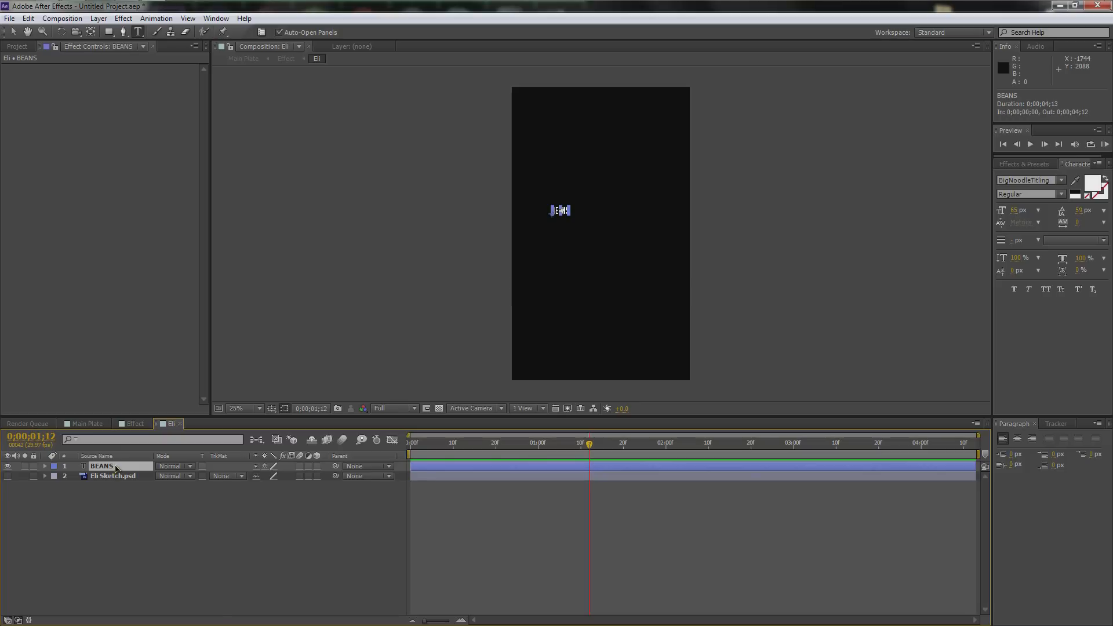
pyautogui.press('s')
pyautogui.hotkey('alt', 'shift', 's')
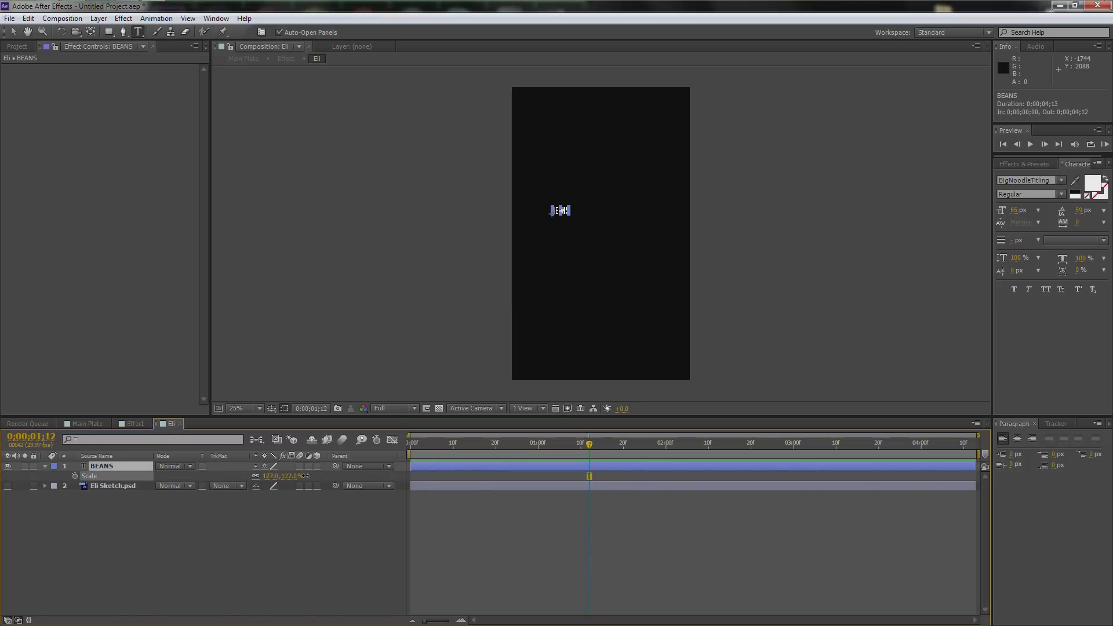
pyautogui.moveTo(598, 476); pyautogui.dragTo(655, 476)
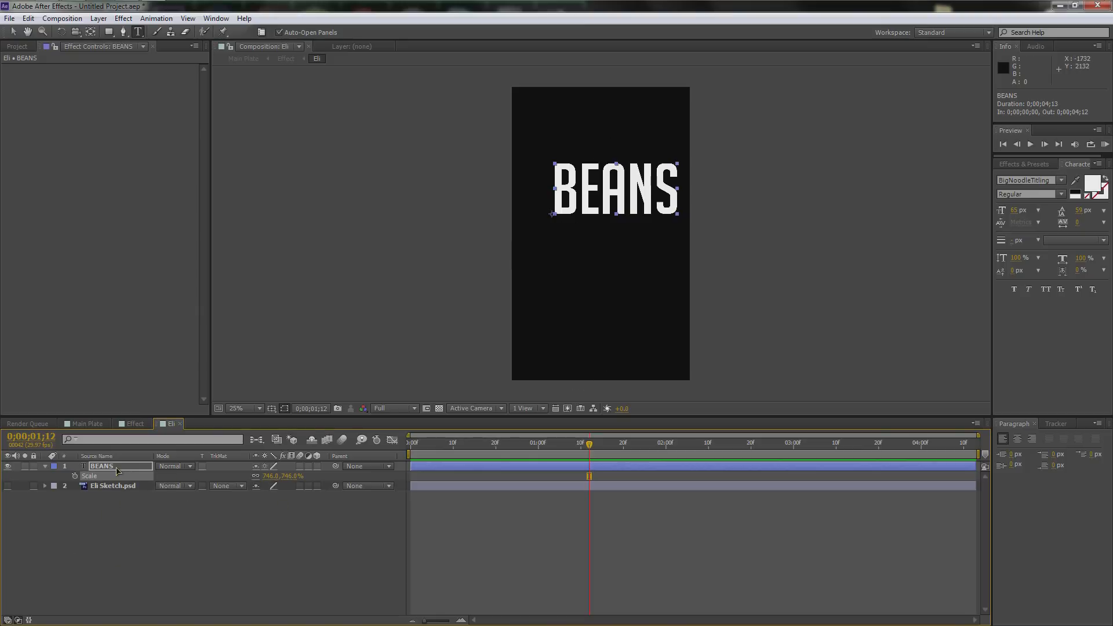
pyautogui.press('r')
pyautogui.click(280, 477)
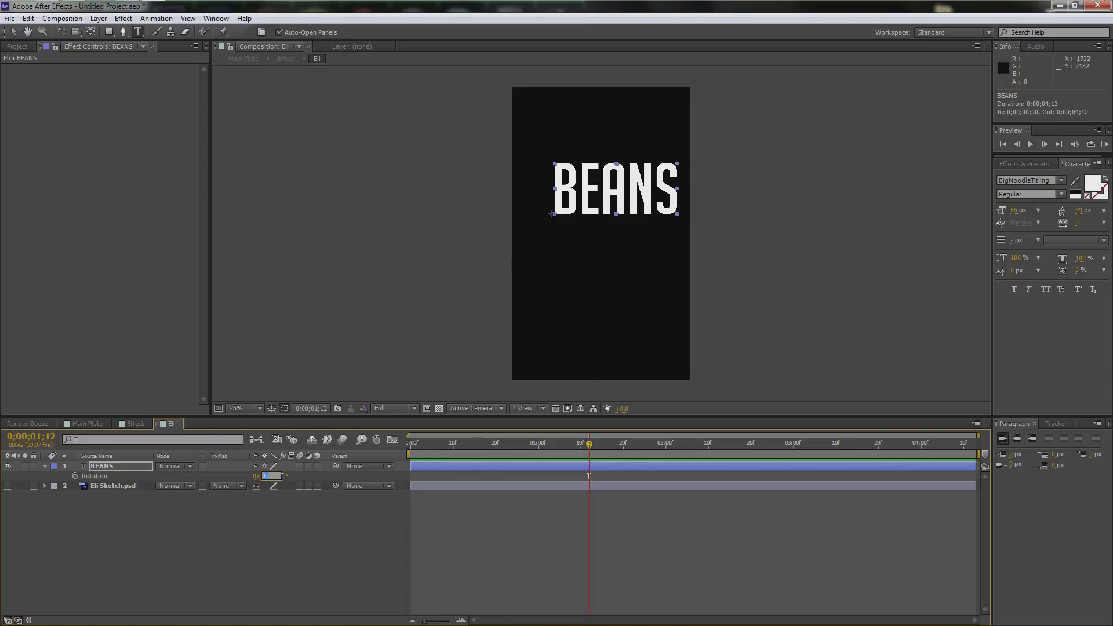
pyautogui.press('Return')
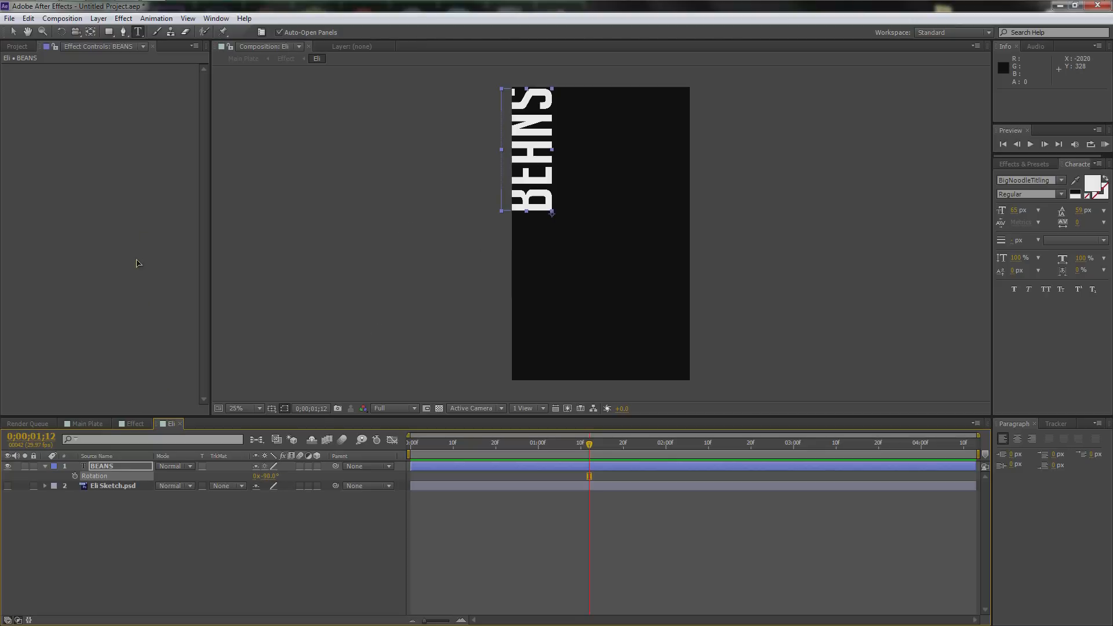
# Enlarge the rotated BEANS text to 1276% and center it in the Eli composition
pyautogui.press('s')
pyautogui.moveTo(278, 476)
pyautogui.mouseDown()
pyautogui.moveTo(301, 475)
pyautogui.moveTo(267, 478)
pyautogui.moveTo(279, 484)
pyautogui.mouseUp()
pyautogui.click(13, 31)
pyautogui.moveTo(524, 142); pyautogui.dragTo(621, 270)
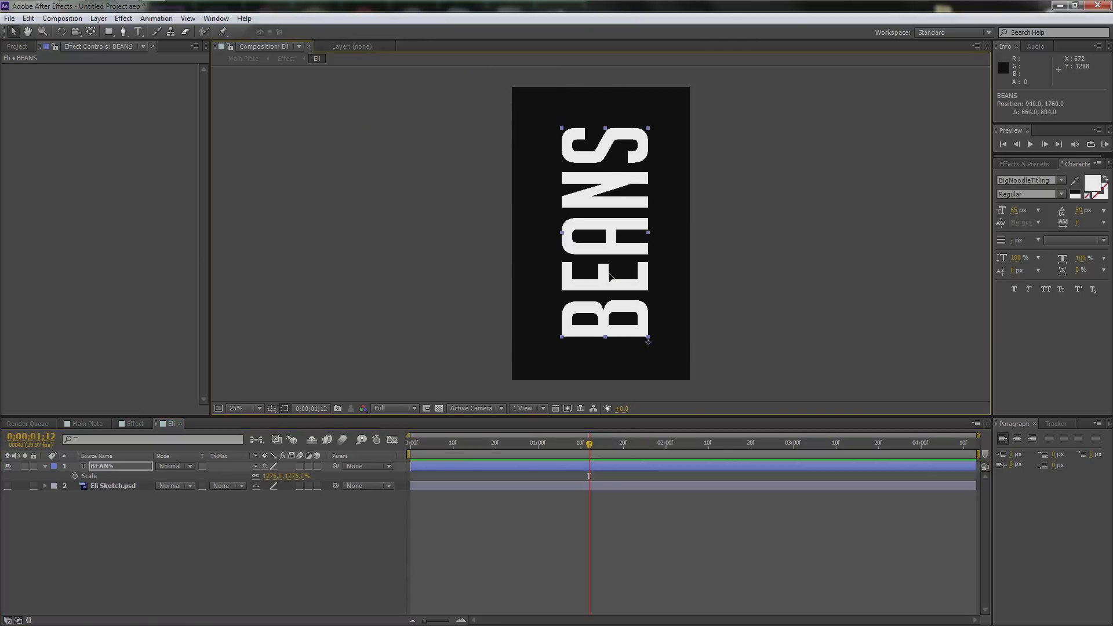
pyautogui.moveTo(600, 296); pyautogui.dragTo(602, 297)
# Apply the Ramp effect to the BEANS text layer
pyautogui.click(105, 466)
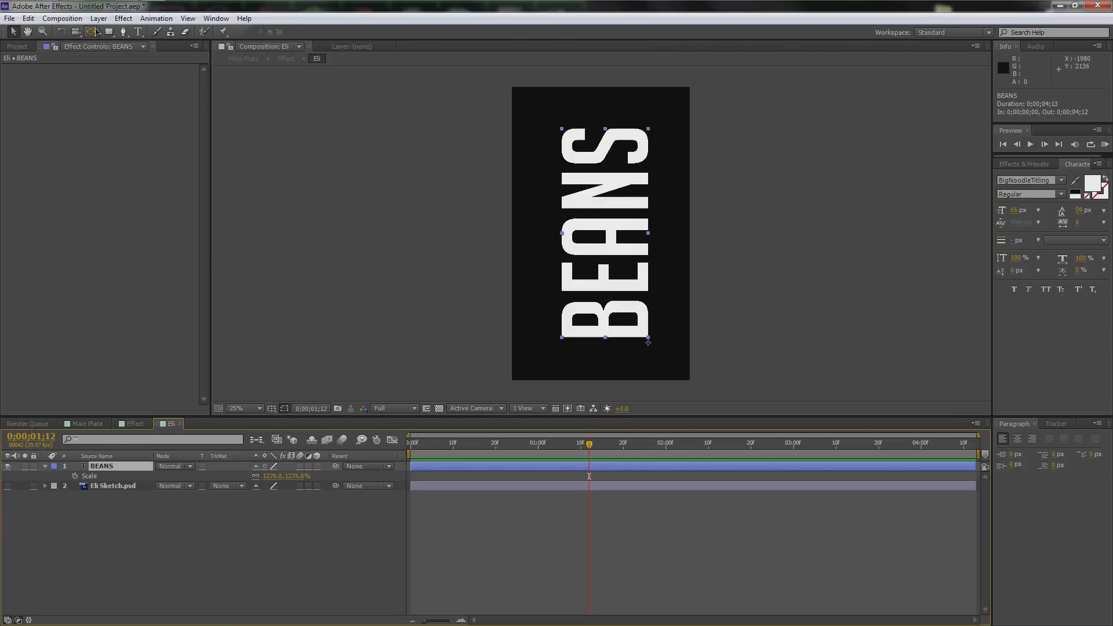
pyautogui.click(123, 18)
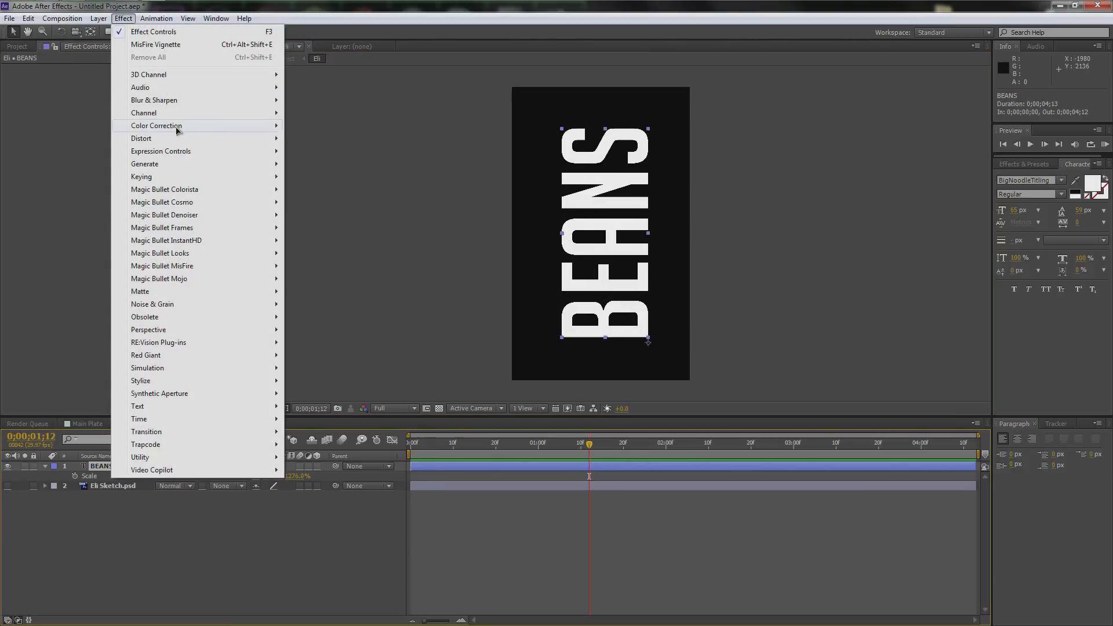
pyautogui.moveTo(169, 166)
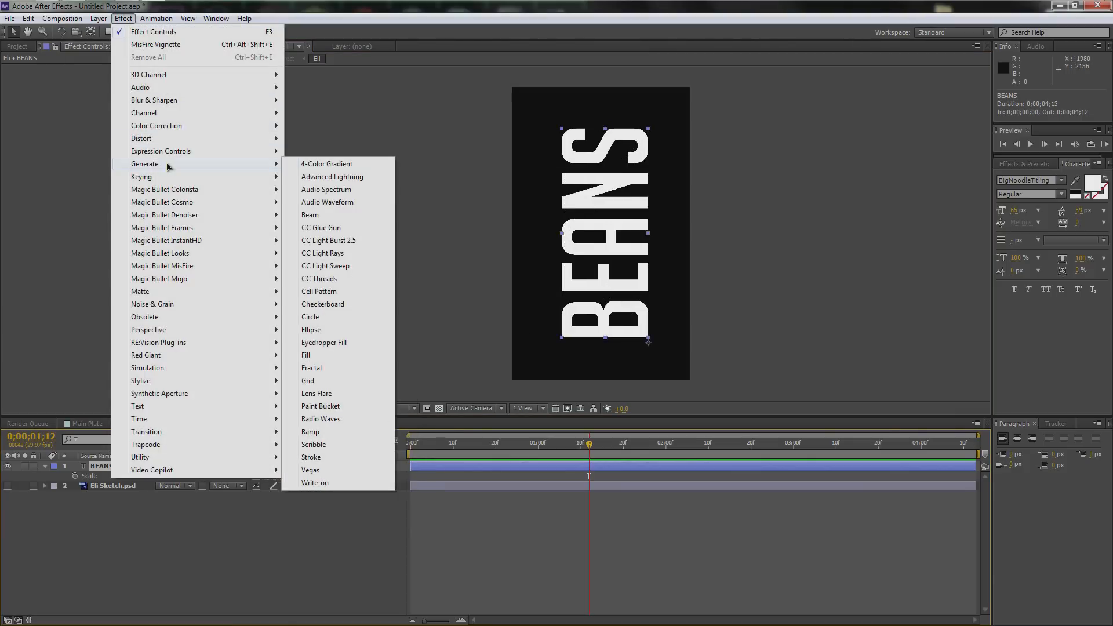
pyautogui.click(333, 432)
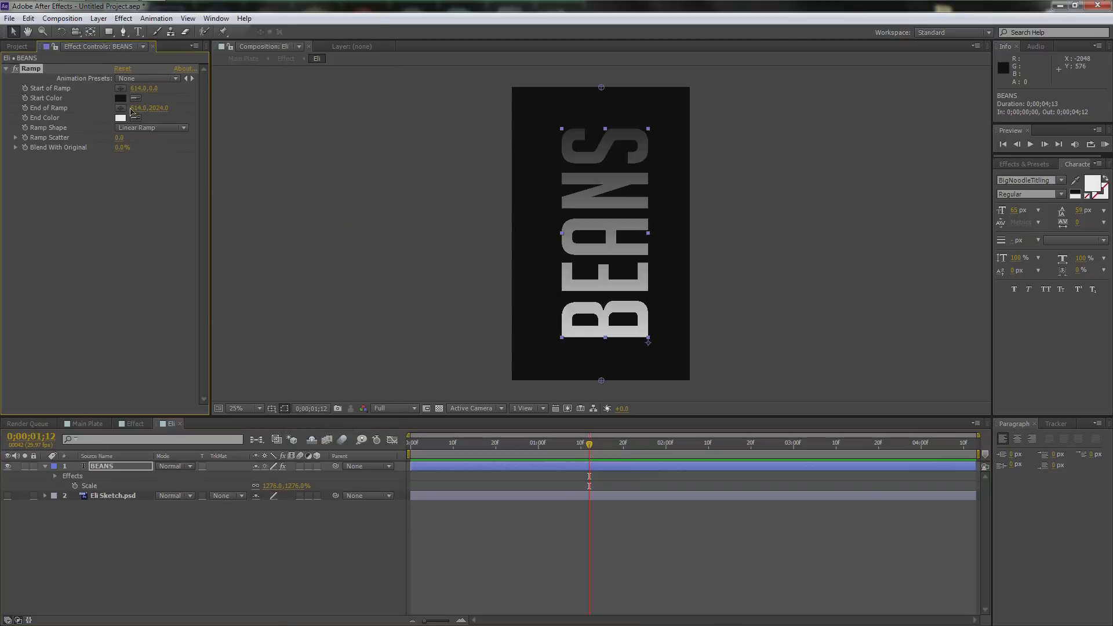
# Set the Ramp effect's Start Color to the muted olive 979771
pyautogui.click(121, 100)
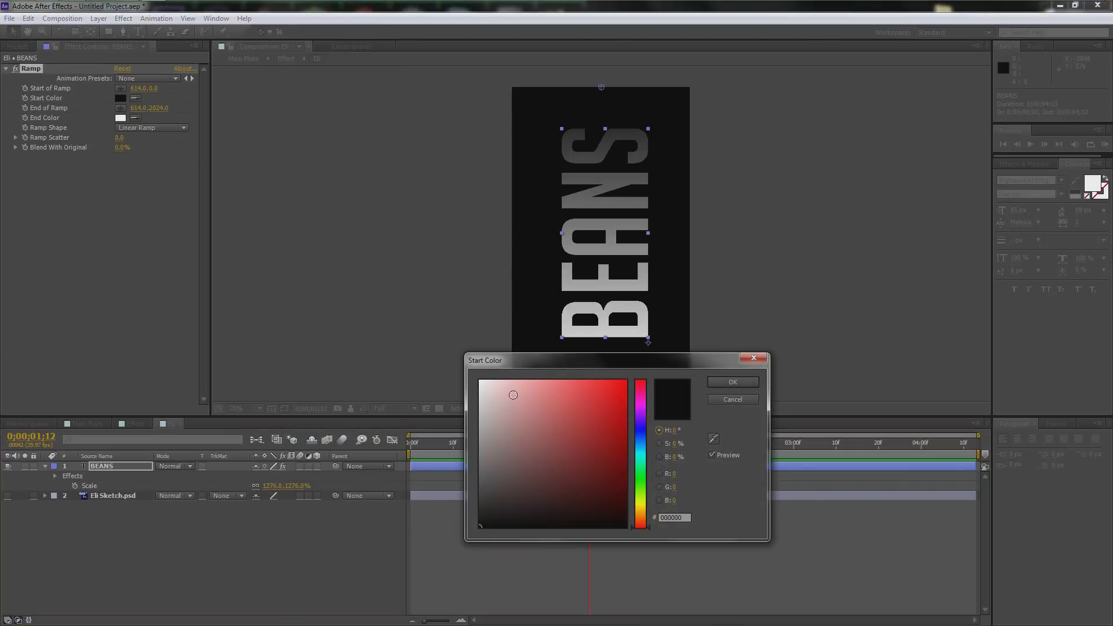
pyautogui.moveTo(641, 489); pyautogui.dragTo(642, 503)
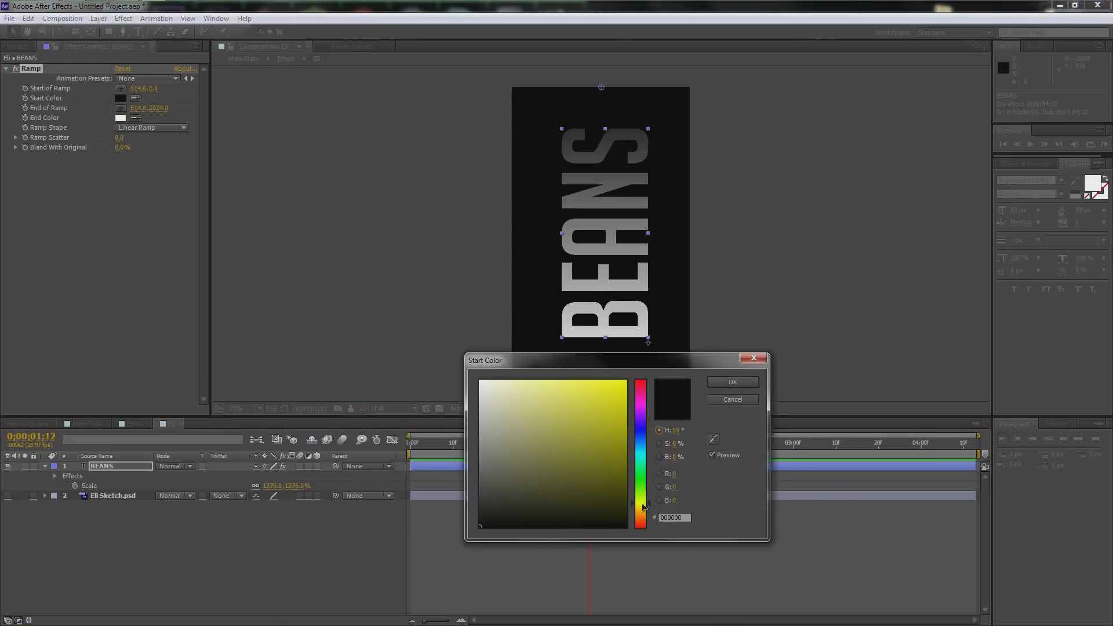
pyautogui.click(513, 431)
pyautogui.moveTo(515, 432)
pyautogui.mouseDown()
pyautogui.moveTo(527, 499)
pyautogui.moveTo(515, 429)
pyautogui.moveTo(515, 440)
pyautogui.mouseUp()
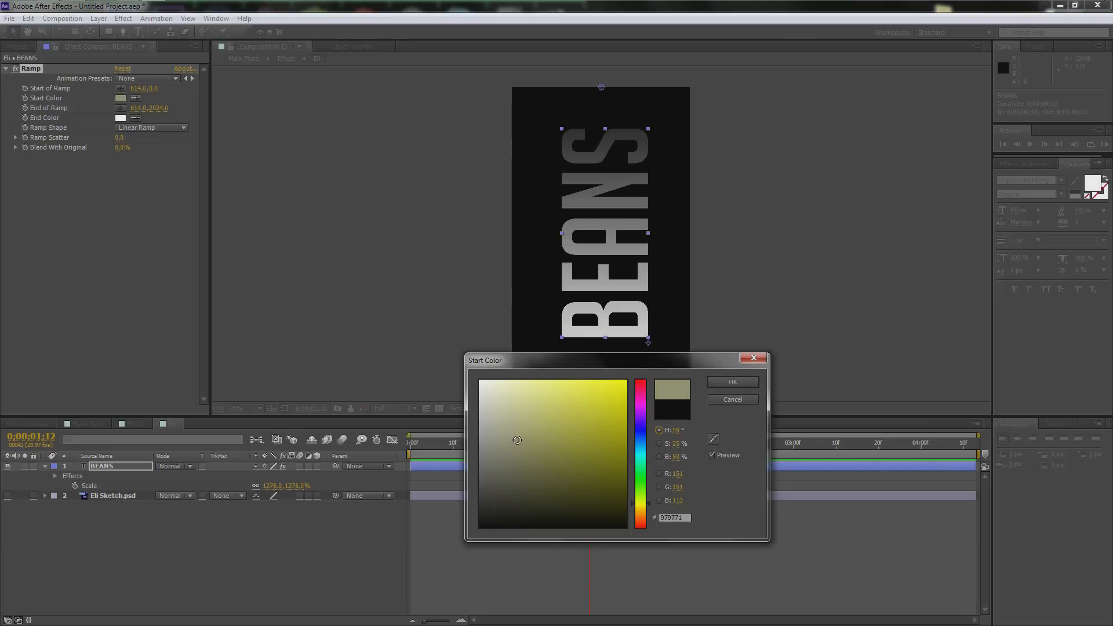
pyautogui.click(733, 382)
# Sample the Start Color's olive for the Ramp effect's End Color and darken it to 4B4B3C
pyautogui.click(120, 118)
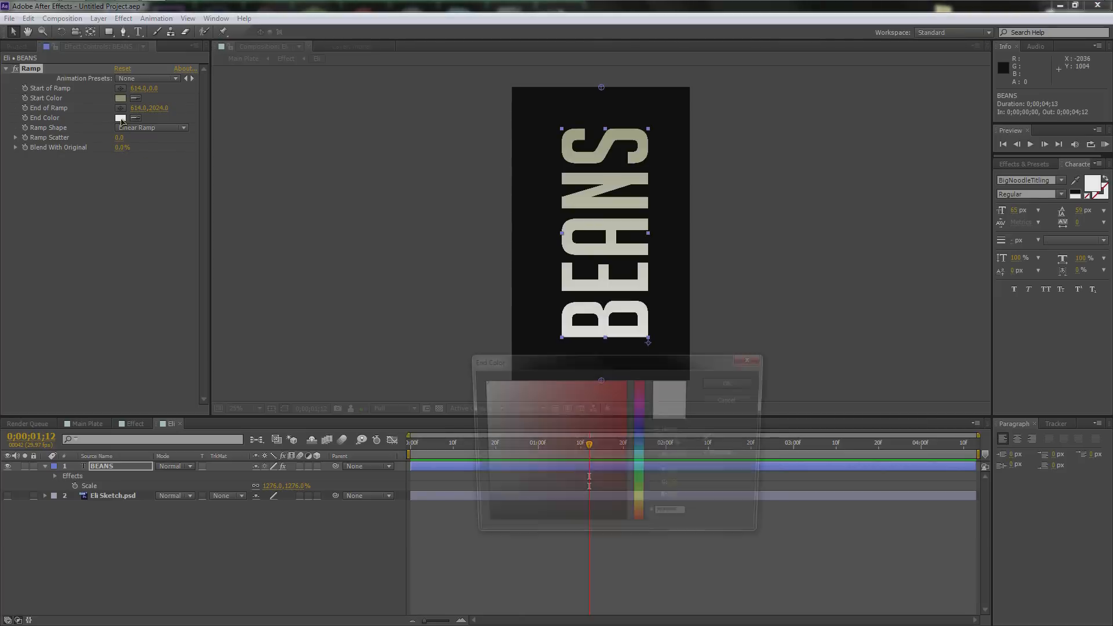
pyautogui.click(714, 438)
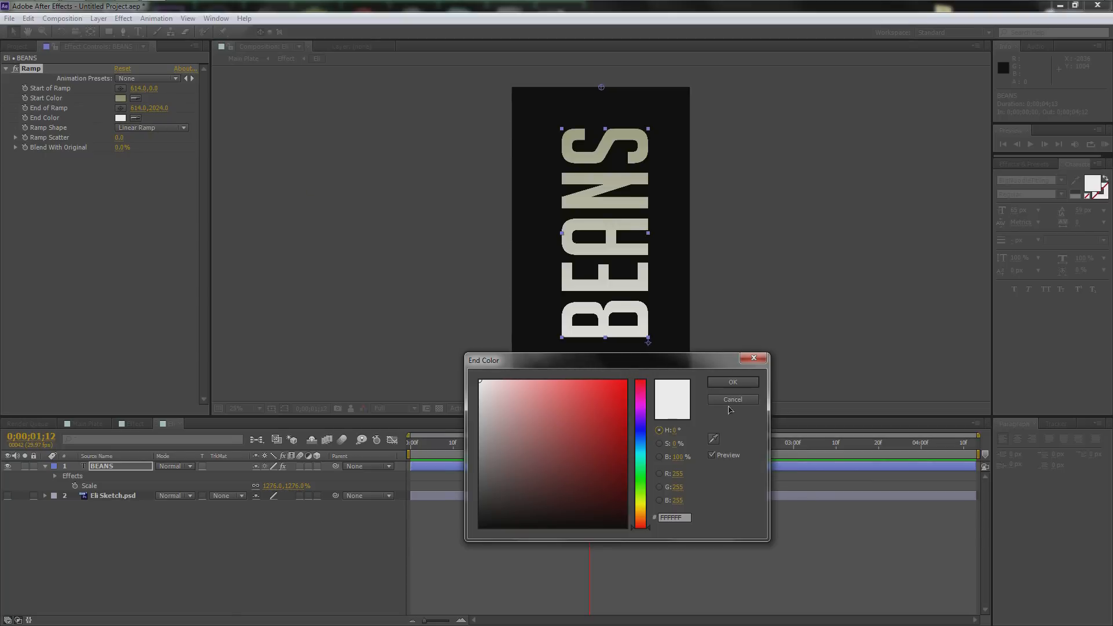
pyautogui.click(120, 98)
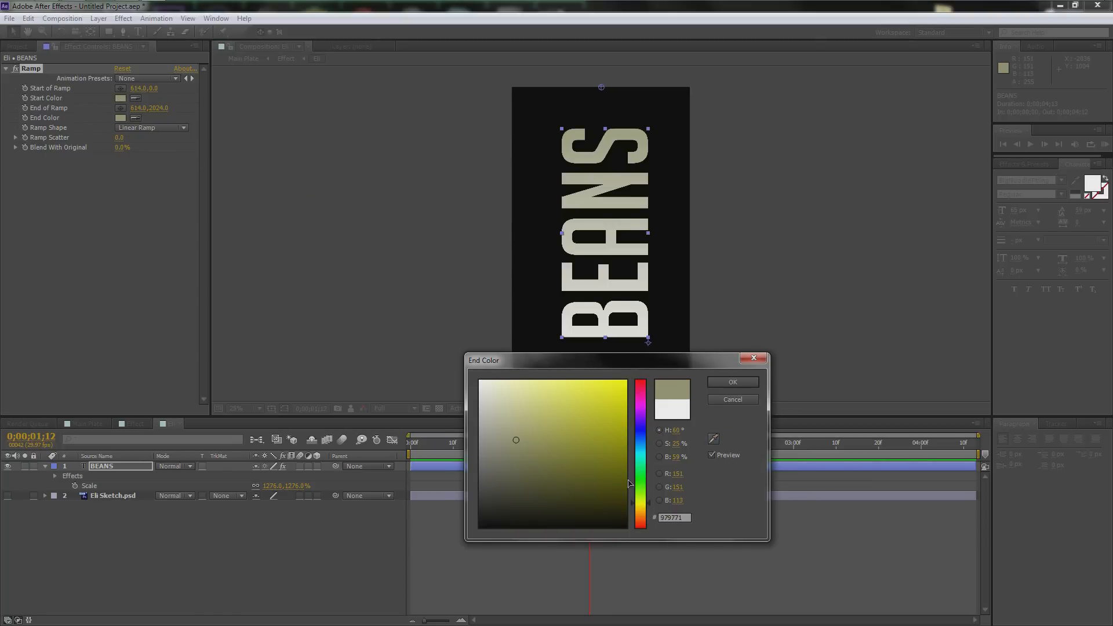
pyautogui.moveTo(524, 484); pyautogui.dragTo(509, 484)
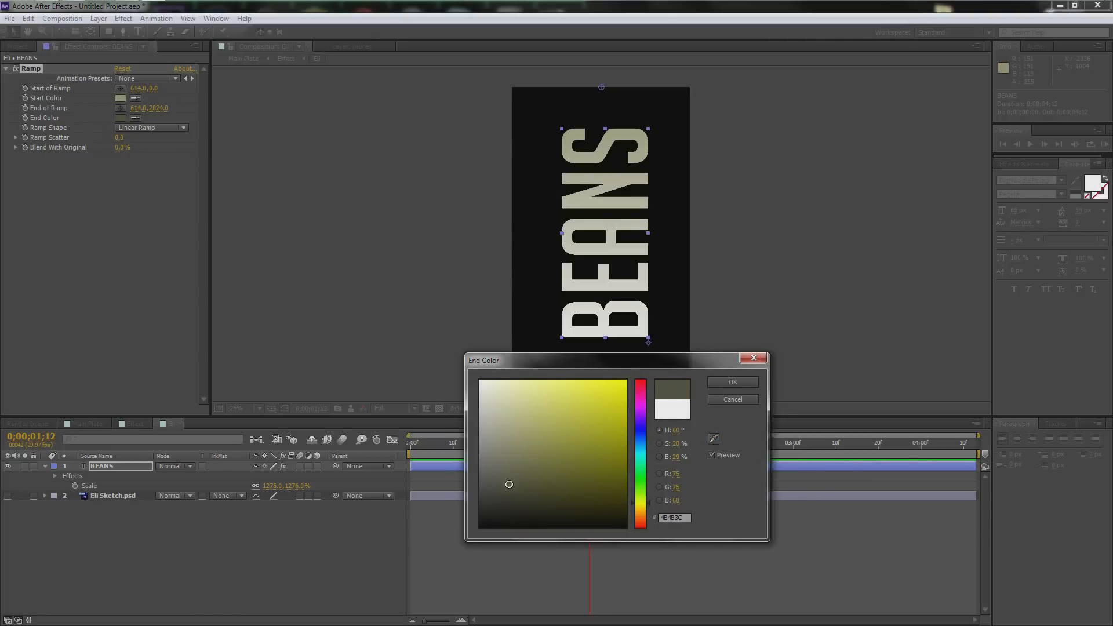
pyautogui.click(755, 383)
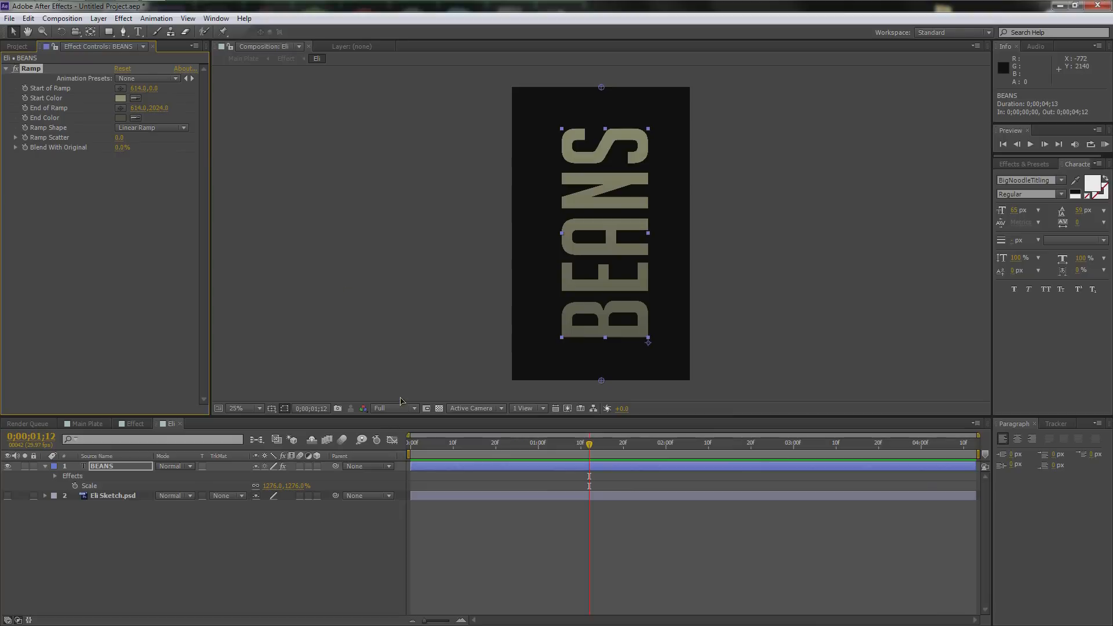
# Darken the Ramp's End Color further and move the ramp's start point to 642, 220 and its end point to 658, 1792
pyautogui.click(121, 118)
pyautogui.moveTo(505, 485); pyautogui.dragTo(517, 500)
pyautogui.click(725, 382)
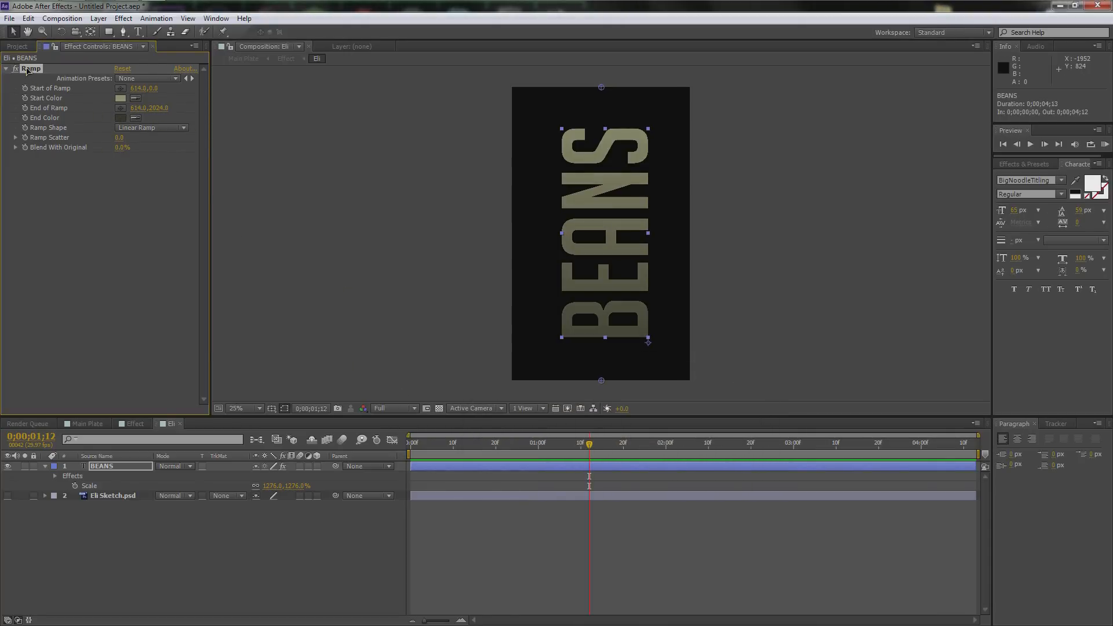
pyautogui.moveTo(601, 87); pyautogui.dragTo(605, 119)
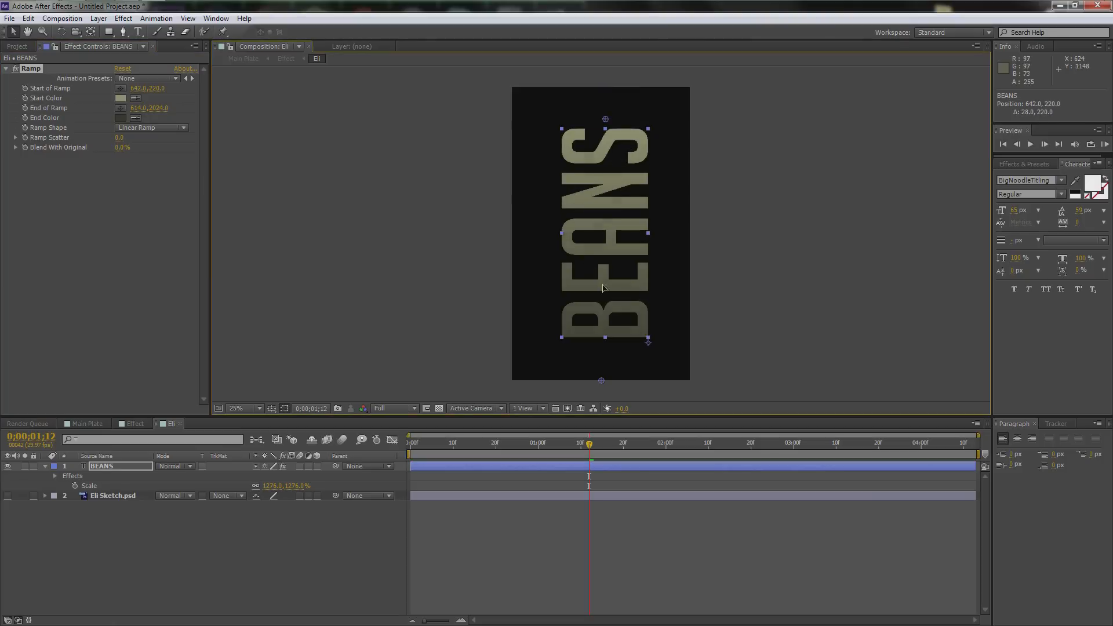
pyautogui.moveTo(601, 381); pyautogui.dragTo(608, 351)
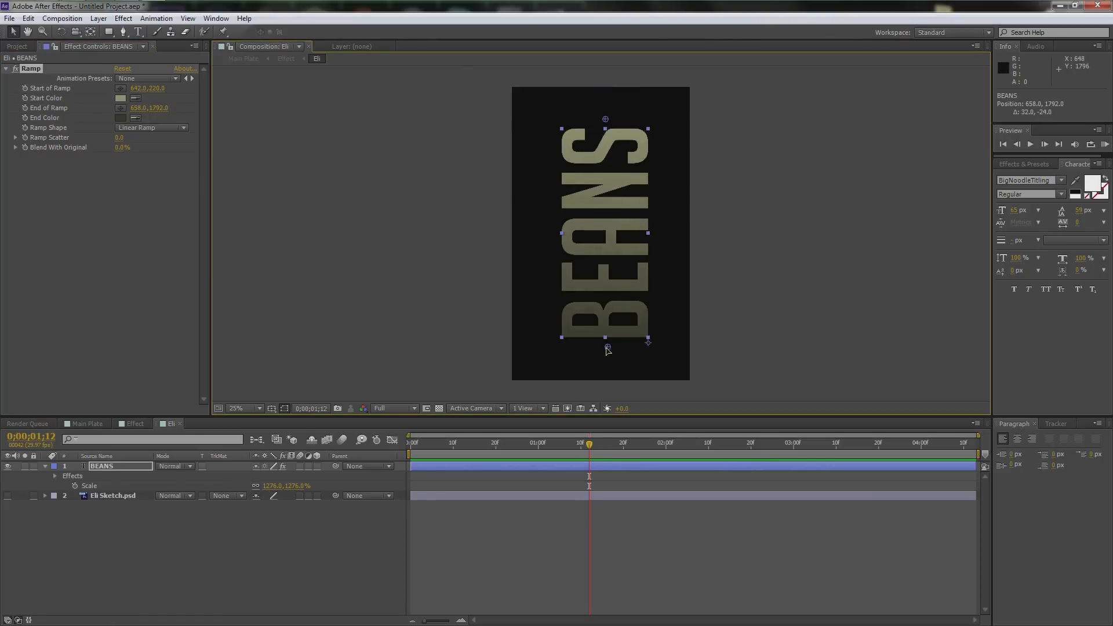
# Review the gradient BEANS text's particle dissolve at several times in the Main Plate composition and compare it with the Eli composition
pyautogui.click(81, 424)
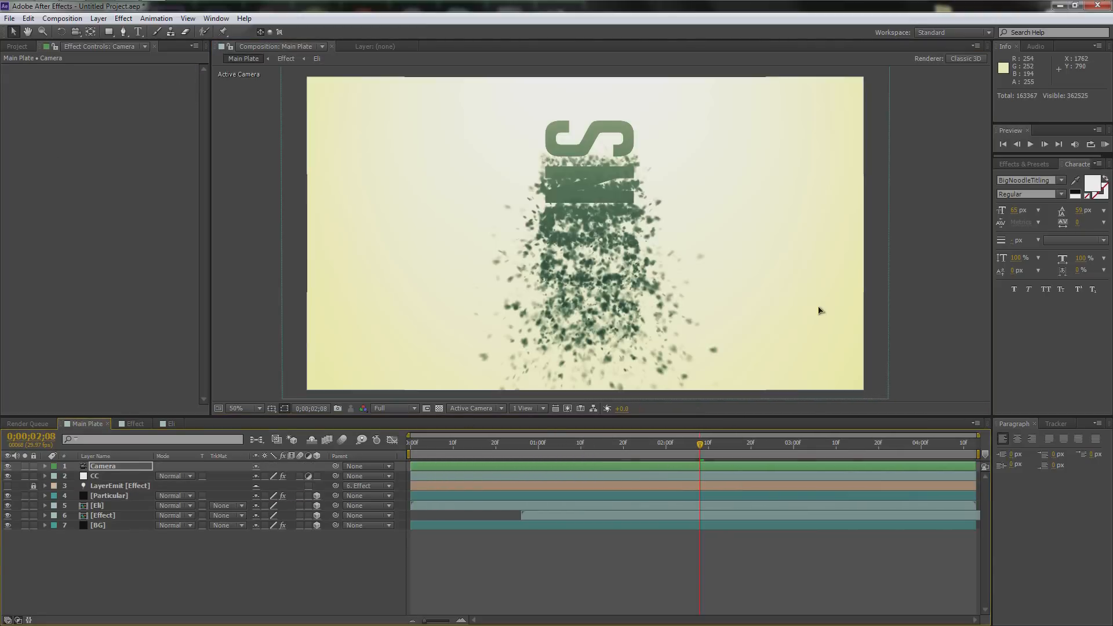
pyautogui.click(619, 445)
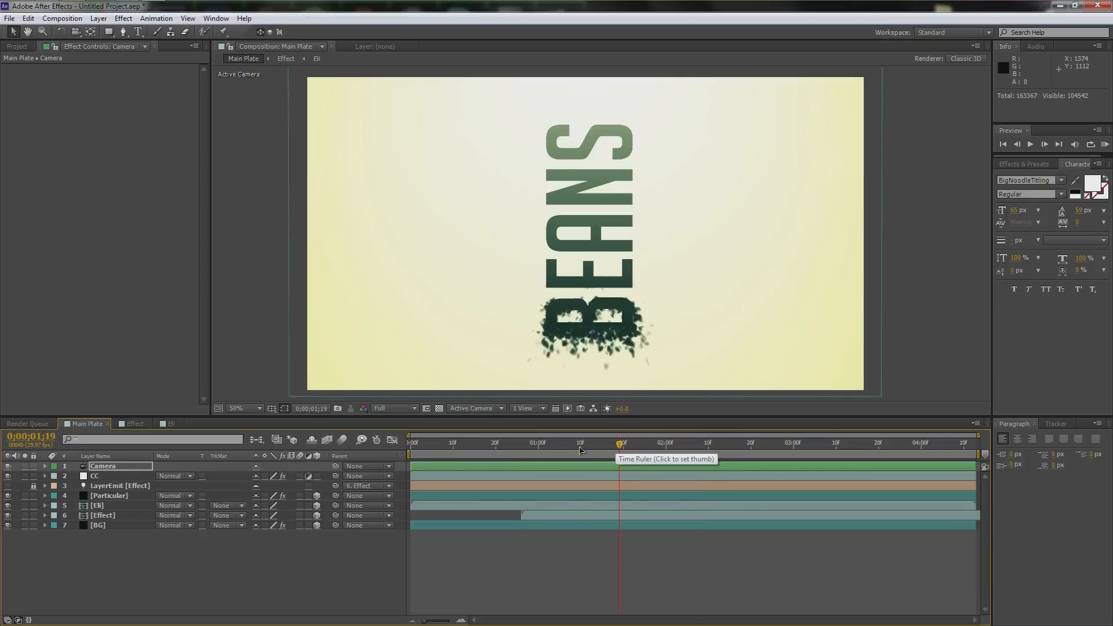
pyautogui.click(526, 452)
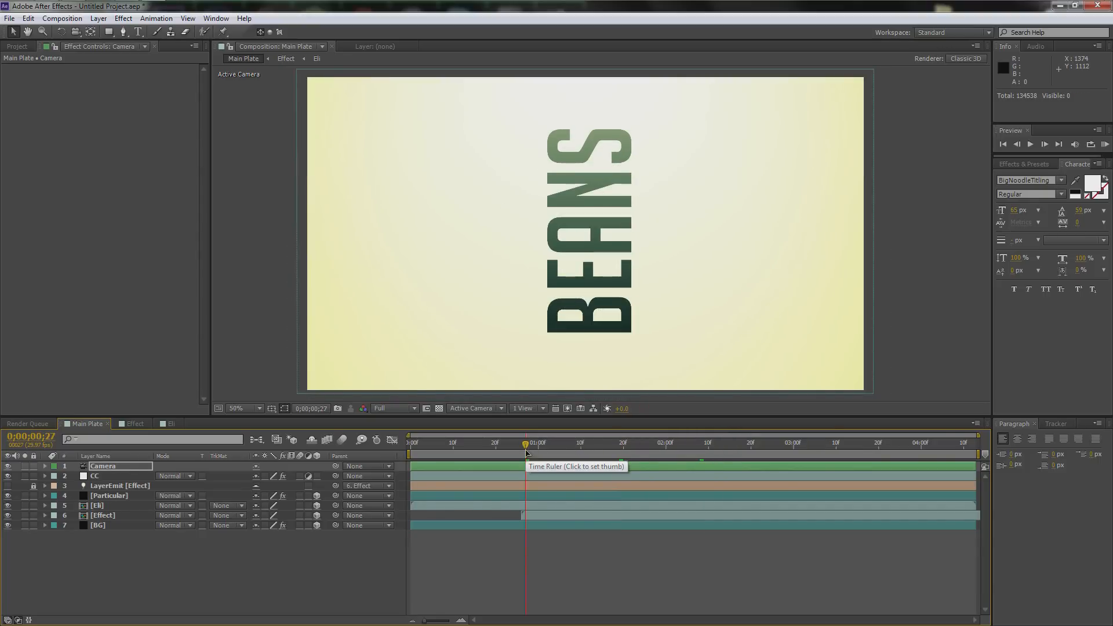
pyautogui.press('space')
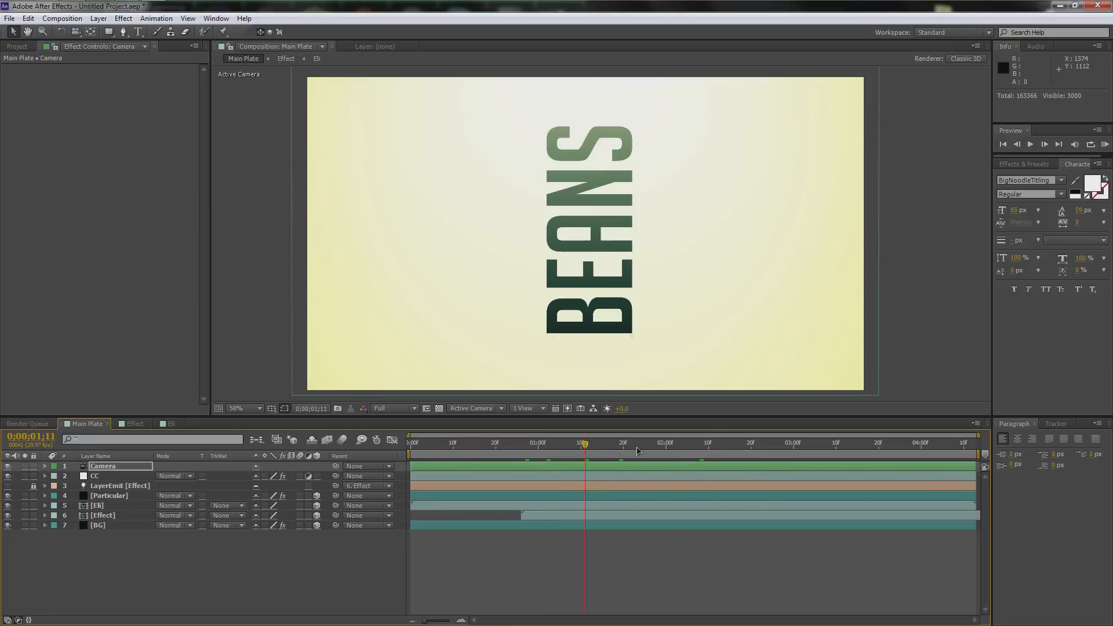
pyautogui.click(657, 448)
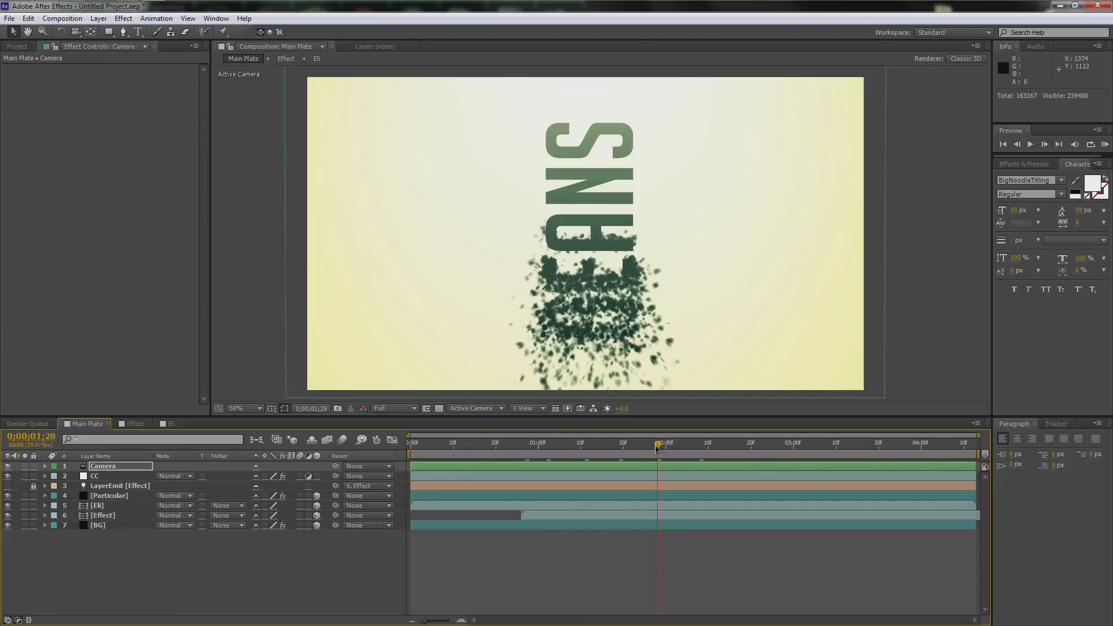
pyautogui.click(716, 444)
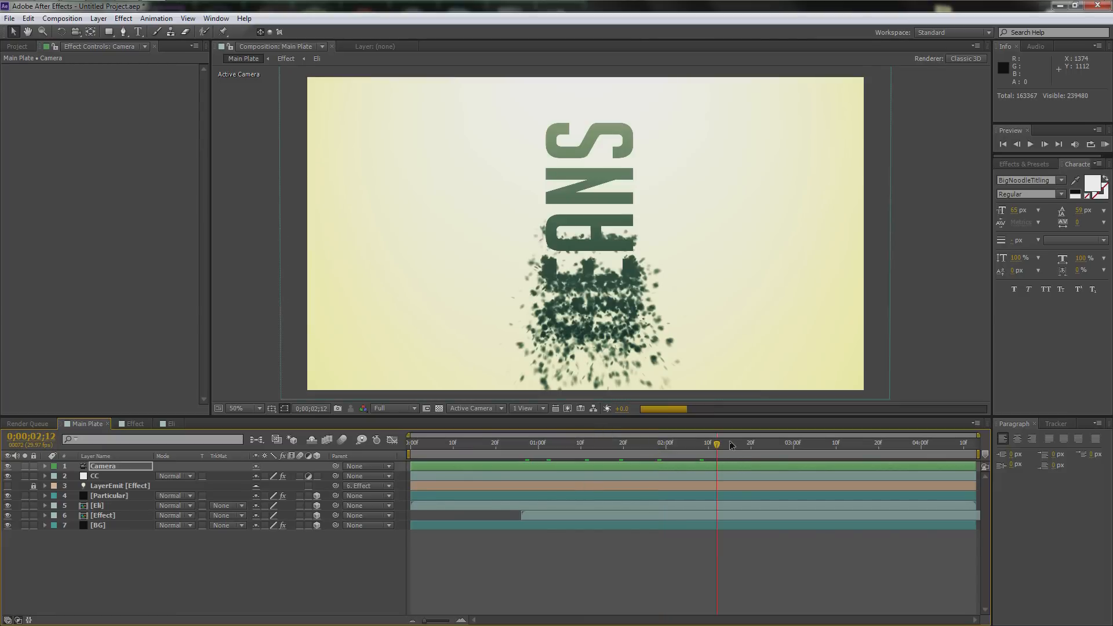
pyautogui.click(168, 423)
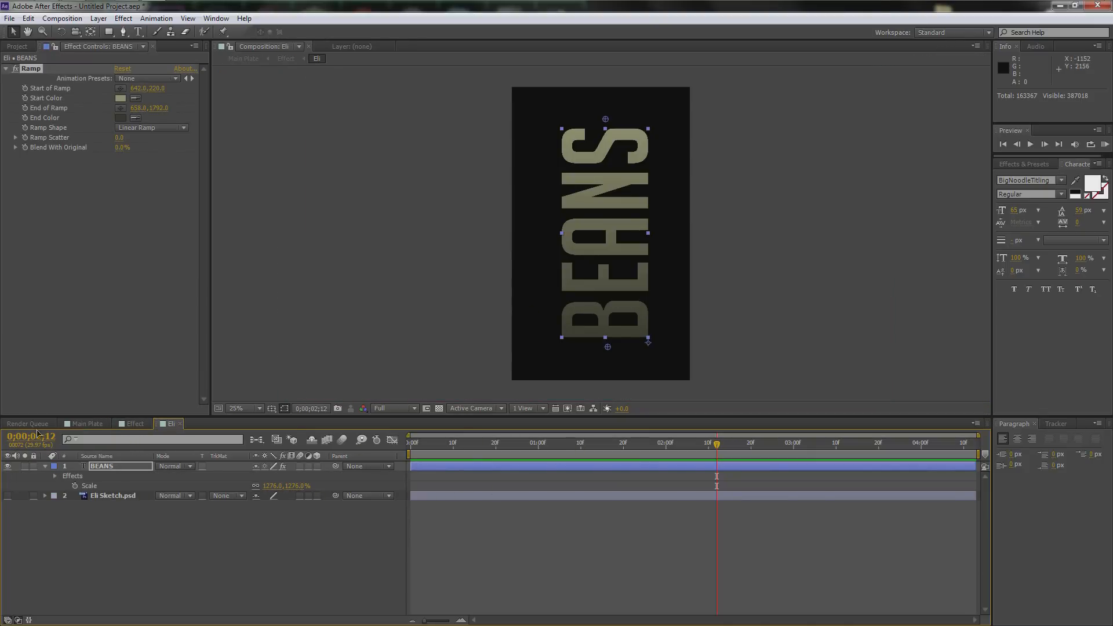
pyautogui.click(84, 424)
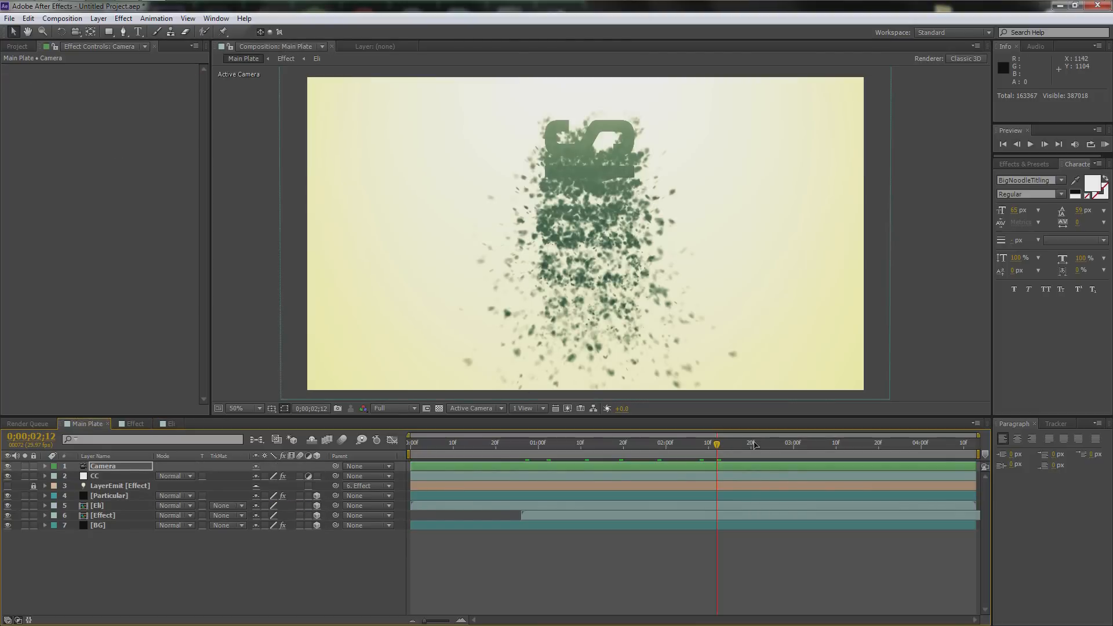
pyautogui.click(840, 446)
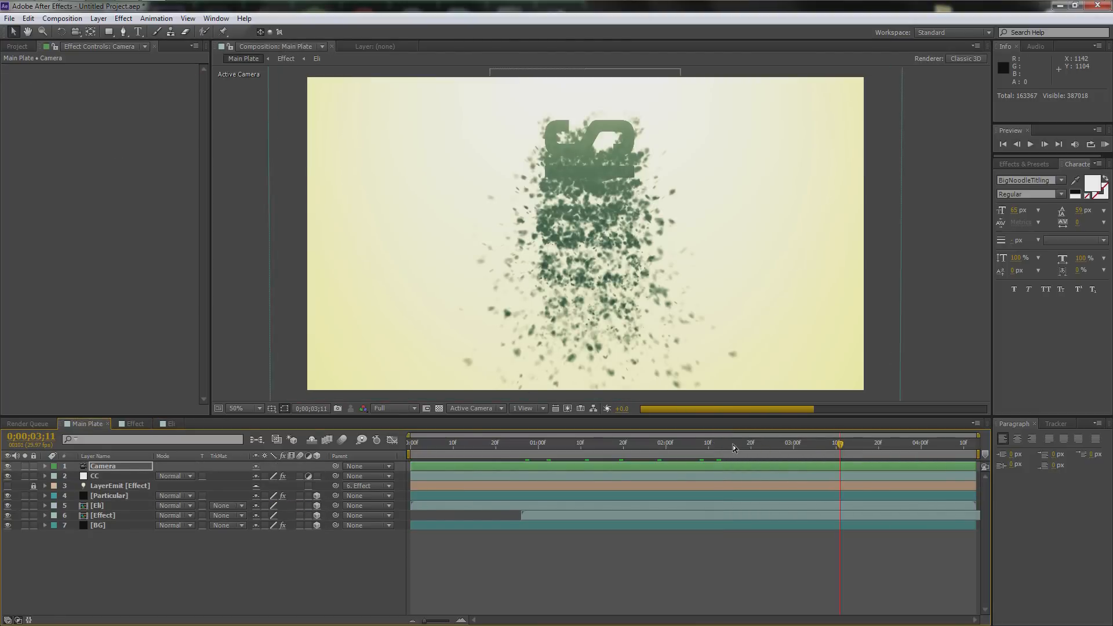
pyautogui.click(597, 446)
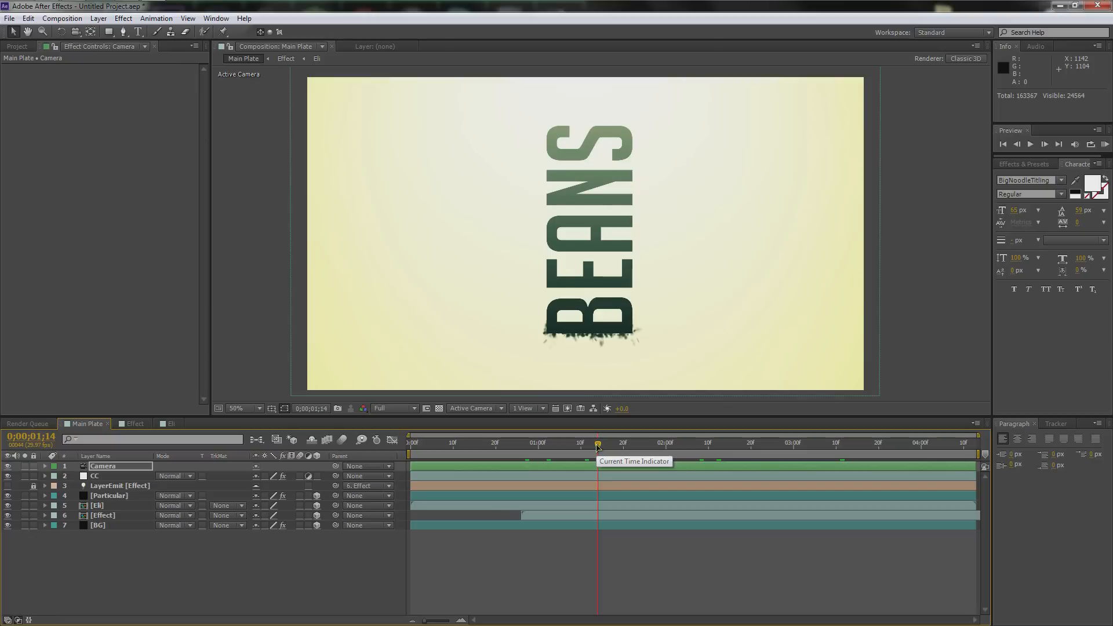